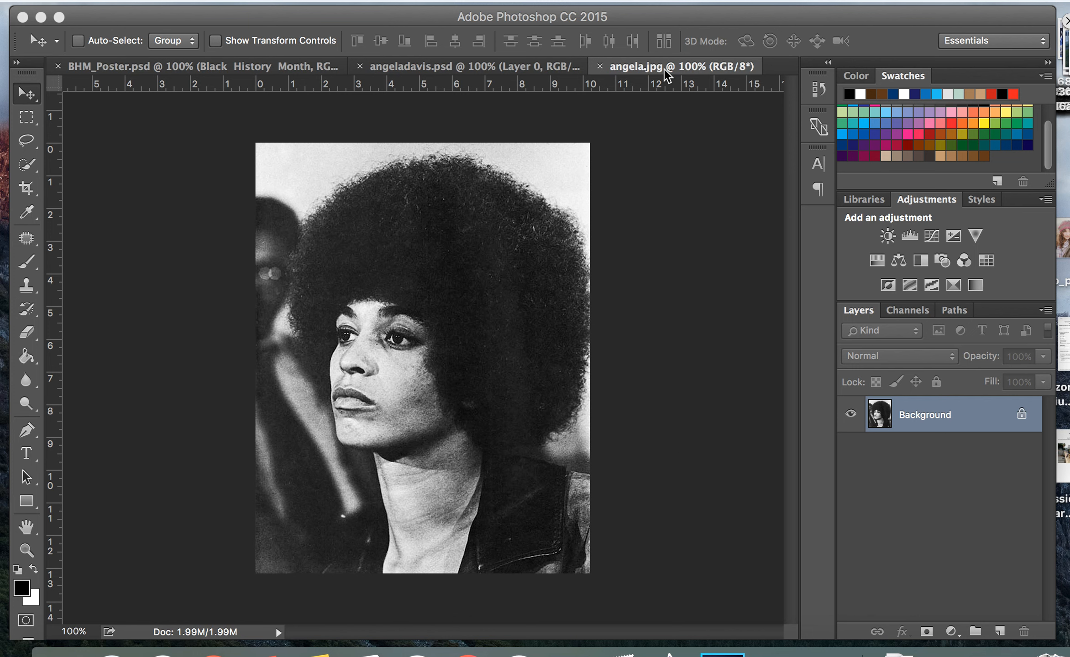
Look over the finished Black History Month poster and compare it with the original angela.jpg photo
{"action": "left_click", "coordinate": [218, 61]}
{"action": "left_click", "coordinate": [220, 60]}
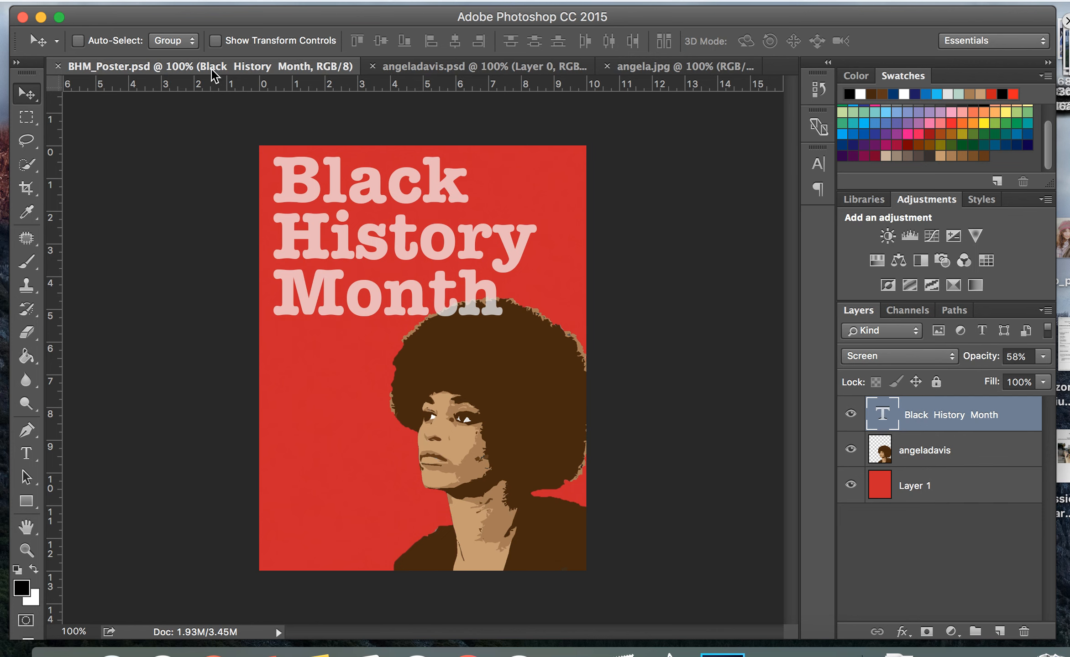
{"action": "left_click", "coordinate": [649, 67]}
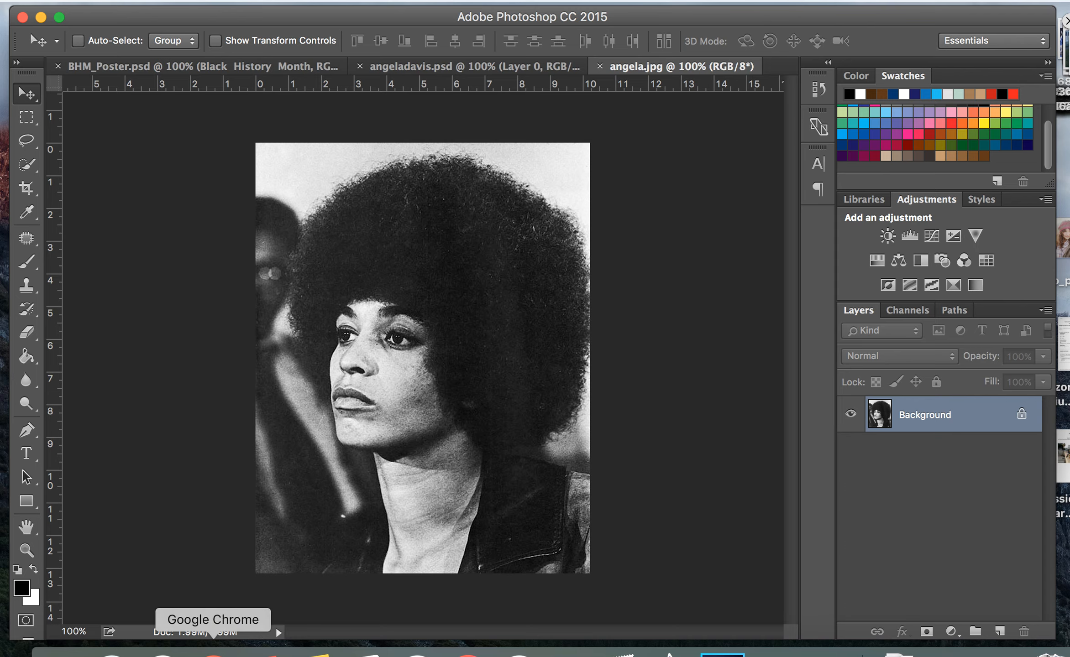
Switch to Google Chrome, download angeladavis.psd from the Practice Photos for Photoshop page, and open it
{"action": "left_click", "coordinate": [239, 650]}
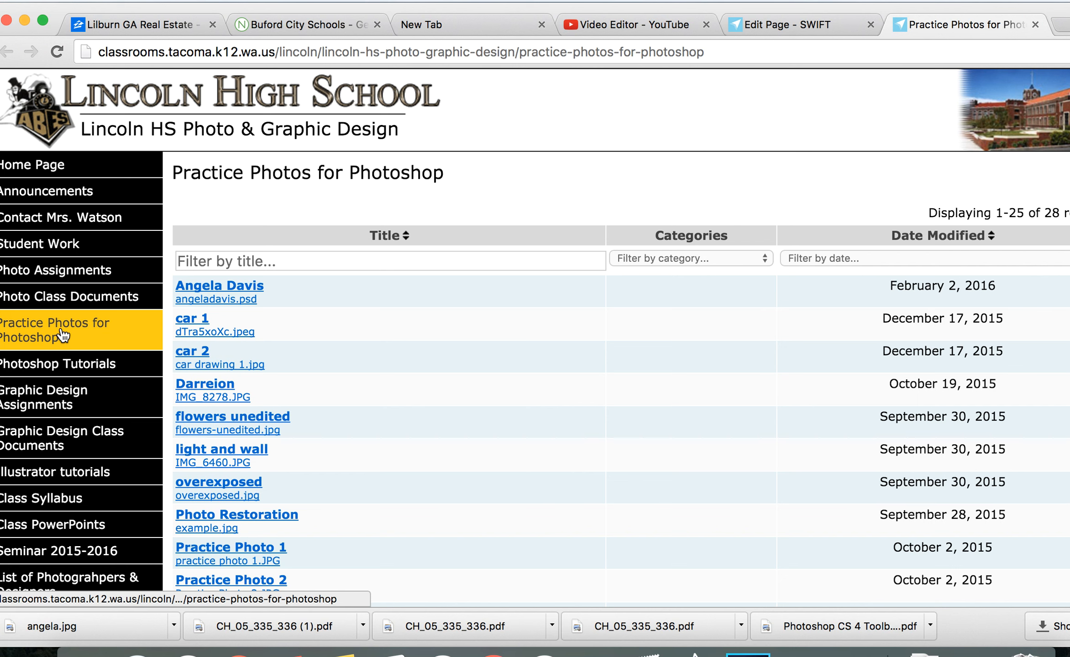
{"action": "left_click", "coordinate": [97, 340]}
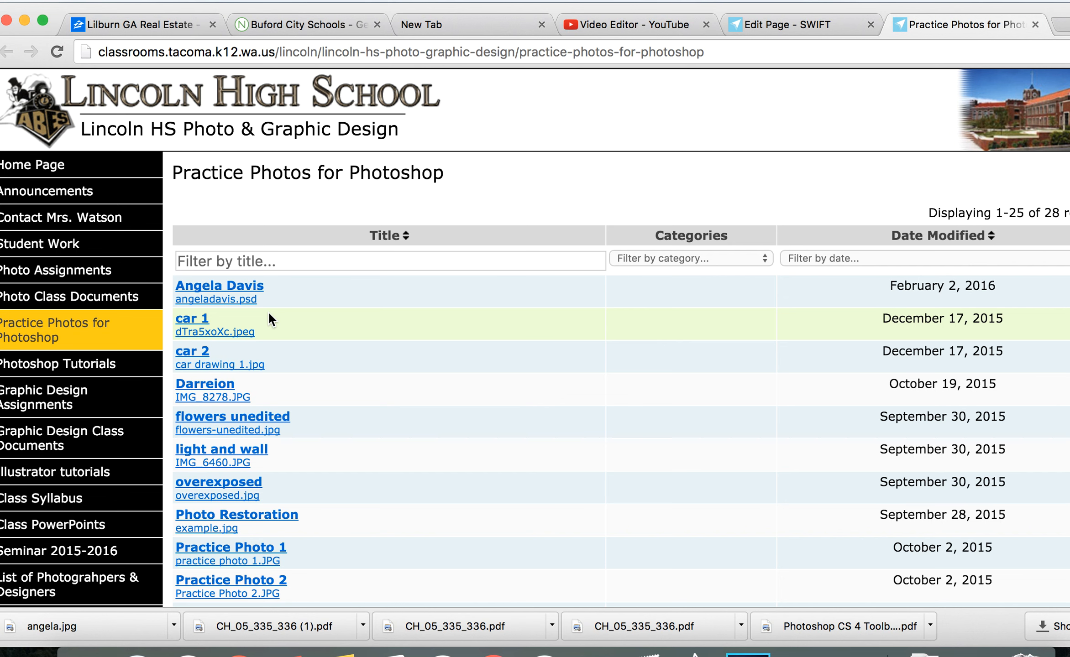
{"action": "left_click", "coordinate": [196, 298]}
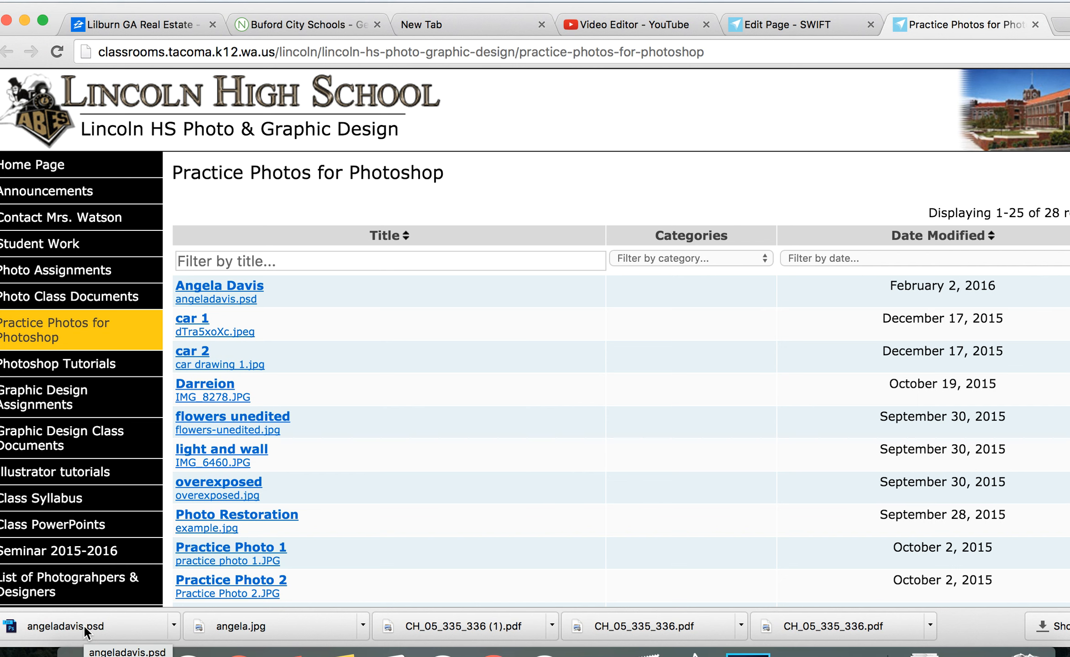
{"action": "left_click", "coordinate": [131, 623]}
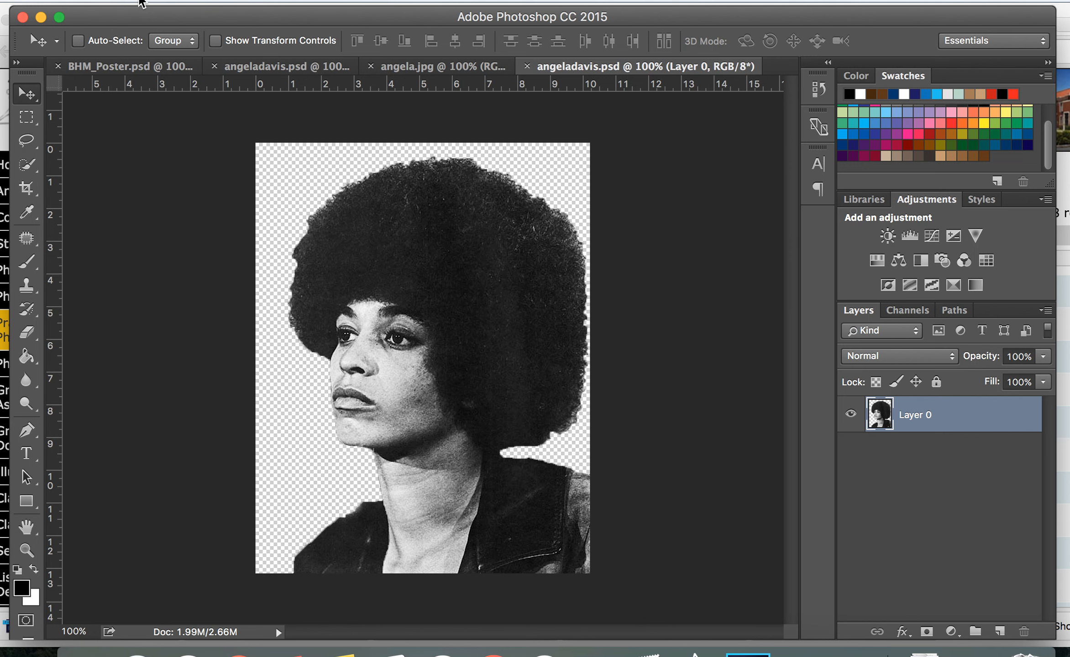
Close all open documents and select the Eyedropper tool
{"action": "left_click", "coordinate": [58, 67]}
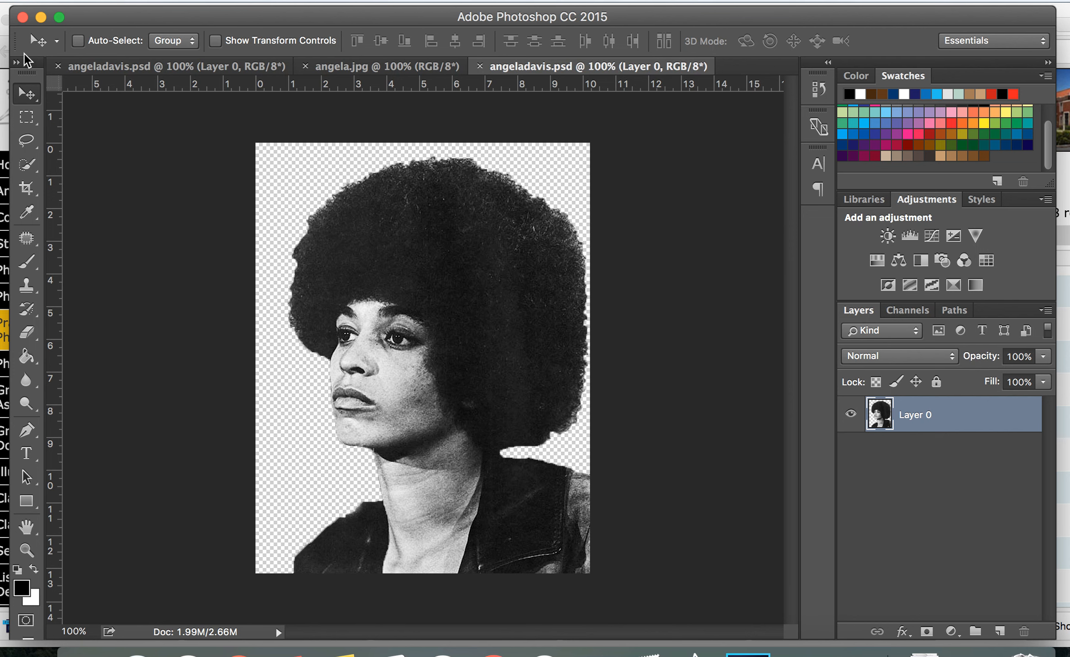
{"action": "left_click", "coordinate": [58, 67]}
{"action": "left_click", "coordinate": [57, 68]}
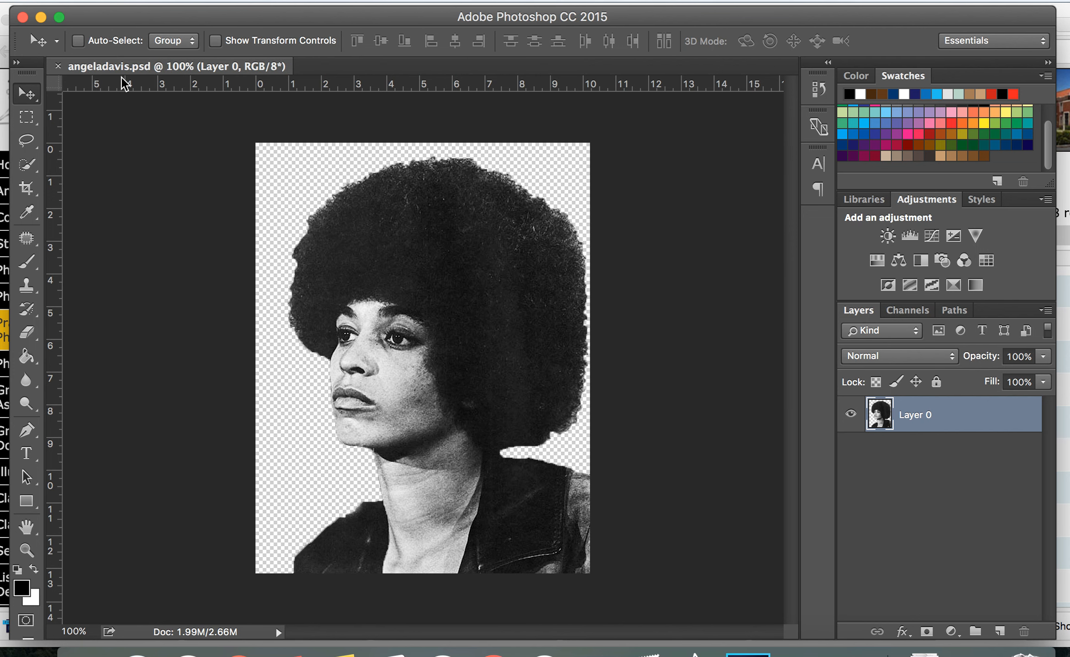
{"action": "left_click", "coordinate": [59, 67]}
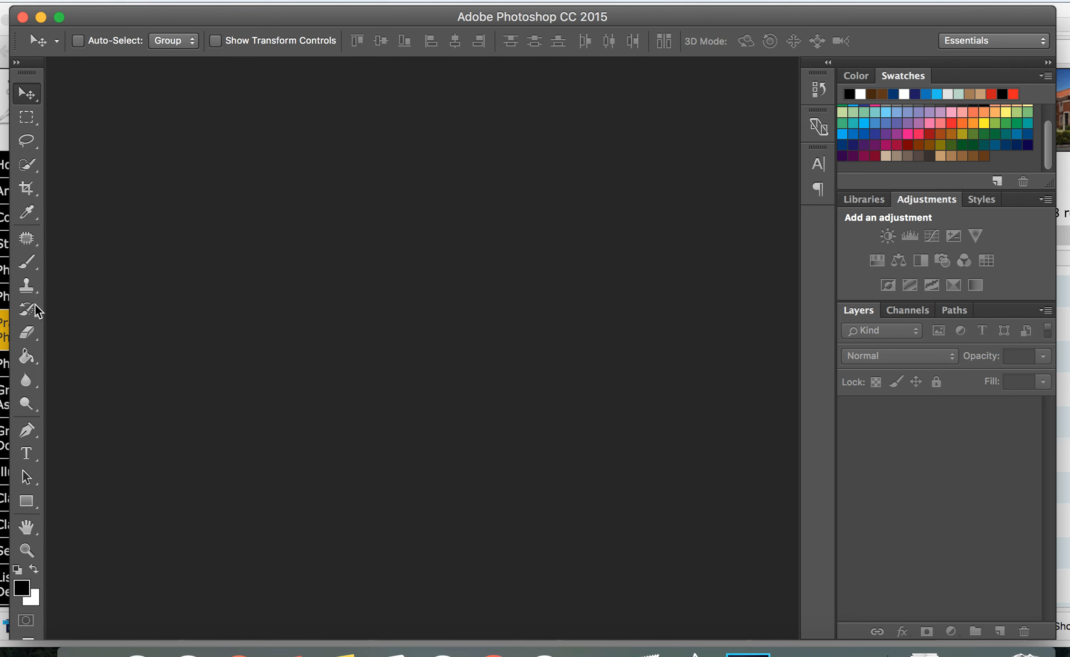
{"action": "key", "text": "i"}
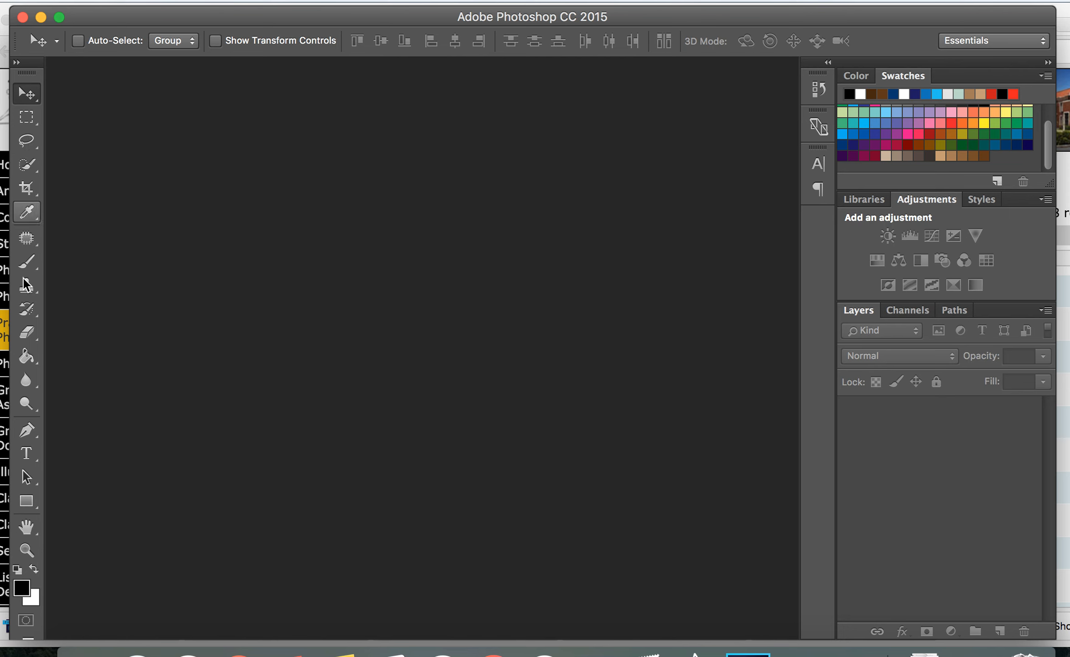
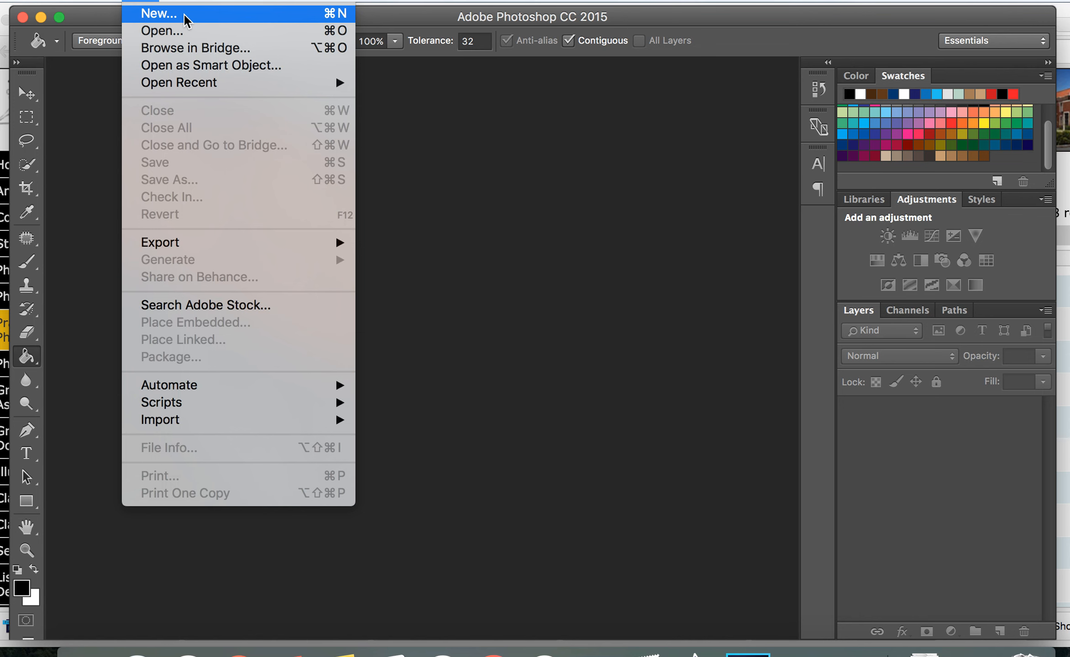
Create a new 10 × 13 inch document at 72 pixels/inch in RGB Color with a transparent background
{"action": "left_click", "coordinate": [185, 18]}
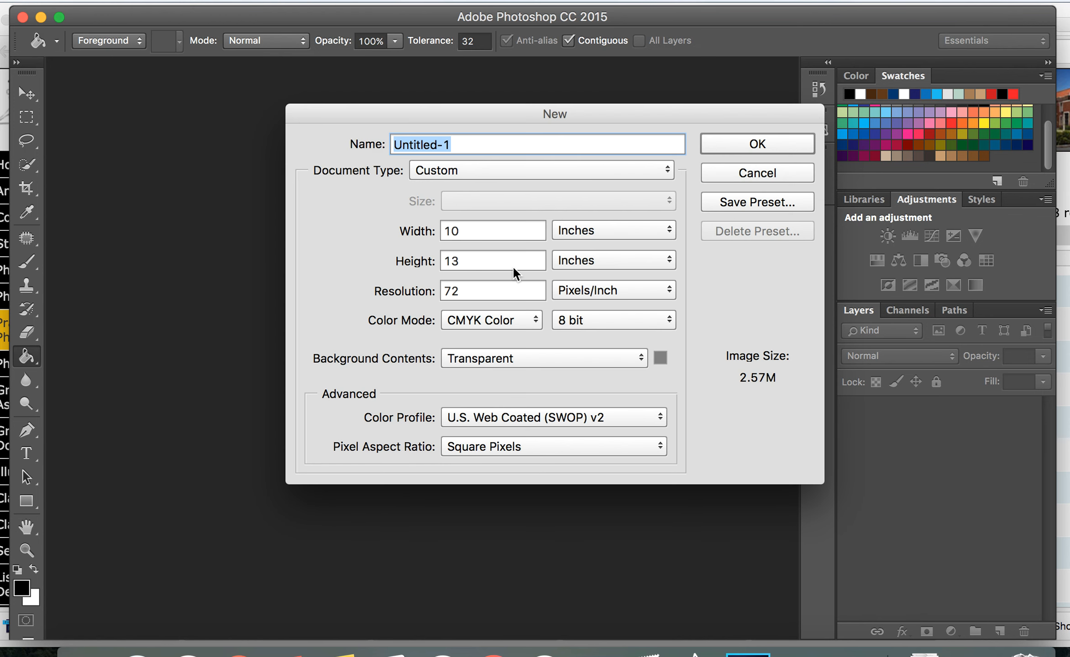
{"action": "left_click_drag", "start_coordinate": [562, 108], "coordinate": [419, 103]}
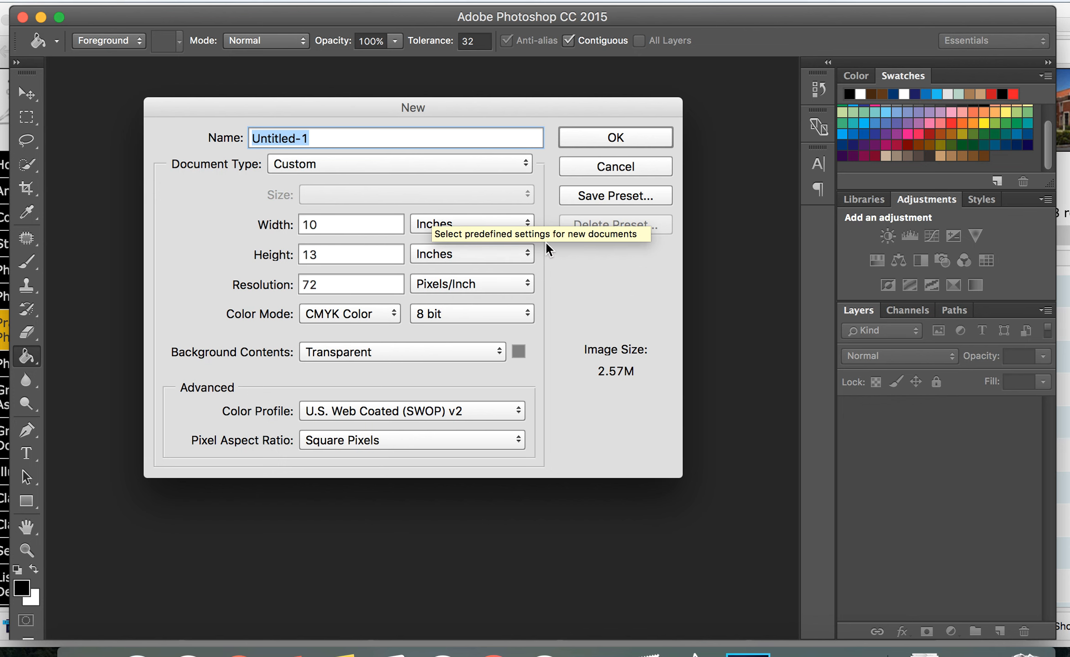
{"action": "double_click", "coordinate": [320, 224]}
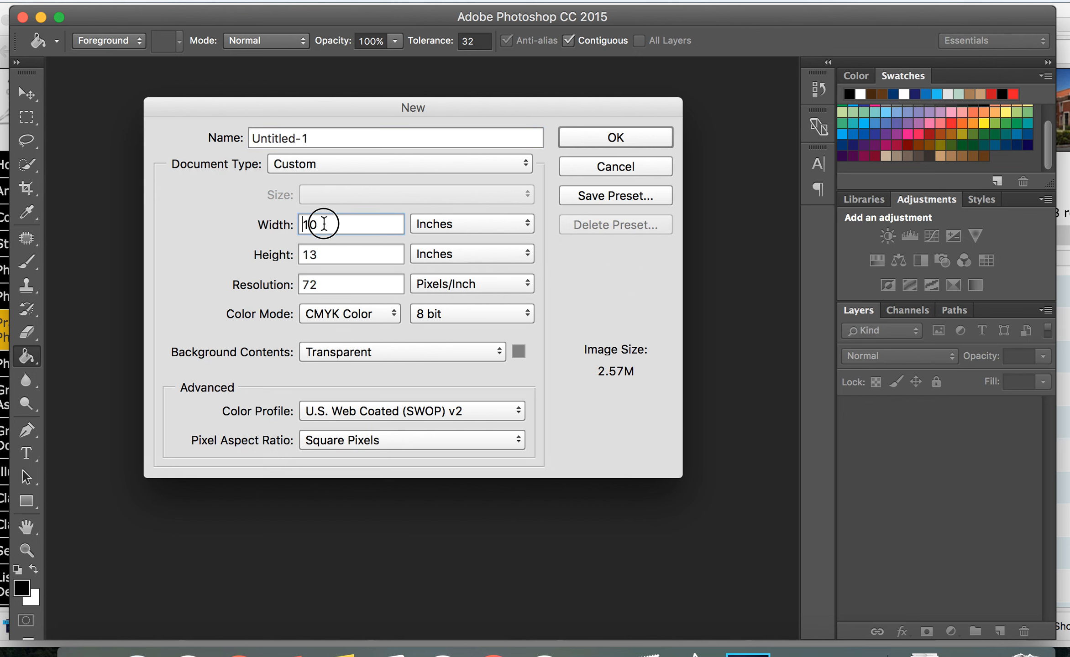
{"action": "left_click", "coordinate": [524, 223]}
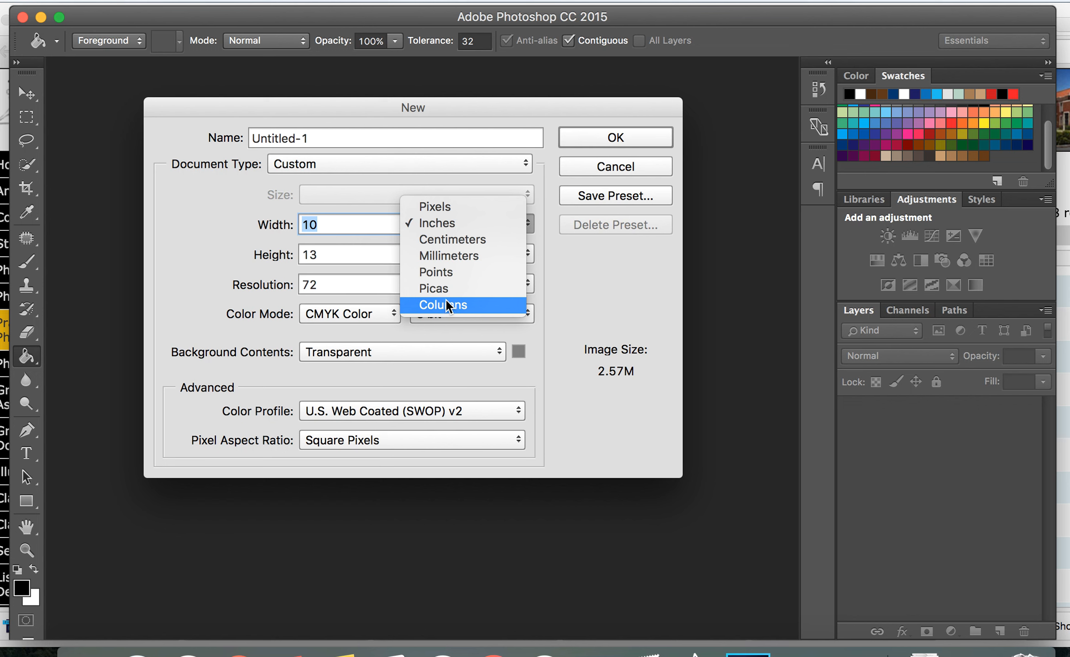
{"action": "left_click", "coordinate": [442, 224]}
{"action": "double_click", "coordinate": [320, 255]}
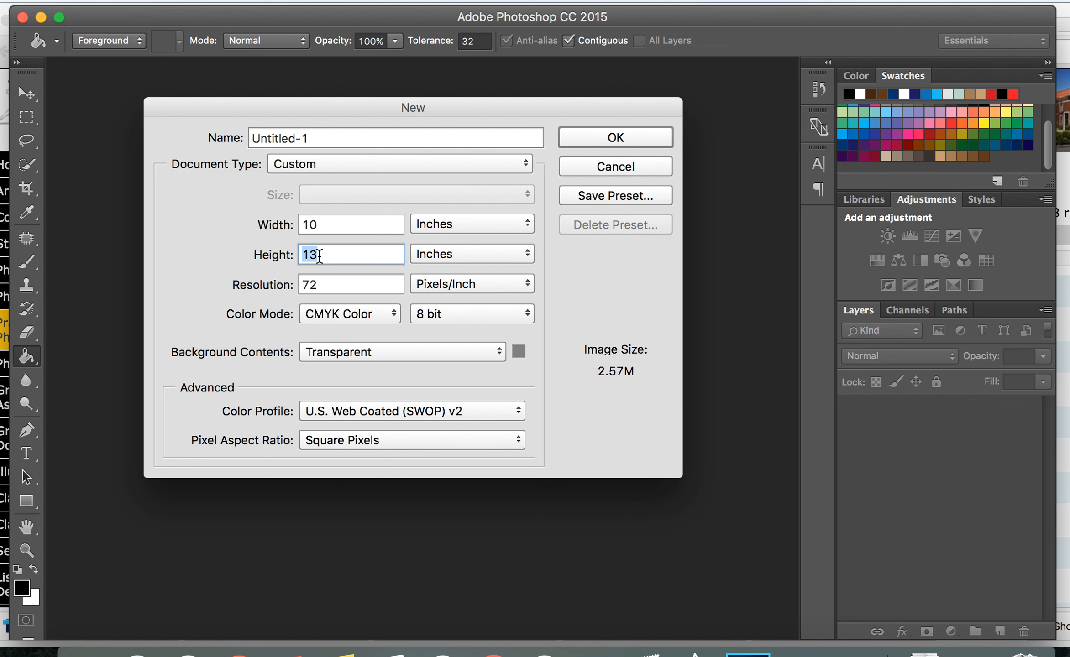
{"action": "left_click", "coordinate": [481, 253]}
{"action": "left_click", "coordinate": [481, 253]}
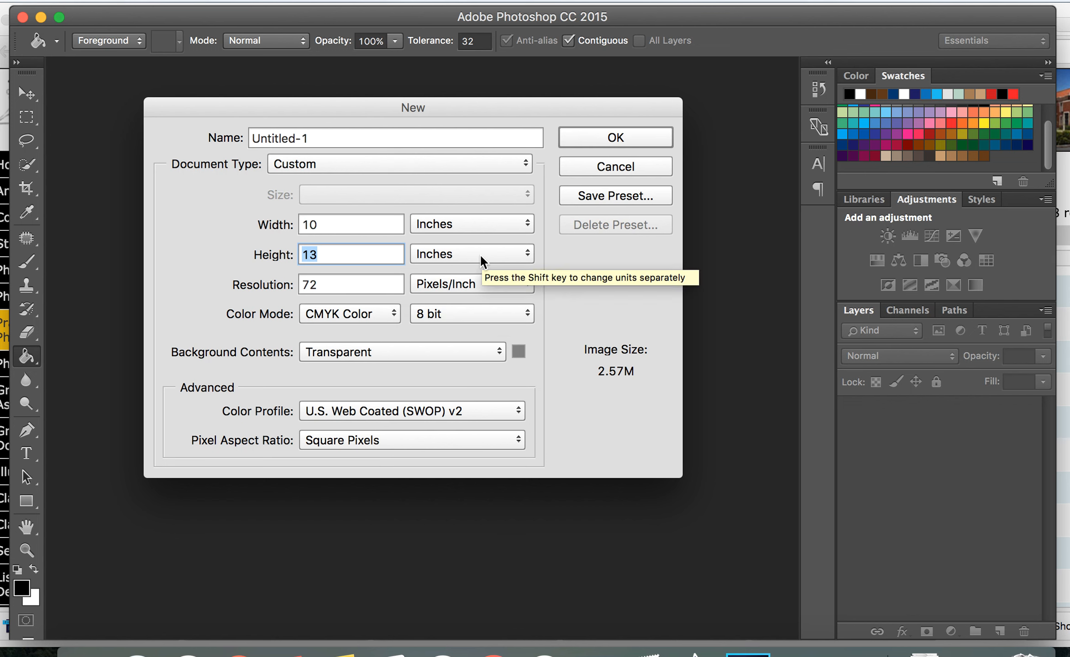
{"action": "double_click", "coordinate": [320, 281]}
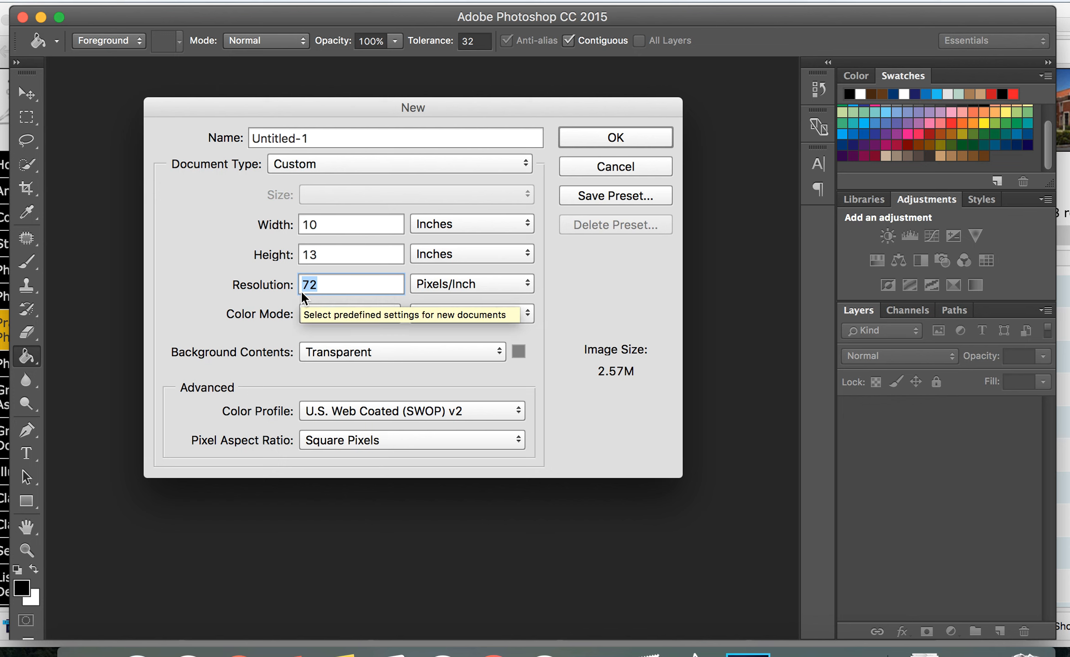
{"action": "left_click", "coordinate": [531, 280]}
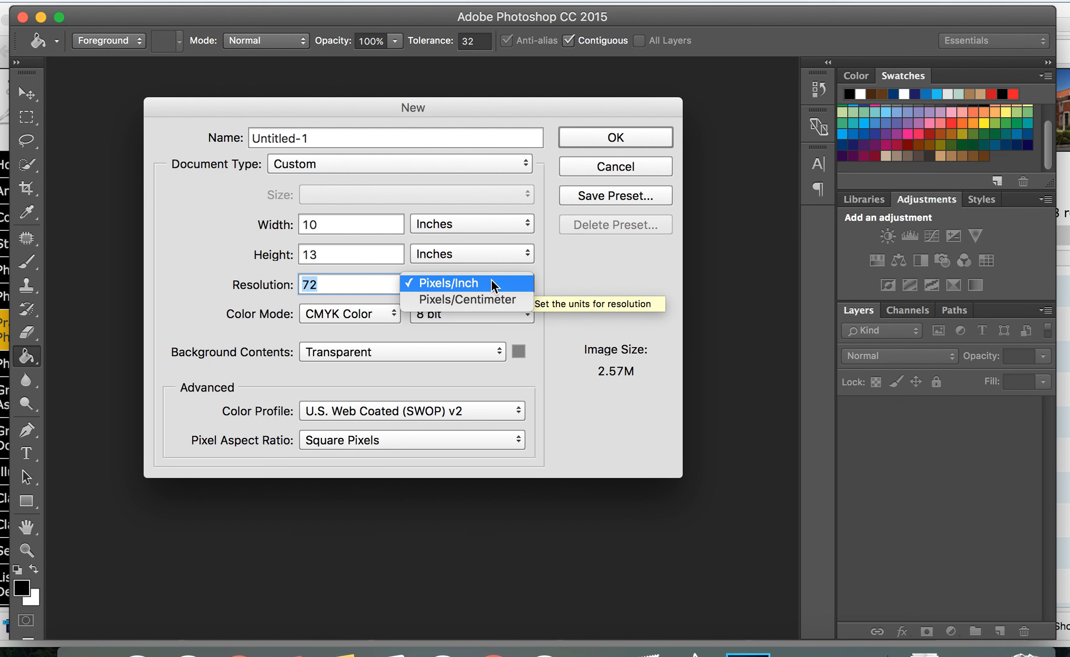
{"action": "left_click", "coordinate": [458, 283]}
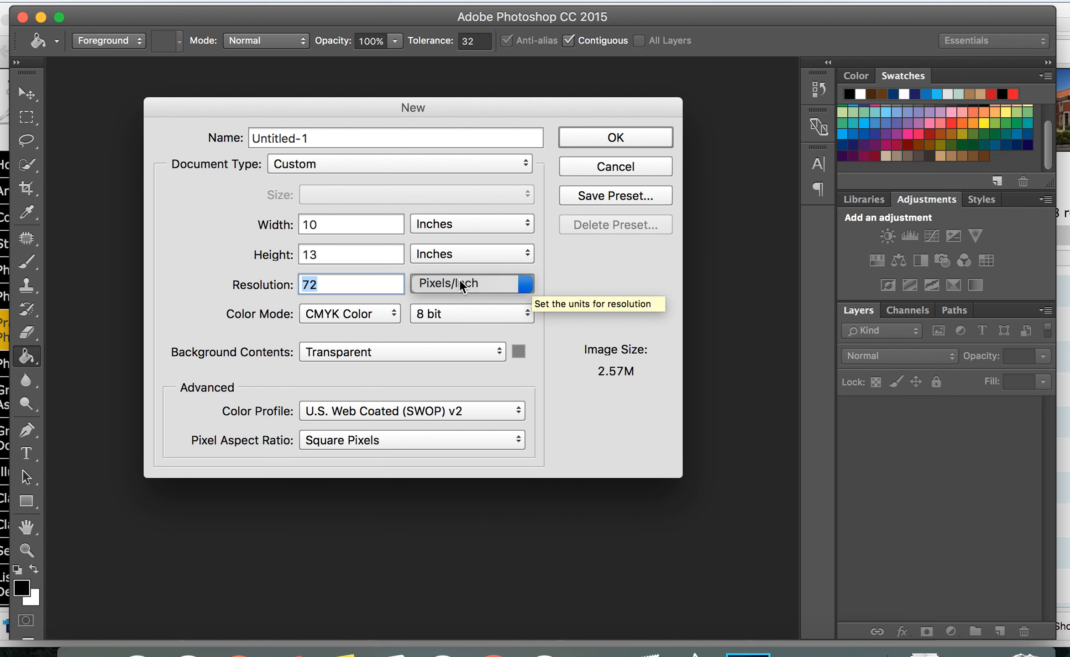
{"action": "left_click", "coordinate": [392, 314]}
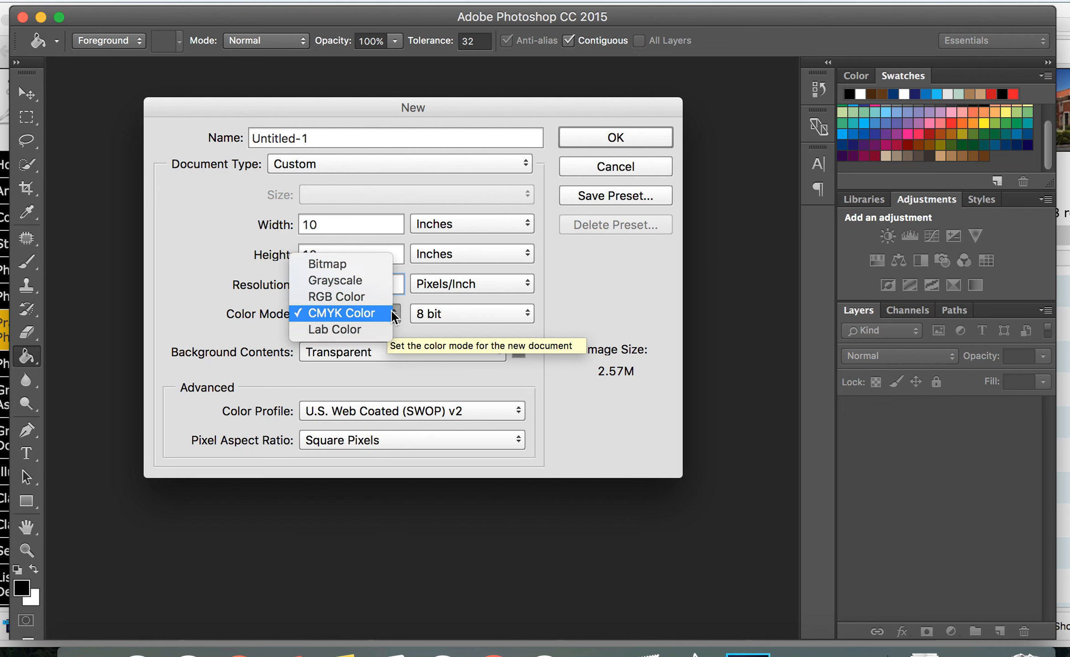
{"action": "left_click", "coordinate": [346, 299]}
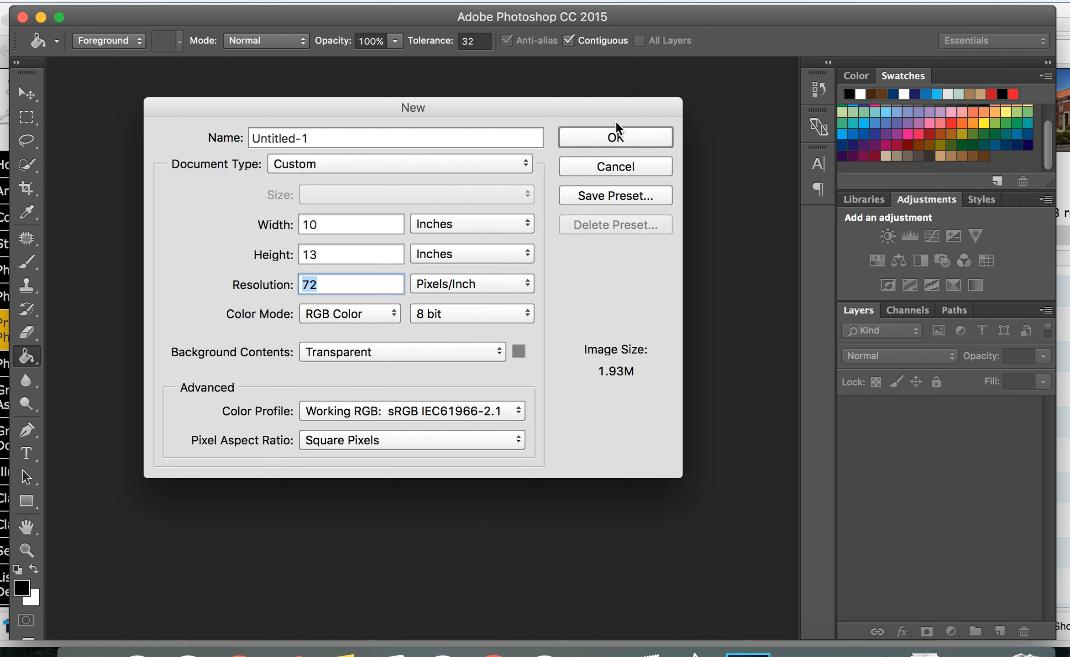
{"action": "left_click", "coordinate": [601, 136]}
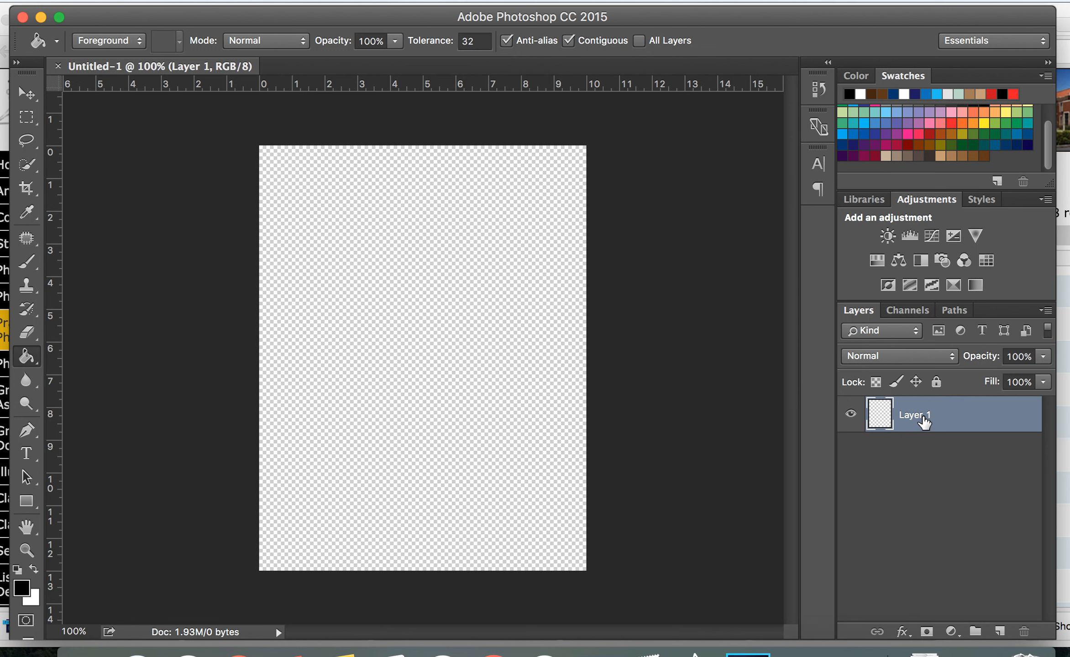
Rename Layer 1 to "background layer"
{"action": "double_click", "coordinate": [923, 417]}
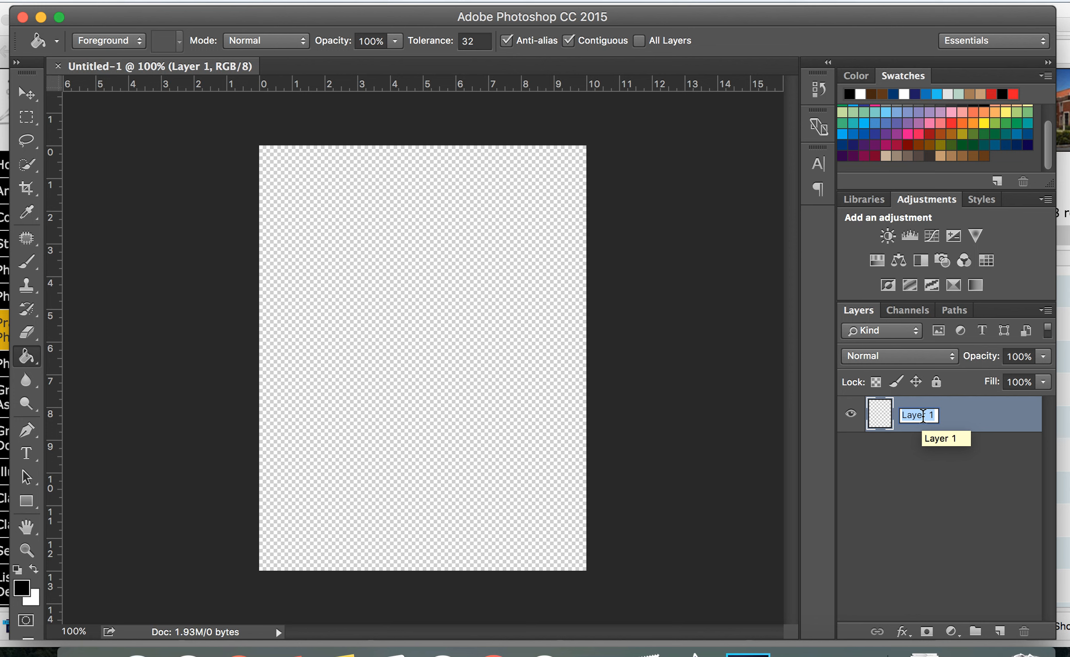
{"action": "type", "text": "background layer"}
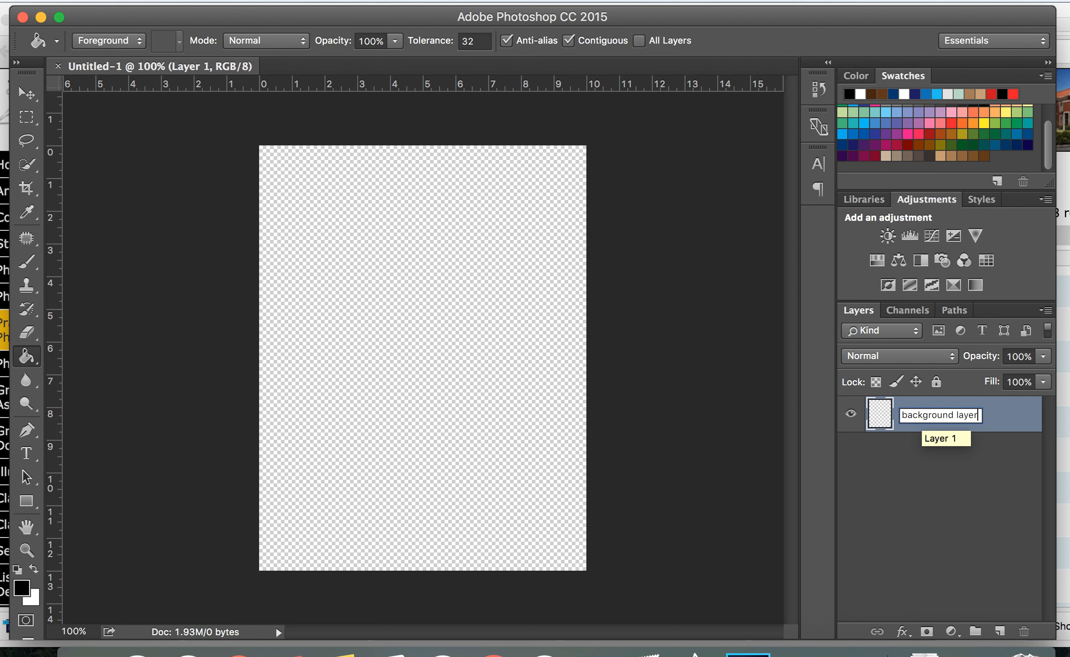
{"action": "key", "text": "Return"}
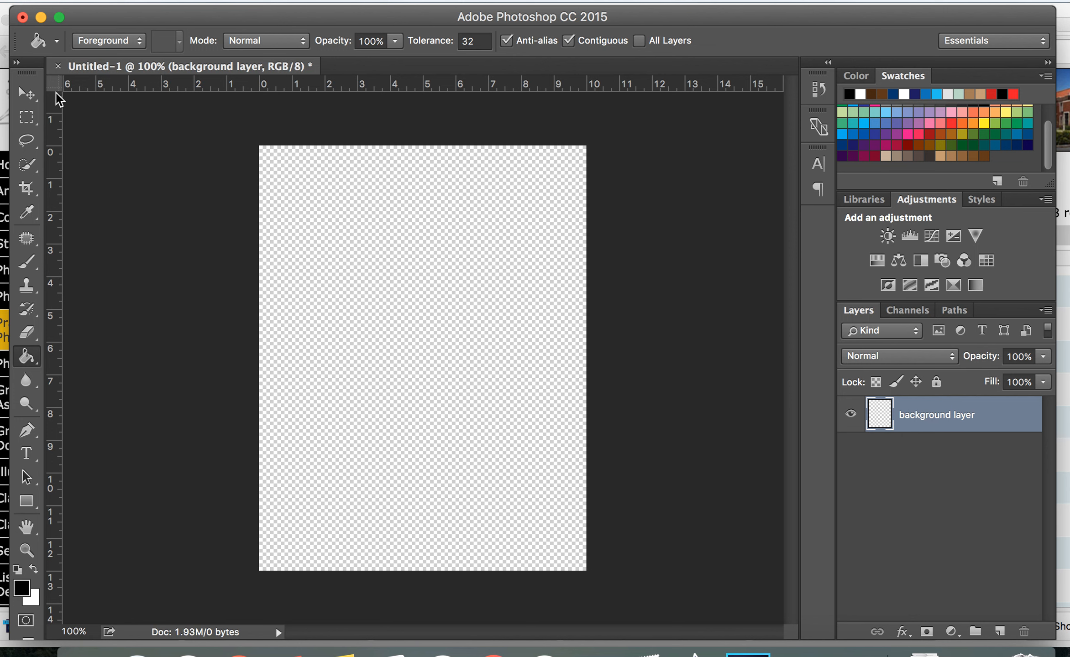
Select the Move tool and place angeladavis.psd from the Desktop as an embedded image
{"action": "left_click", "coordinate": [29, 101]}
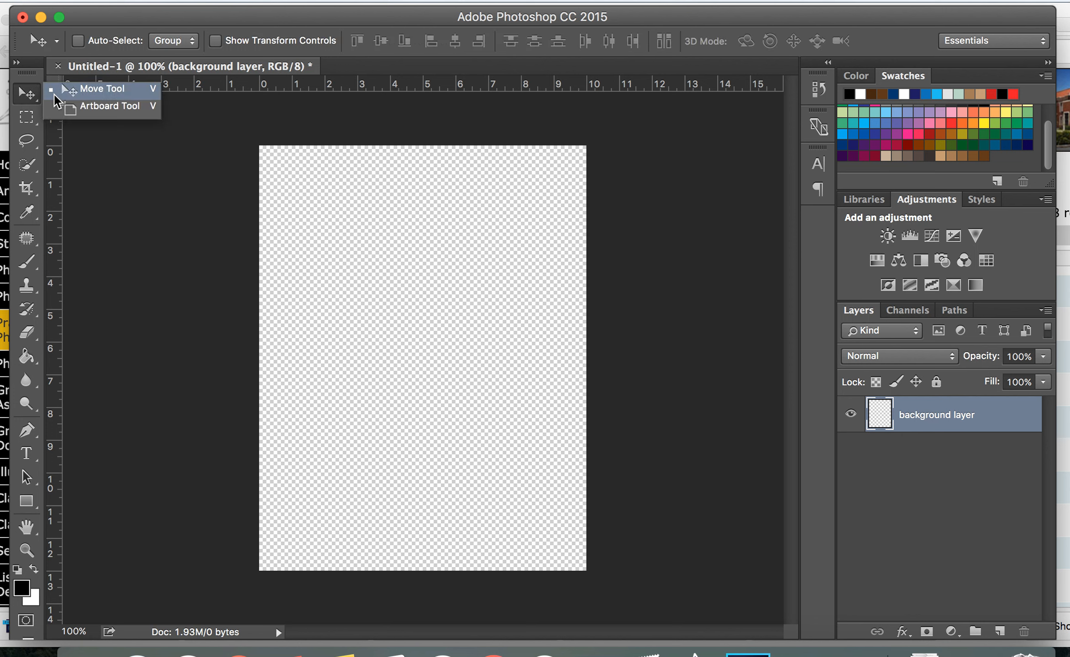
{"action": "left_click", "coordinate": [75, 95]}
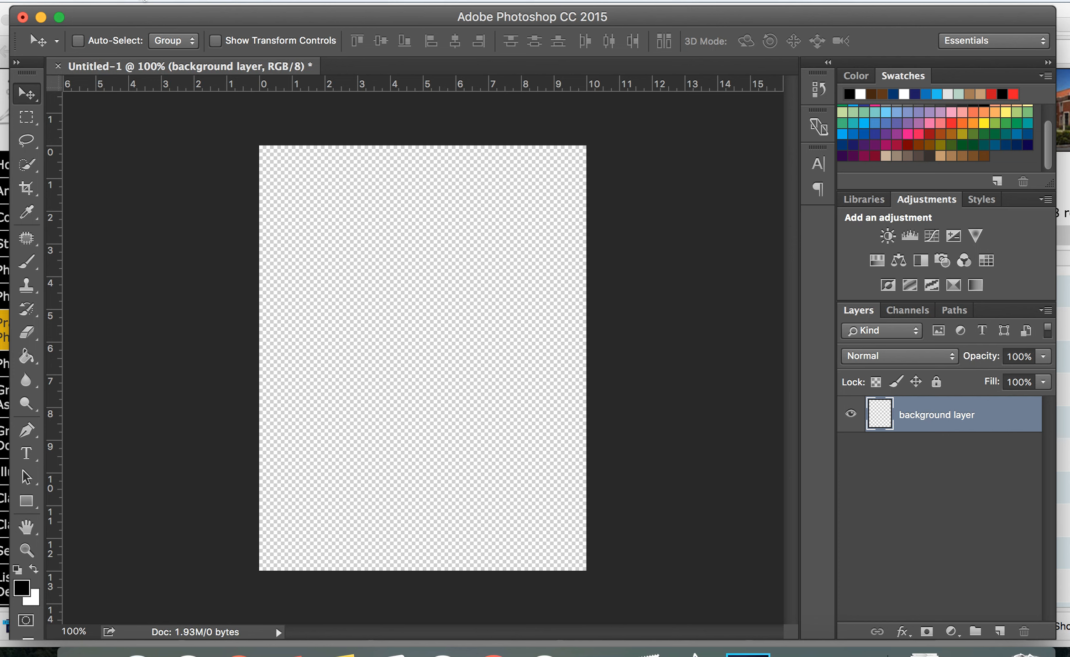
{"action": "left_click", "coordinate": [144, 1]}
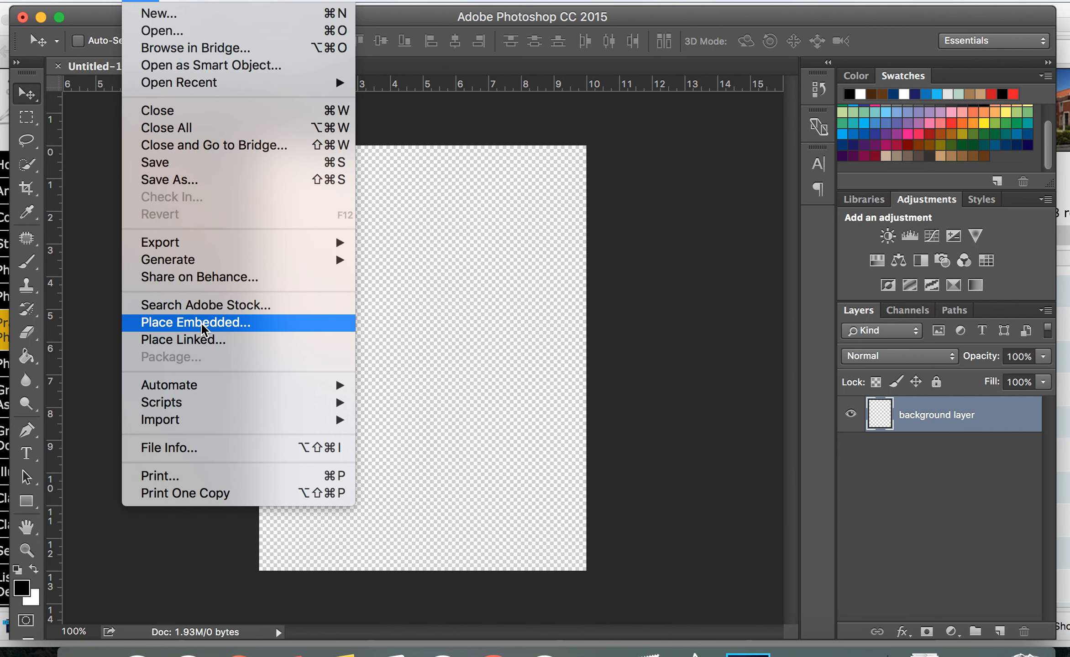
{"action": "left_click", "coordinate": [203, 329]}
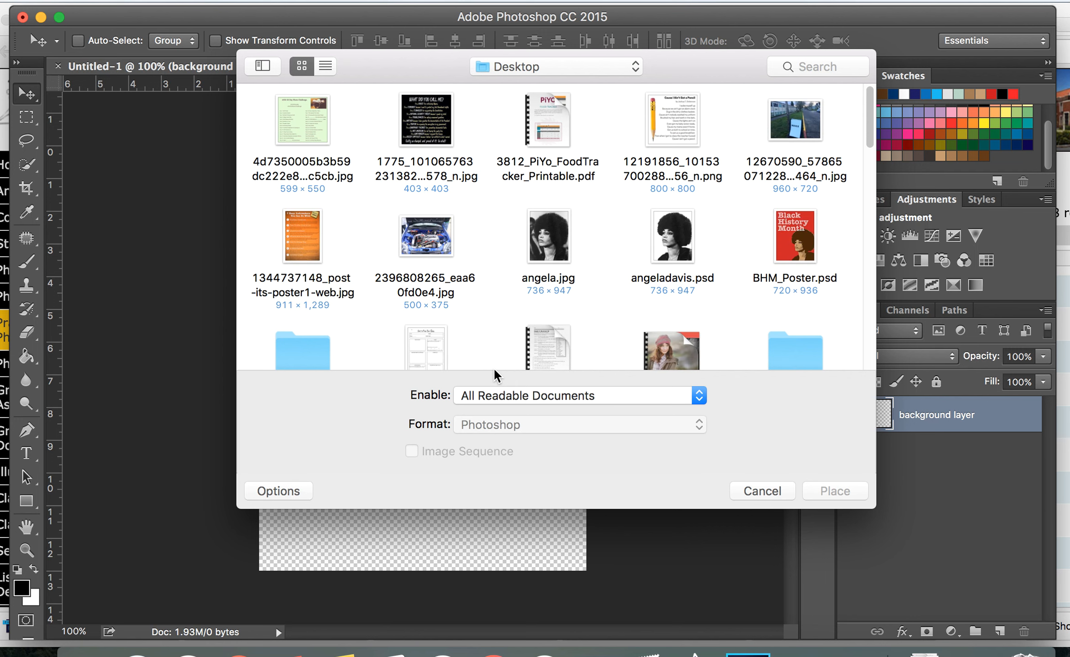
{"action": "left_click", "coordinate": [682, 247]}
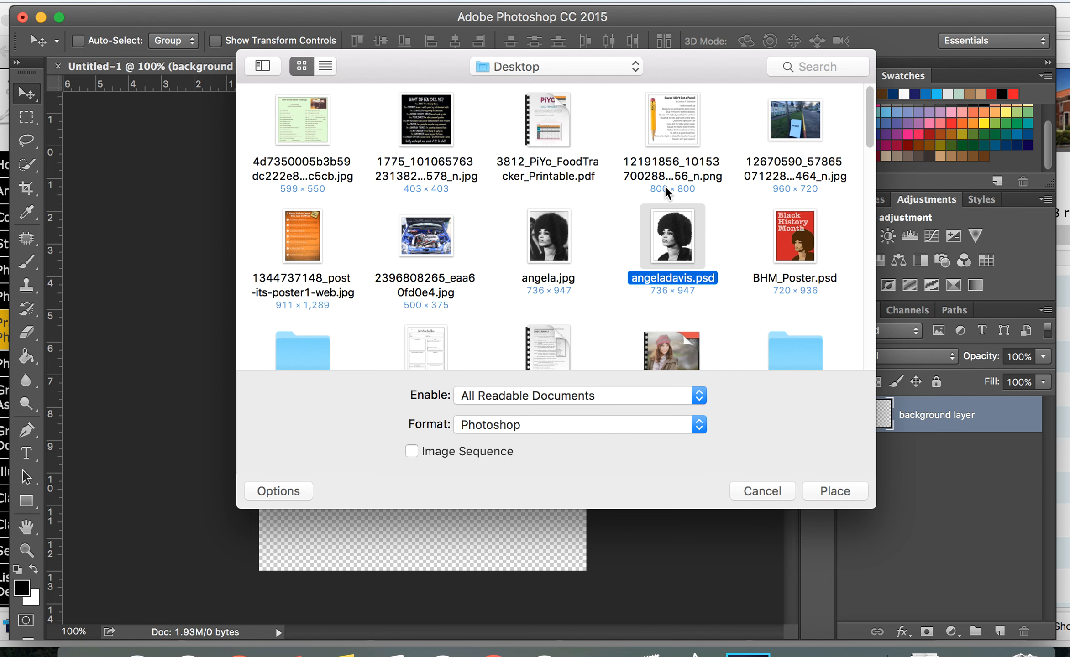
{"action": "left_click", "coordinate": [830, 487]}
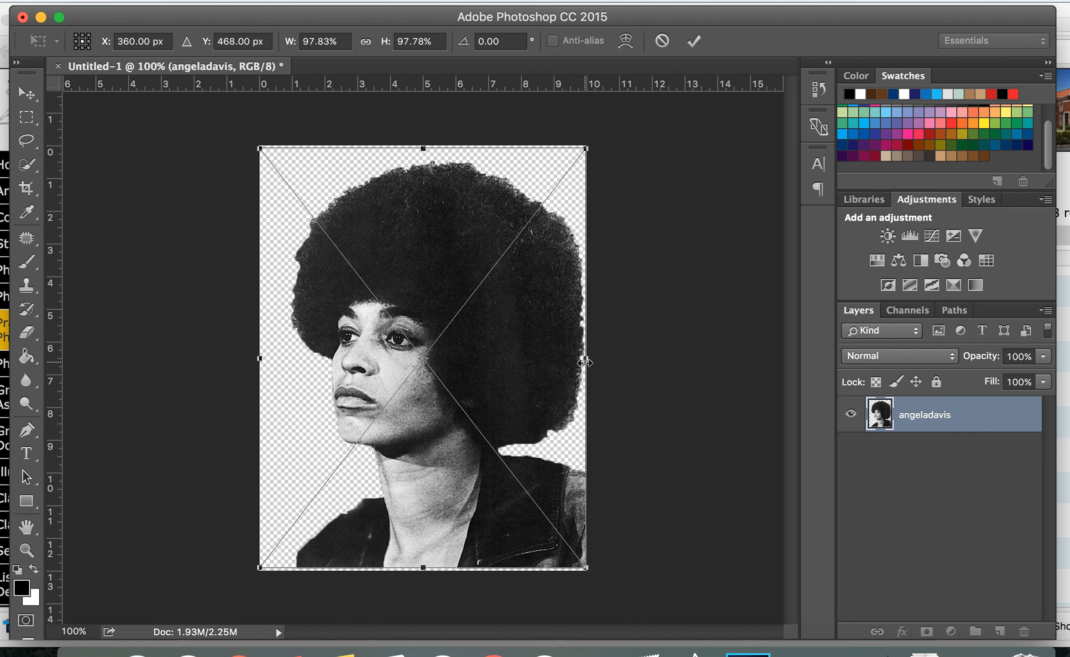
Examine the placed photo's hair edges and top border up close
{"action": "key", "text": "super+plus"}
{"action": "key", "text": "super+plus"}
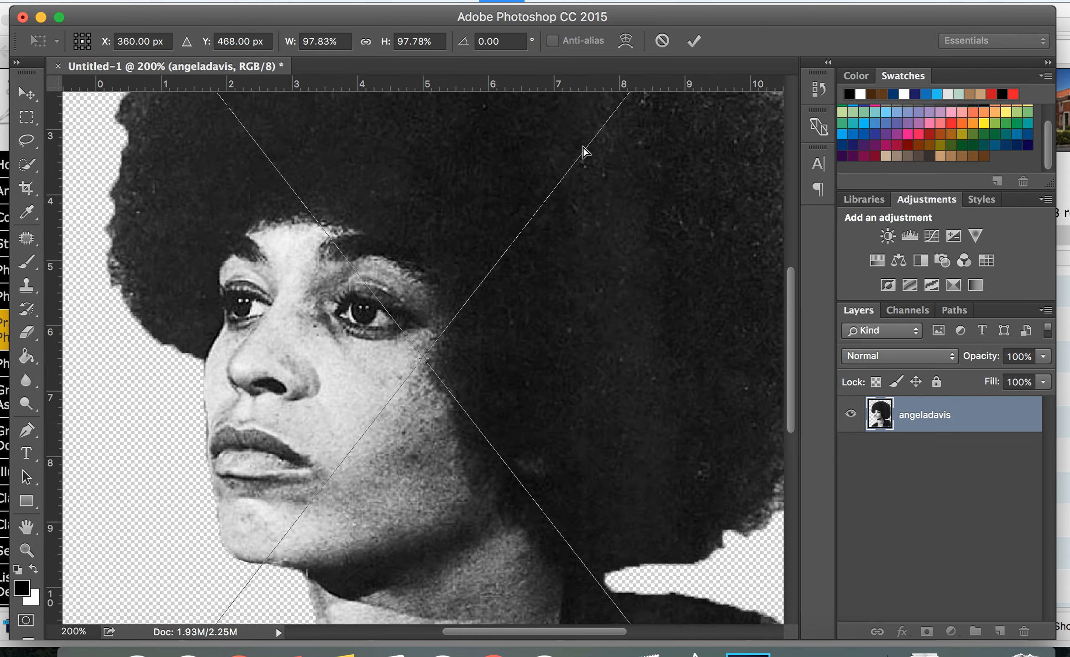
{"action": "scroll", "coordinate": [583, 155], "scroll_direction": "up", "scroll_amount": 15}
{"action": "scroll", "coordinate": [583, 161], "scroll_direction": "down", "scroll_amount": 3}
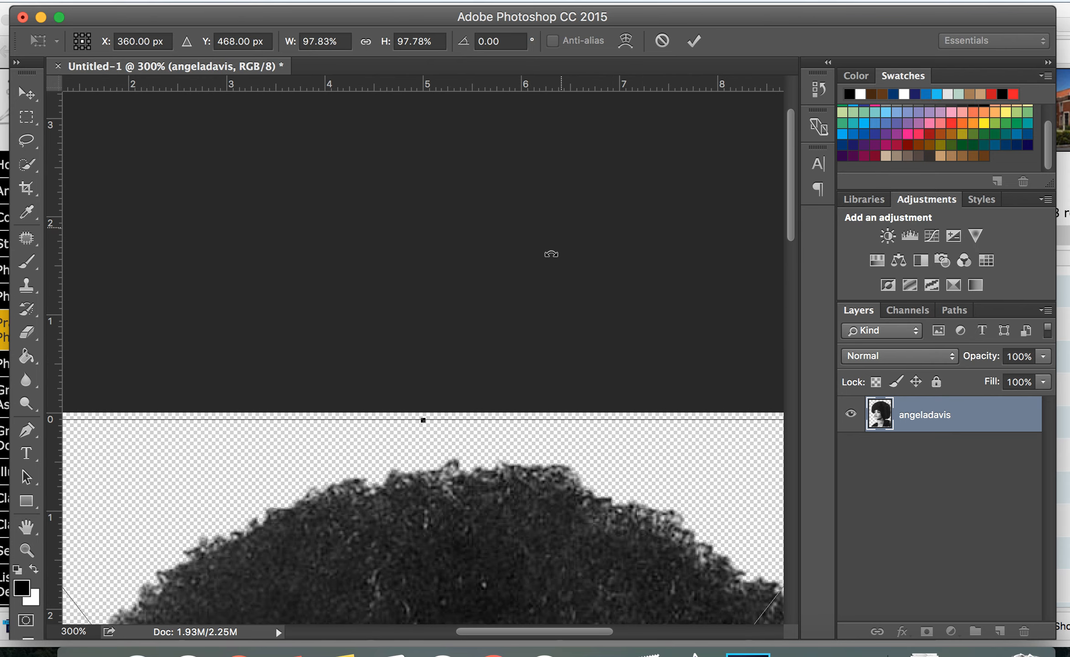
{"action": "scroll", "coordinate": [425, 419], "scroll_direction": "left", "scroll_amount": 10}
{"action": "scroll", "coordinate": [425, 419], "scroll_direction": "down", "scroll_amount": 2}
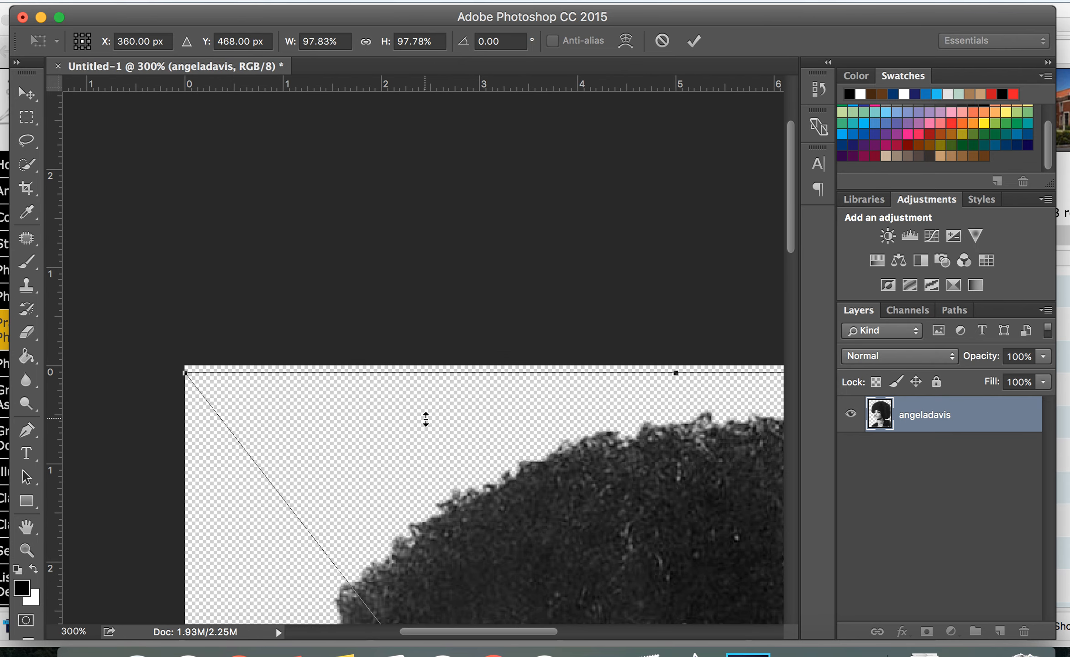
{"action": "scroll", "coordinate": [196, 373], "scroll_direction": "down", "scroll_amount": 10}
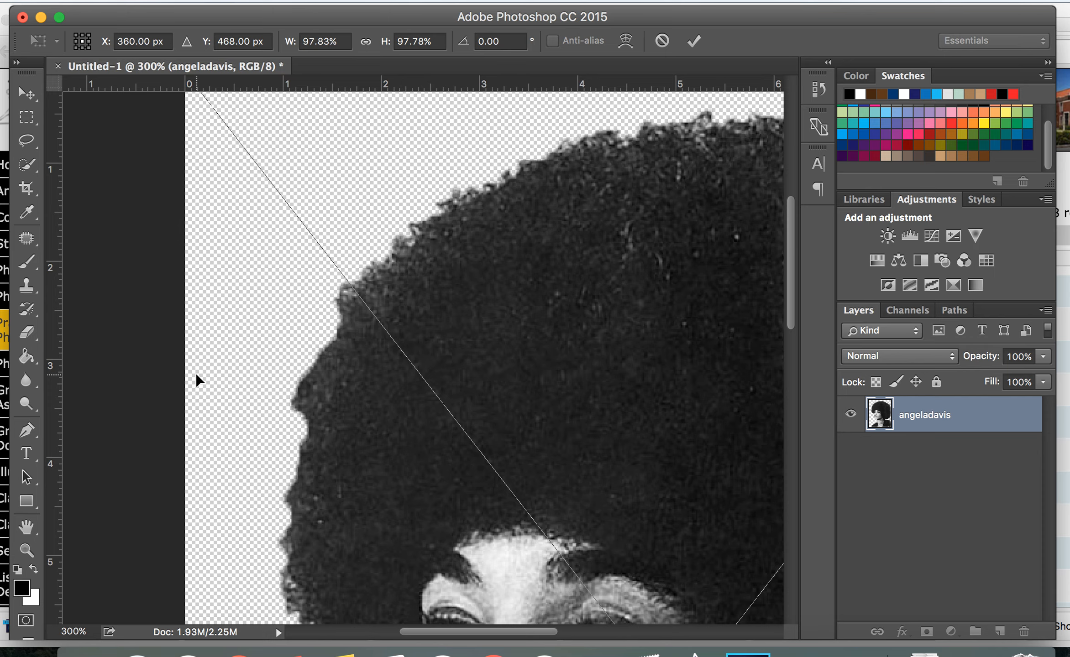
{"action": "key", "text": "super+minus"}
{"action": "key", "text": "super+minus"}
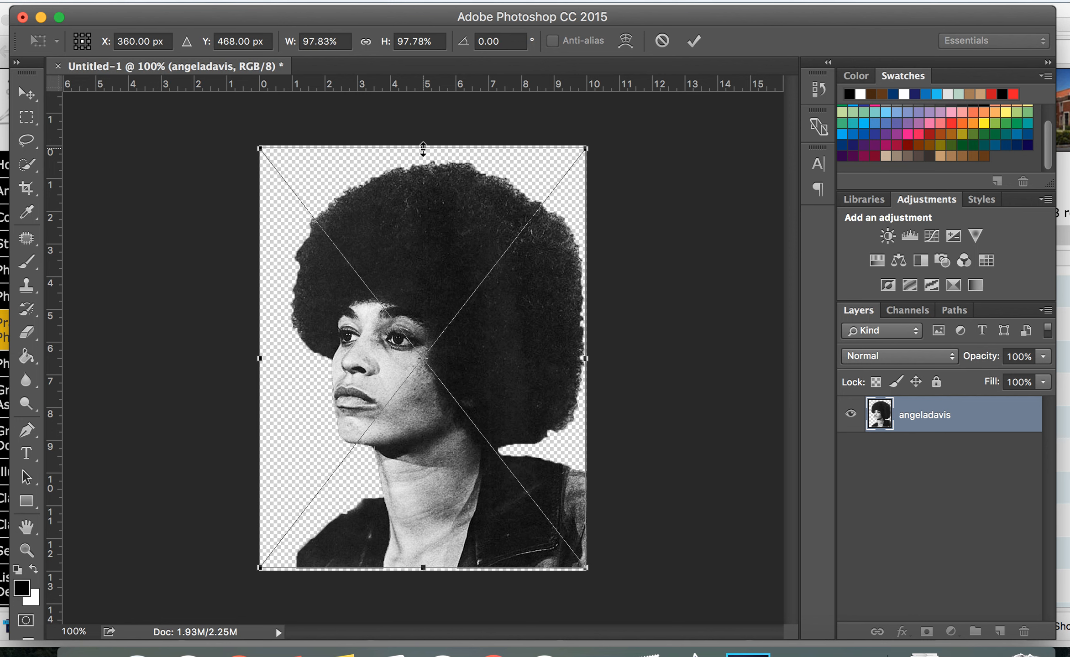
Try stretching the placed photo taller and wider than the canvas, then cancel the placement
{"action": "left_click", "coordinate": [423, 149]}
{"action": "left_click_drag", "start_coordinate": [423, 149], "coordinate": [398, 112]}
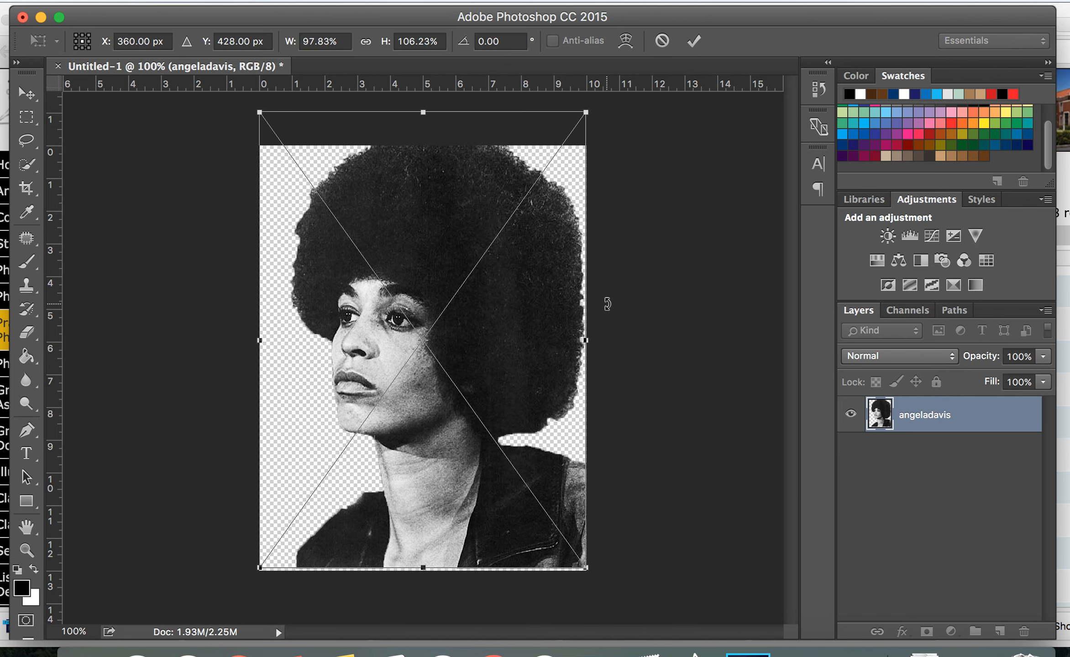
{"action": "mouse_move", "coordinate": [587, 341]}
{"action": "left_mouse_down"}
{"action": "mouse_move", "coordinate": [759, 341]}
{"action": "mouse_move", "coordinate": [566, 358]}
{"action": "mouse_move", "coordinate": [597, 361]}
{"action": "left_mouse_up"}
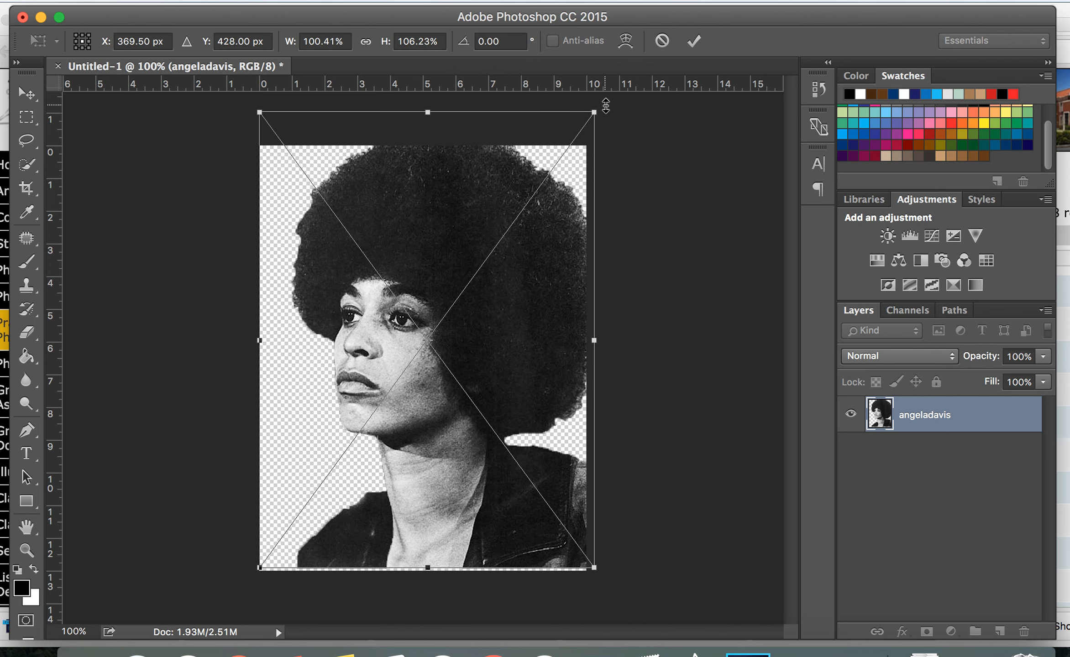
{"action": "left_click_drag", "start_coordinate": [260, 340], "coordinate": [132, 335]}
{"action": "left_click_drag", "start_coordinate": [406, 399], "coordinate": [450, 419]}
{"action": "left_click_drag", "start_coordinate": [416, 136], "coordinate": [415, 102]}
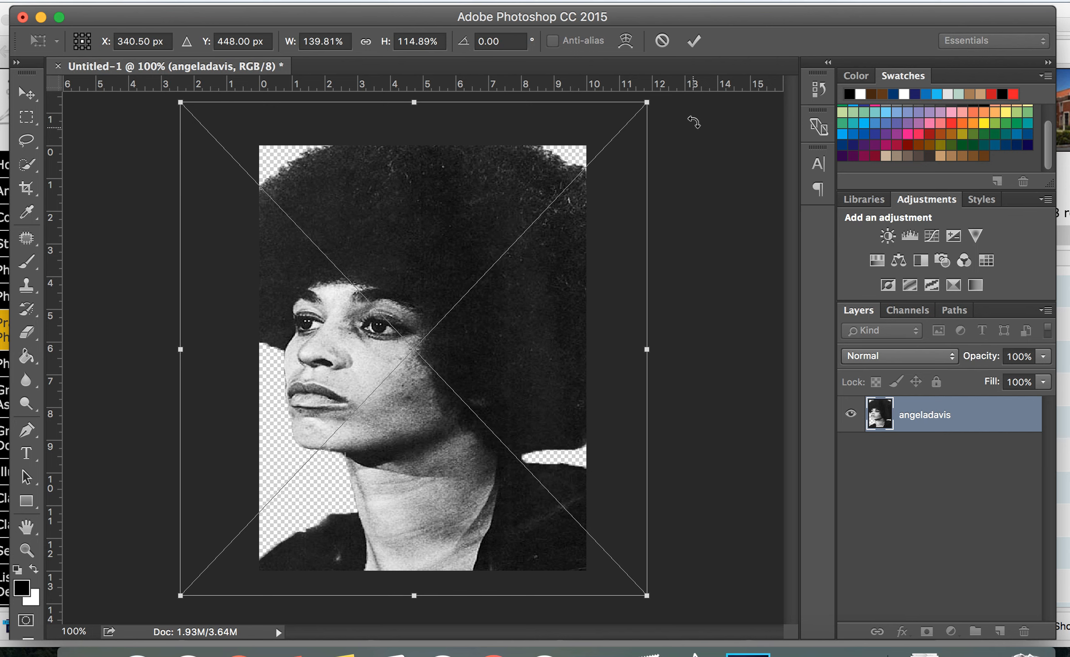
{"action": "left_click", "coordinate": [667, 43]}
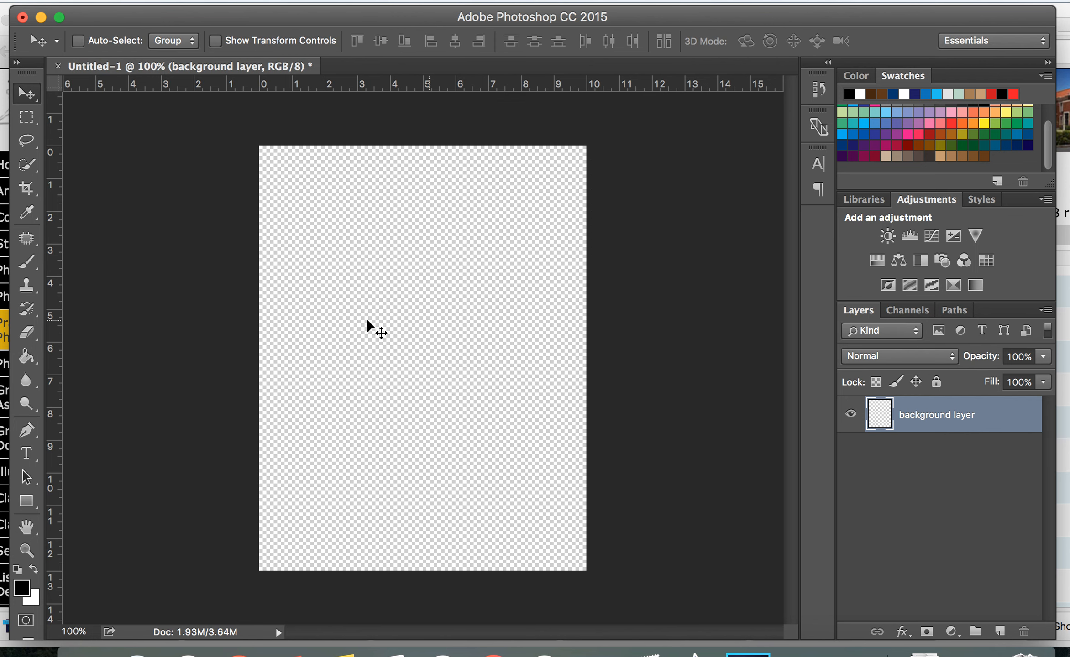
Place angeladavis.psd from the Desktop as an embedded image, enlarge it to about 99% and commit the placement
{"action": "left_click", "coordinate": [139, 1]}
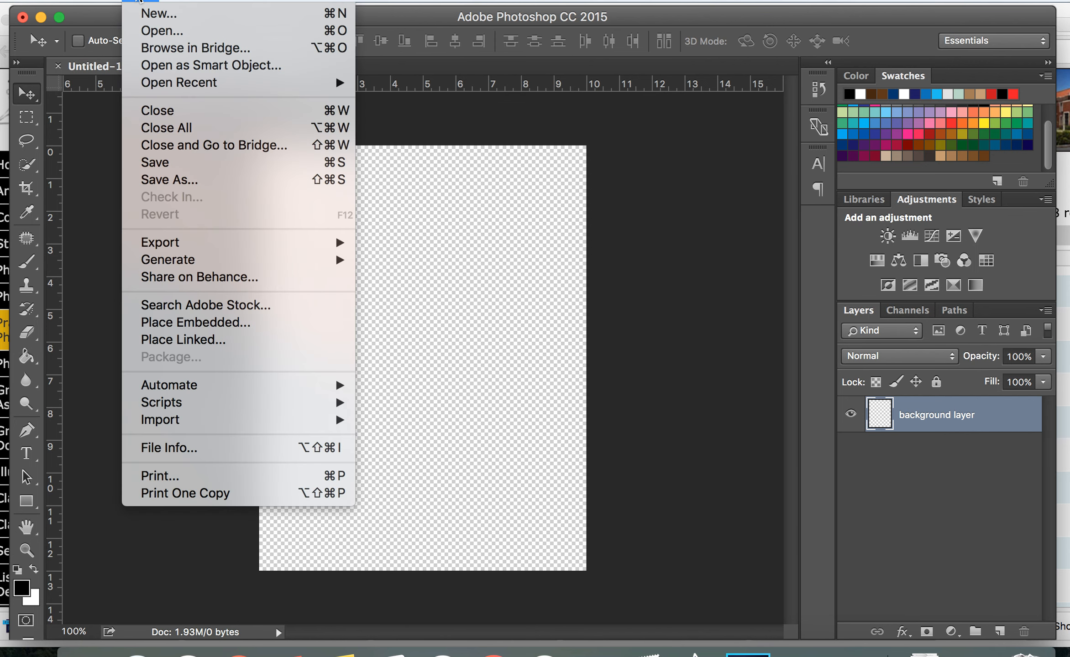
{"action": "left_click", "coordinate": [151, 325]}
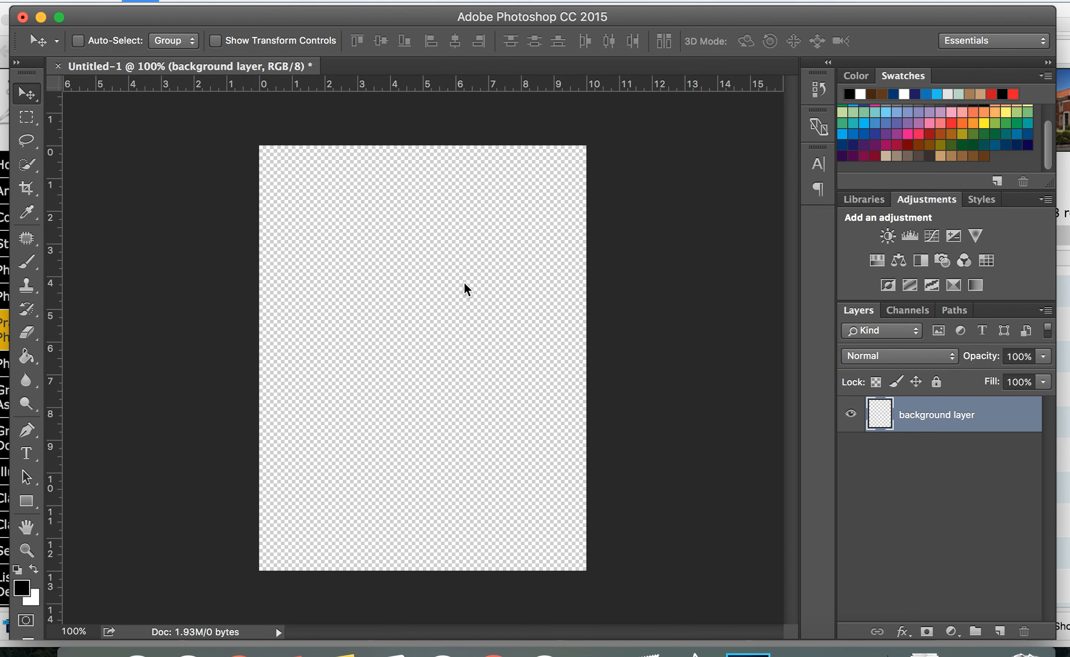
{"action": "left_click", "coordinate": [667, 233]}
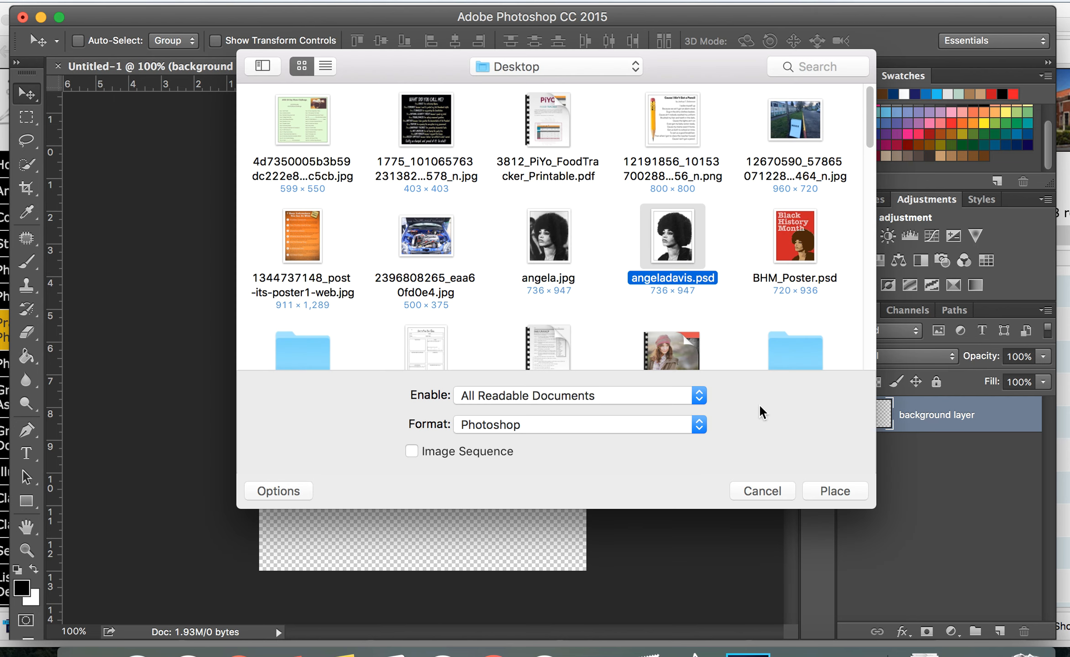
{"action": "left_click", "coordinate": [832, 492]}
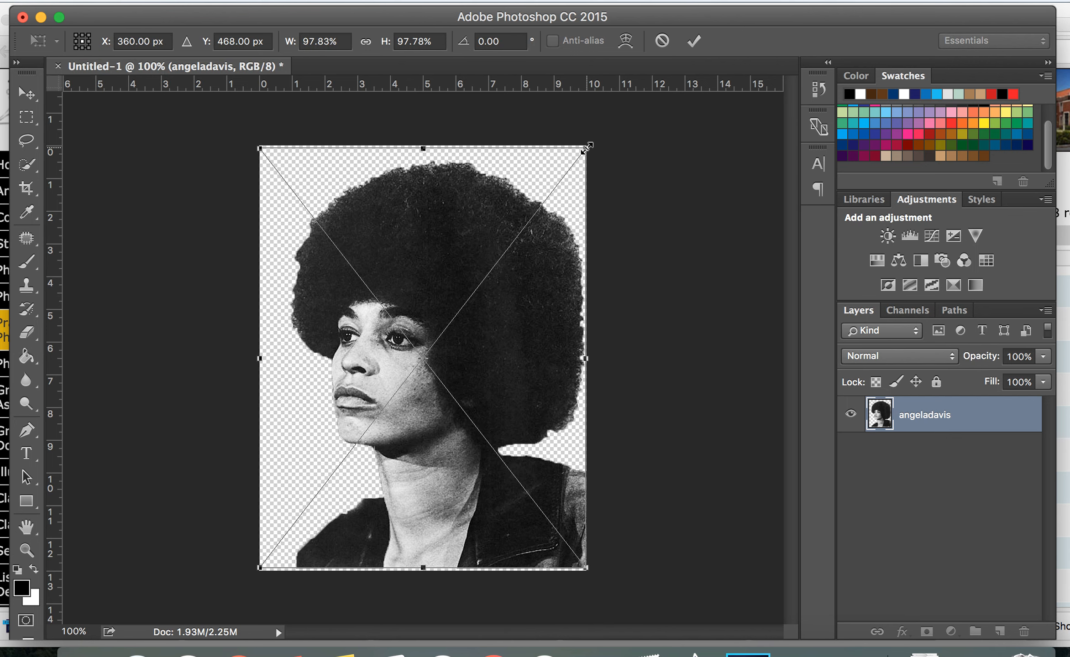
{"action": "left_click_drag", "start_coordinate": [588, 147], "coordinate": [706, 232]}
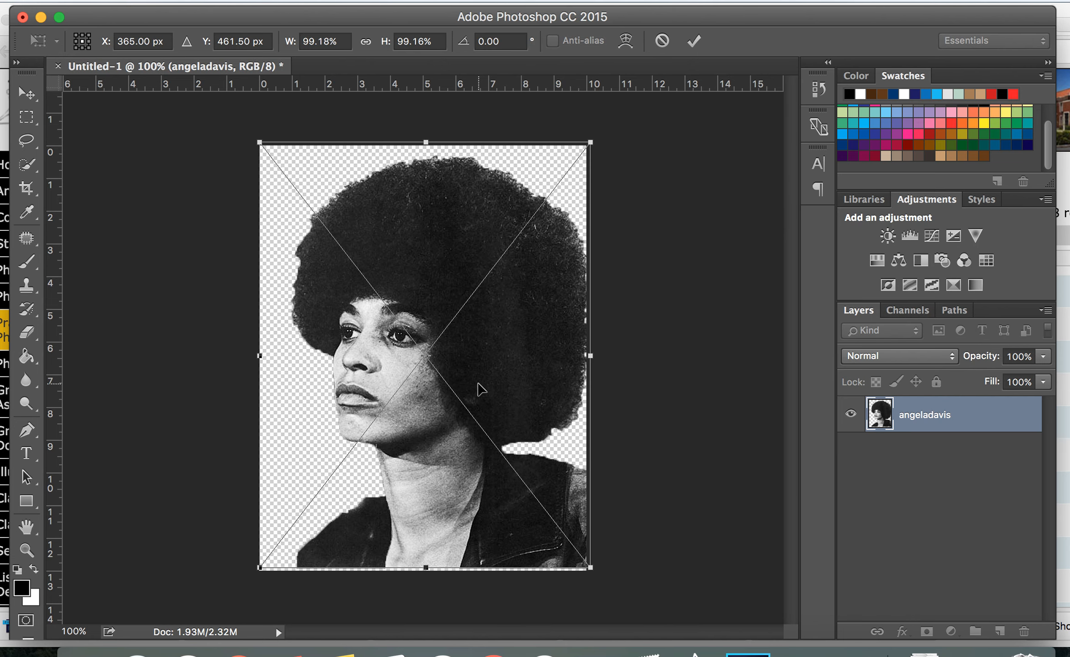
{"action": "key", "text": "Return"}
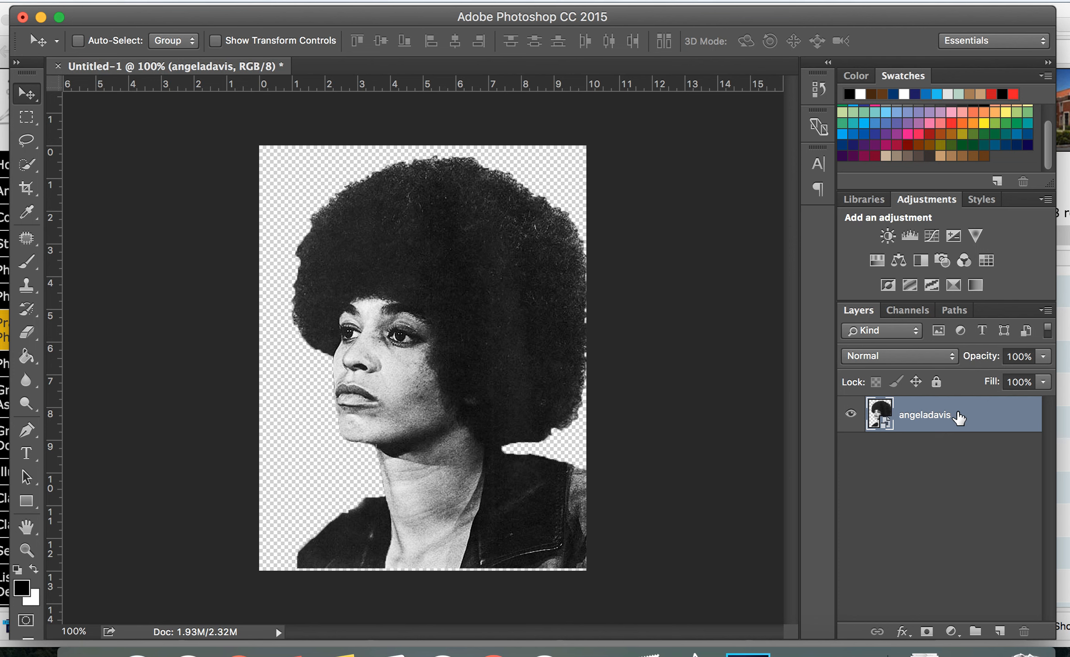
Rasterize the angeladavis layer
{"action": "right_click", "coordinate": [959, 417]}
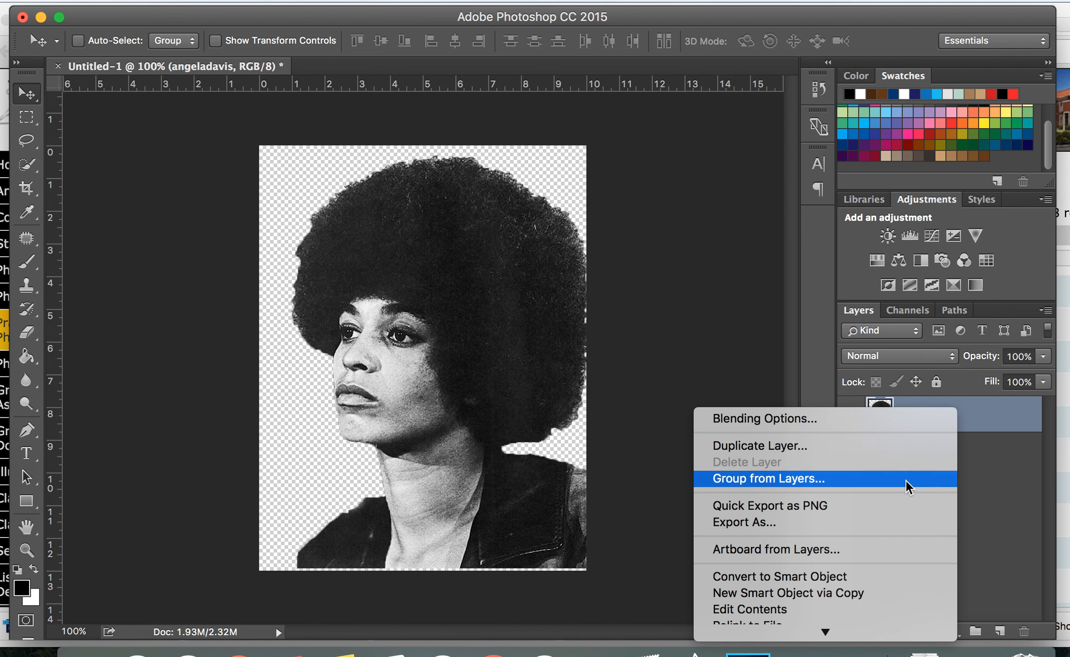
{"action": "mouse_move", "coordinate": [826, 633]}
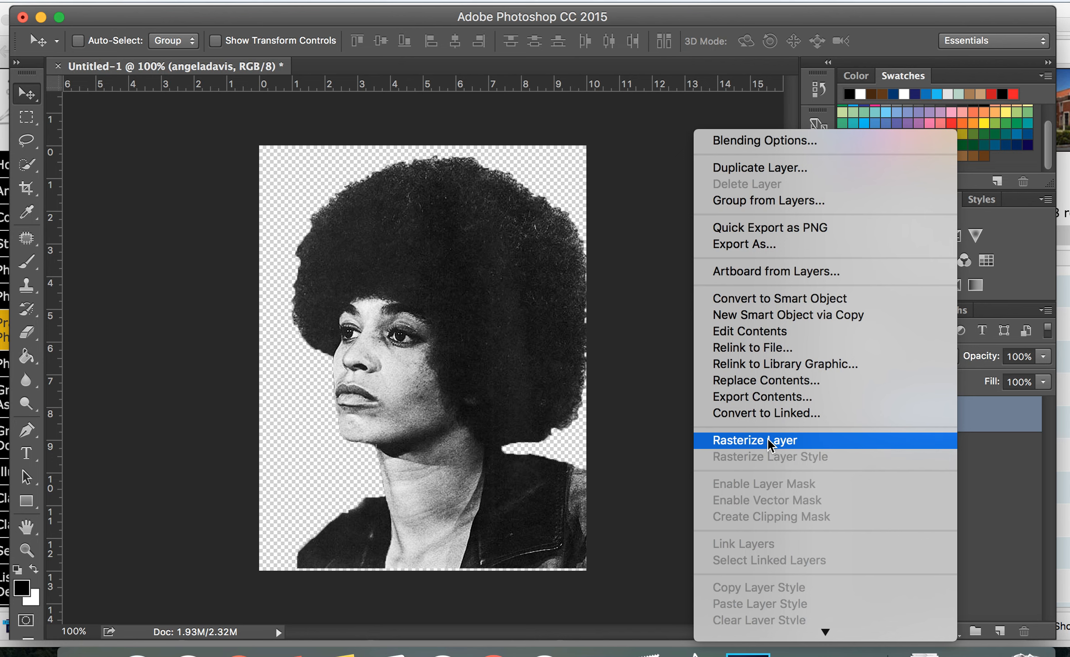
{"action": "left_click", "coordinate": [771, 441]}
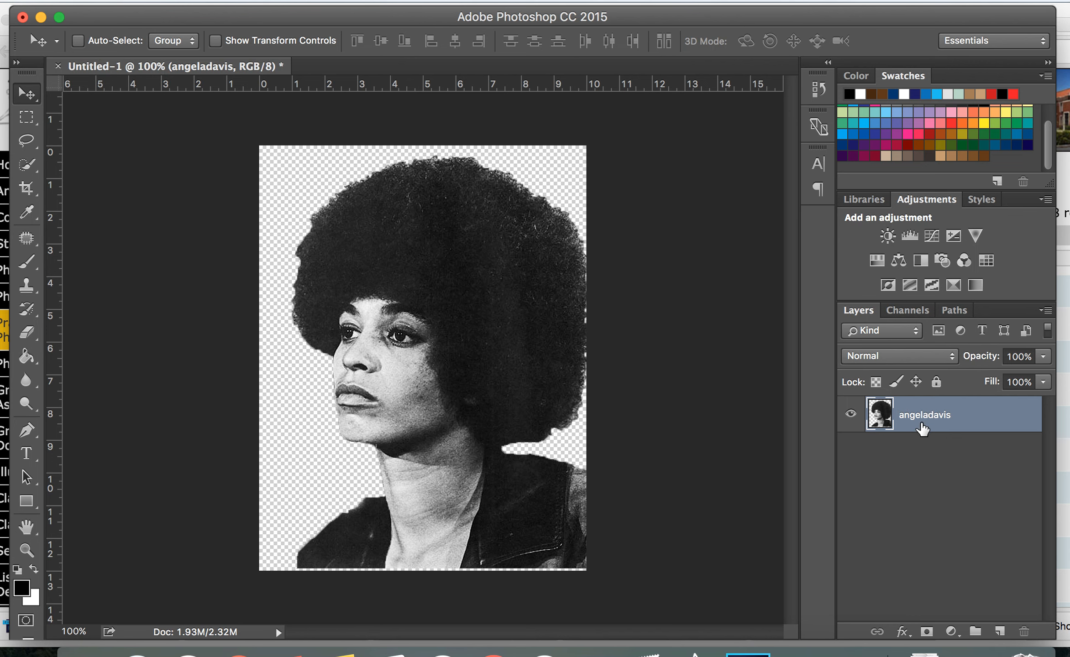
{"action": "right_click", "coordinate": [926, 410]}
{"action": "mouse_move", "coordinate": [793, 632]}
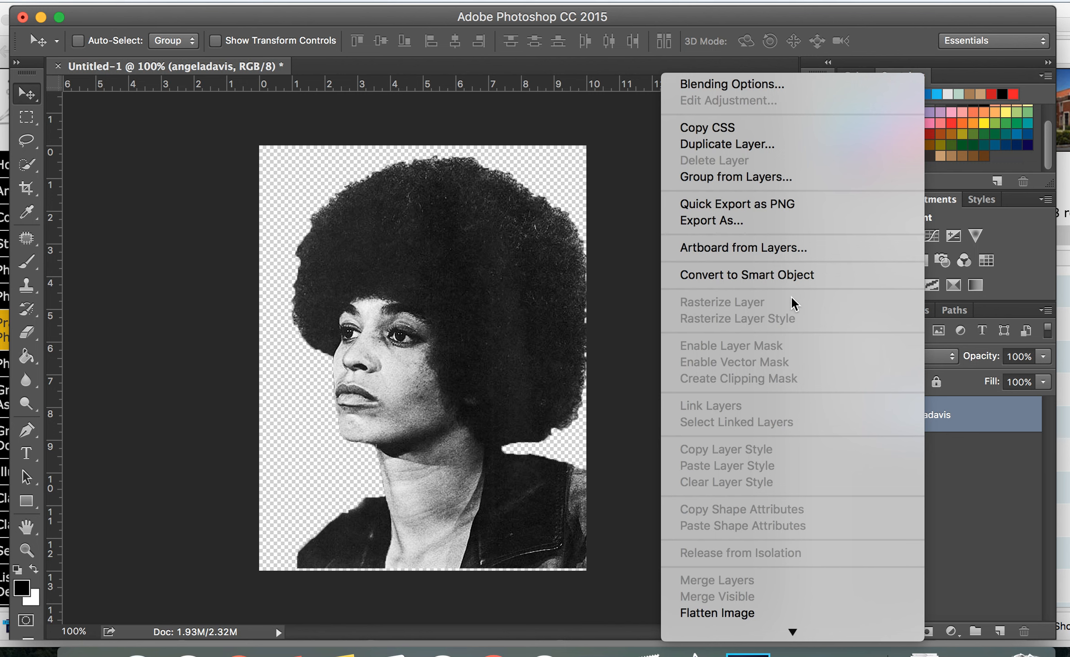
{"action": "left_click", "coordinate": [455, 133]}
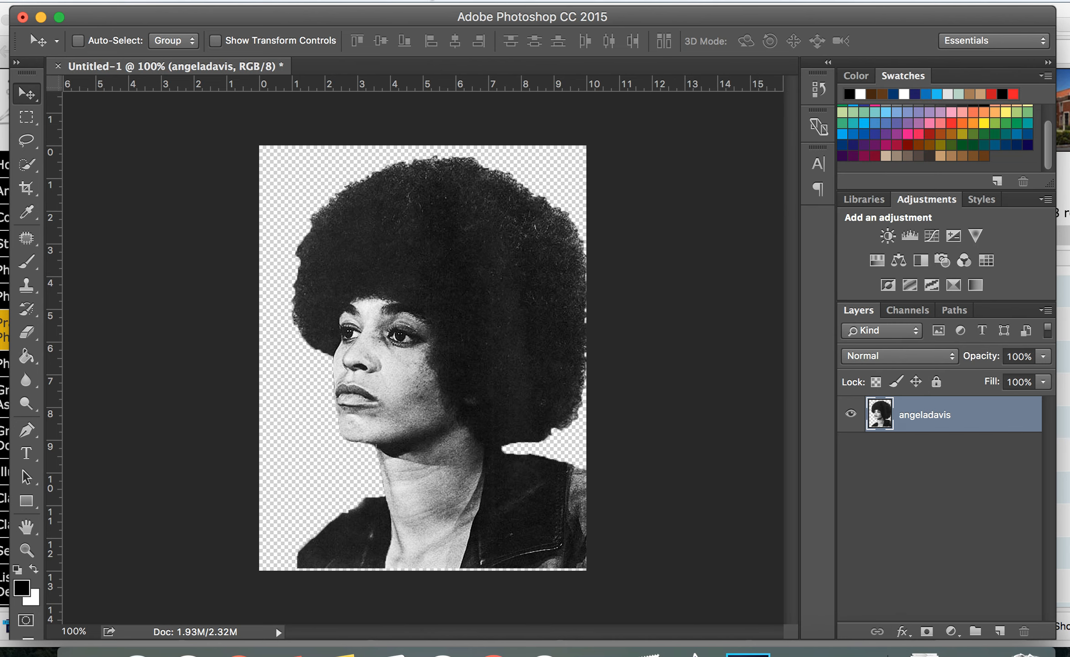
Open the Filter Gallery and expand the Brush Strokes and Distort filter categories
{"action": "left_click", "coordinate": [425, 1]}
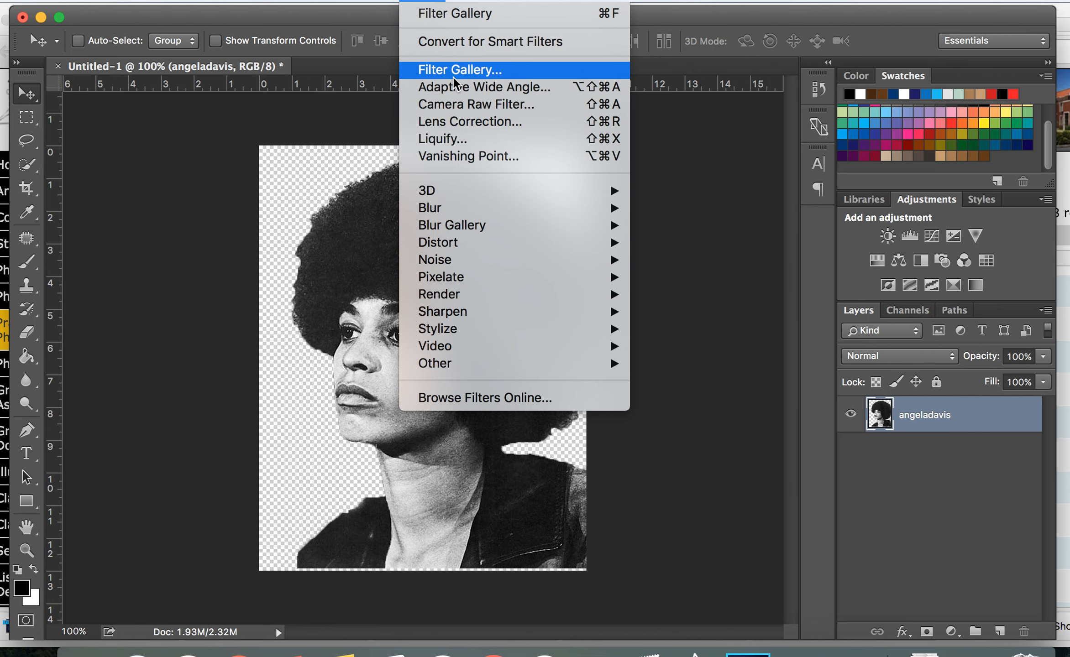
{"action": "left_click", "coordinate": [439, 68]}
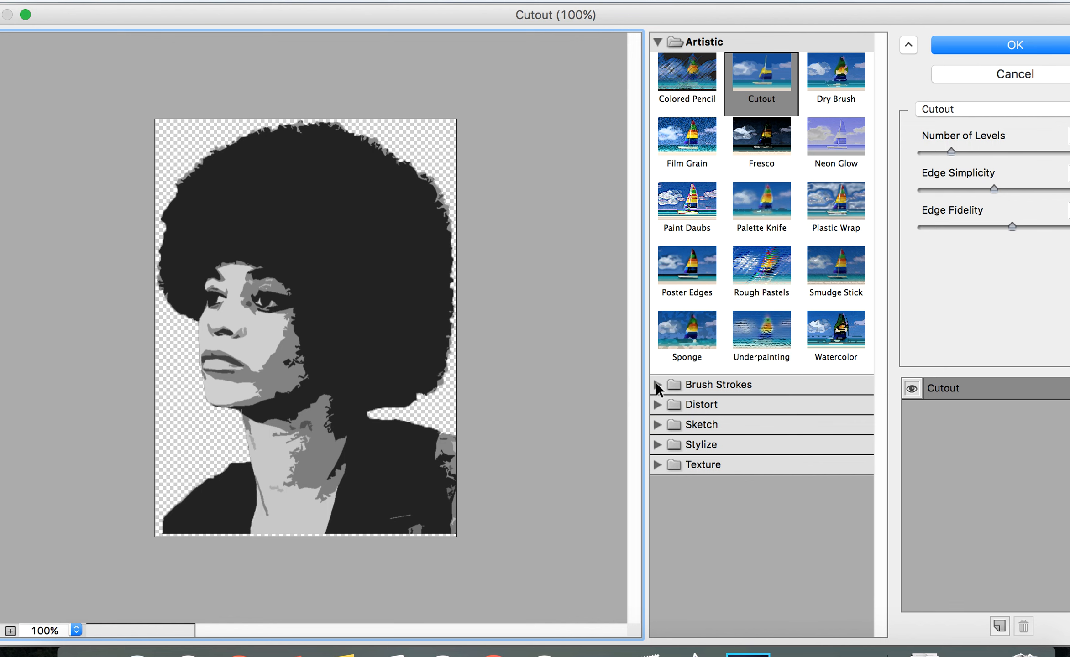
{"action": "left_click", "coordinate": [658, 385]}
{"action": "scroll", "coordinate": [657, 503], "scroll_direction": "down", "scroll_amount": 2}
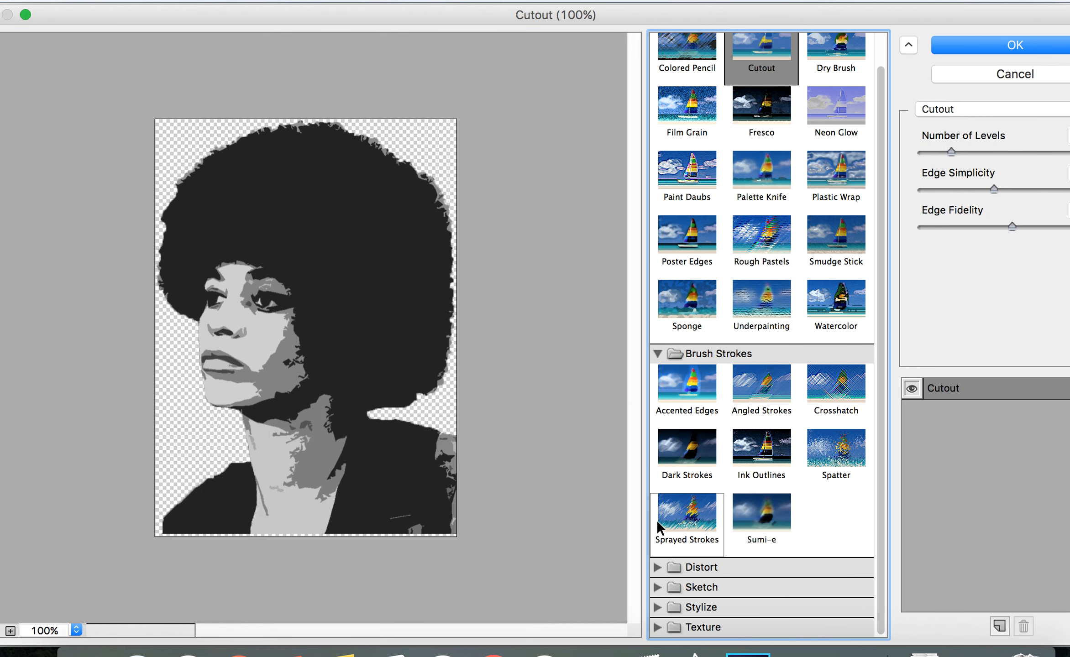
{"action": "left_click", "coordinate": [656, 567]}
{"action": "scroll", "coordinate": [654, 564], "scroll_direction": "down", "scroll_amount": 3}
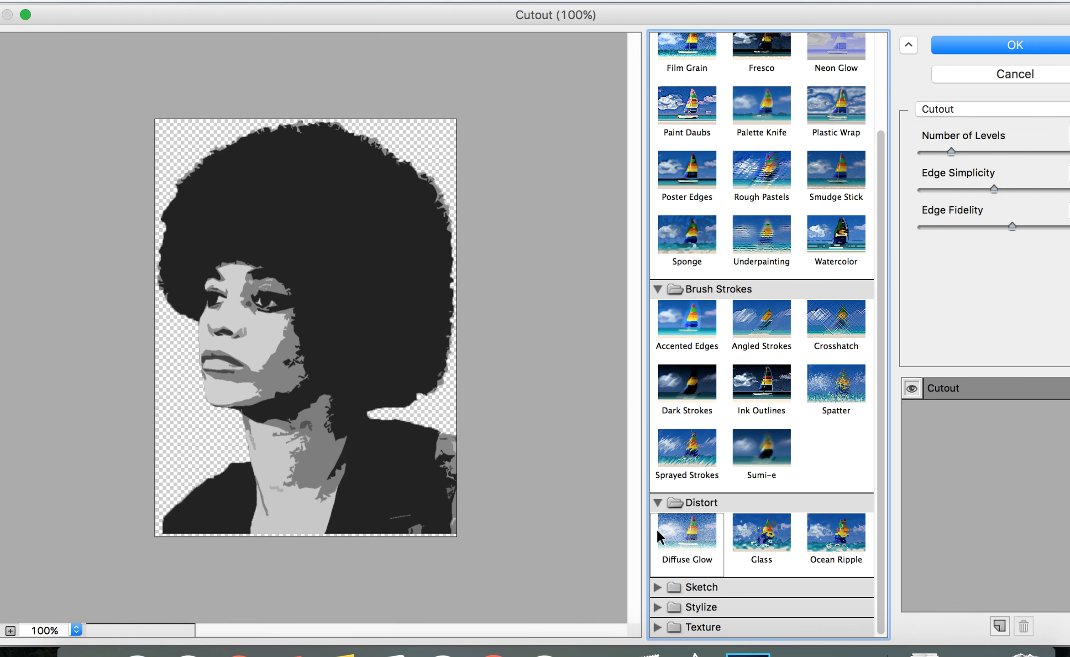
Preview the Spatter, Ink Outlines, Dark Strokes, Accented Edges and Angled Strokes filters, then select the Artistic Cutout filter
{"action": "left_click", "coordinate": [835, 380]}
{"action": "left_click", "coordinate": [761, 388]}
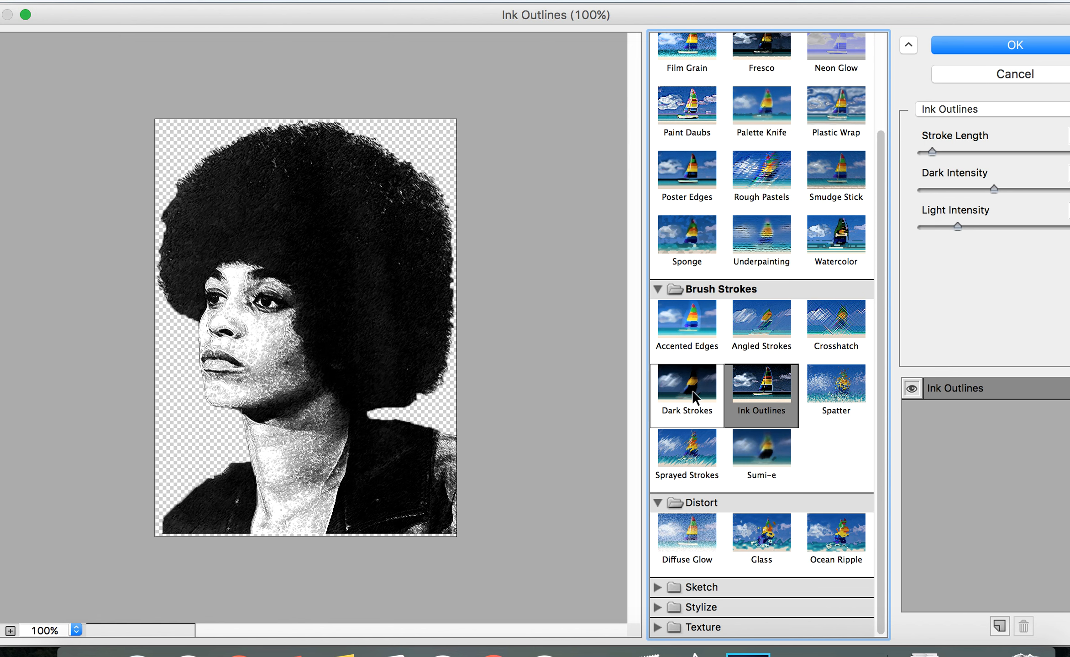
{"action": "left_click", "coordinate": [694, 396]}
{"action": "left_click", "coordinate": [692, 329]}
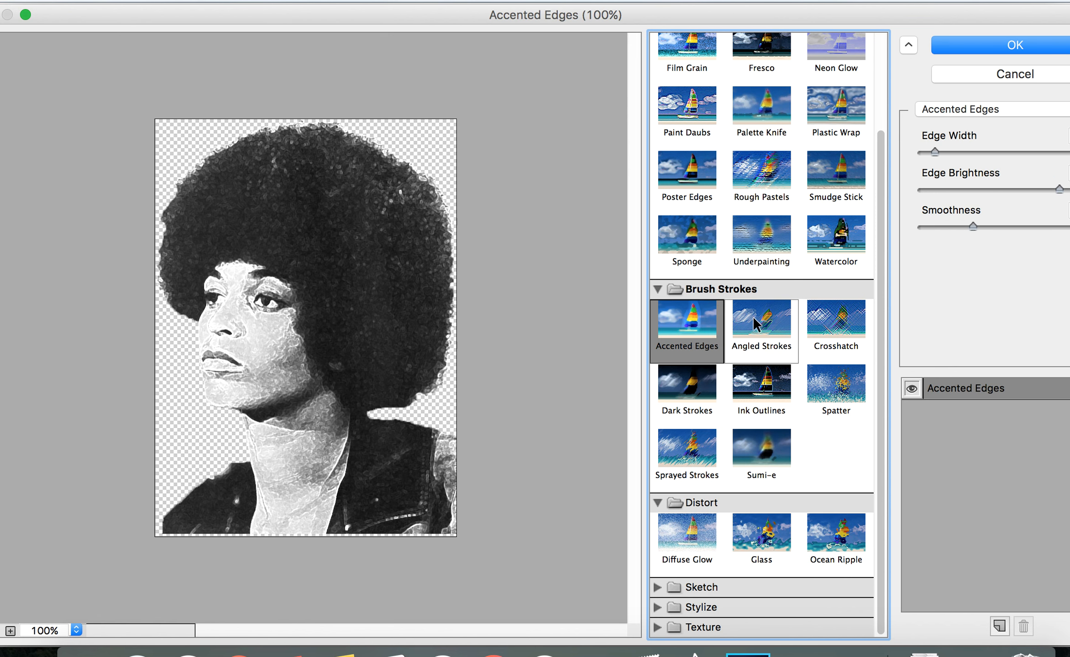
{"action": "left_click", "coordinate": [754, 324]}
{"action": "scroll", "coordinate": [693, 240], "scroll_direction": "up", "scroll_amount": 3}
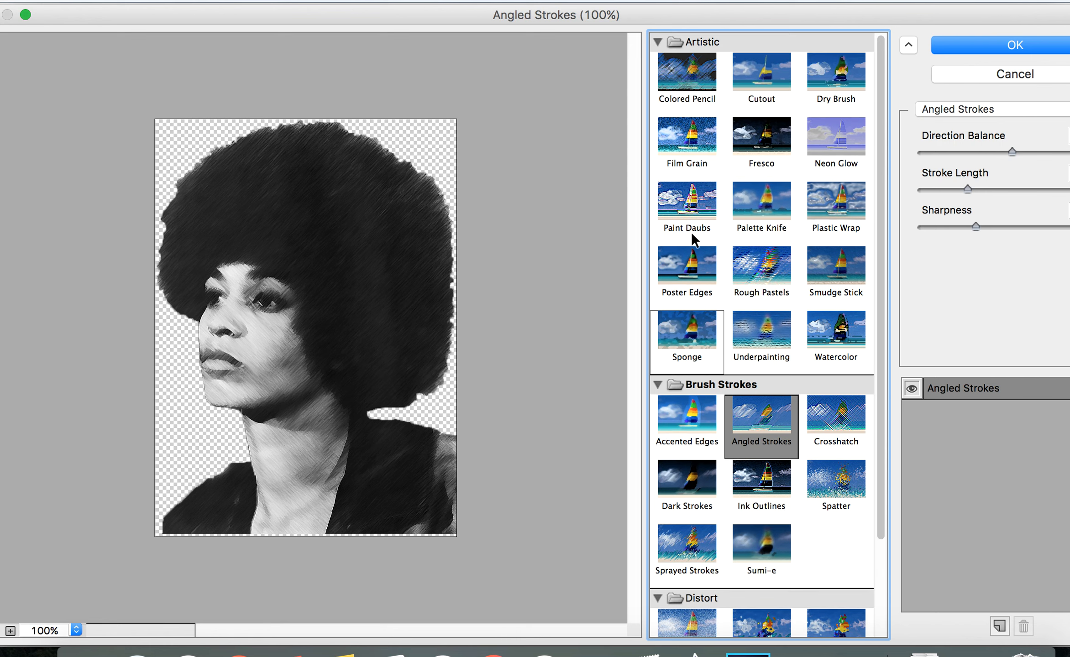
{"action": "left_click", "coordinate": [770, 71]}
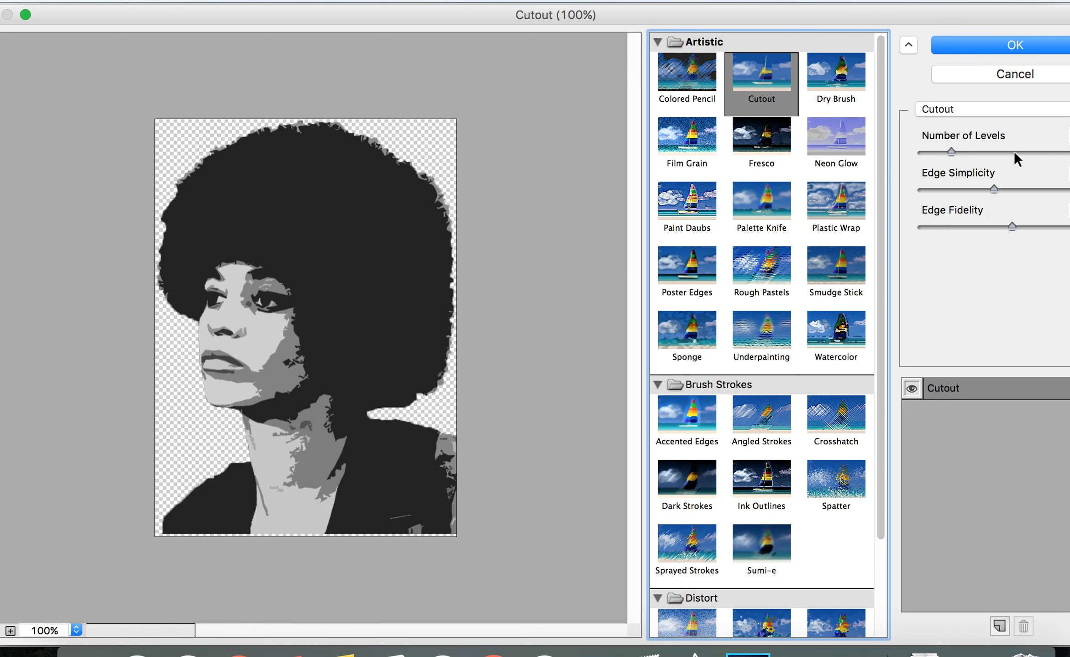
Raise Cutout's Number of Levels to the maximum and inspect the preview zoomed in to 300%
{"action": "left_click_drag", "start_coordinate": [953, 150], "coordinate": [1068, 152]}
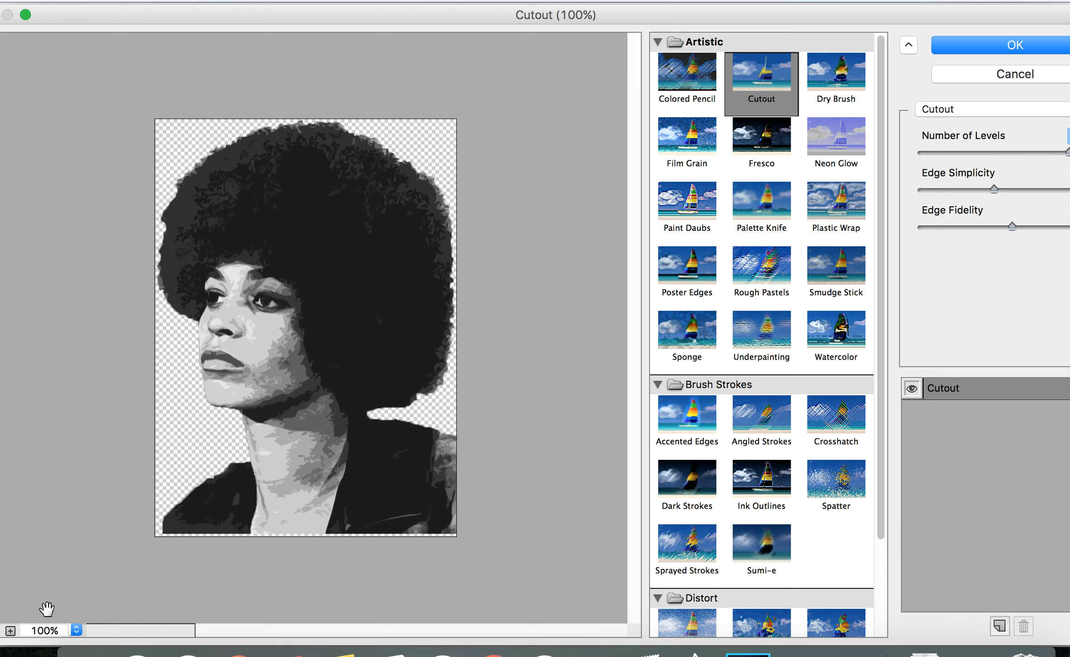
{"action": "left_click", "coordinate": [10, 631]}
{"action": "left_click", "coordinate": [10, 631]}
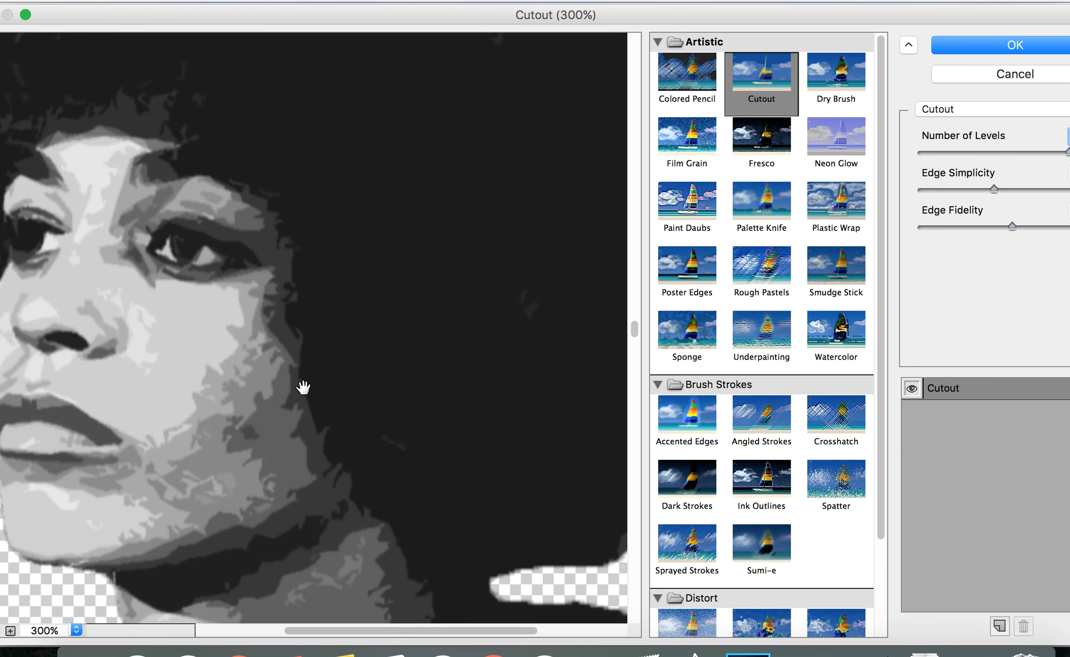
{"action": "scroll", "coordinate": [304, 386], "scroll_direction": "down", "scroll_amount": 5}
{"action": "scroll", "coordinate": [303, 386], "scroll_direction": "left", "scroll_amount": 3}
{"action": "scroll", "coordinate": [303, 386], "scroll_direction": "up", "scroll_amount": 10}
{"action": "scroll", "coordinate": [303, 387], "scroll_direction": "down", "scroll_amount": 5}
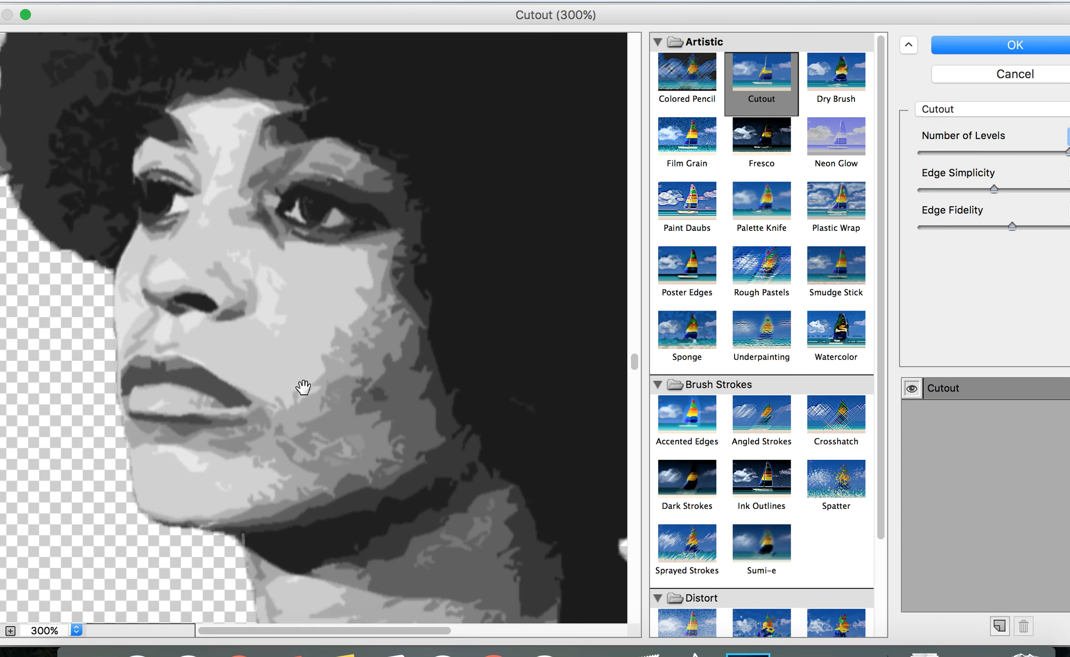
{"action": "key", "text": "super+minus"}
{"action": "key", "text": "super+minus"}
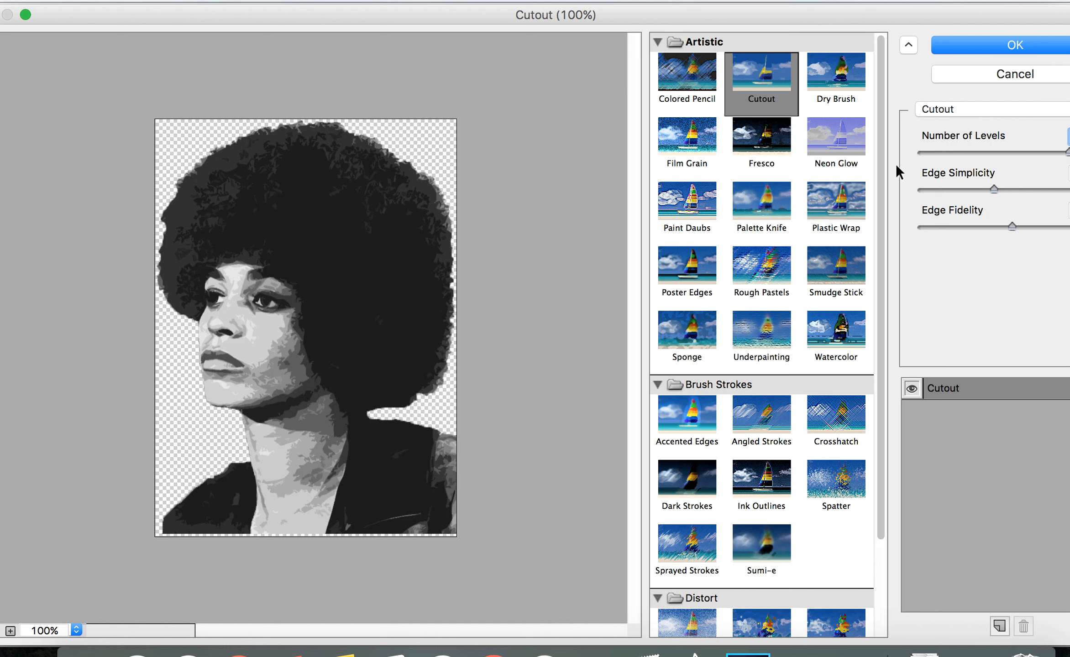
Try several Number of Levels settings for the Cutout filter, ending at a medium-low level
{"action": "left_click", "coordinate": [1012, 152]}
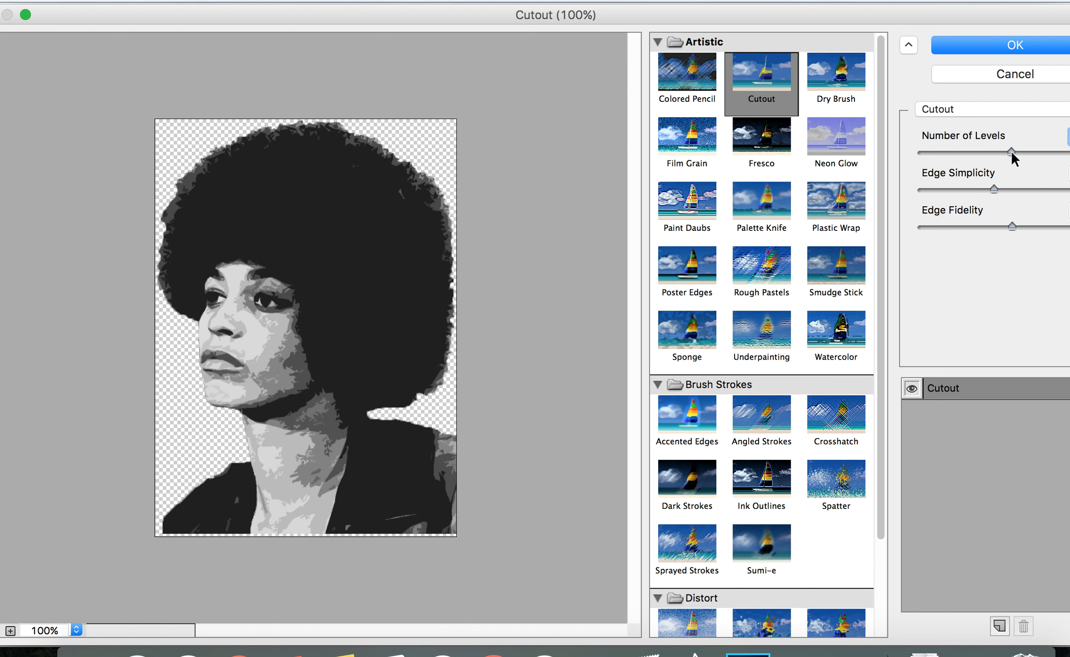
{"action": "left_click", "coordinate": [986, 151]}
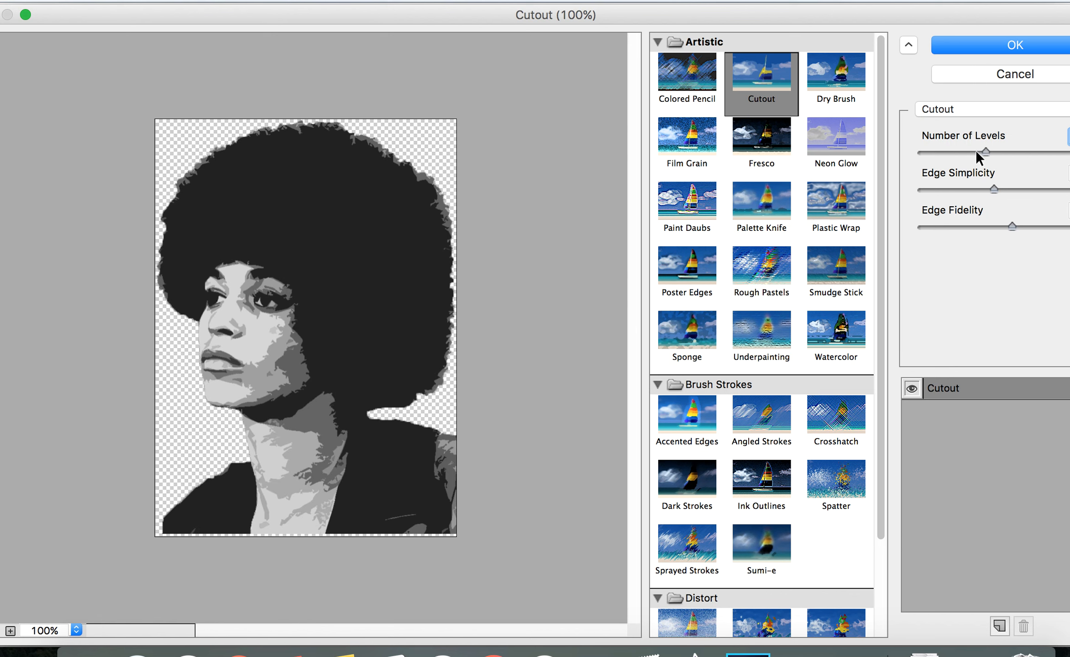
{"action": "left_click", "coordinate": [954, 152]}
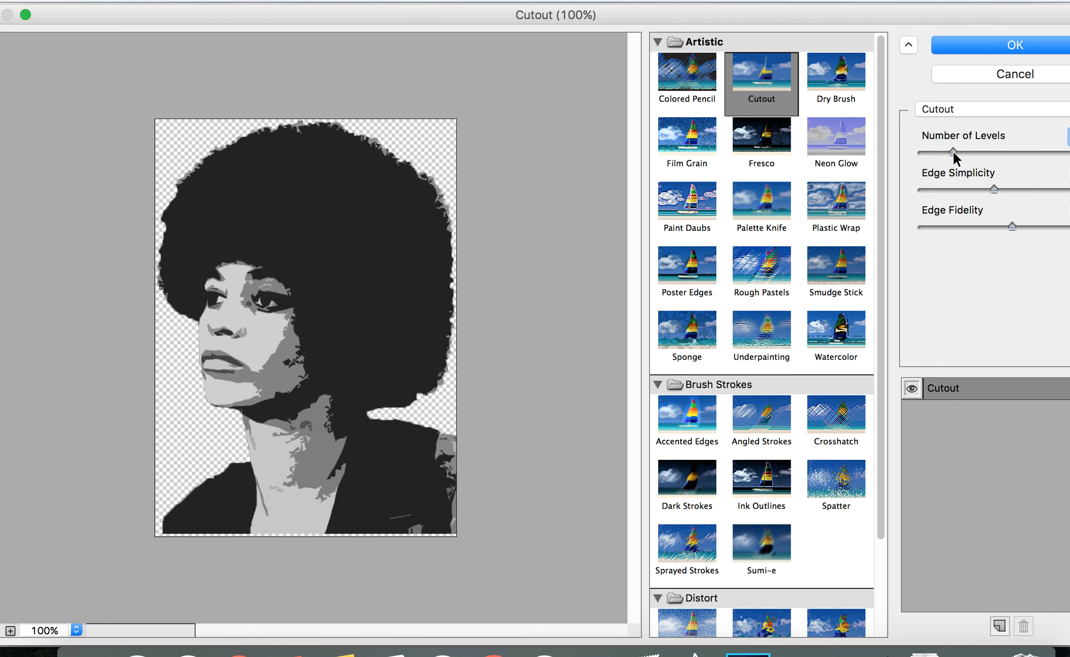
{"action": "left_click", "coordinate": [933, 152]}
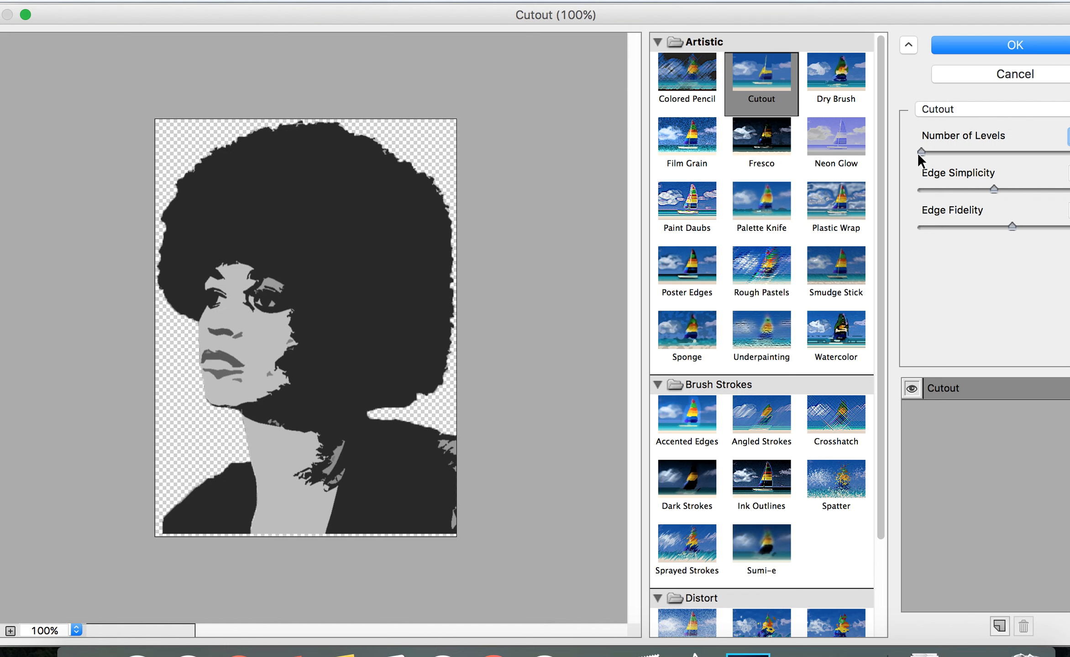
{"action": "left_click", "coordinate": [944, 152]}
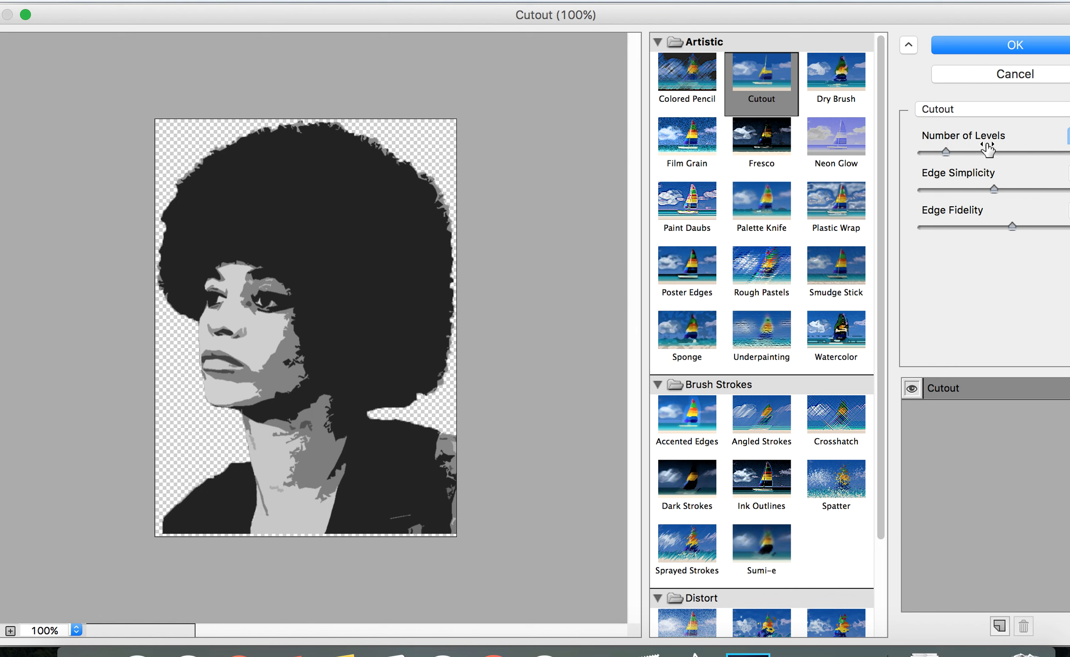
{"action": "left_click", "coordinate": [967, 151]}
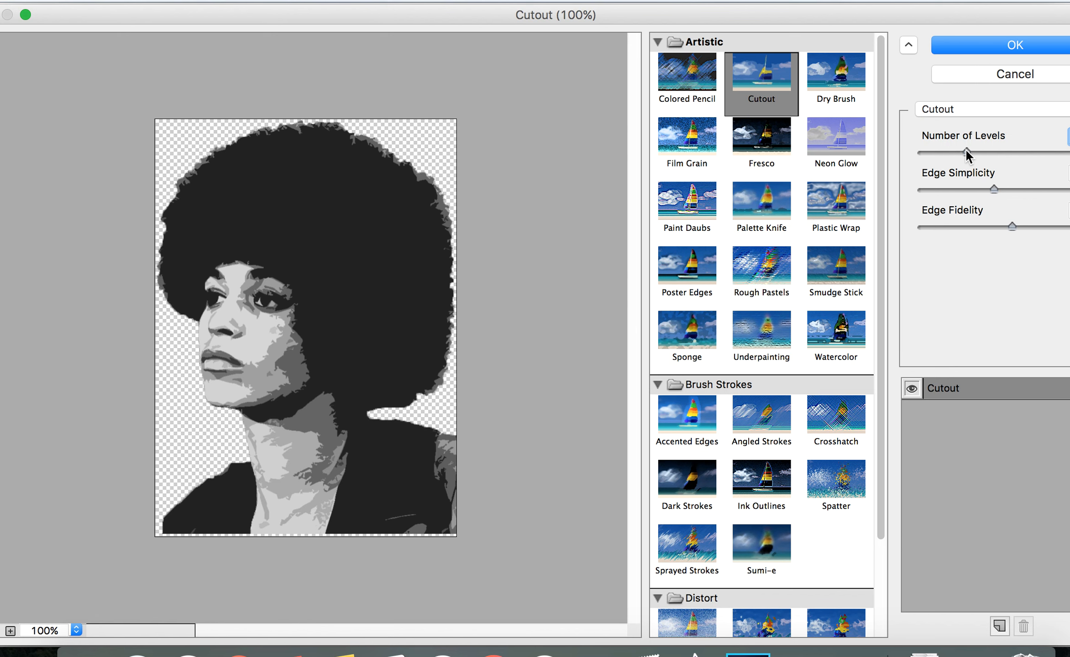
Increase the Cutout filter's Edge Simplicity and check the effect in the preview zoomed to 400%
{"action": "left_click_drag", "start_coordinate": [993, 186], "coordinate": [1027, 187]}
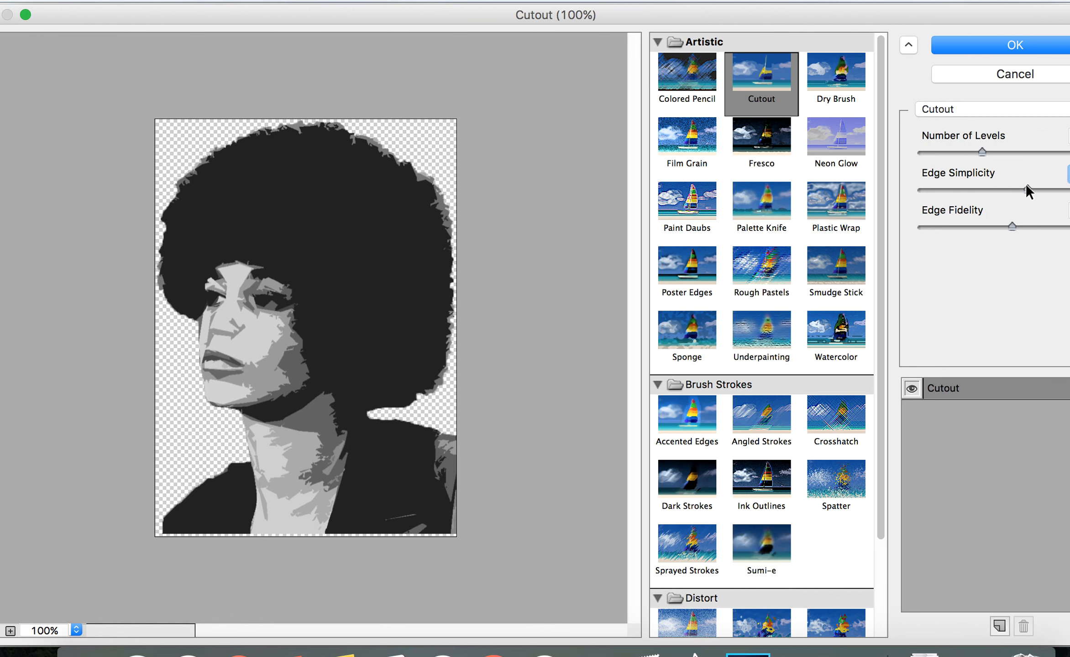
{"action": "left_click", "coordinate": [10, 631]}
{"action": "left_click", "coordinate": [10, 631]}
{"action": "left_click", "coordinate": [10, 631]}
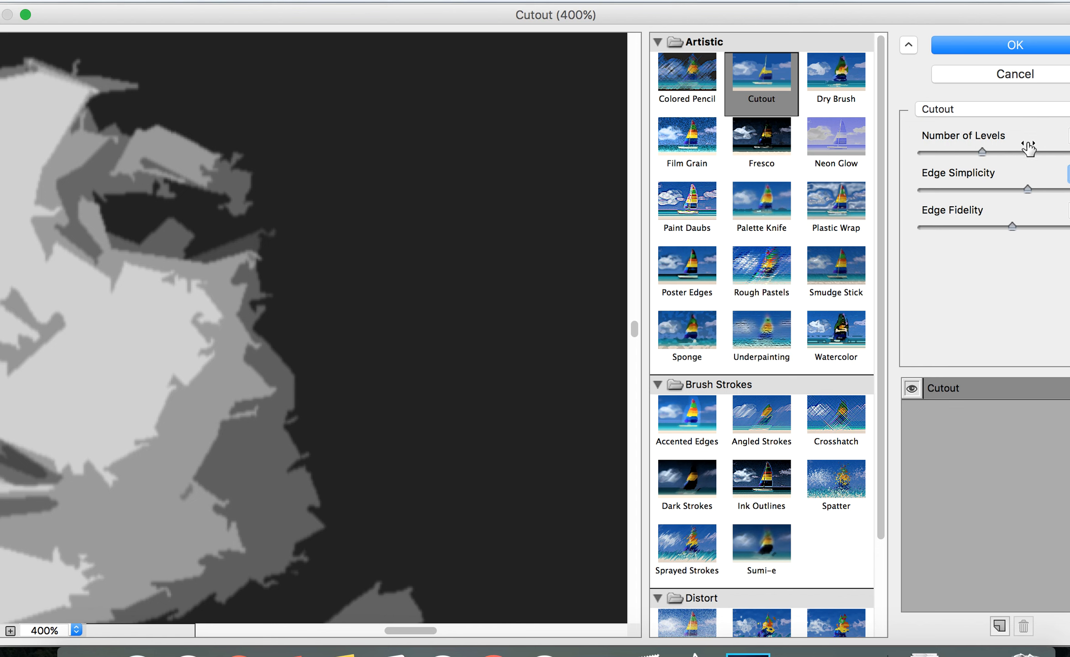
{"action": "left_click", "coordinate": [991, 189]}
{"action": "mouse_move", "coordinate": [991, 189]}
{"action": "left_mouse_down"}
{"action": "mouse_move", "coordinate": [974, 192]}
{"action": "mouse_move", "coordinate": [998, 191]}
{"action": "left_mouse_up"}
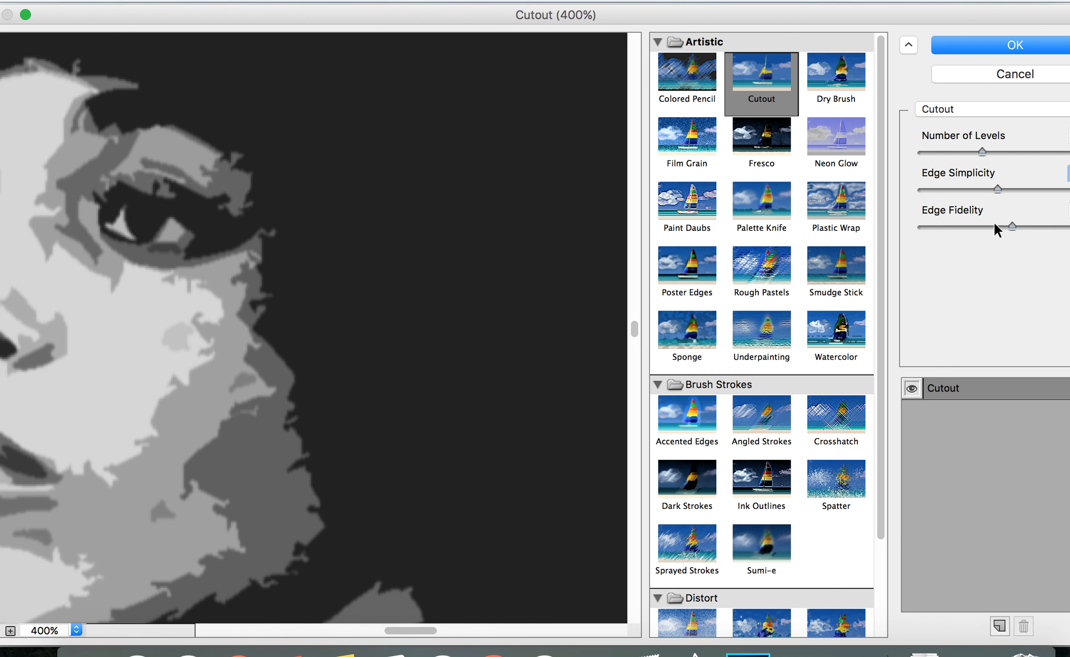
{"action": "left_click_drag", "start_coordinate": [984, 191], "coordinate": [1012, 187]}
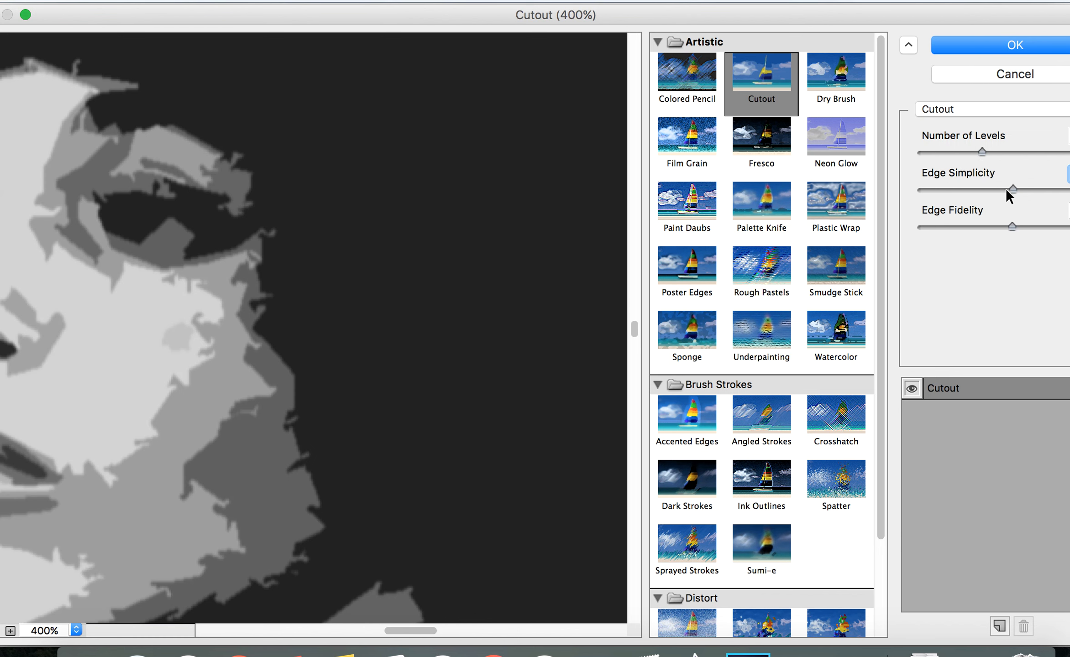
Lower the Cutout filter's Edge Fidelity to its minimum and pan the preview across the face
{"action": "left_click", "coordinate": [984, 227]}
{"action": "left_click_drag", "start_coordinate": [965, 226], "coordinate": [963, 225]}
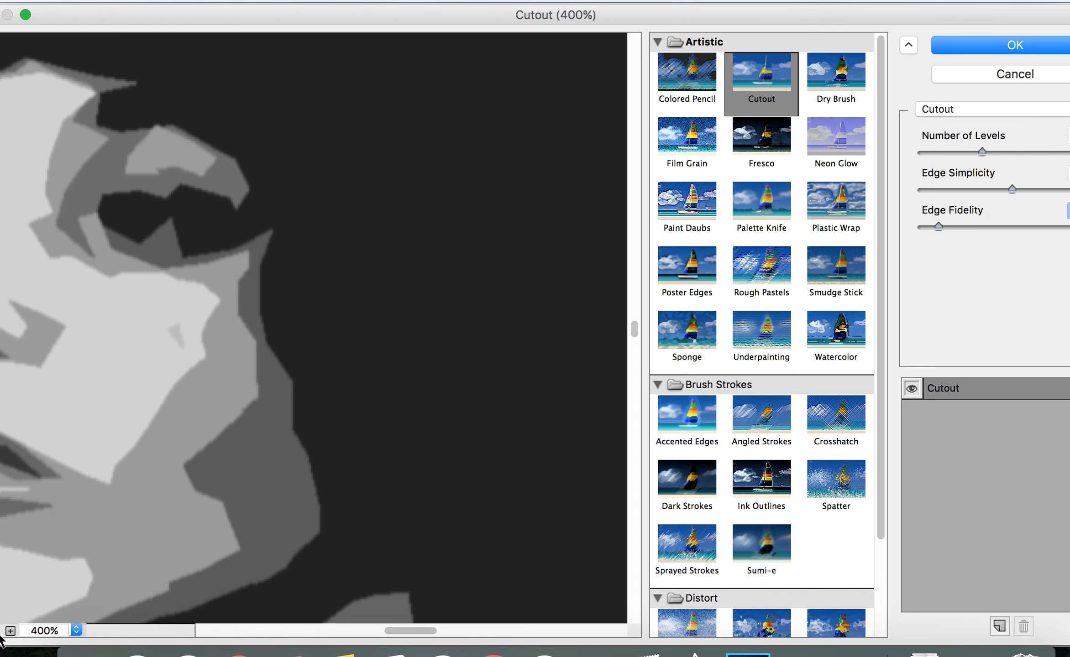
{"action": "left_click_drag", "start_coordinate": [84, 452], "coordinate": [317, 437]}
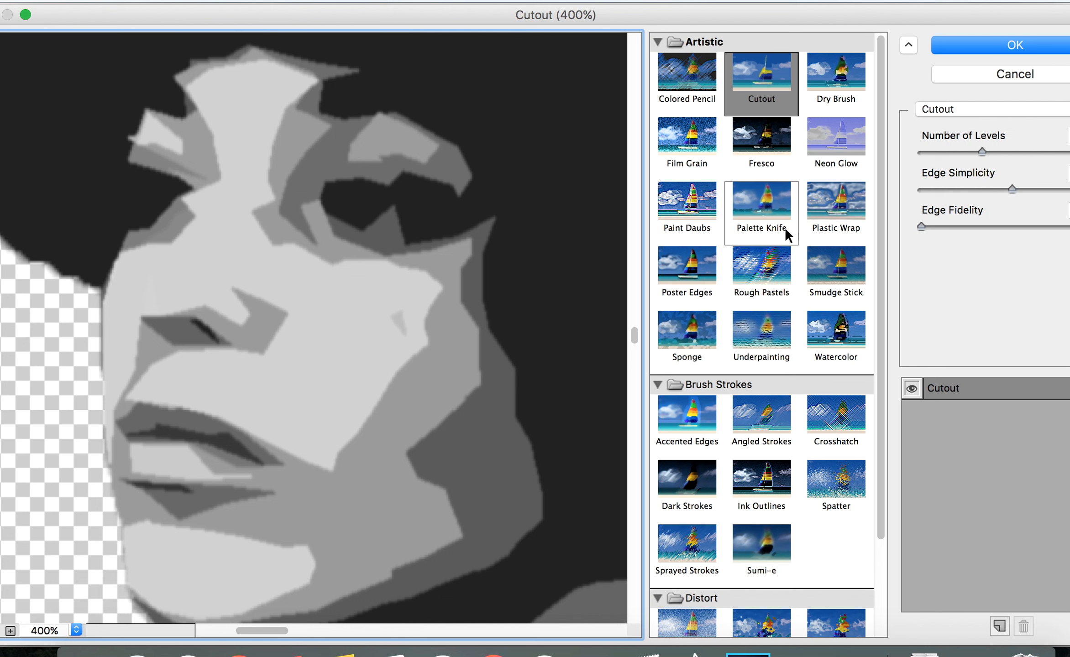
Raise the Cutout filter's Edge Fidelity to its maximum and apply the filter
{"action": "left_click", "coordinate": [944, 227]}
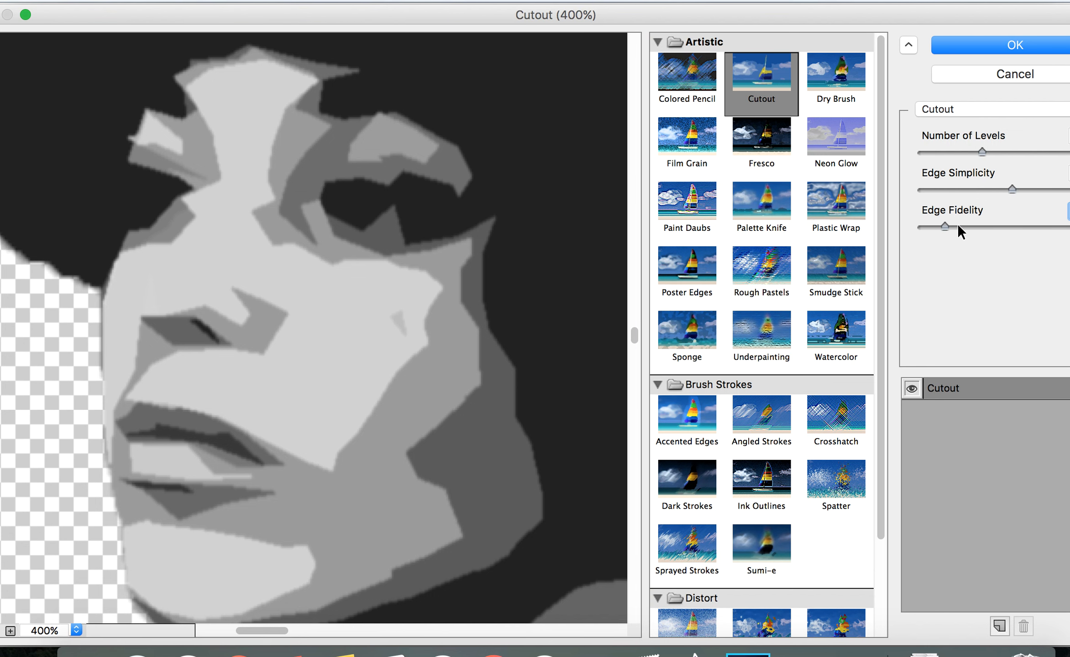
{"action": "left_click", "coordinate": [980, 223]}
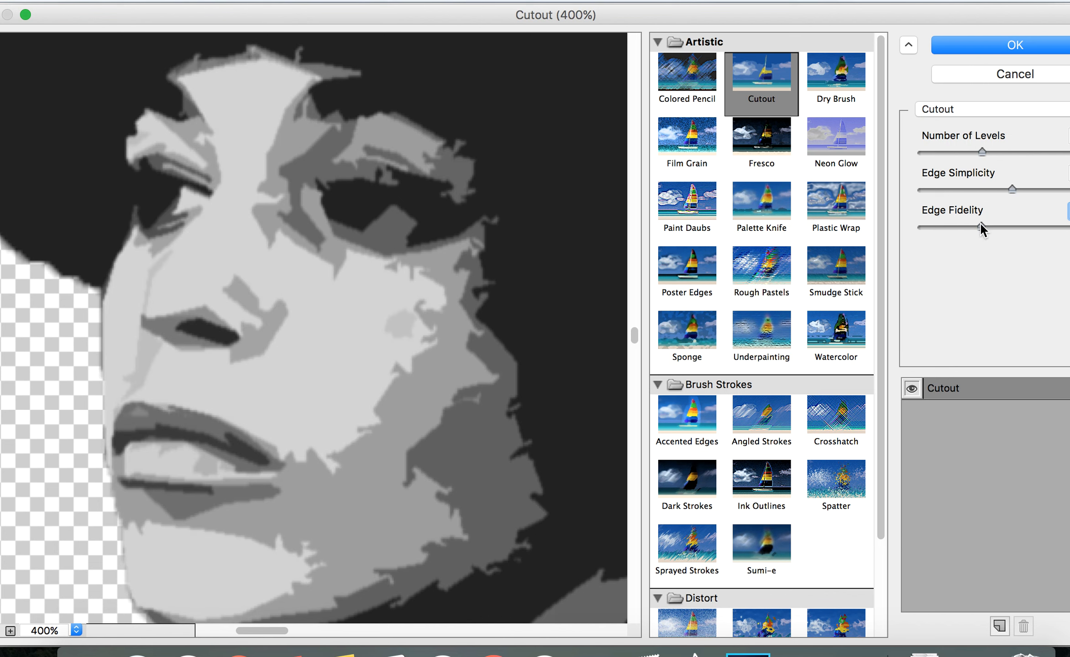
{"action": "left_click_drag", "start_coordinate": [1012, 226], "coordinate": [1062, 227]}
{"action": "left_click", "coordinate": [1063, 227]}
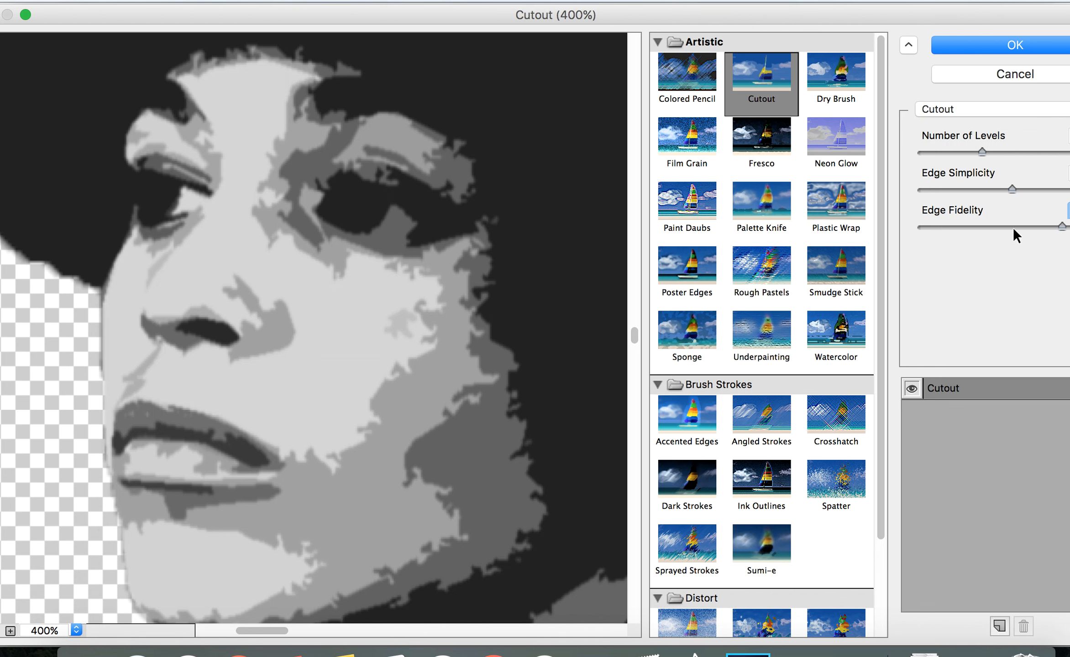
{"action": "left_click", "coordinate": [1016, 43]}
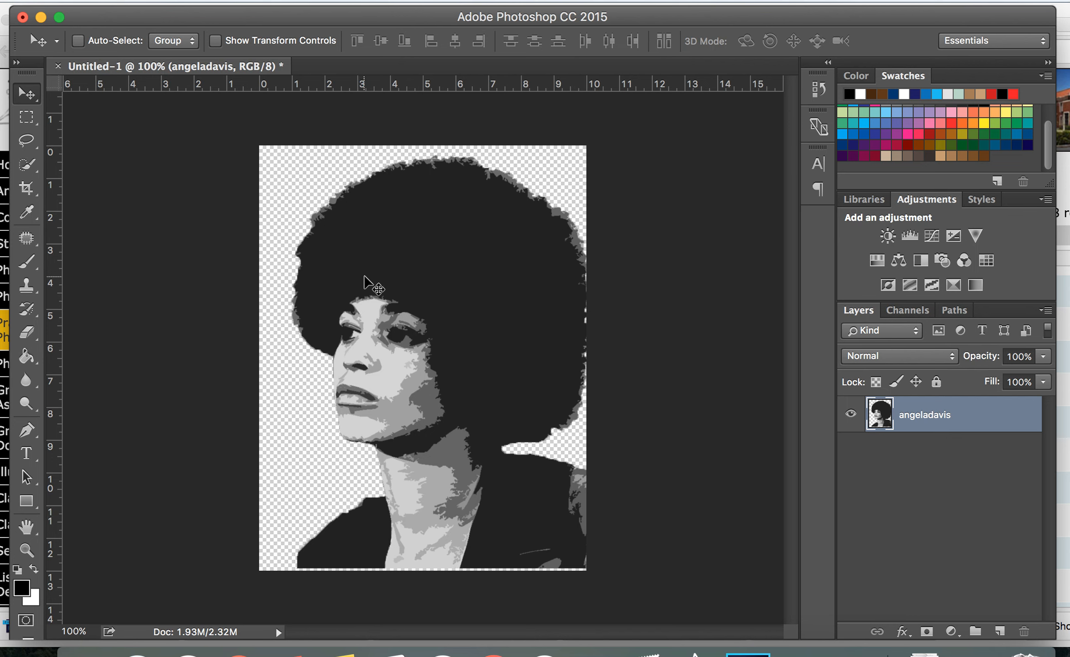
Zoom in up to 3200% to inspect the filtered portrait's pixels, then return to 100%
{"action": "left_click", "coordinate": [32, 163]}
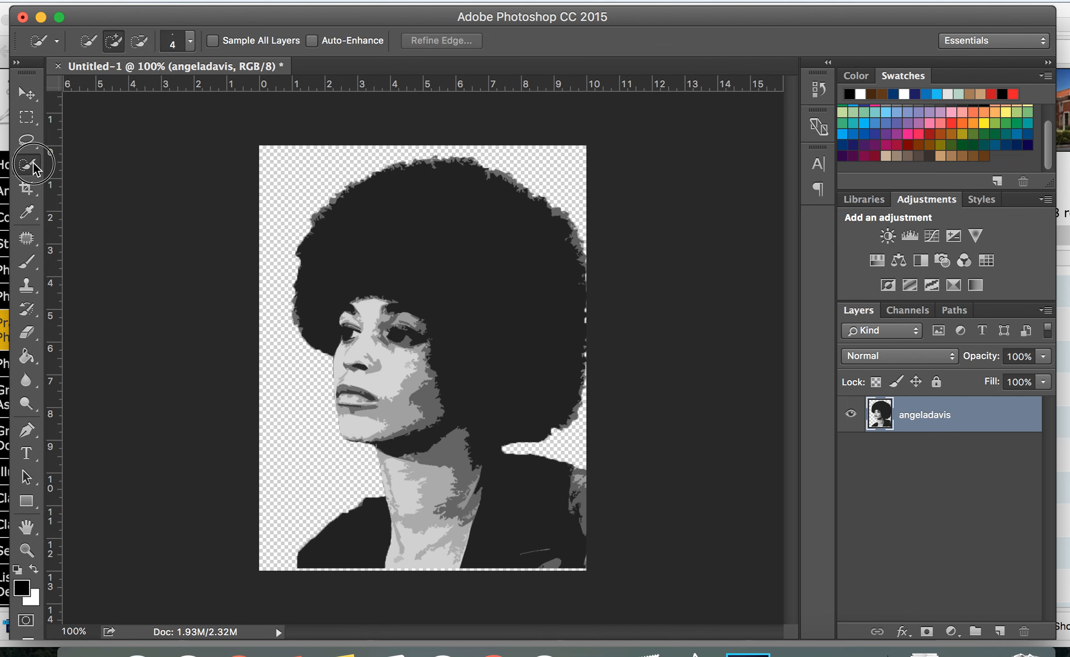
{"action": "left_click", "coordinate": [34, 167]}
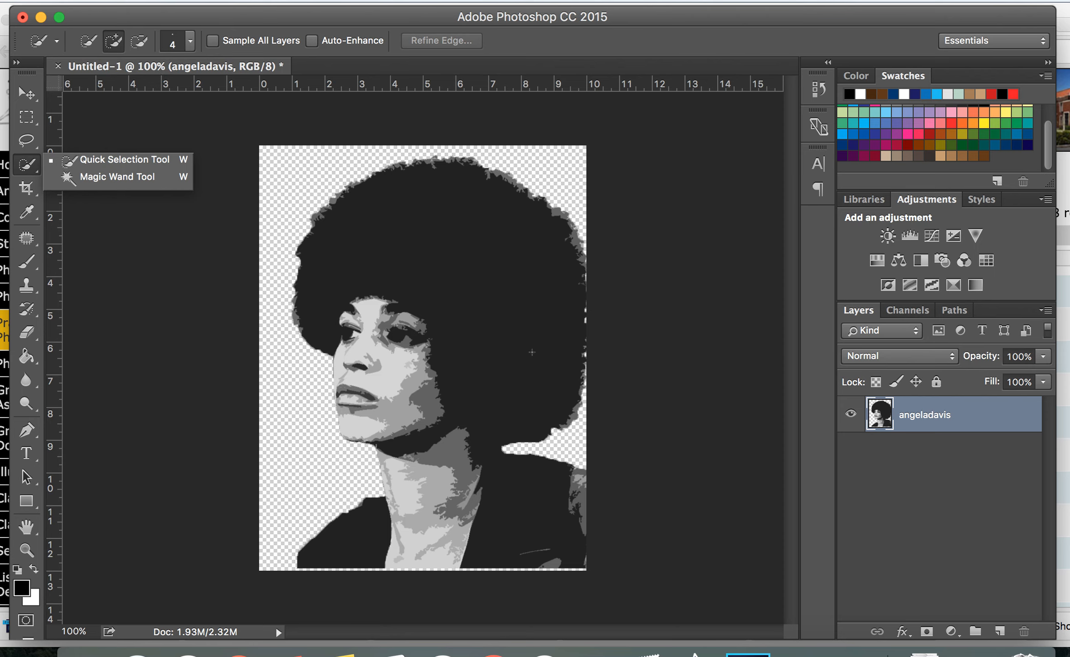
{"action": "key", "text": "super+equal"}
{"action": "key", "text": "super+equal"}
{"action": "key", "text": "super+equal"}
{"action": "key", "text": "super+equal"}
{"action": "key", "text": "super+equal"}
{"action": "key", "text": "super+equal"}
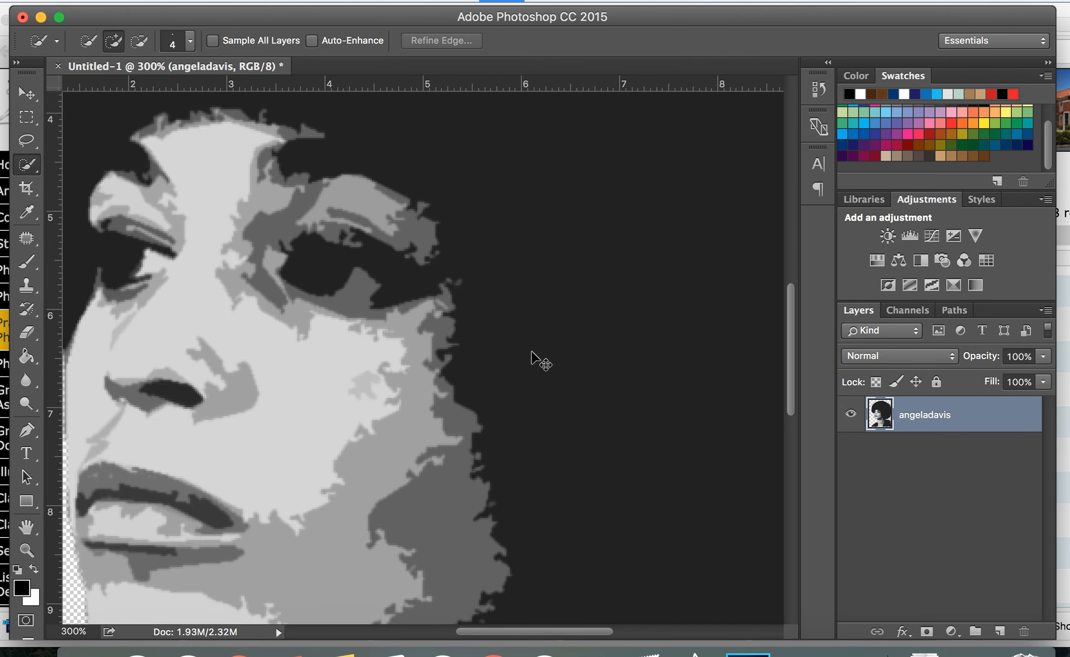
{"action": "key", "text": "super+equal"}
{"action": "key", "text": "super+equal"}
{"action": "key", "text": "super+equal"}
{"action": "key", "text": "super+equal"}
{"action": "key", "text": "super+equal"}
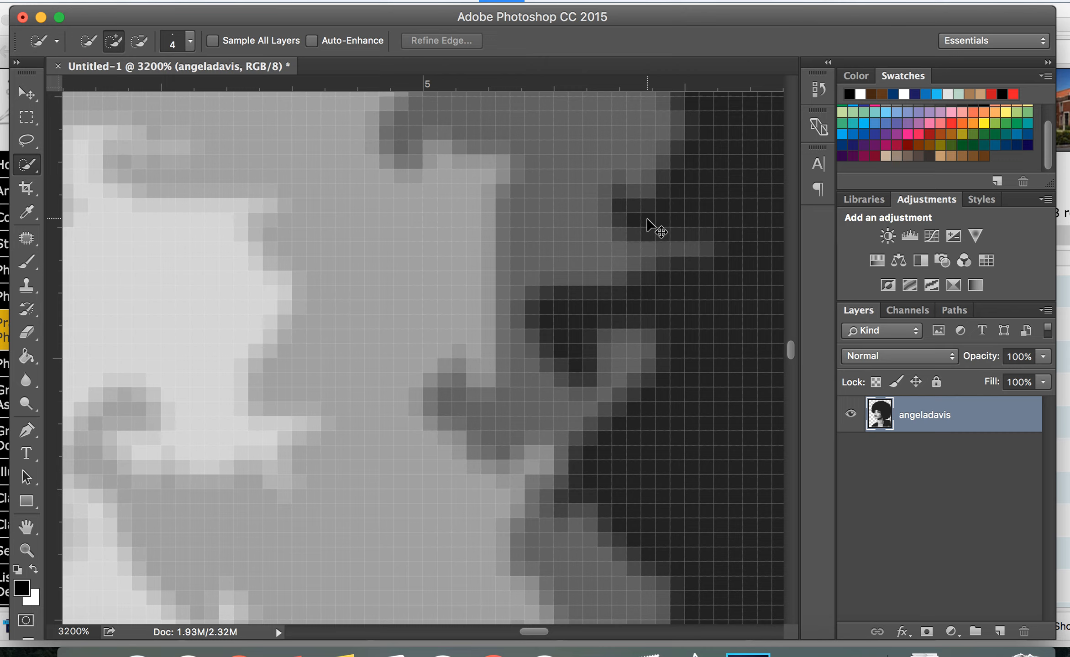
{"action": "scroll", "coordinate": [647, 219], "scroll_direction": "down", "scroll_amount": 8}
{"action": "scroll", "coordinate": [648, 220], "scroll_direction": "down", "scroll_amount": 4}
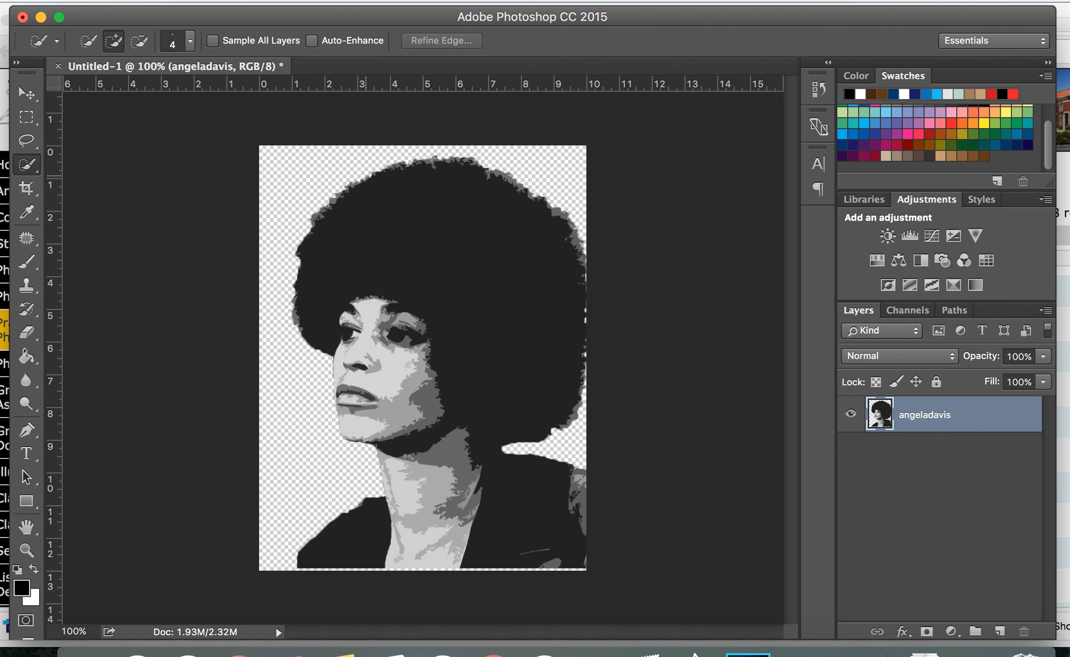
Switch to the Magic Wand tool and zoom into the face
{"action": "left_click", "coordinate": [36, 167]}
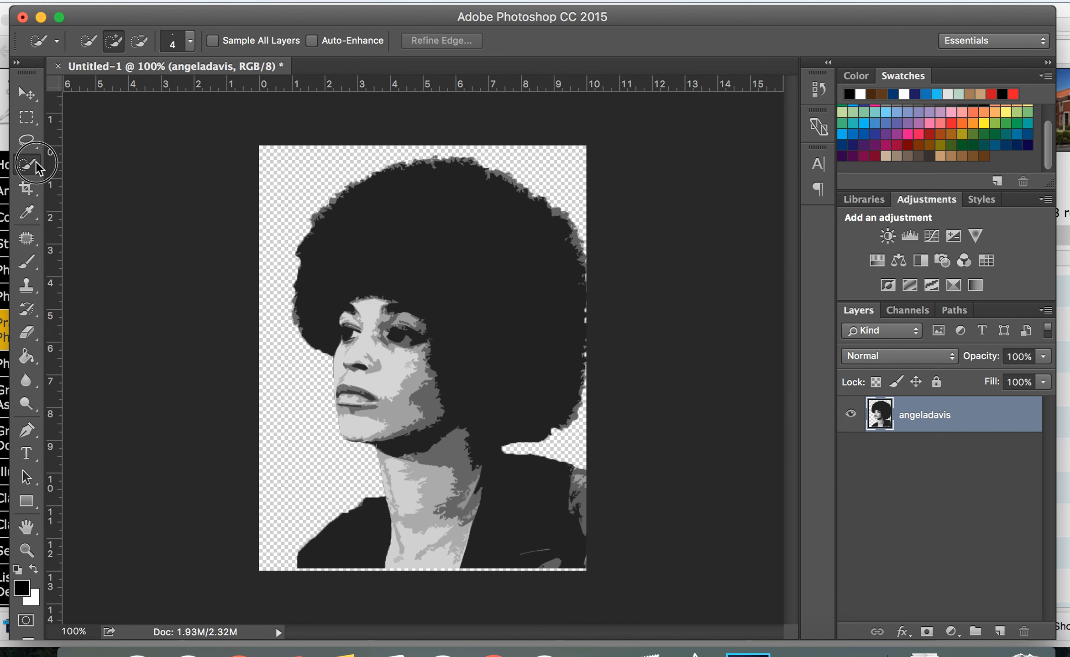
{"action": "left_click", "coordinate": [94, 187]}
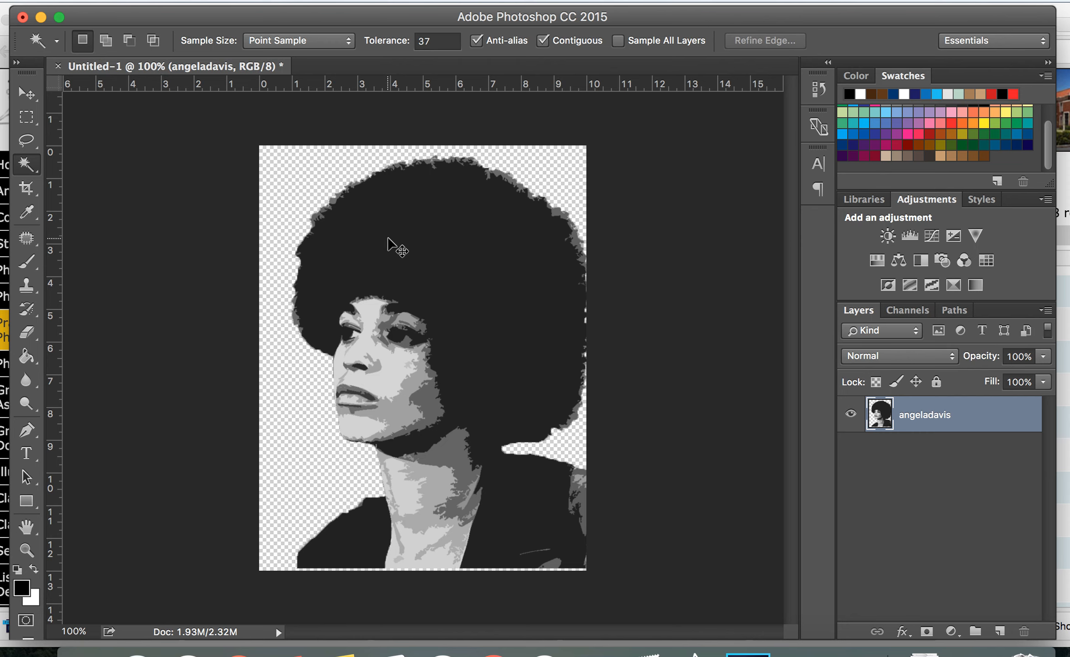
{"action": "key", "text": "super+plus"}
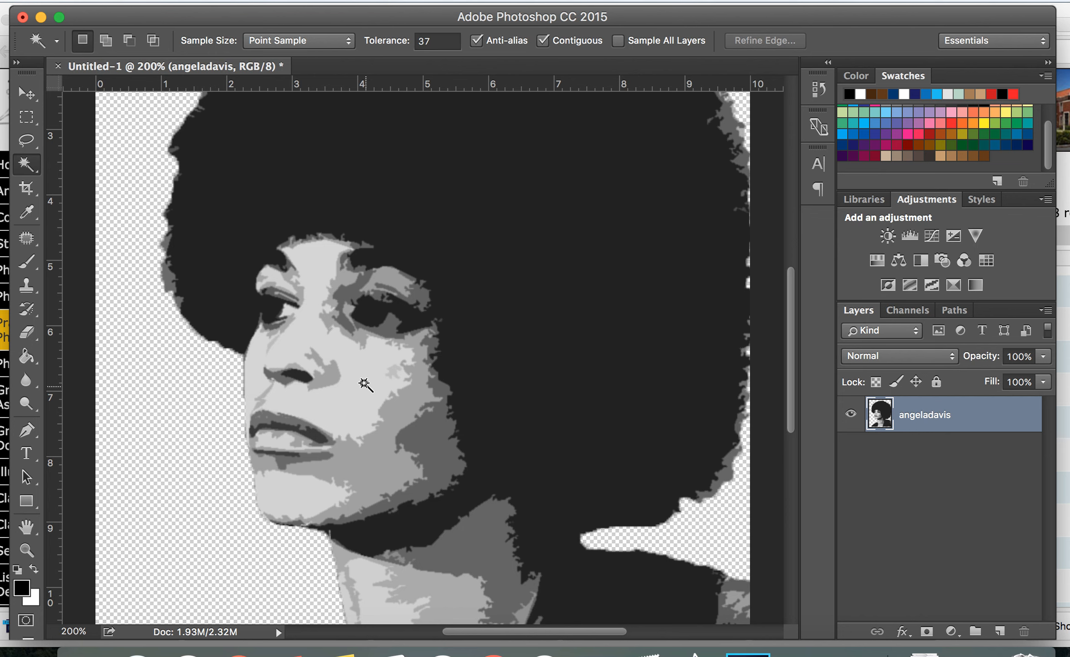
{"action": "key", "text": "super+plus"}
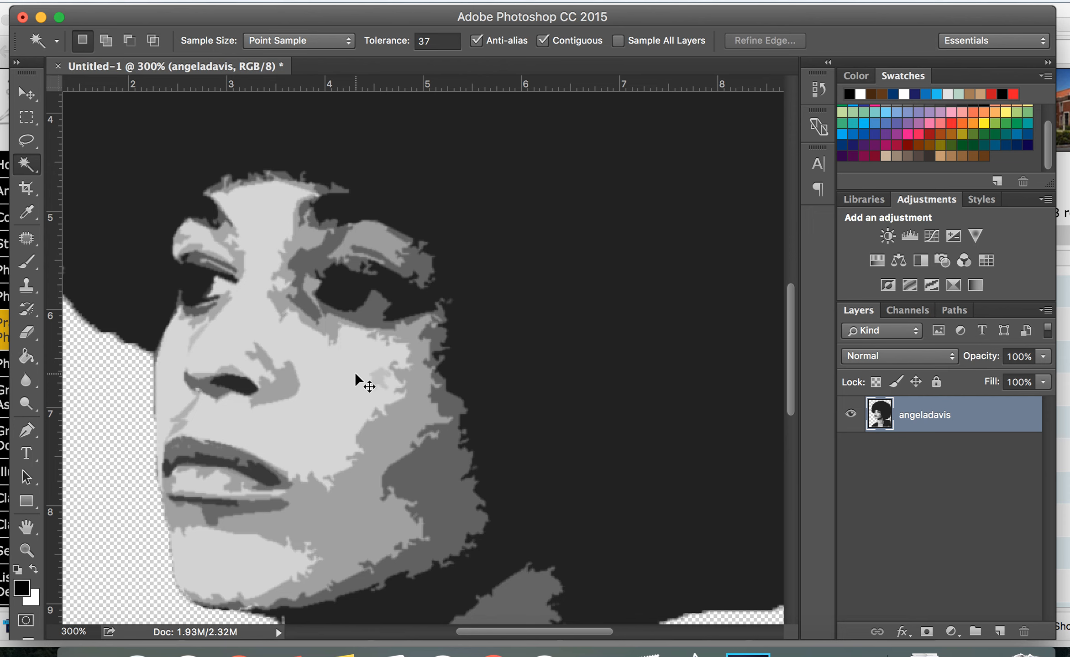
{"action": "scroll", "coordinate": [355, 375], "scroll_direction": "up", "scroll_amount": 2}
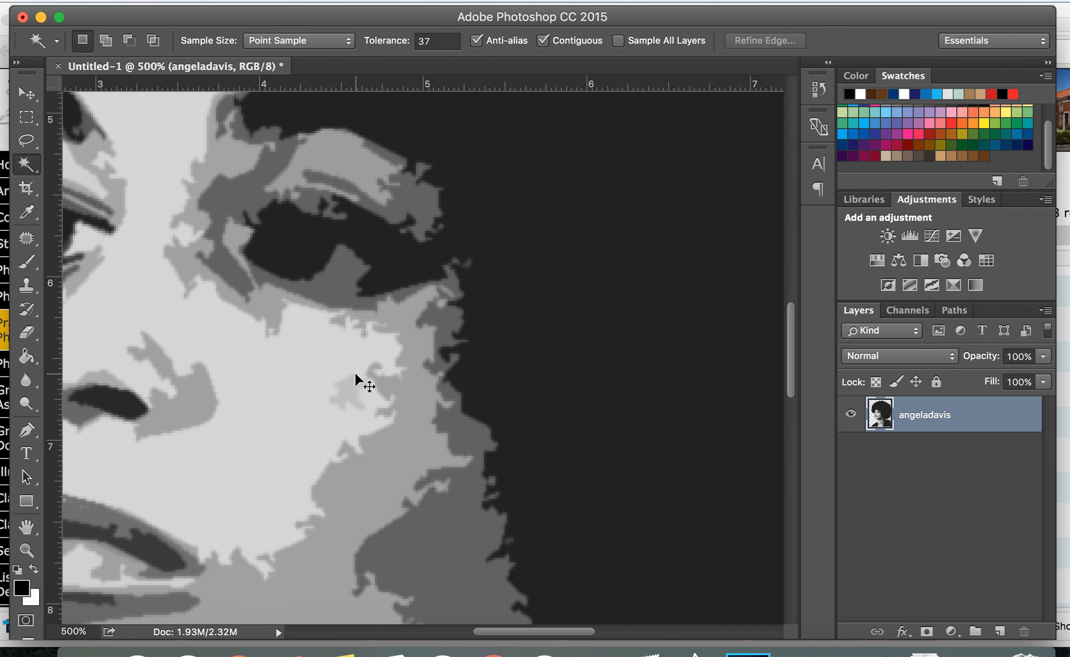
{"action": "scroll", "coordinate": [355, 375], "scroll_direction": "down", "scroll_amount": 4}
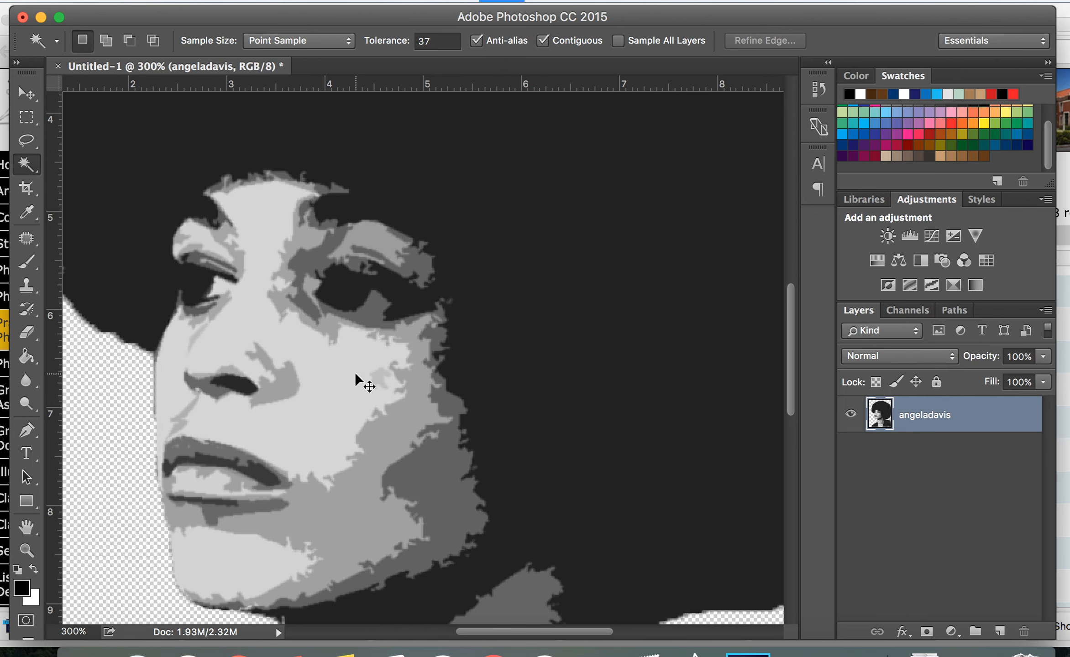
{"action": "scroll", "coordinate": [356, 373], "scroll_direction": "up", "scroll_amount": 3}
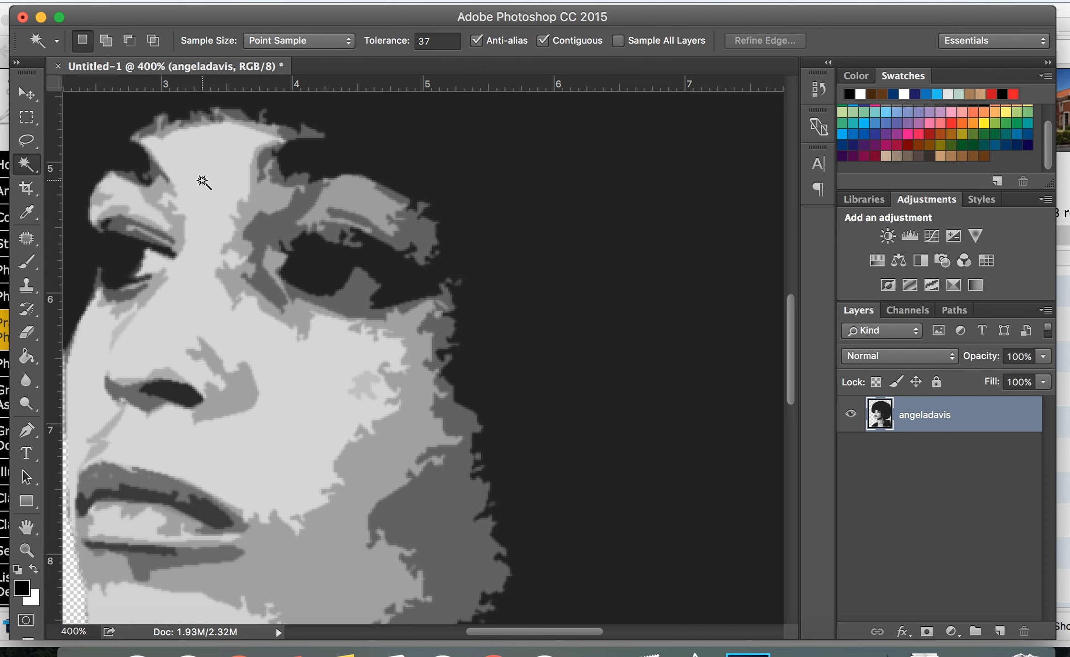
Select the light tone areas on the forehead, chin, lips and neck with the Magic Wand, then deselect all
{"action": "left_click", "coordinate": [202, 181]}
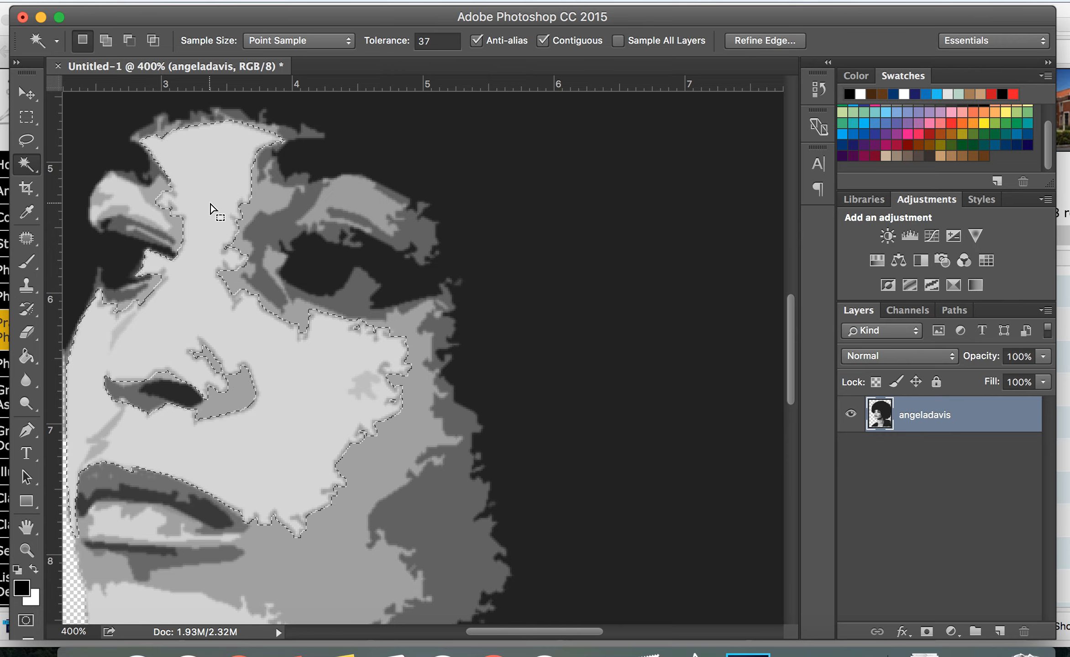
{"action": "scroll", "coordinate": [210, 210], "scroll_direction": "left", "scroll_amount": 5}
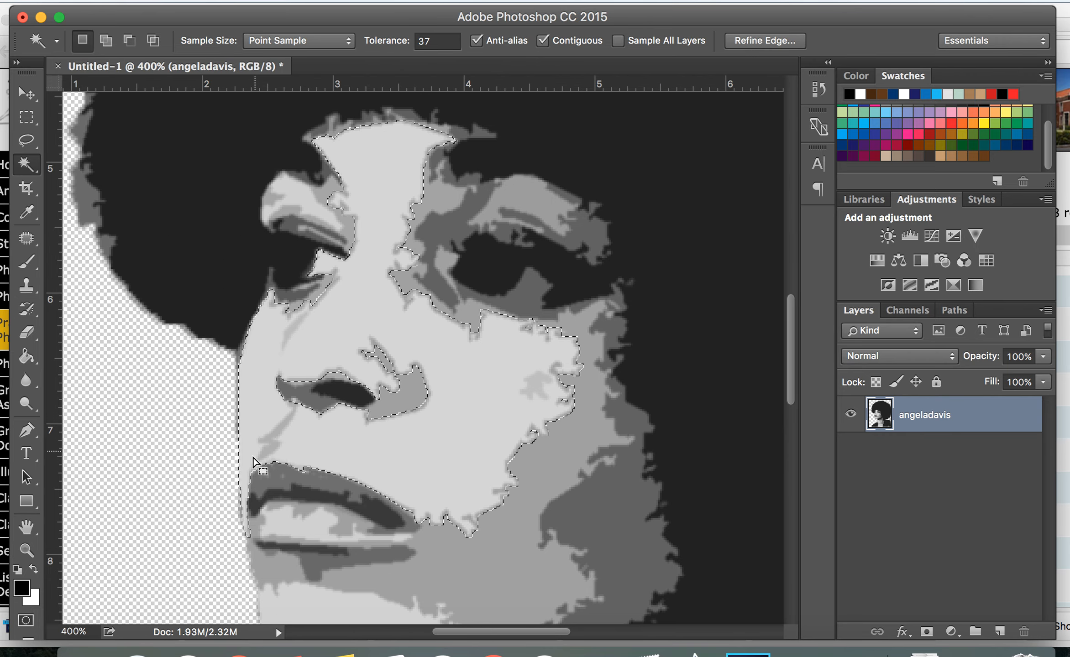
{"action": "scroll", "coordinate": [265, 464], "scroll_direction": "down", "scroll_amount": 3}
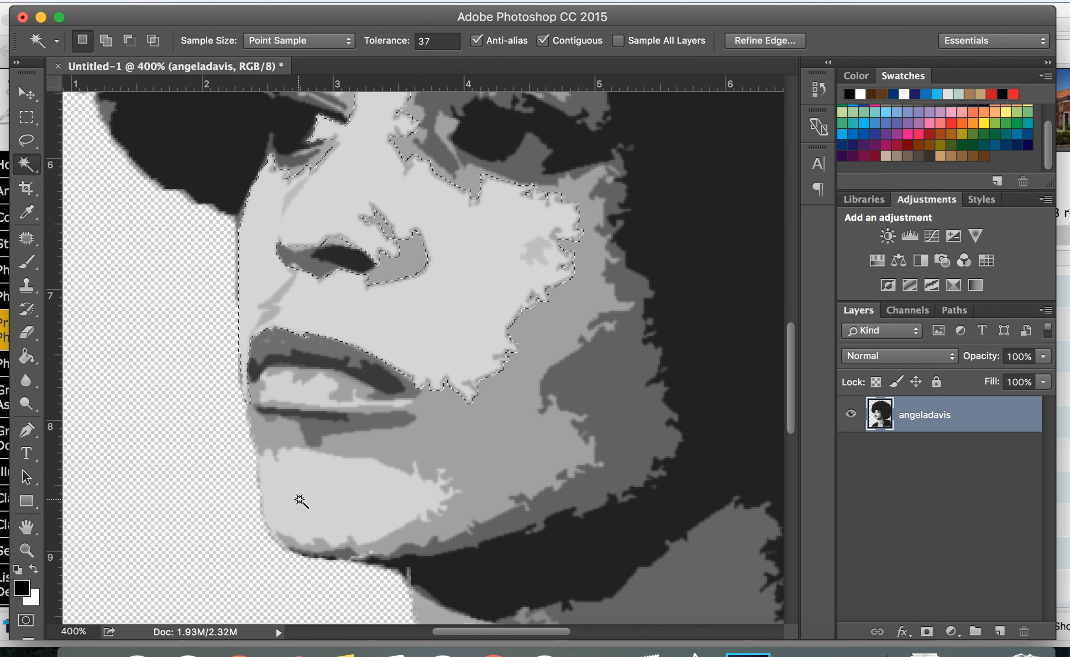
{"action": "key", "text": "shift"}
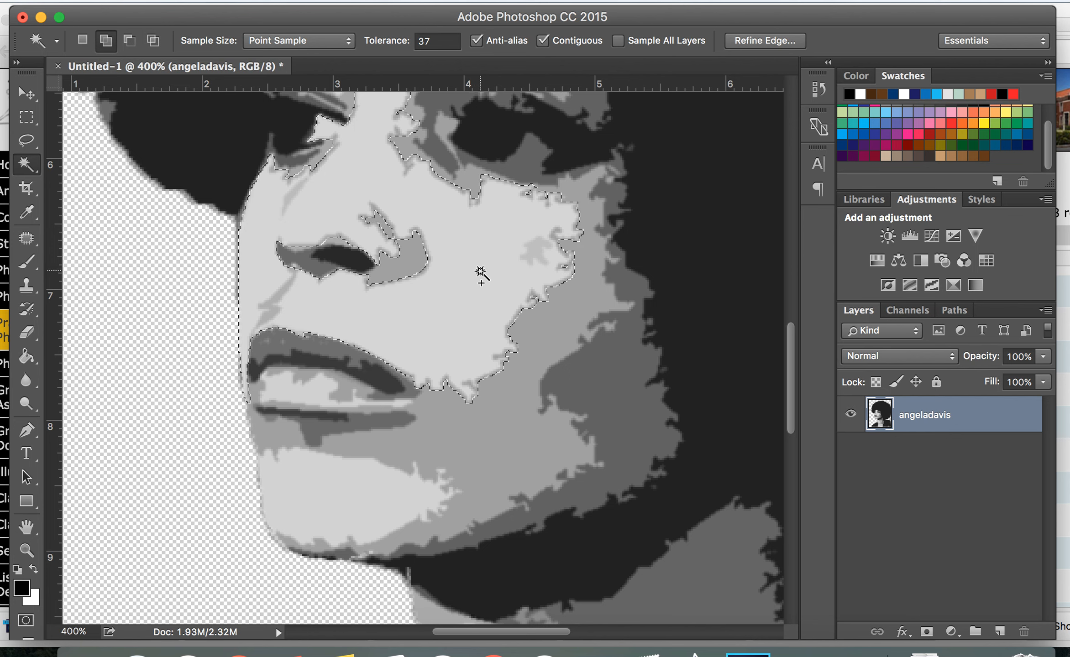
{"action": "left_click", "coordinate": [341, 503], "text": "shift"}
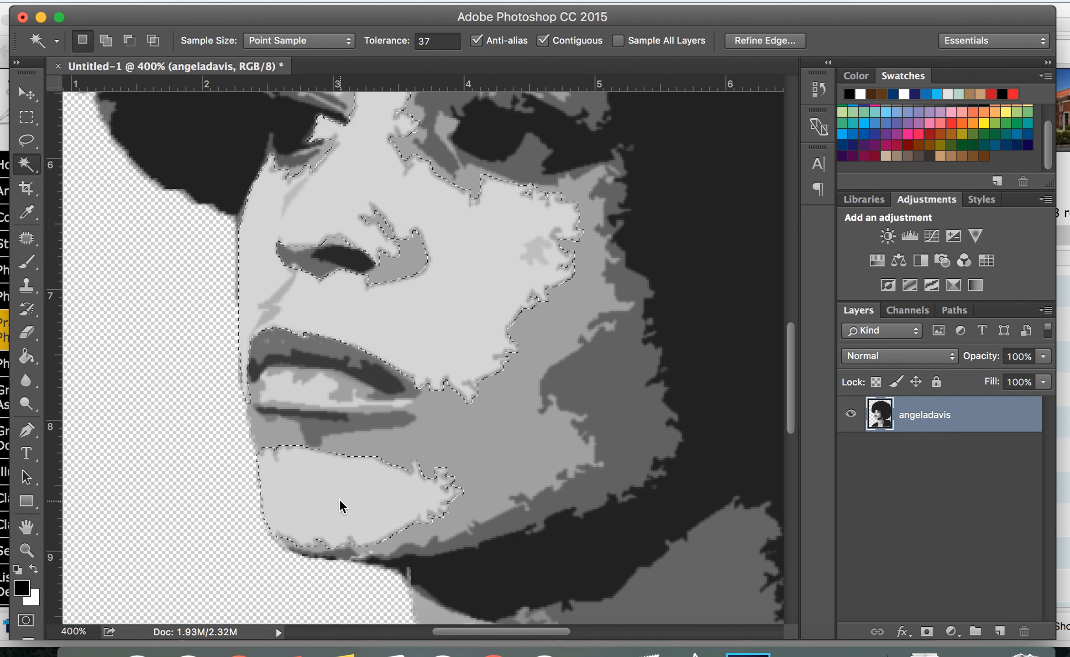
{"action": "left_click", "coordinate": [308, 395], "text": "shift"}
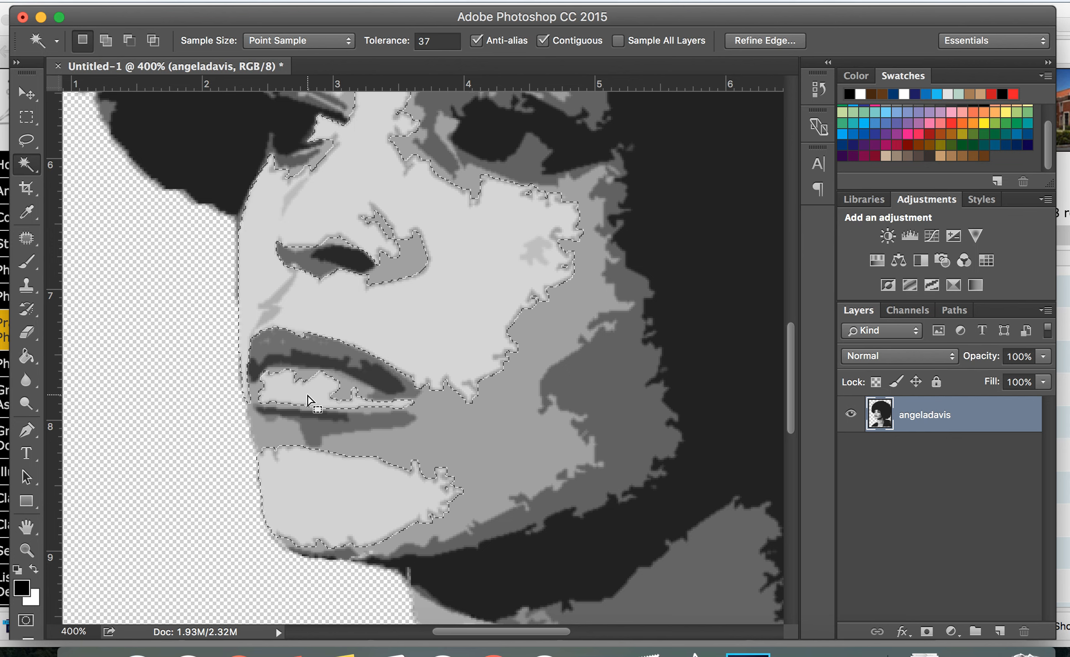
{"action": "scroll", "coordinate": [311, 402], "scroll_direction": "up", "scroll_amount": 5}
{"action": "left_click", "coordinate": [320, 150], "text": "shift"}
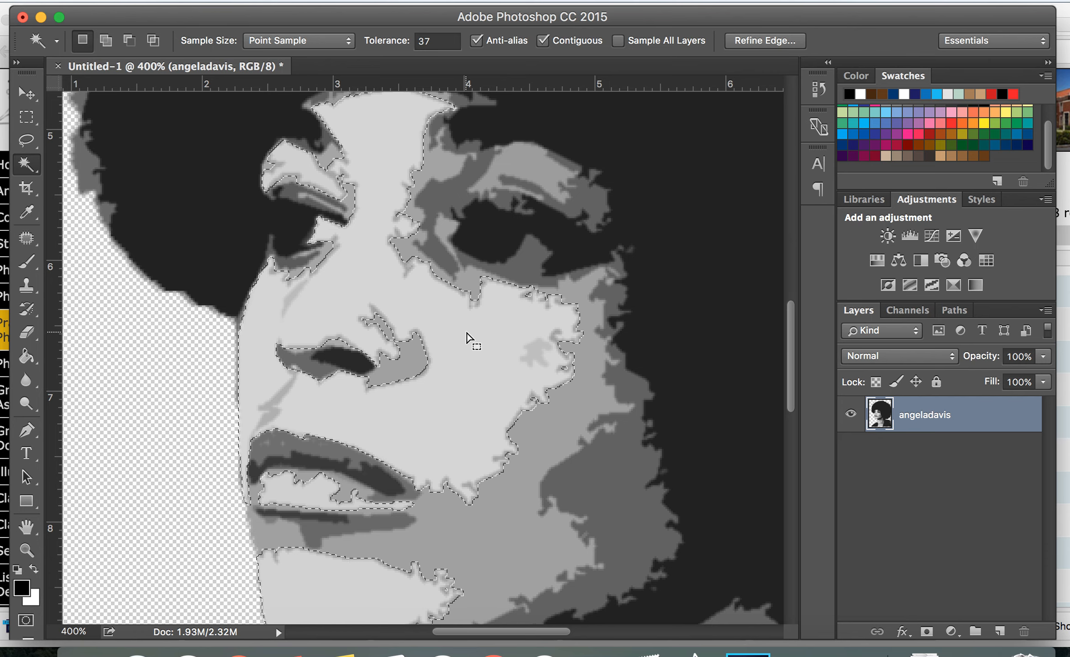
{"action": "scroll", "coordinate": [467, 333], "scroll_direction": "down", "scroll_amount": 10}
{"action": "left_click", "coordinate": [521, 411], "text": "shift"}
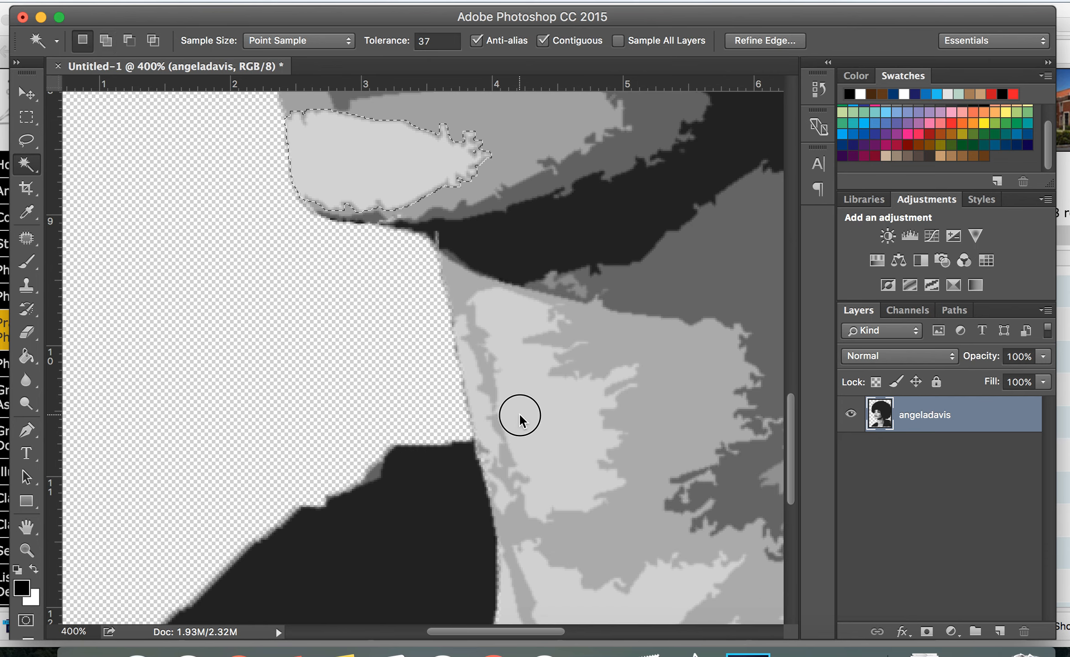
{"action": "scroll", "coordinate": [566, 427], "scroll_direction": "down", "scroll_amount": 3}
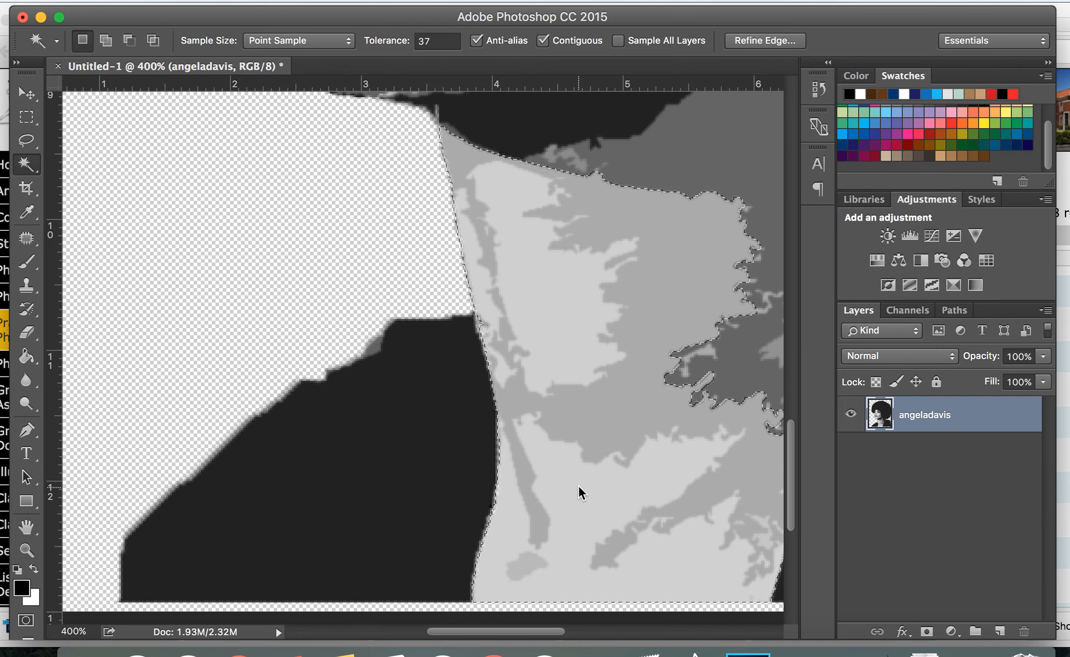
{"action": "left_click", "coordinate": [579, 488], "text": "shift"}
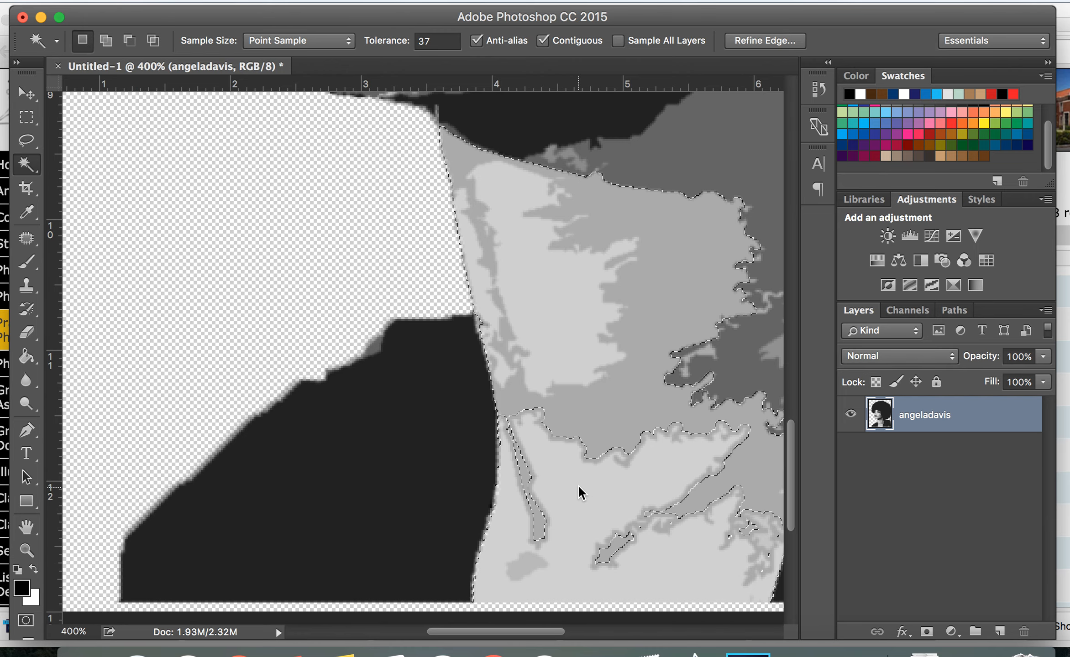
{"action": "key", "text": "super+d"}
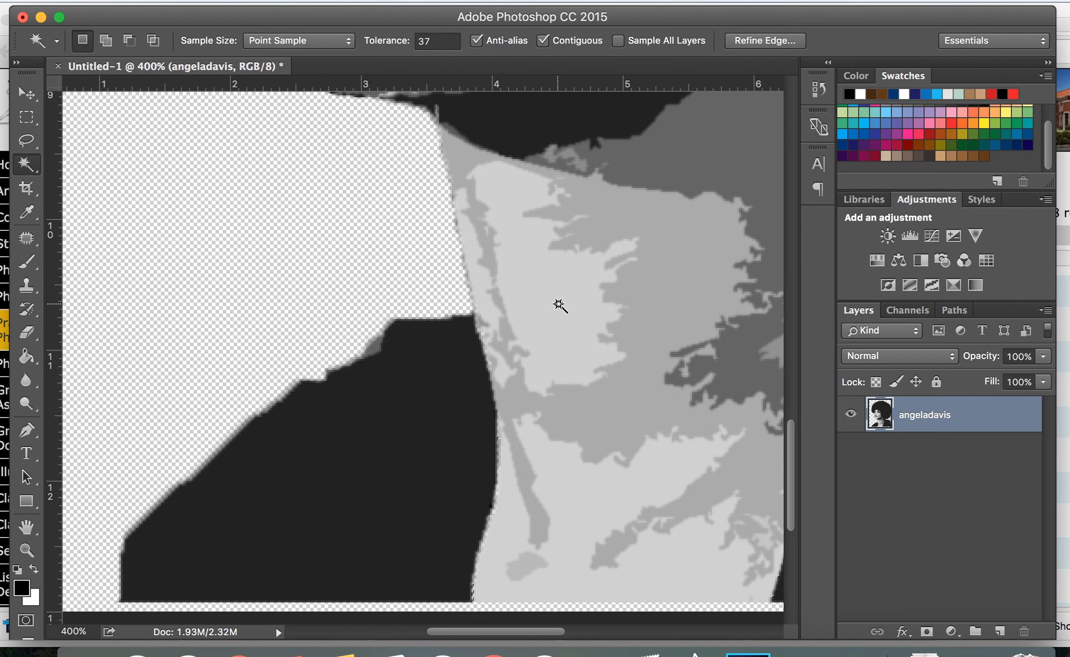
Select the neck's light tone with the Magic Wand and subtract stray neighbouring areas from the selection
{"action": "left_click", "coordinate": [616, 316], "text": "shift"}
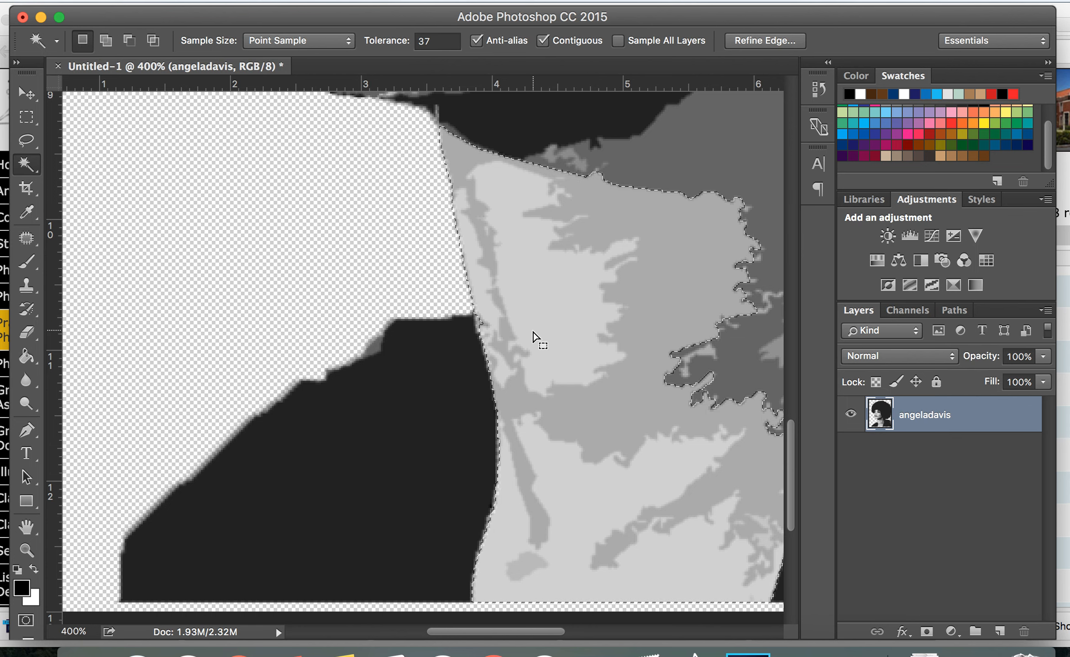
{"action": "key", "text": "alt"}
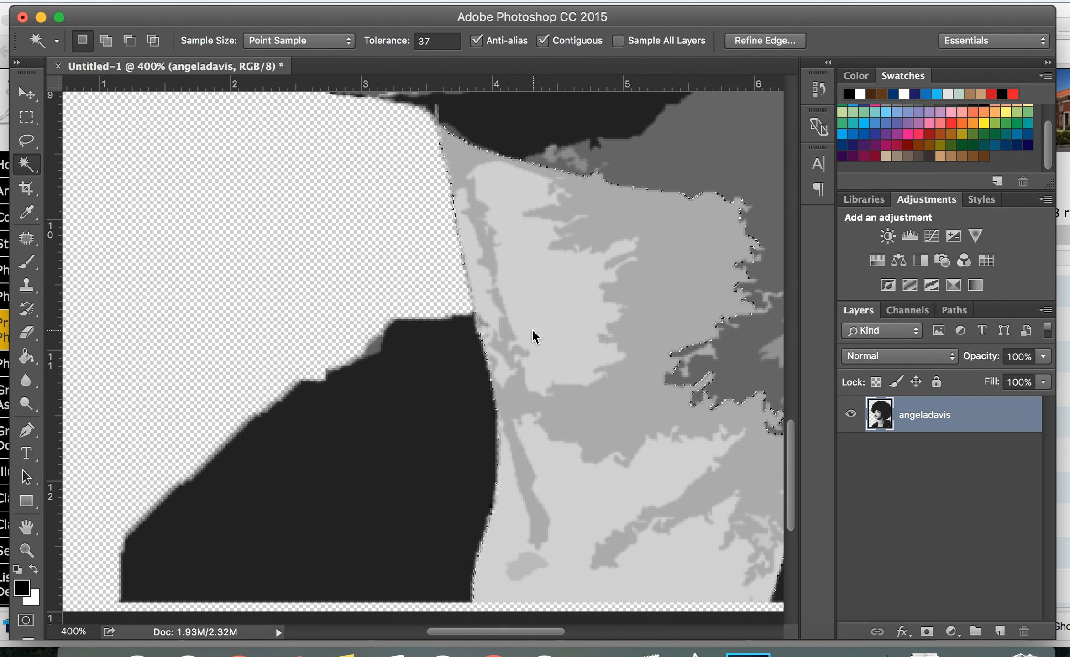
{"action": "key", "text": "alt"}
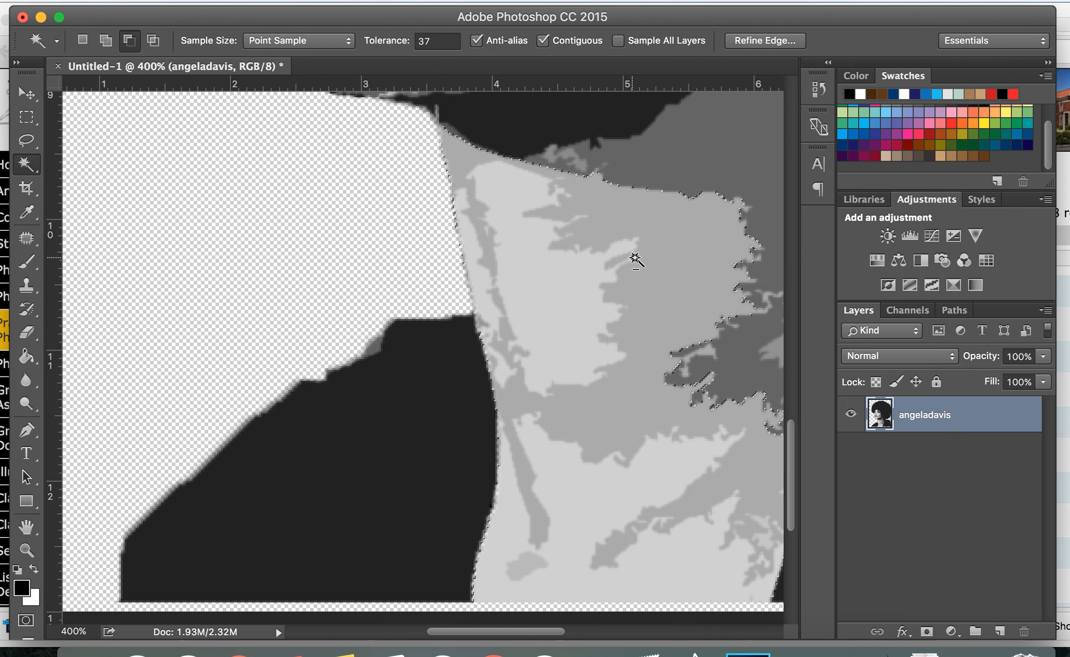
{"action": "left_click", "coordinate": [635, 258], "text": "alt"}
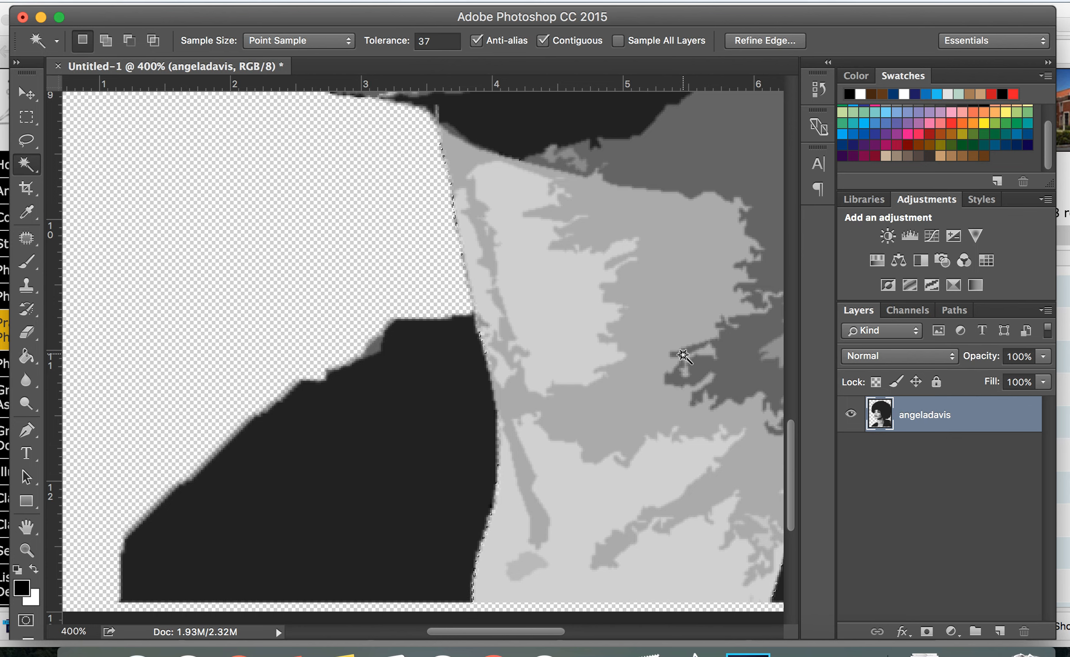
{"action": "key", "text": "super+plus"}
{"action": "key", "text": "super+plus"}
{"action": "key", "text": "super+plus"}
{"action": "left_click", "coordinate": [644, 280], "text": "shift"}
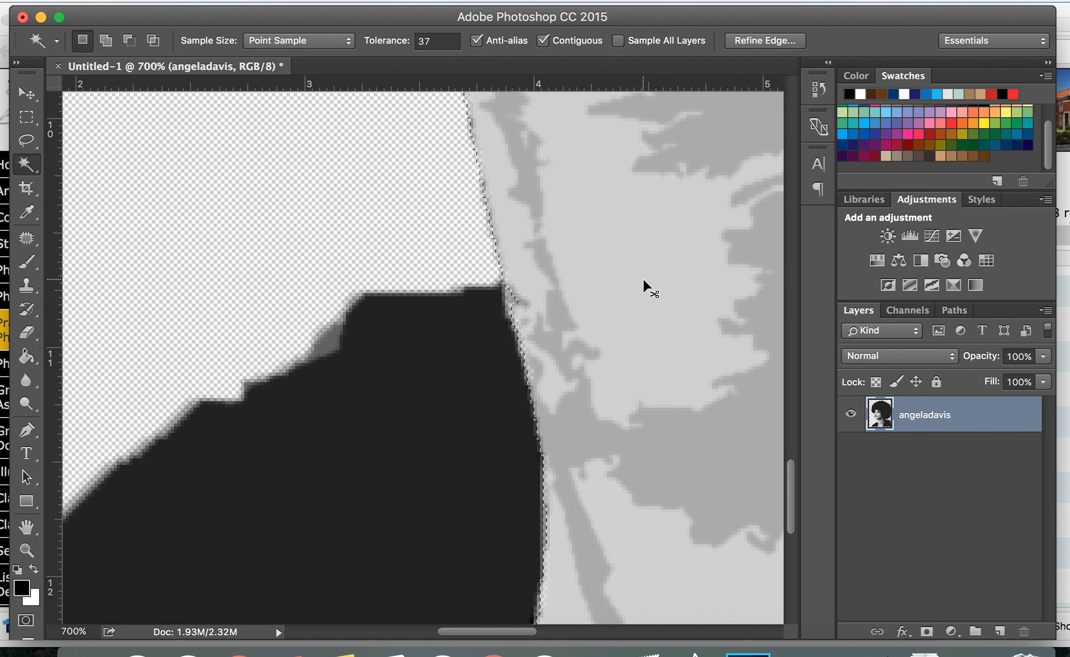
{"action": "key", "text": "super+minus"}
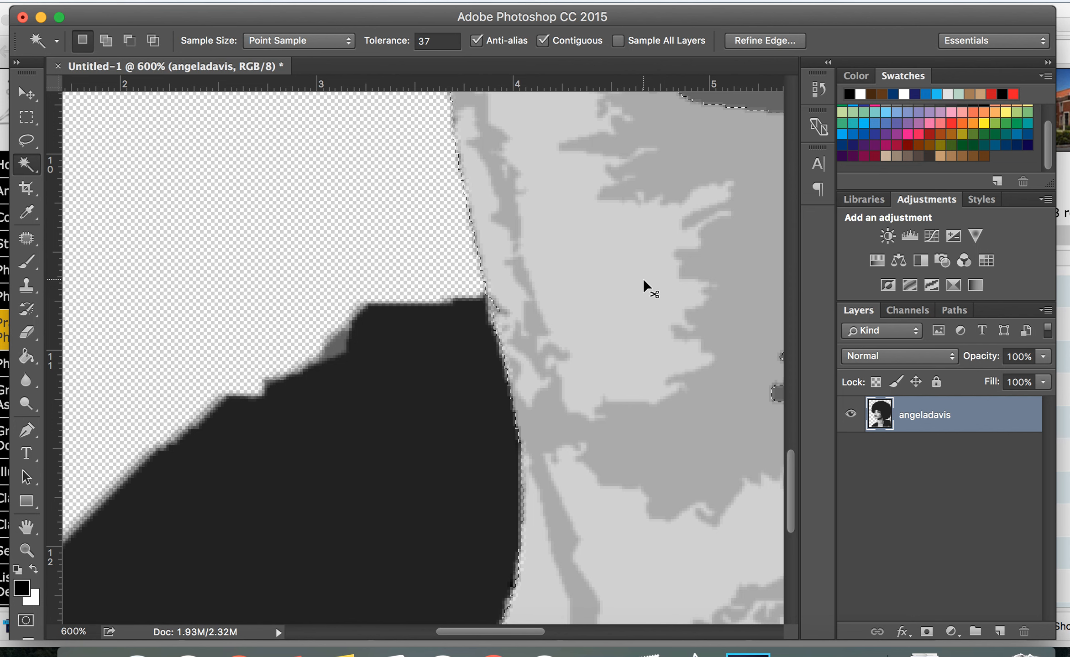
{"action": "key", "text": "super+minus"}
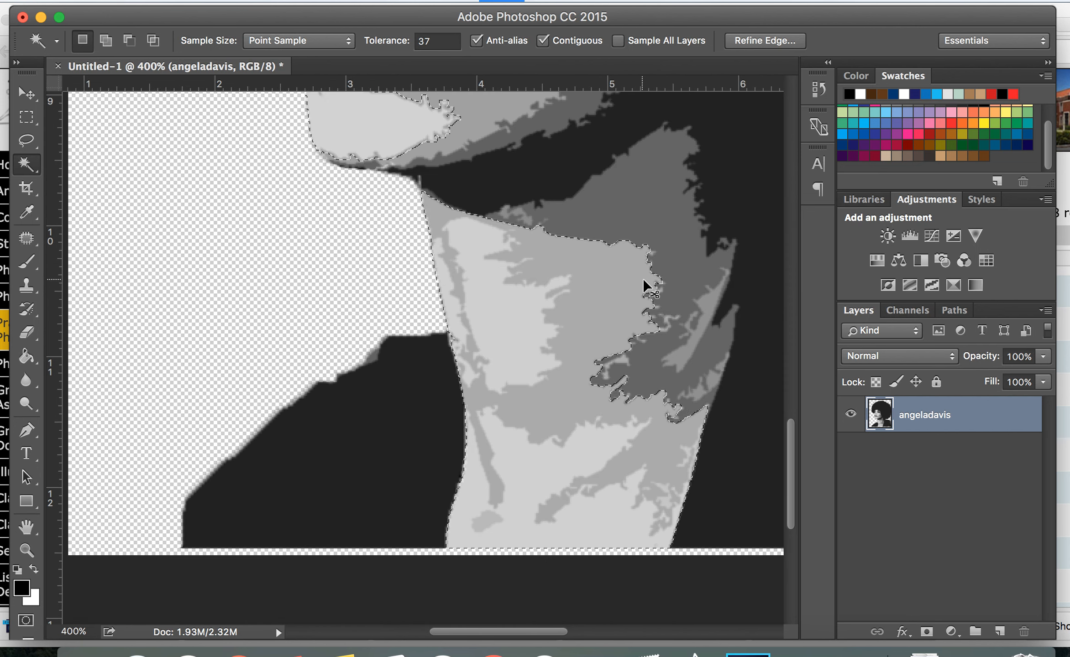
{"action": "key", "text": "super+minus"}
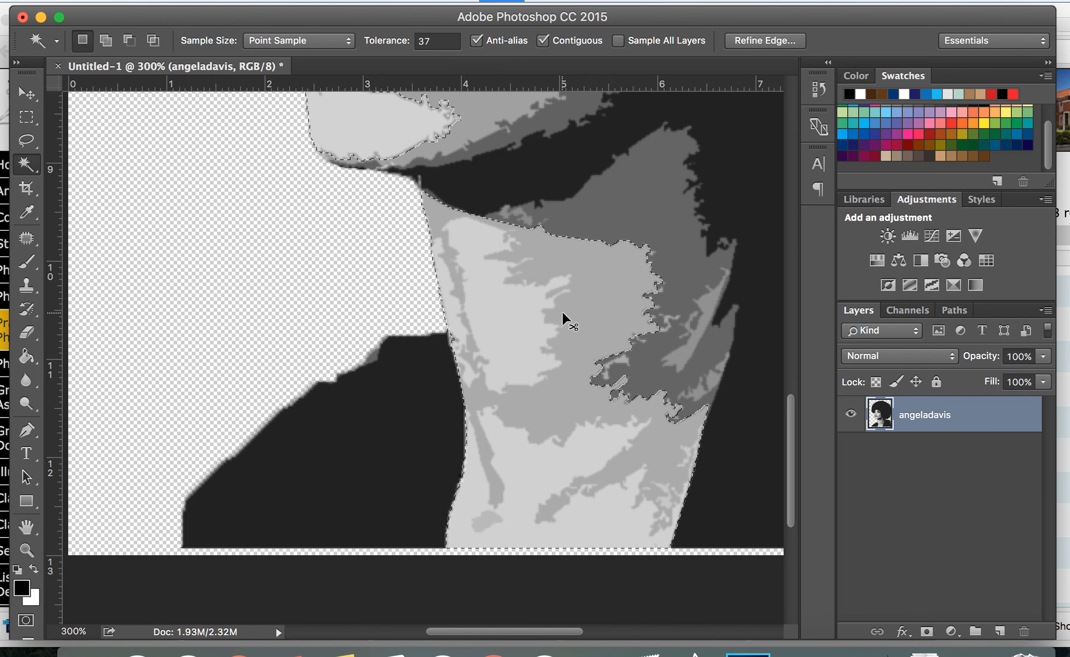
Zoom in to 700% to inspect the selection edge along the neck and jaw
{"action": "key", "text": "super+plus"}
{"action": "key", "text": "super+plus"}
{"action": "key", "text": "super+plus"}
{"action": "key", "text": "super+plus"}
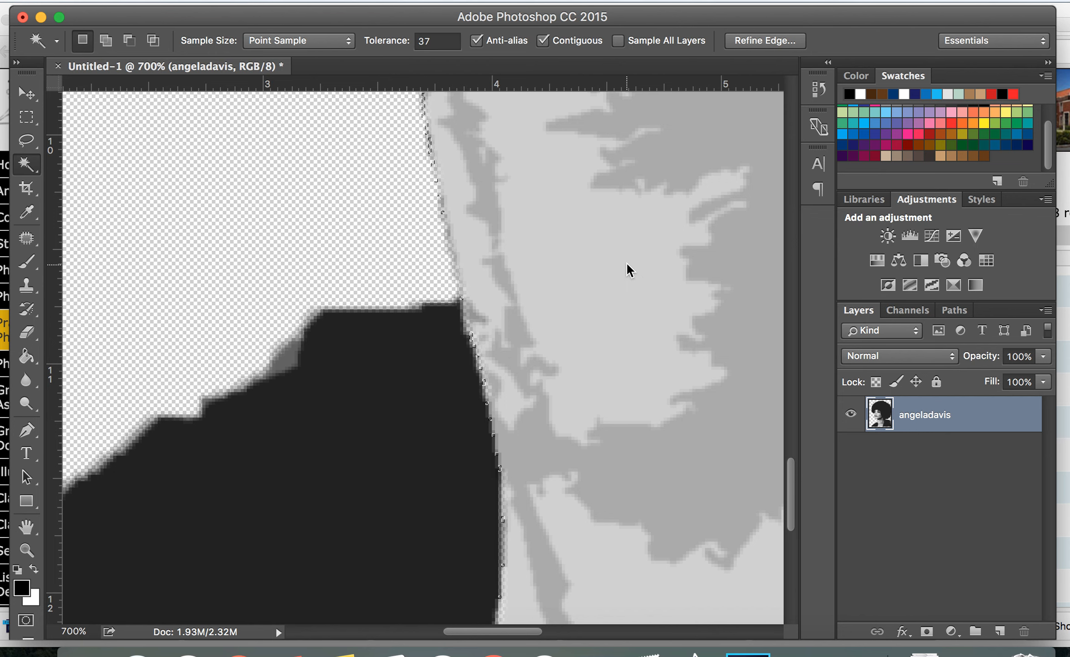
{"action": "scroll", "coordinate": [542, 327], "scroll_direction": "up", "scroll_amount": 8}
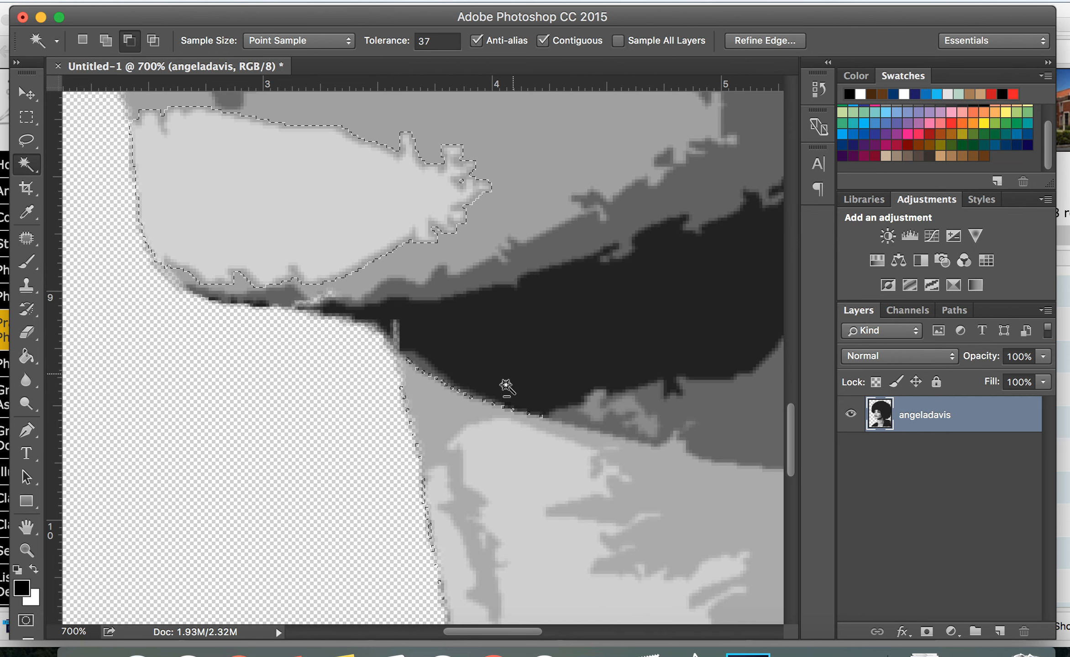
{"action": "left_click", "coordinate": [391, 653], "text": "alt"}
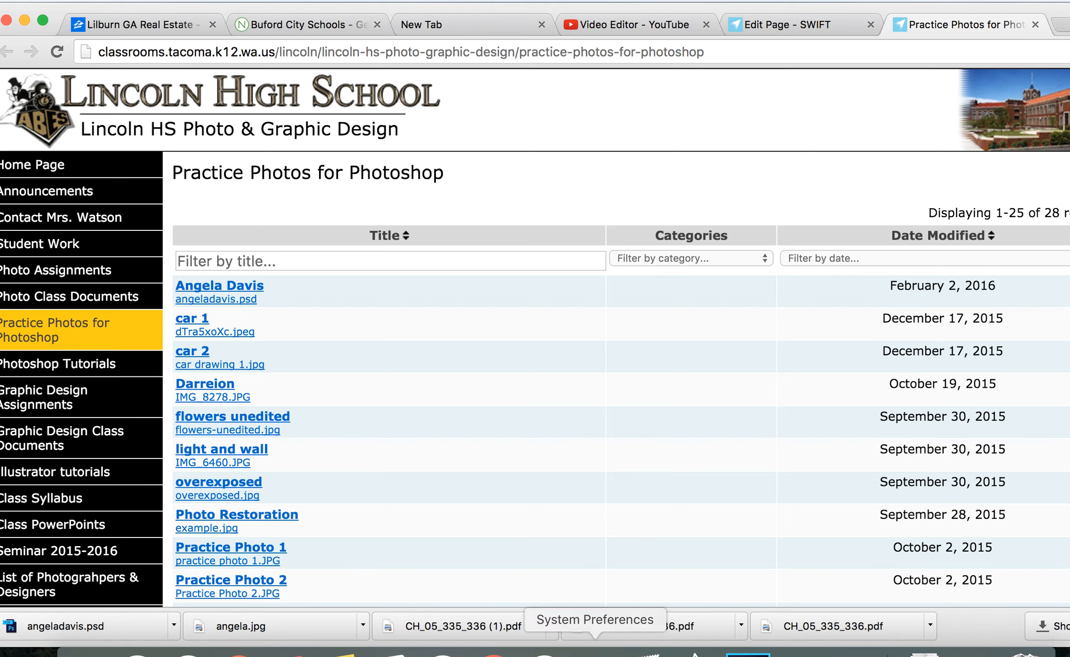
{"action": "left_click", "coordinate": [748, 654]}
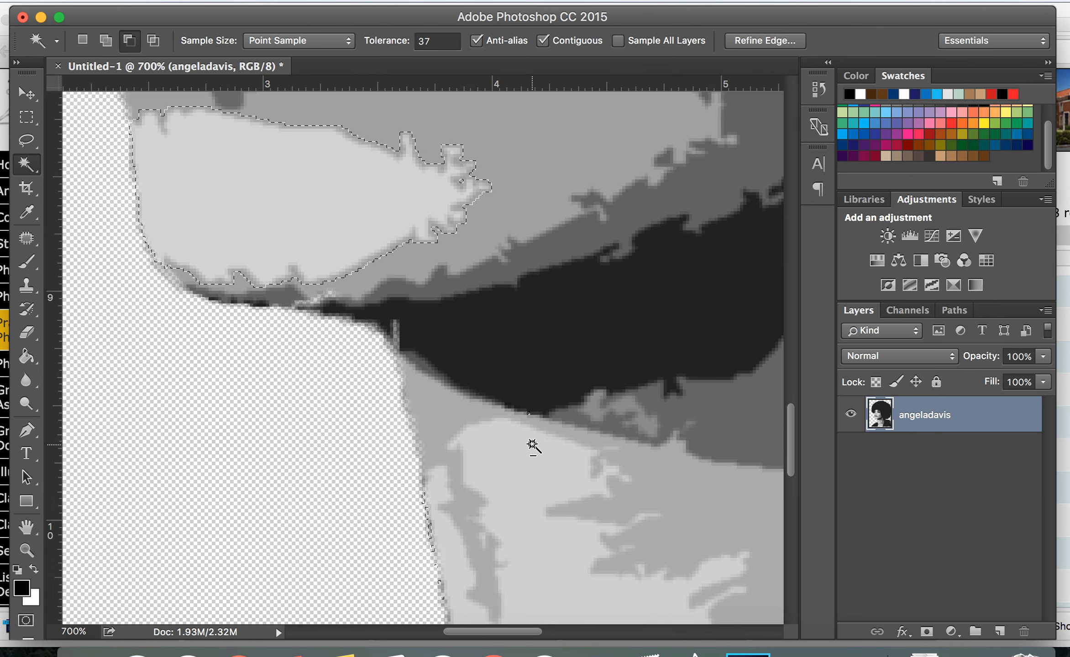
Pan around the zoomed portrait and zoom back out to 200% to view the whole face selection
{"action": "scroll", "coordinate": [553, 440], "scroll_direction": "right", "scroll_amount": 3}
{"action": "scroll", "coordinate": [553, 440], "scroll_direction": "right", "scroll_amount": 20}
{"action": "scroll", "coordinate": [552, 440], "scroll_direction": "up", "scroll_amount": 10}
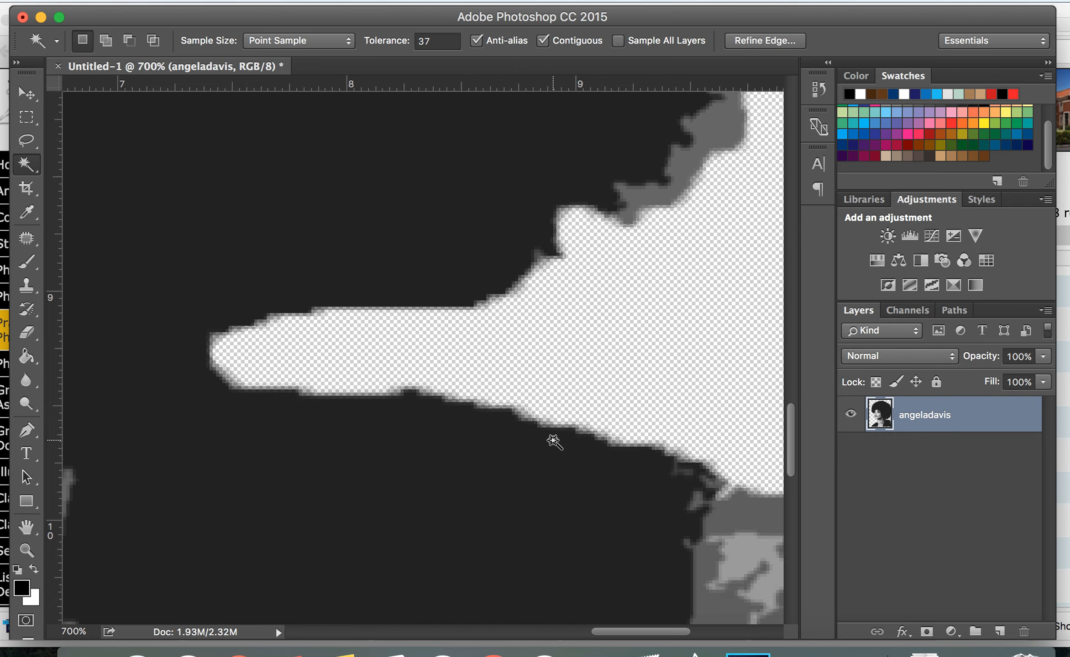
{"action": "scroll", "coordinate": [553, 440], "scroll_direction": "up", "scroll_amount": 20}
{"action": "scroll", "coordinate": [552, 441], "scroll_direction": "left", "scroll_amount": 4}
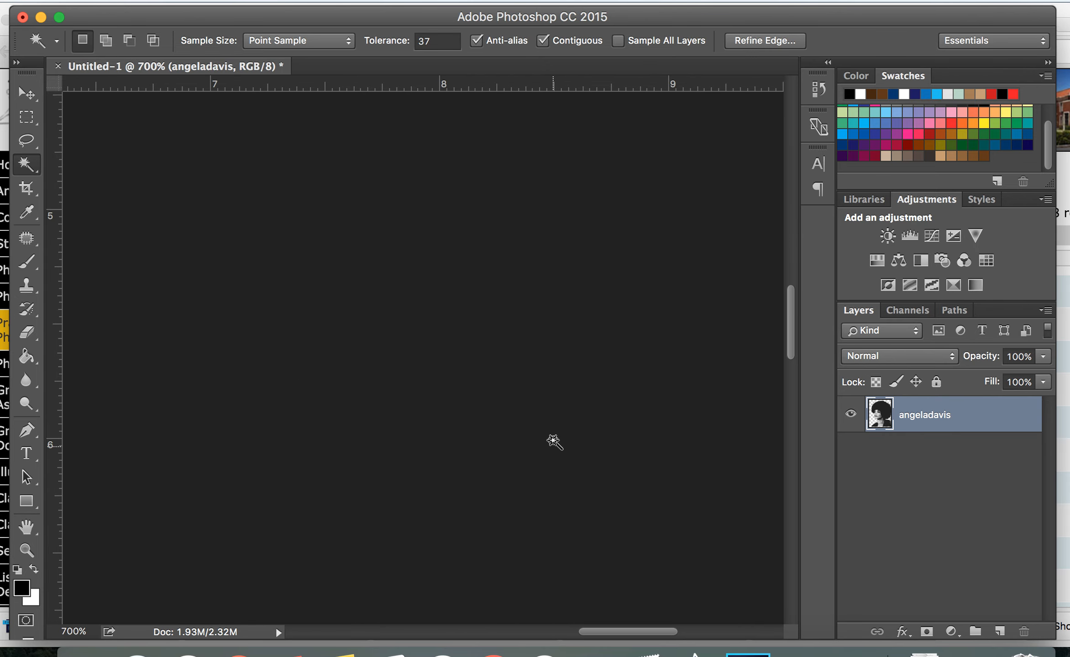
{"action": "key", "text": "super+minus"}
{"action": "key", "text": "super+minus"}
{"action": "key", "text": "super+minus"}
{"action": "key", "text": "super+minus"}
{"action": "key", "text": "super+minus"}
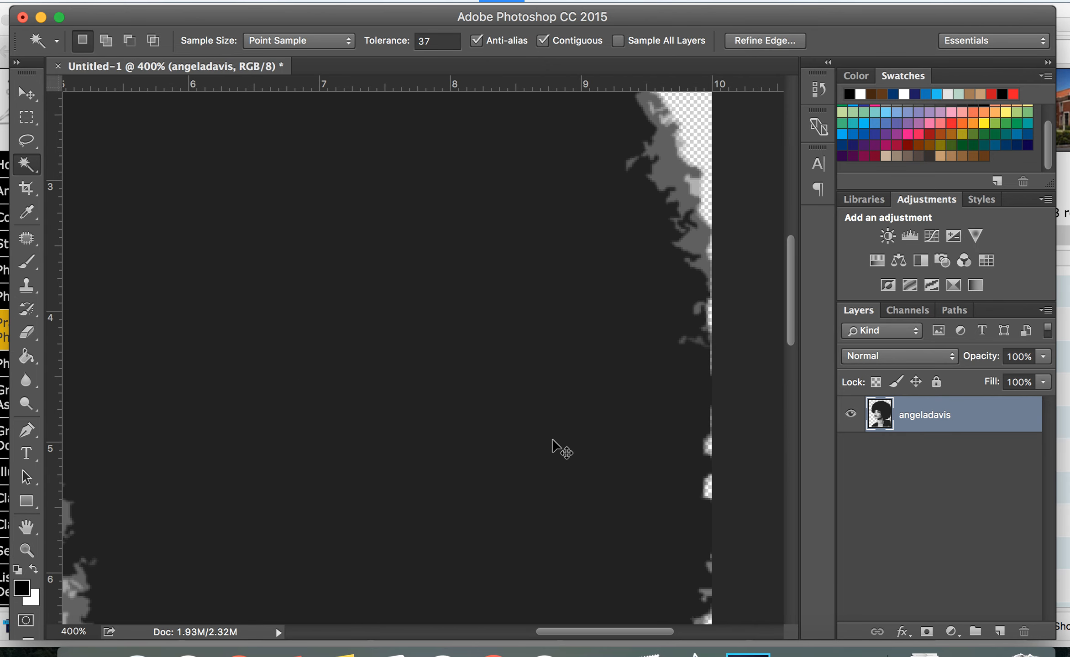
{"action": "scroll", "coordinate": [553, 440], "scroll_direction": "left", "scroll_amount": 5}
{"action": "scroll", "coordinate": [553, 441], "scroll_direction": "down", "scroll_amount": 15}
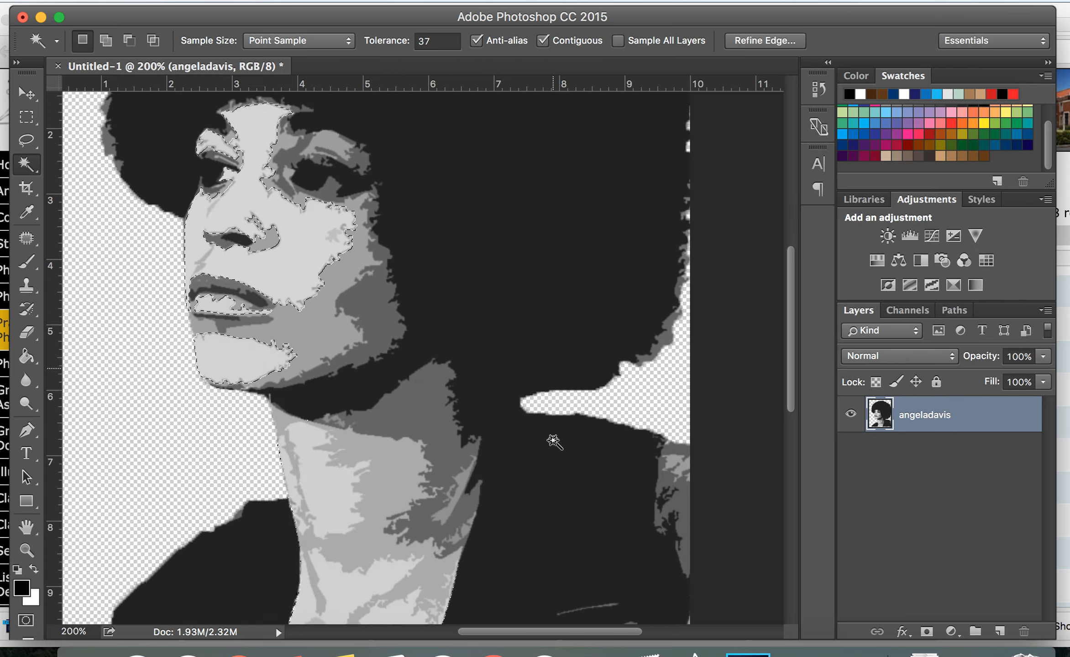
{"action": "scroll", "coordinate": [524, 438], "scroll_direction": "up", "scroll_amount": 12}
{"action": "scroll", "coordinate": [483, 346], "scroll_direction": "left", "scroll_amount": 7}
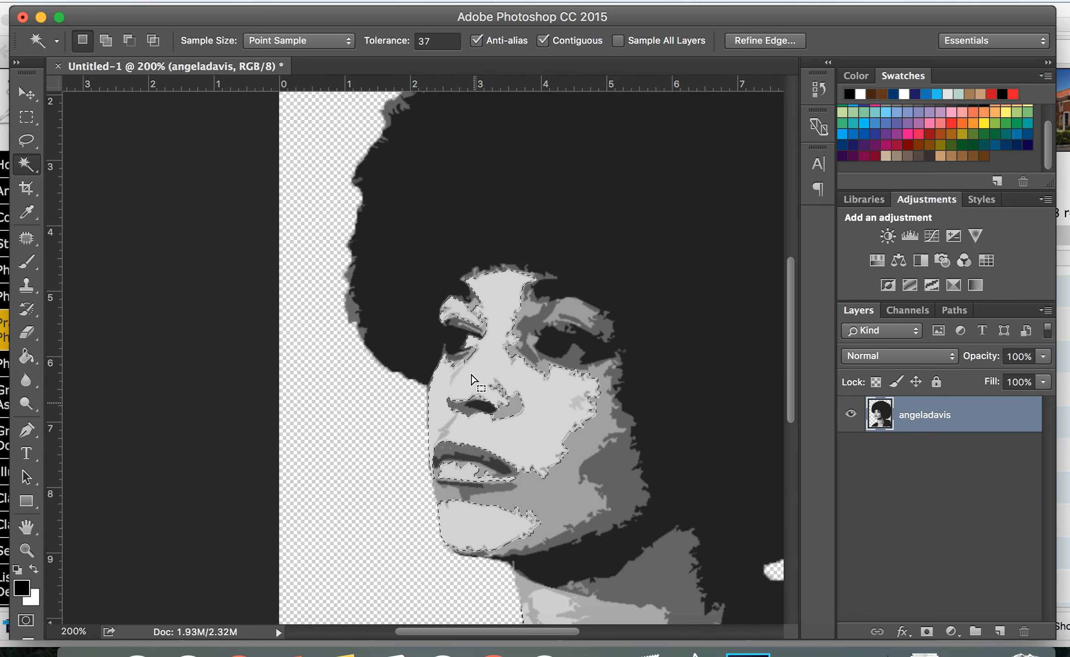
Set the foreground colour to the Pale Warm Brown swatch
{"action": "left_click", "coordinate": [862, 75]}
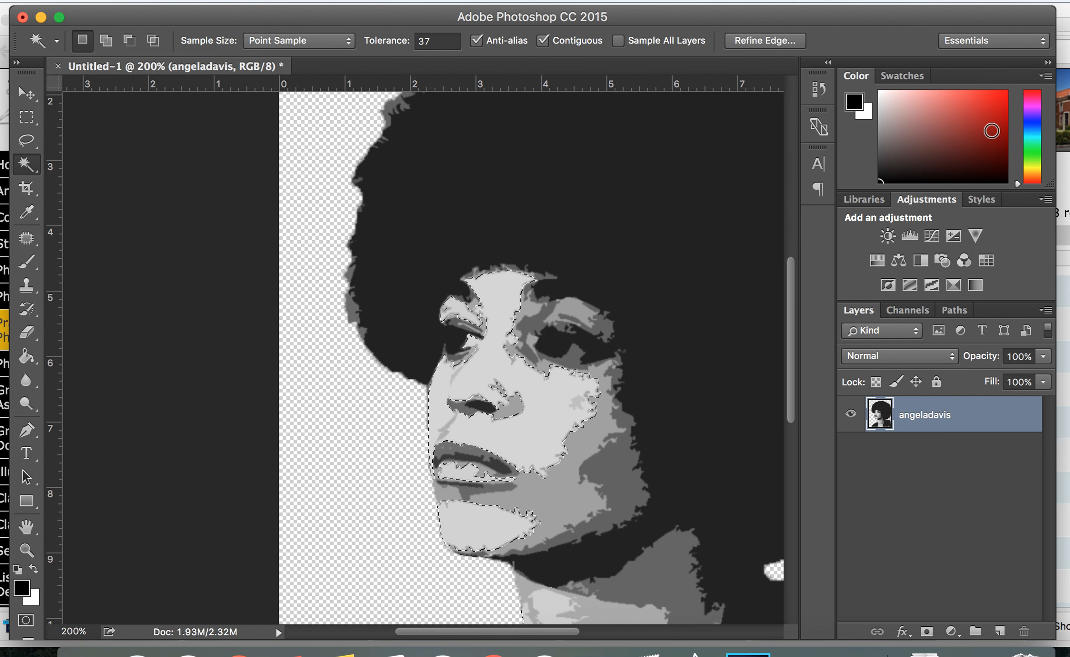
{"action": "left_click", "coordinate": [979, 115]}
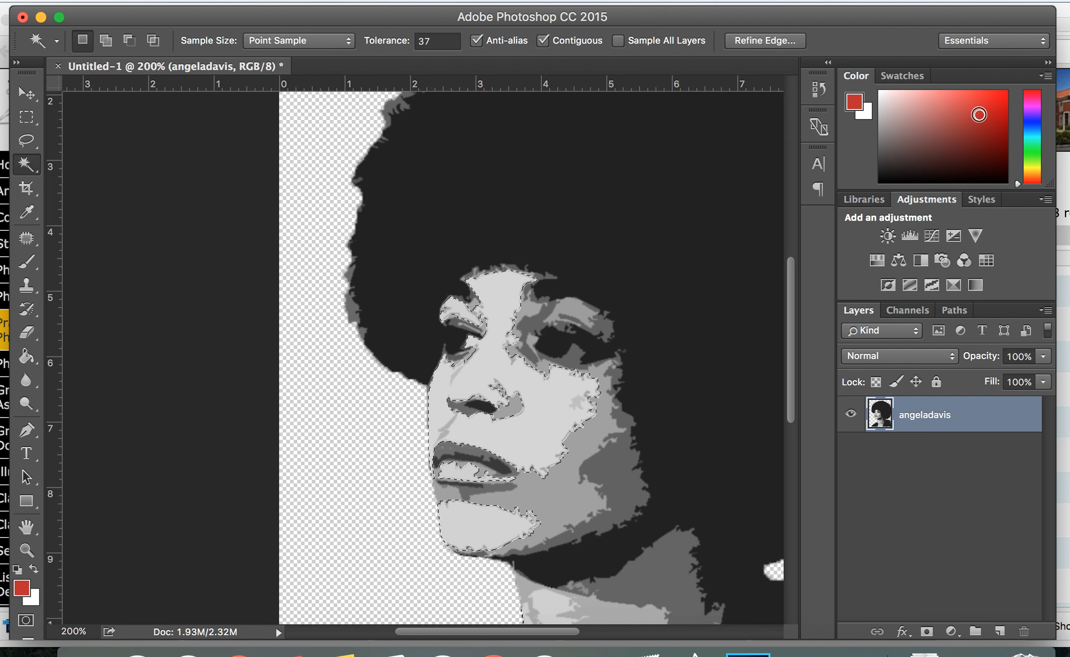
{"action": "left_click_drag", "start_coordinate": [1021, 188], "coordinate": [1033, 112]}
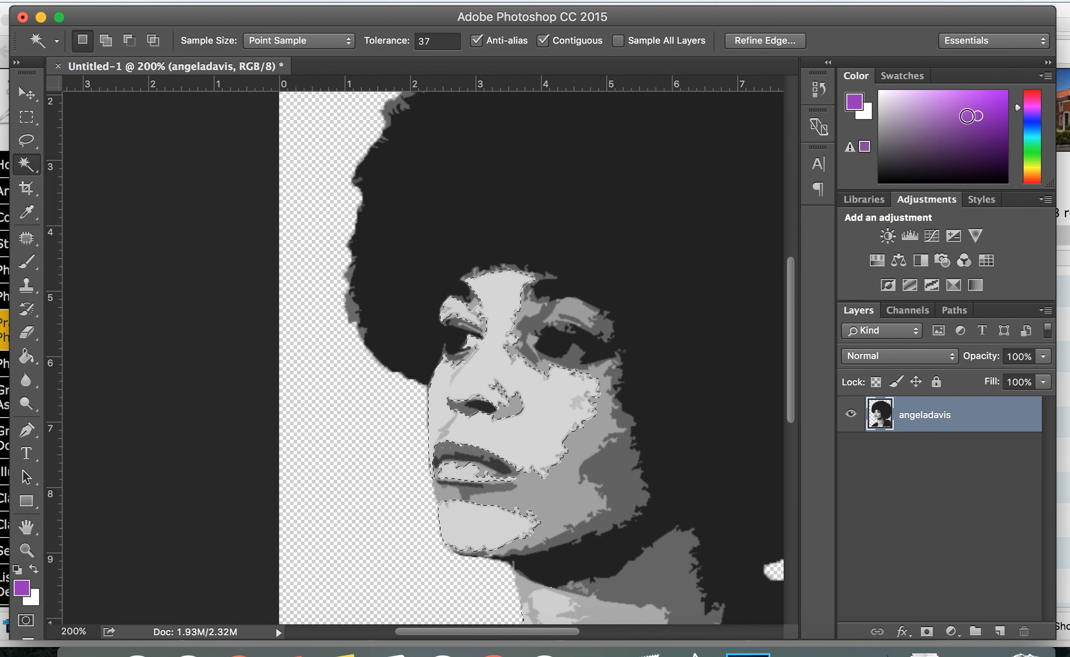
{"action": "left_click", "coordinate": [904, 77]}
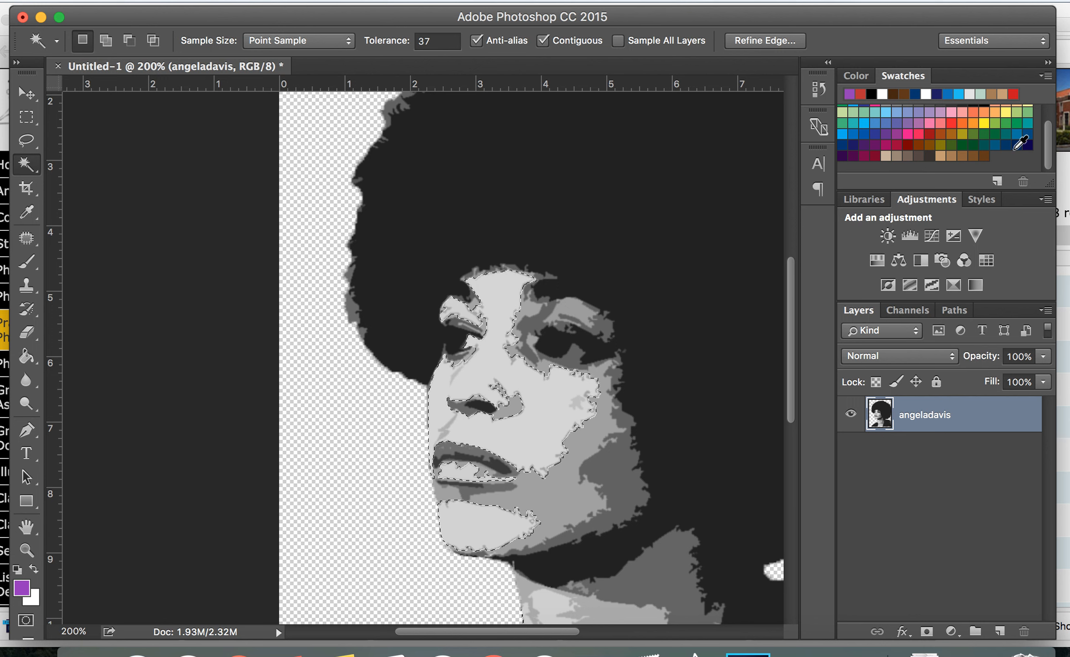
{"action": "left_click_drag", "start_coordinate": [1050, 127], "coordinate": [1057, 167]}
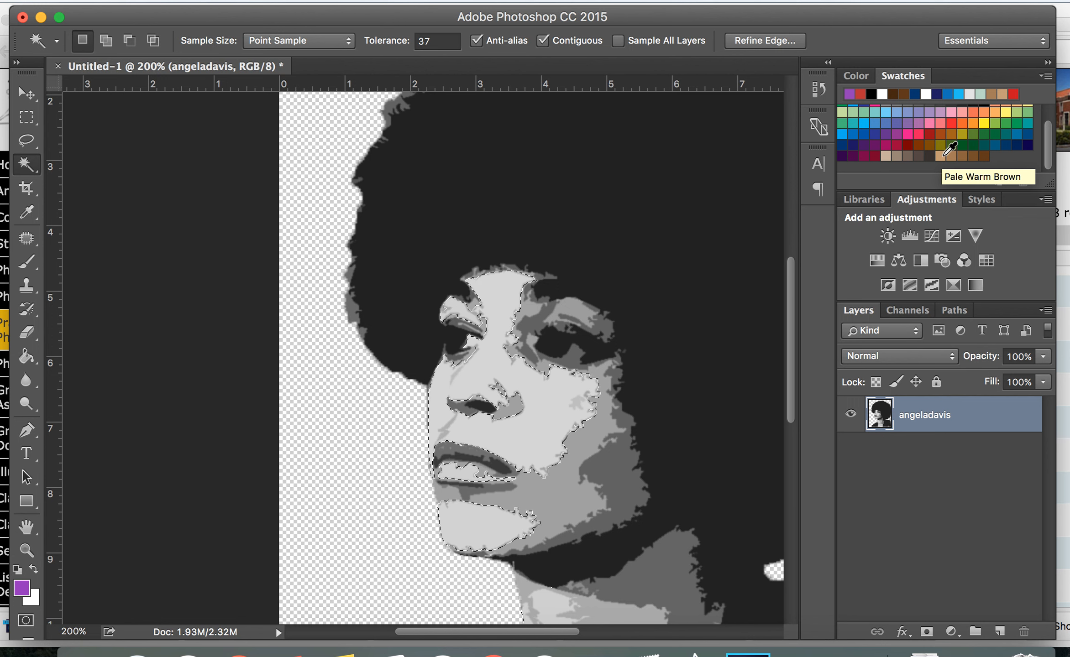
{"action": "left_click", "coordinate": [941, 156]}
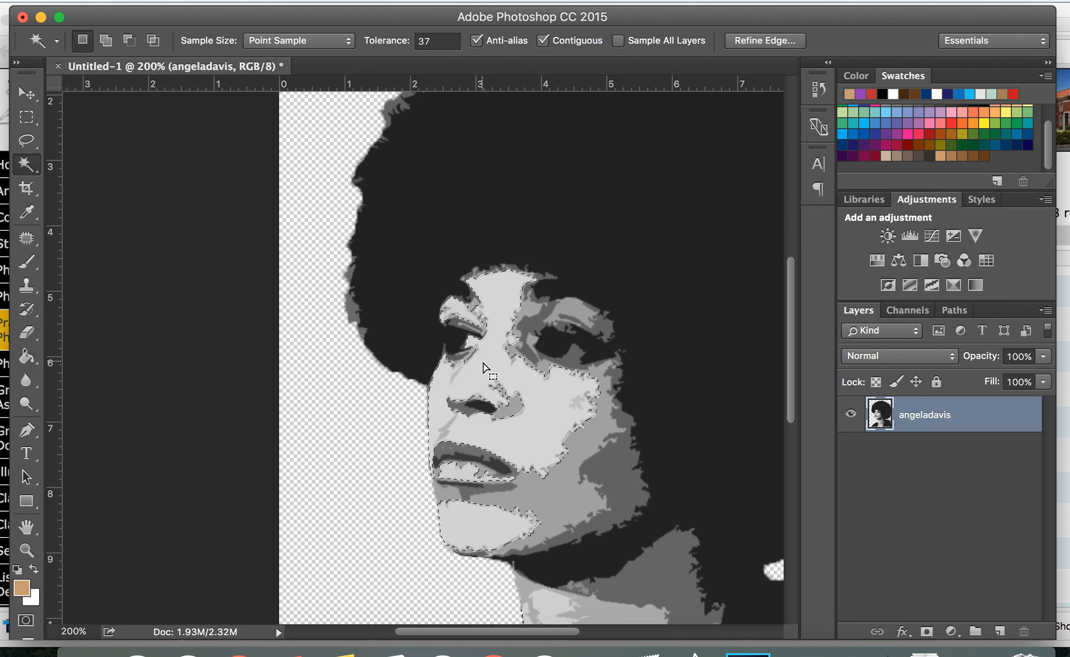
Fill the selected light tone areas on the forehead, face, chin and lips with the Paint Bucket tool
{"action": "left_click", "coordinate": [28, 359]}
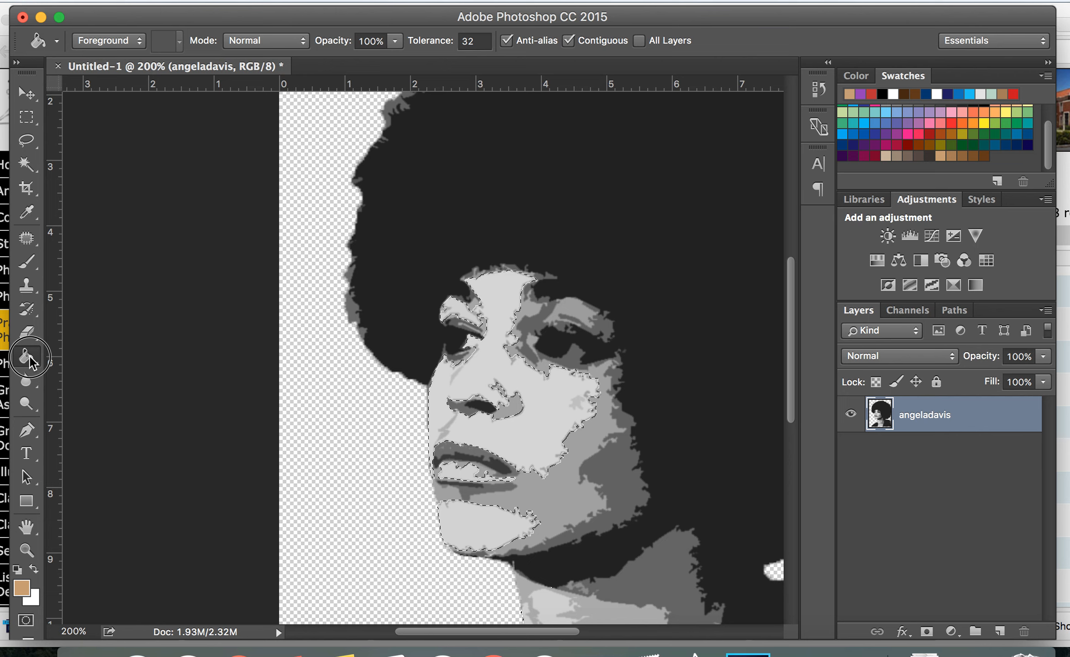
{"action": "left_click", "coordinate": [28, 359]}
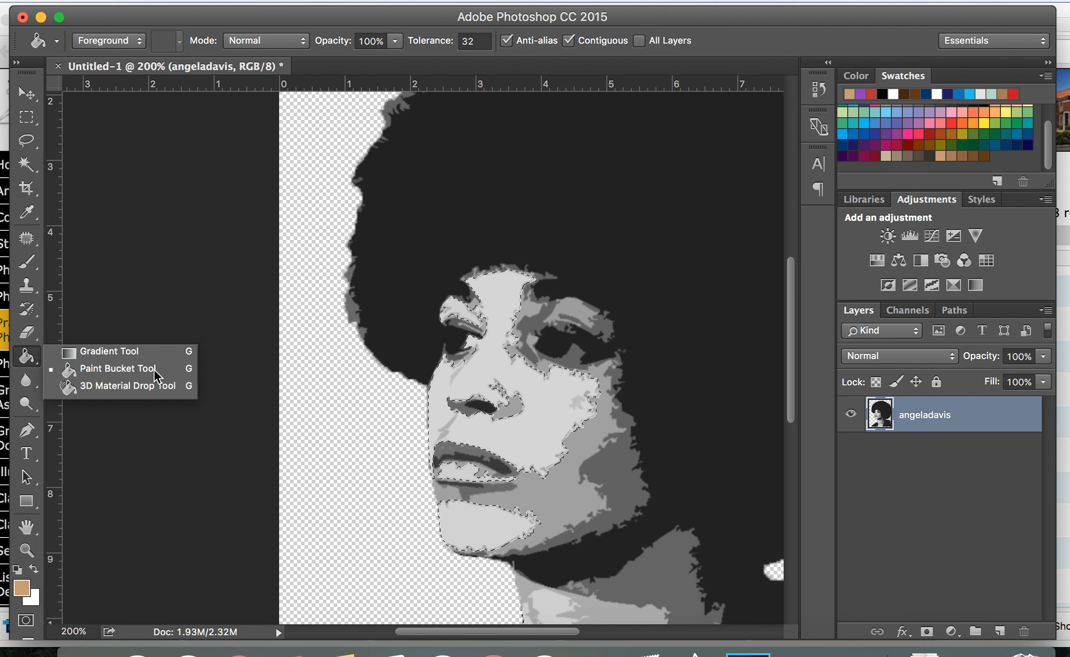
{"action": "left_click", "coordinate": [111, 368]}
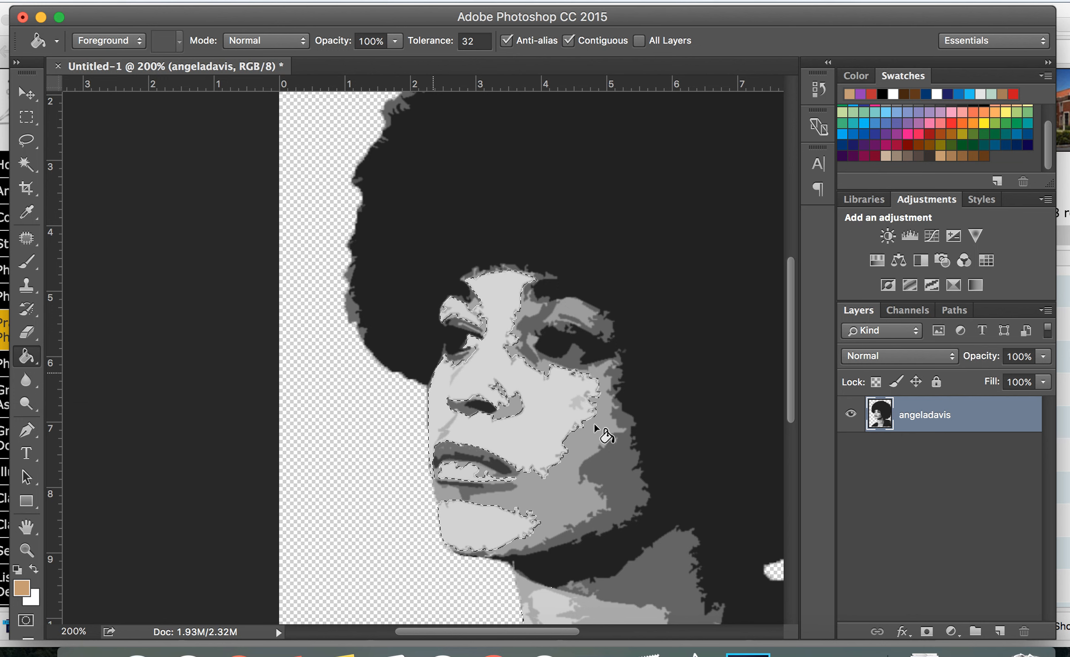
{"action": "left_click", "coordinate": [542, 413]}
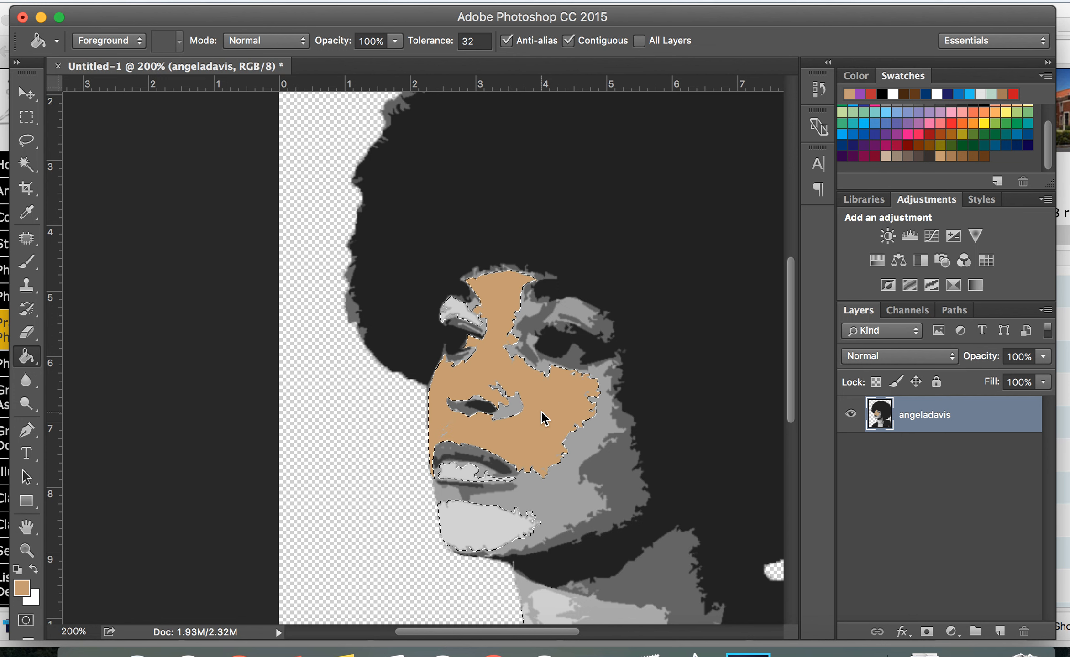
{"action": "left_click", "coordinate": [460, 305]}
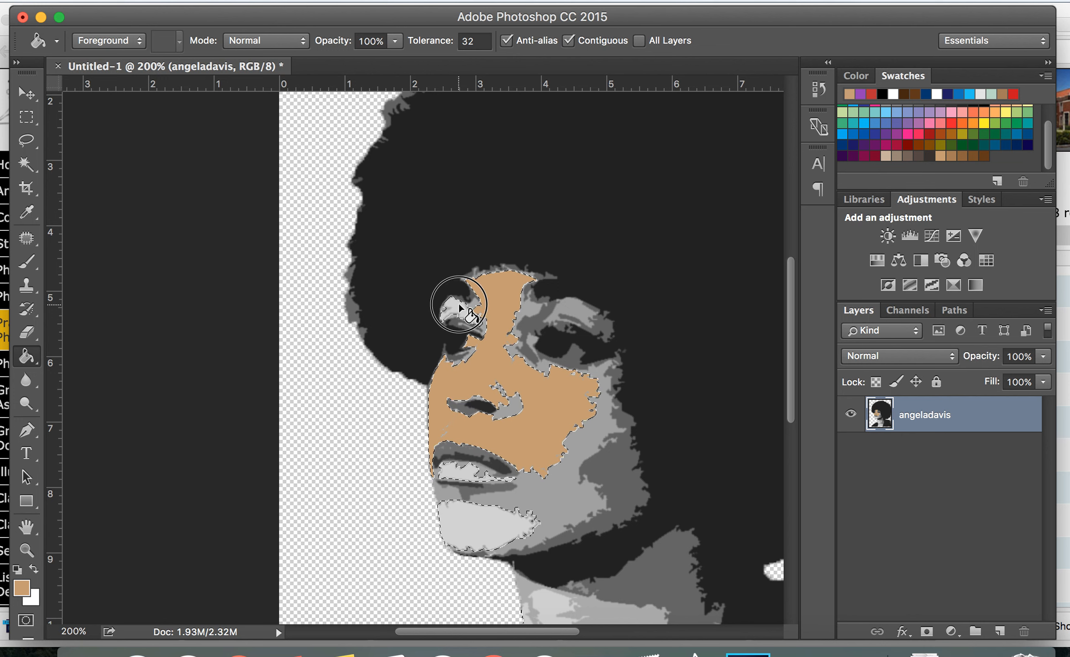
{"action": "left_click", "coordinate": [481, 528]}
{"action": "left_click", "coordinate": [459, 475]}
{"action": "scroll", "coordinate": [610, 527], "scroll_direction": "down", "scroll_amount": 10}
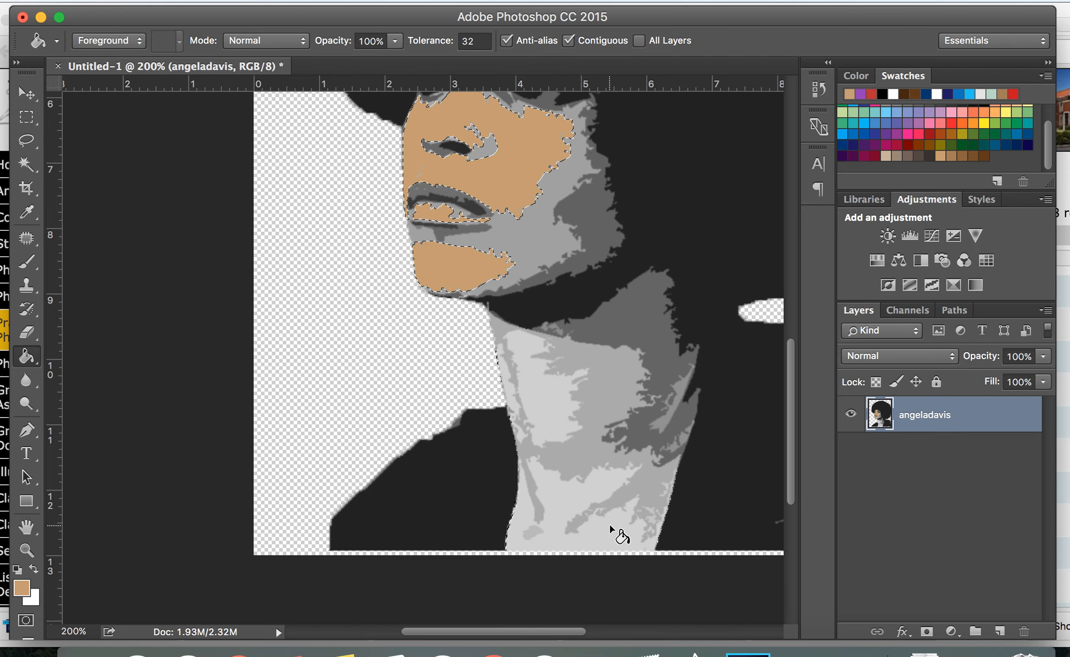
{"action": "scroll", "coordinate": [610, 527], "scroll_direction": "up", "scroll_amount": 2}
{"action": "scroll", "coordinate": [610, 527], "scroll_direction": "left", "scroll_amount": 3}
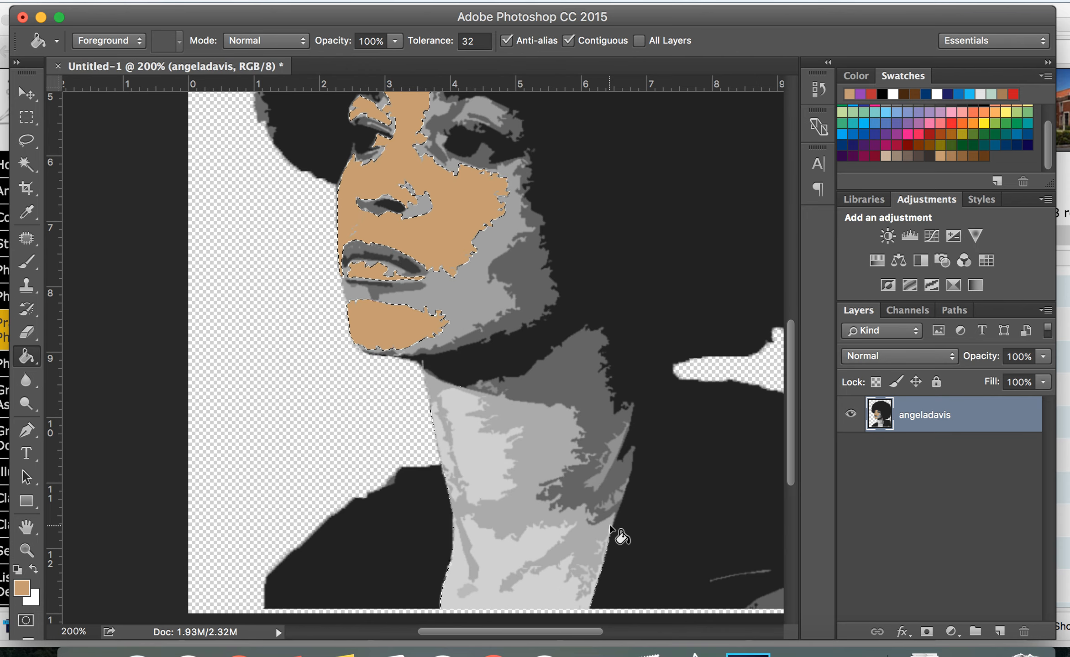
{"action": "scroll", "coordinate": [610, 526], "scroll_direction": "up", "scroll_amount": 6}
{"action": "scroll", "coordinate": [610, 526], "scroll_direction": "left", "scroll_amount": 1}
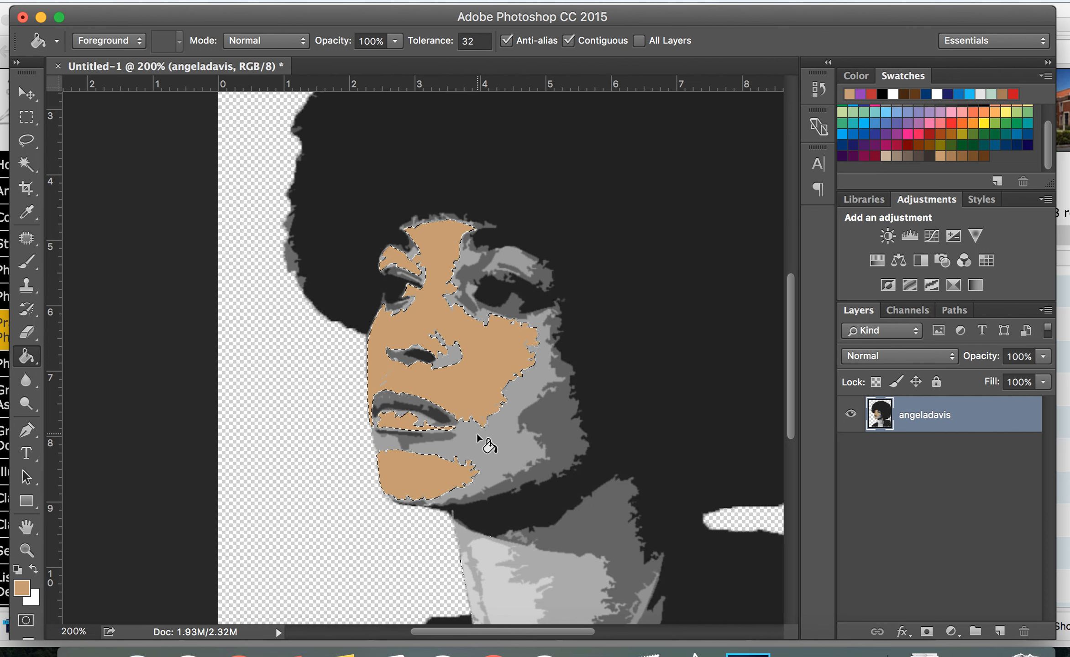
Deselect, then with the Magic Wand select the medium-gray tone areas around the cheek, nose, eyes and lips
{"action": "left_click", "coordinate": [27, 169]}
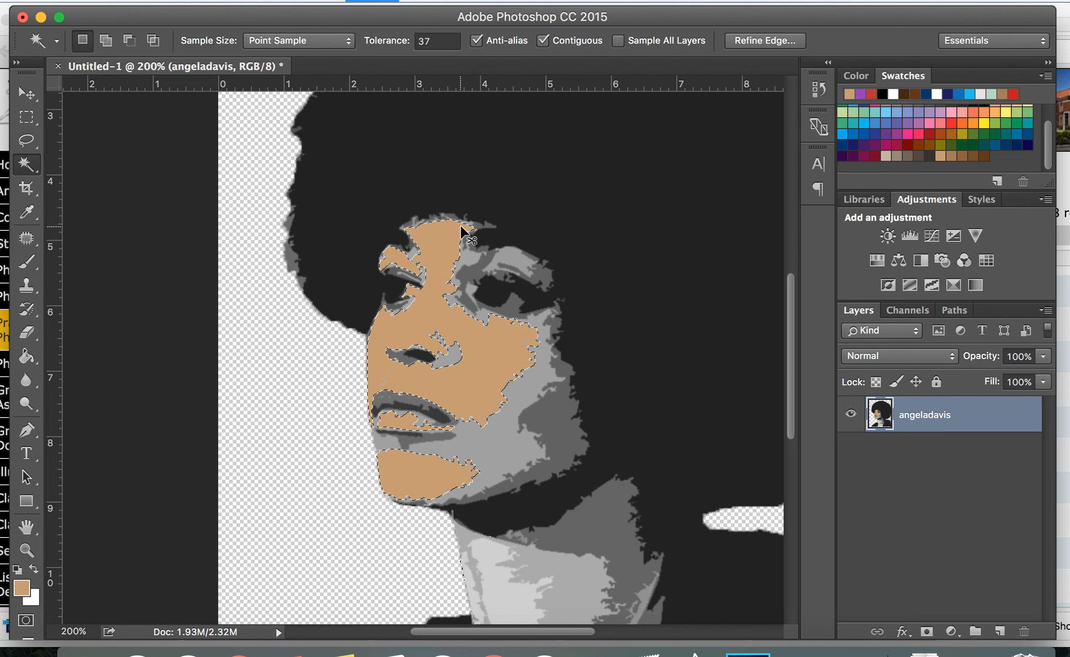
{"action": "key", "text": "super+d"}
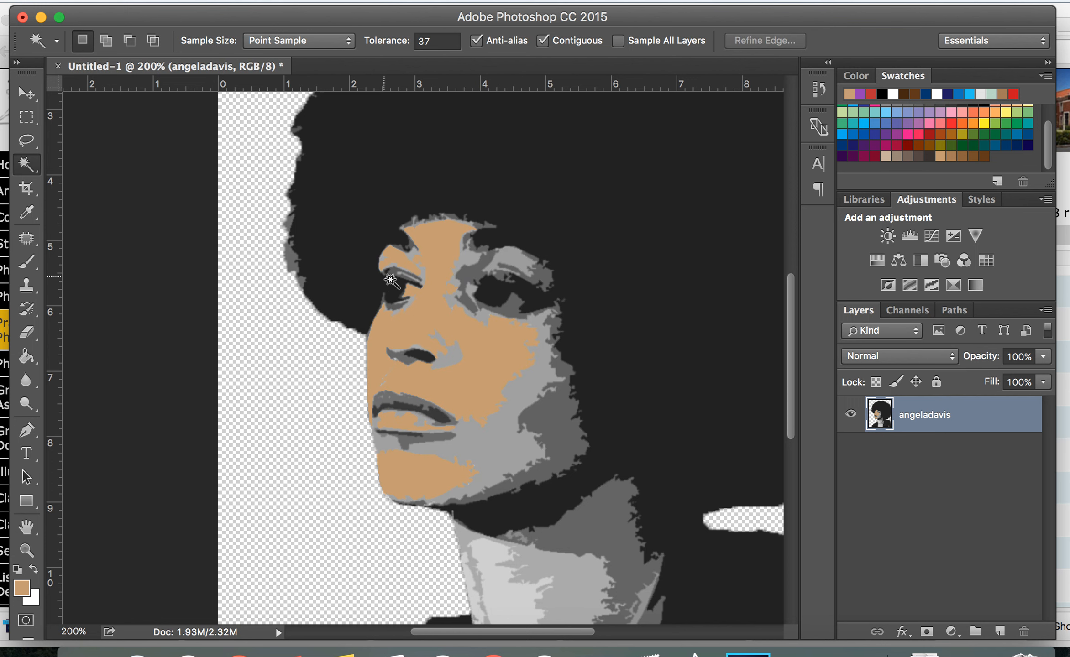
{"action": "left_click", "coordinate": [487, 461]}
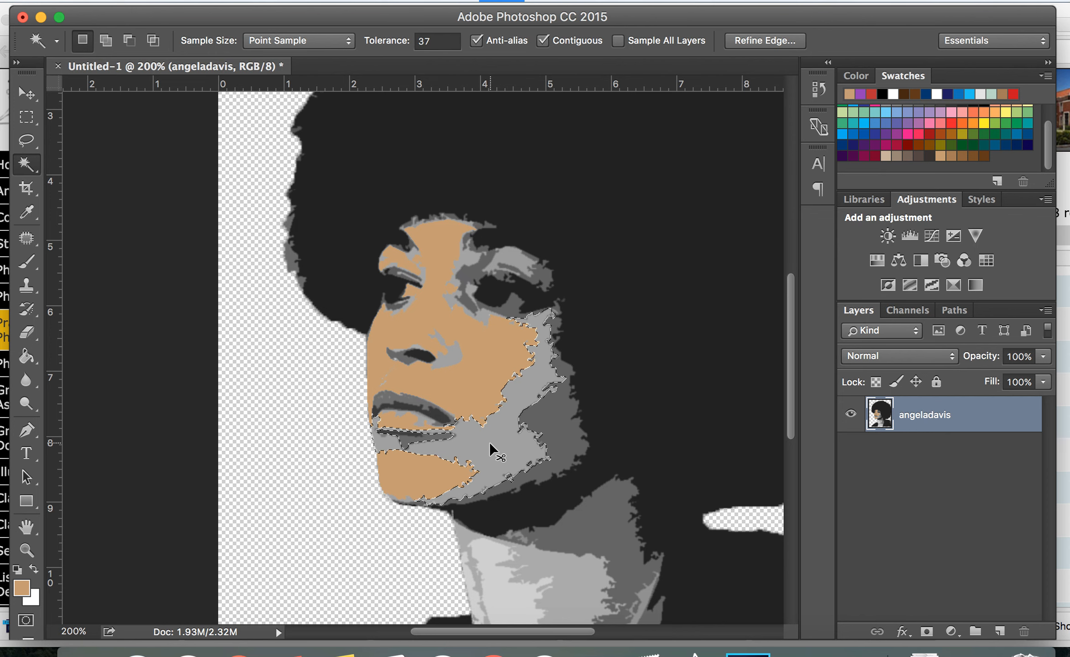
{"action": "key", "text": "super+plus"}
{"action": "key", "text": "super+plus"}
{"action": "key", "text": "super+plus"}
{"action": "key", "text": "super+plus"}
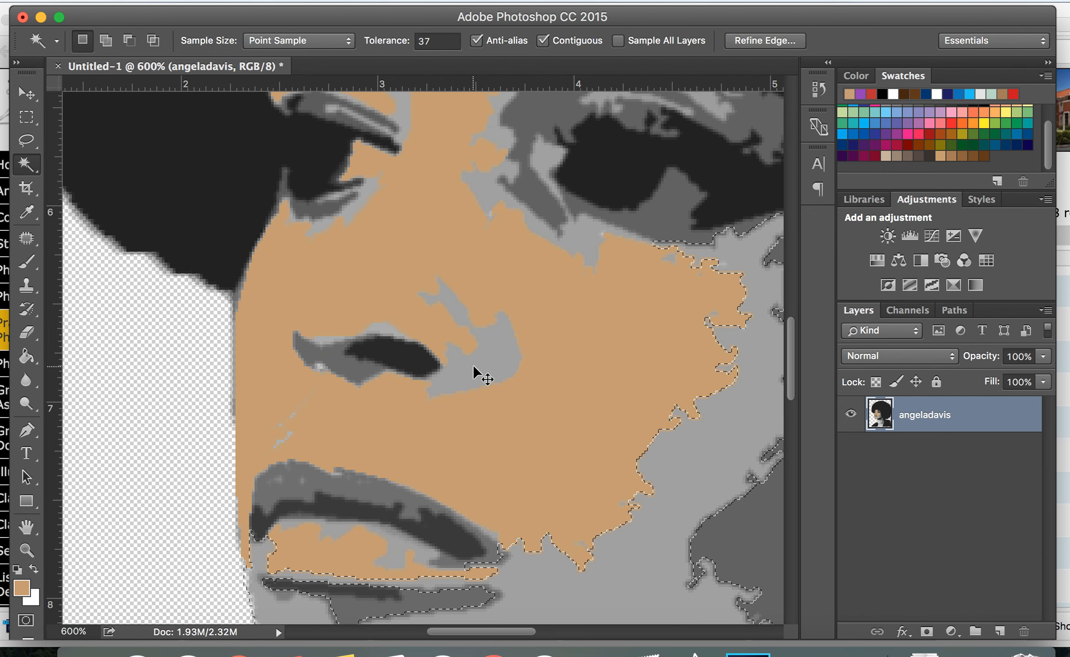
{"action": "left_click", "coordinate": [473, 364], "text": "shift"}
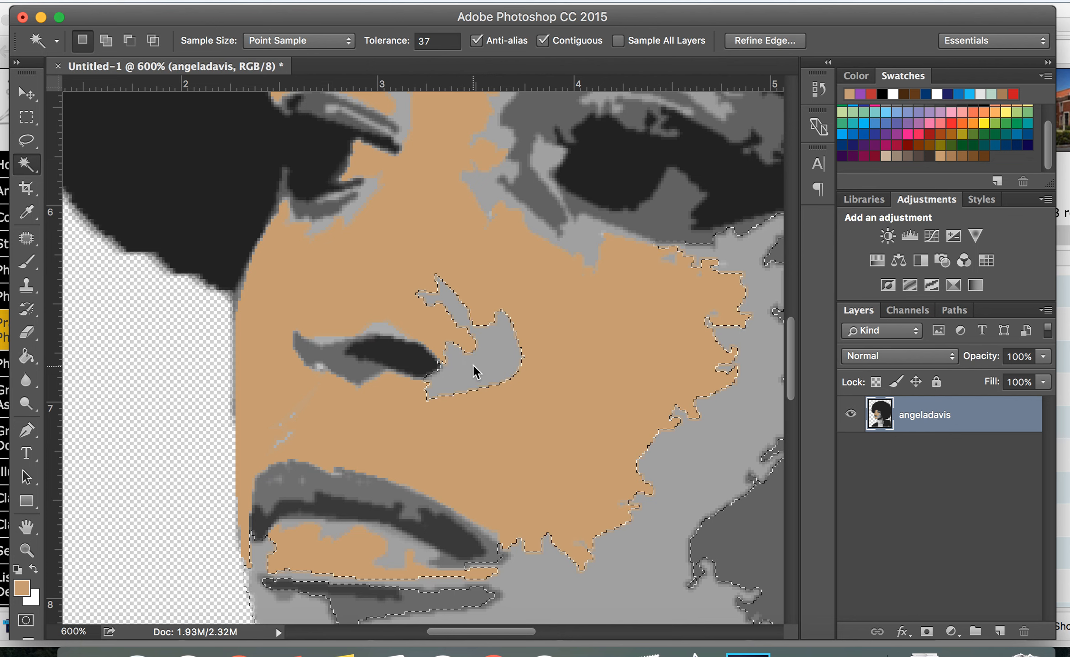
{"action": "left_click", "coordinate": [550, 163], "text": "shift"}
{"action": "left_click", "coordinate": [506, 138], "text": "shift"}
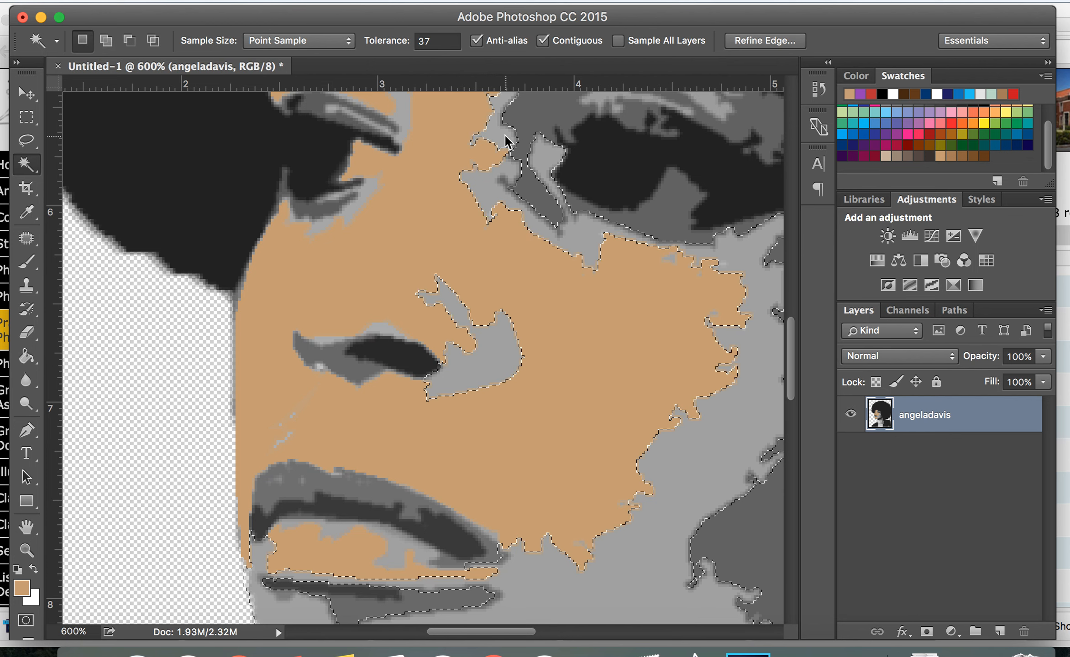
{"action": "left_click", "coordinate": [358, 208], "text": "shift"}
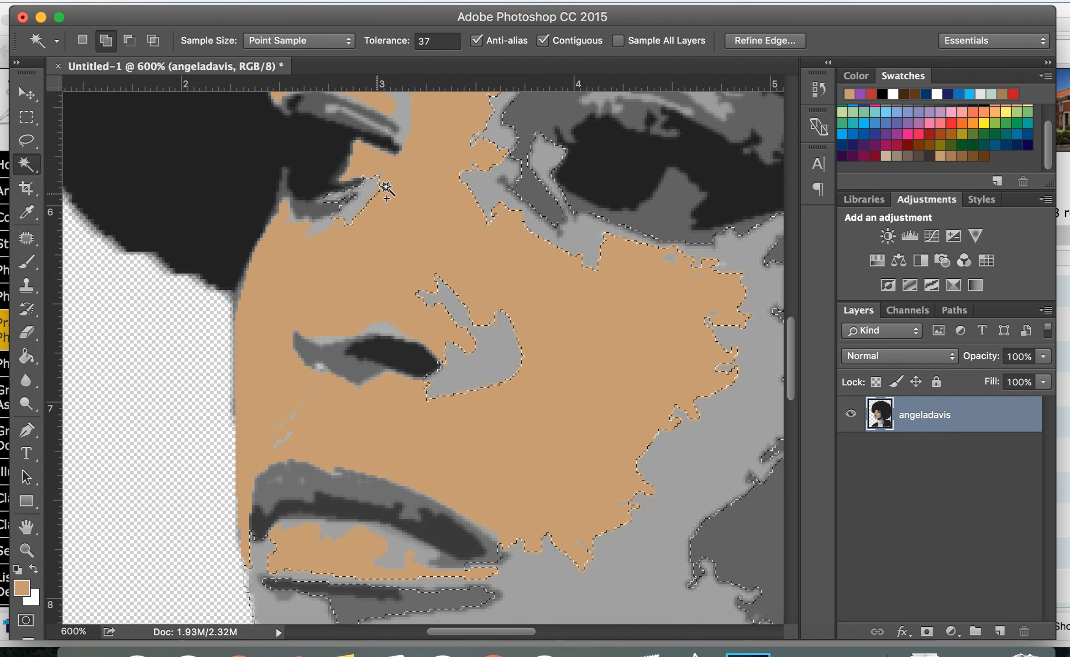
{"action": "left_click", "coordinate": [404, 128], "text": "shift"}
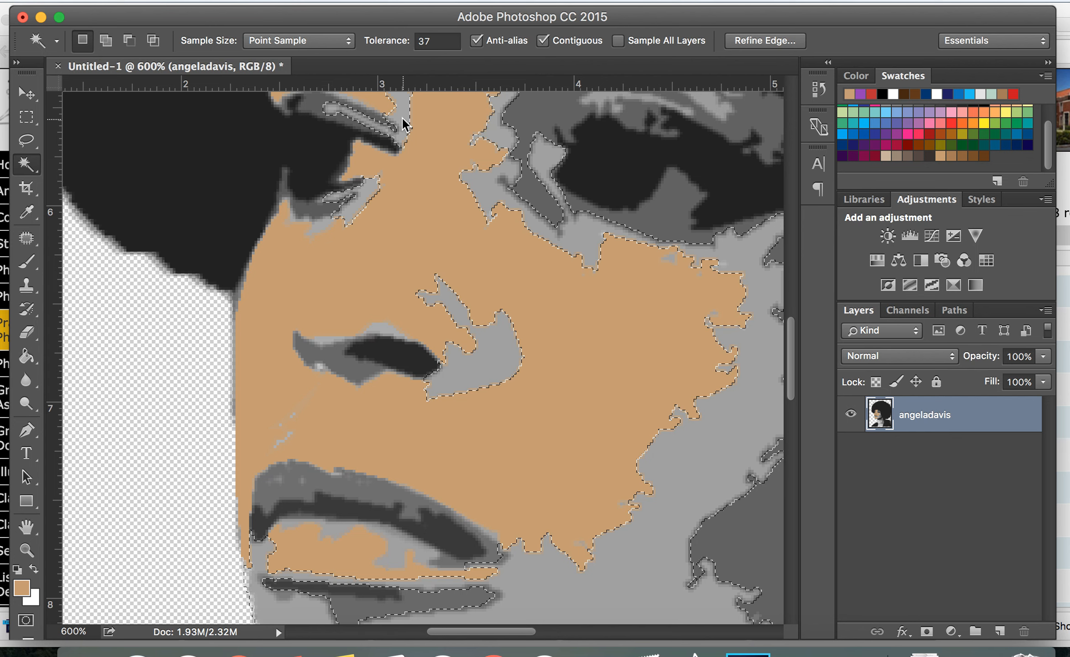
{"action": "left_click", "coordinate": [324, 230], "text": "shift"}
{"action": "left_click", "coordinate": [388, 336], "text": "shift"}
{"action": "left_click", "coordinate": [327, 341], "text": "shift"}
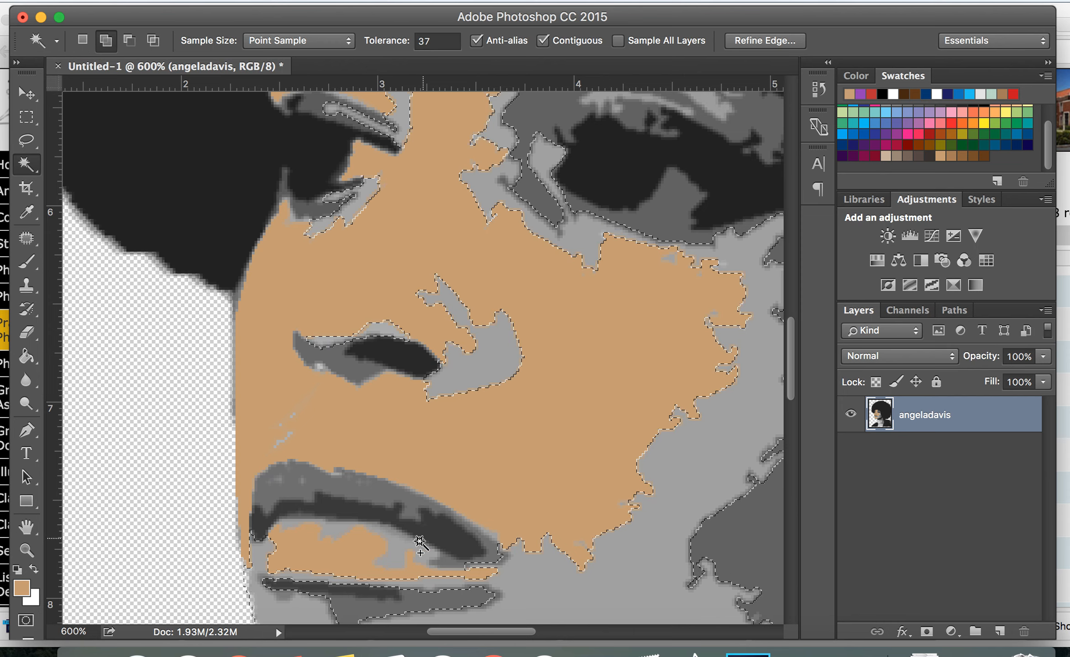
Add the medium-gray area beside the eyebrow to the Magic Wand selection
{"action": "scroll", "coordinate": [530, 574], "scroll_direction": "down", "scroll_amount": 5}
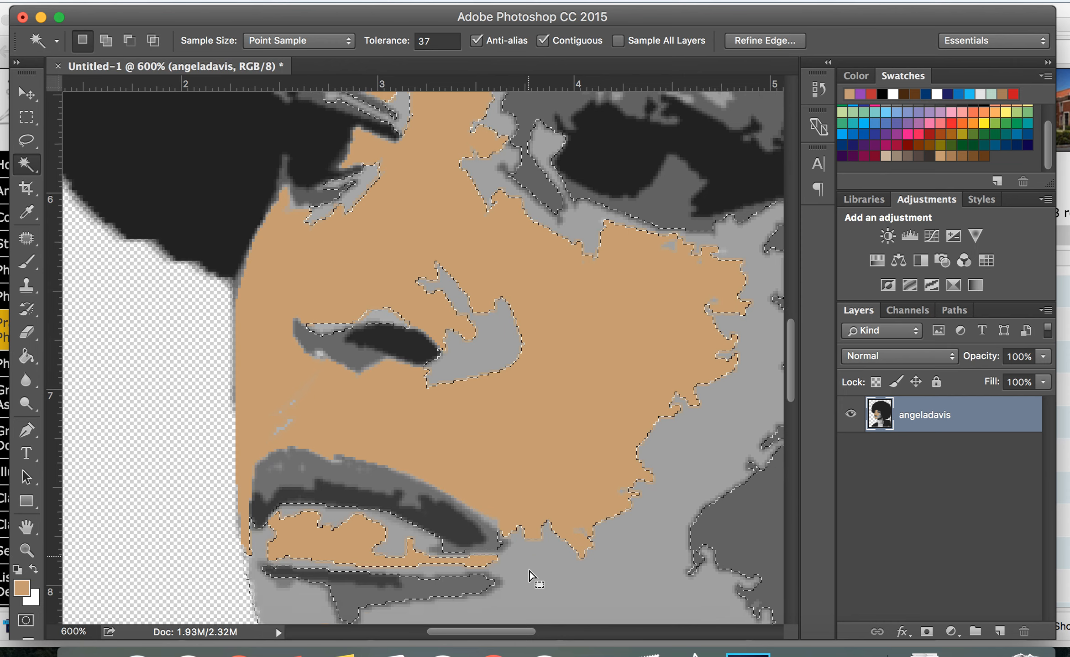
{"action": "scroll", "coordinate": [626, 505], "scroll_direction": "up", "scroll_amount": 10}
{"action": "scroll", "coordinate": [625, 505], "scroll_direction": "right", "scroll_amount": 10}
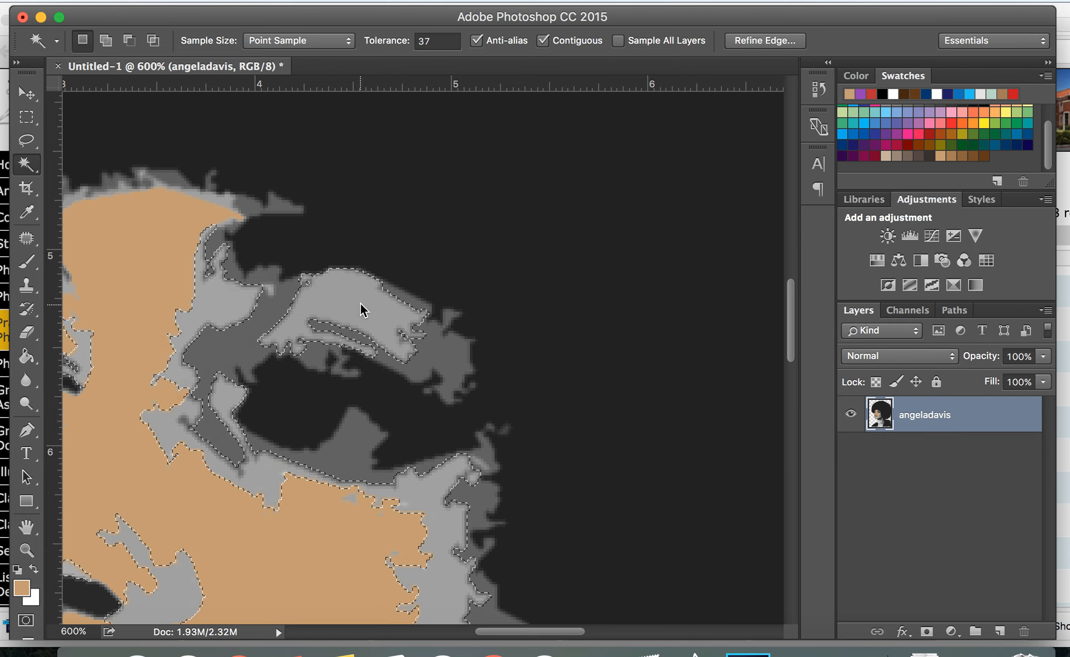
{"action": "scroll", "coordinate": [360, 304], "scroll_direction": "left", "scroll_amount": 10}
{"action": "scroll", "coordinate": [361, 303], "scroll_direction": "up", "scroll_amount": 2}
{"action": "scroll", "coordinate": [360, 303], "scroll_direction": "right", "scroll_amount": 5}
{"action": "left_click", "coordinate": [457, 377], "text": "shift"}
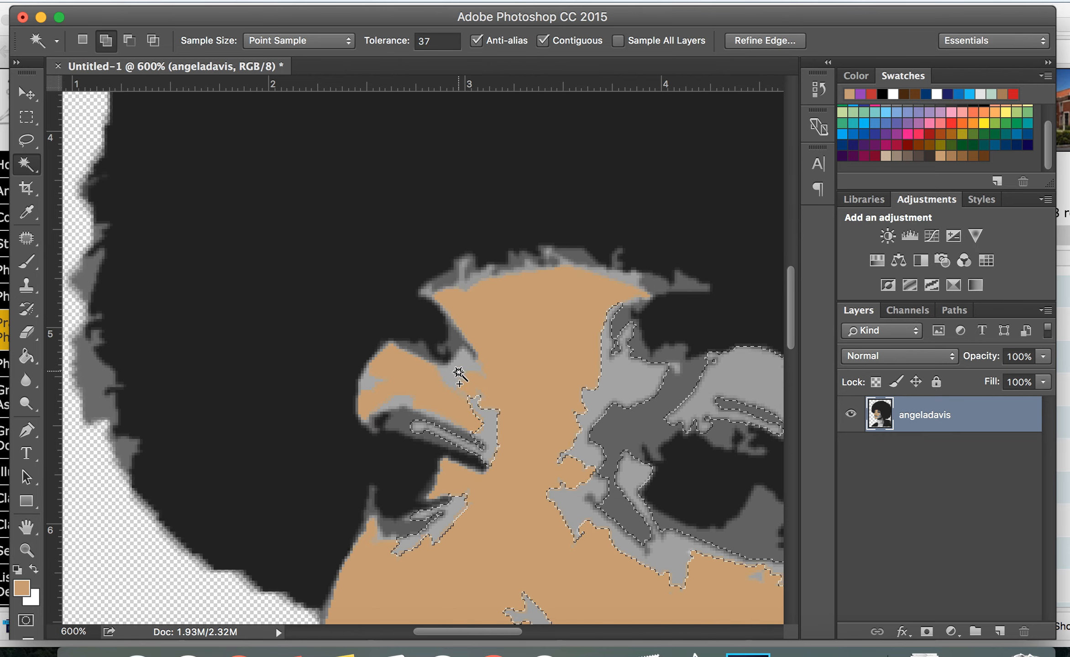
Extend the Magic Wand selection to the remaining medium-gray areas on the brow, cheeks, jaw and neck
{"action": "left_click", "coordinate": [400, 402], "text": "shift"}
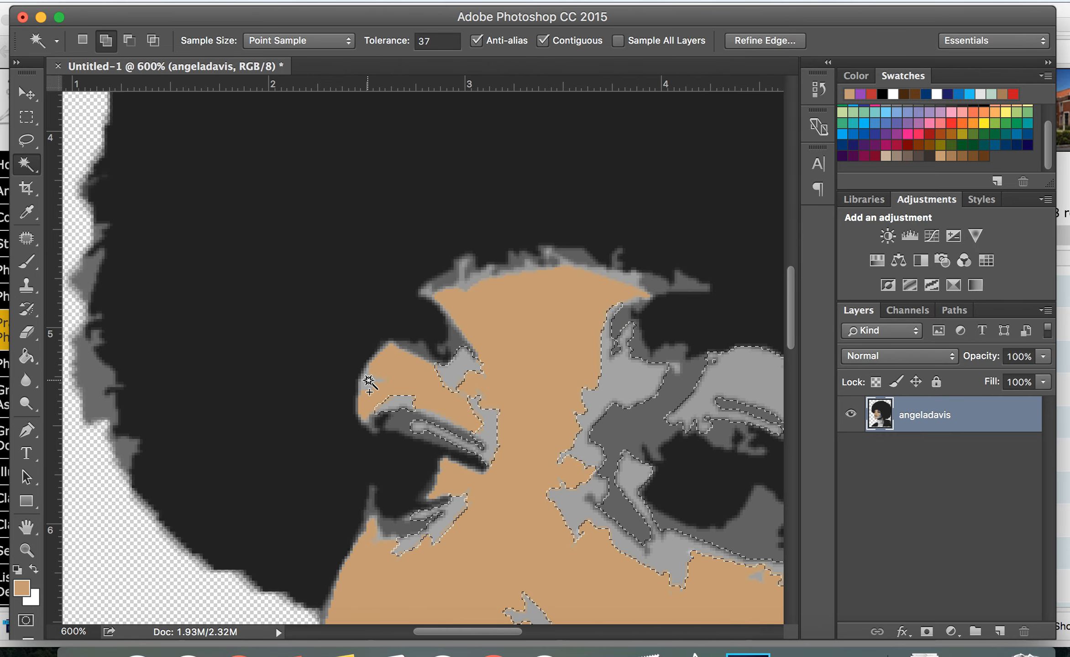
{"action": "left_click", "coordinate": [476, 280], "text": "shift"}
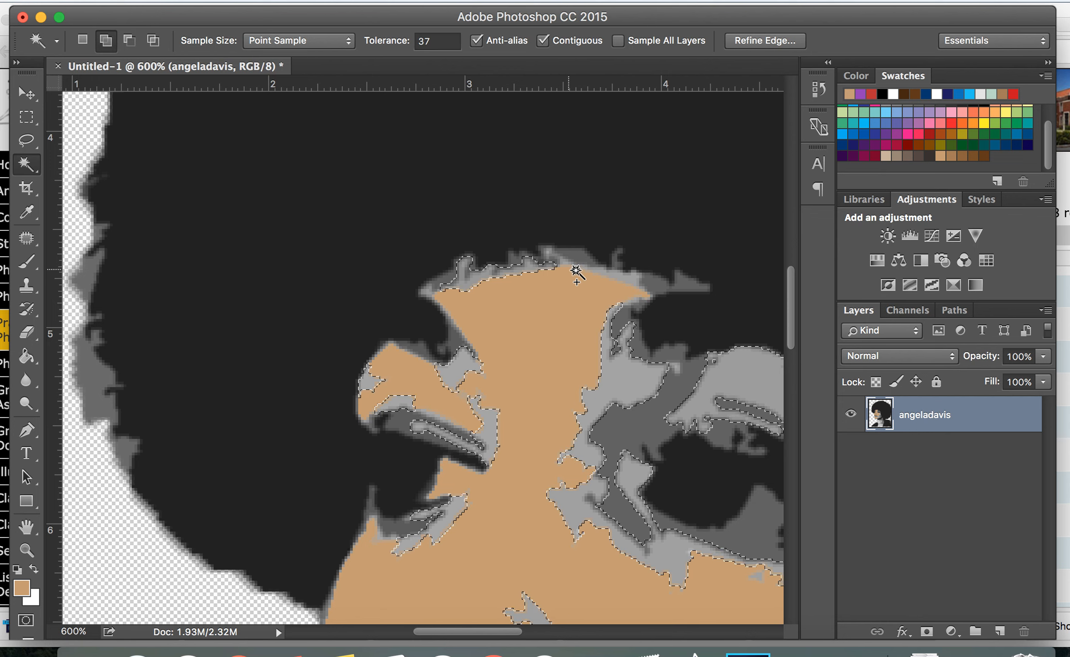
{"action": "left_click", "coordinate": [552, 254], "text": "shift"}
{"action": "left_click", "coordinate": [429, 291], "text": "shift"}
{"action": "scroll", "coordinate": [603, 399], "scroll_direction": "down", "scroll_amount": 10}
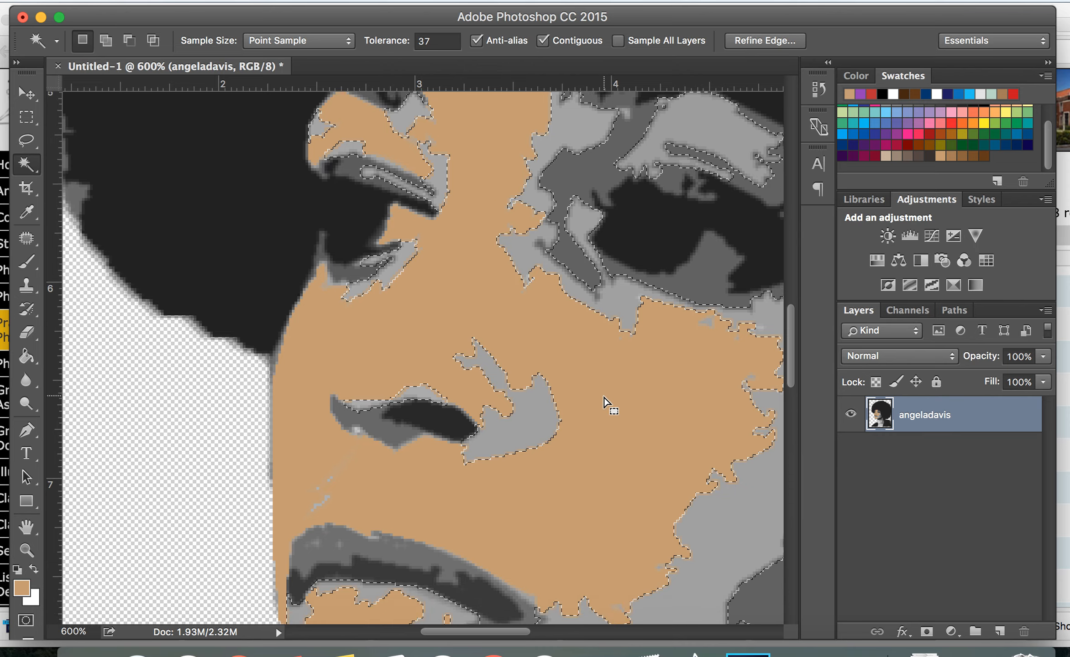
{"action": "left_click", "coordinate": [314, 262], "text": "shift"}
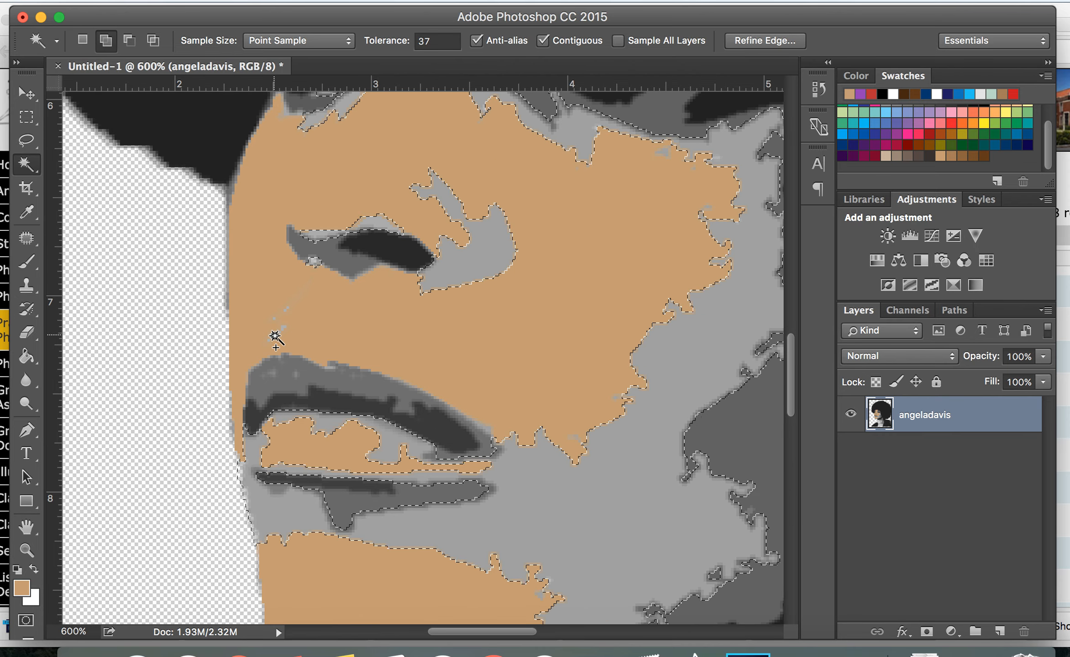
{"action": "scroll", "coordinate": [526, 491], "scroll_direction": "down", "scroll_amount": 7}
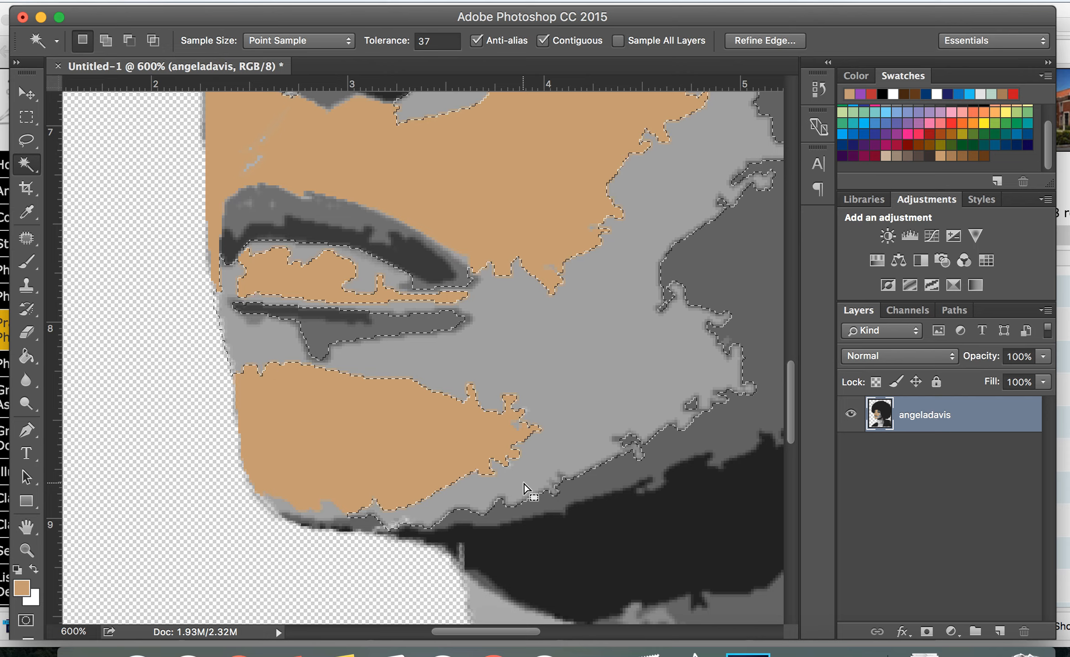
{"action": "left_click", "coordinate": [203, 462], "text": "shift"}
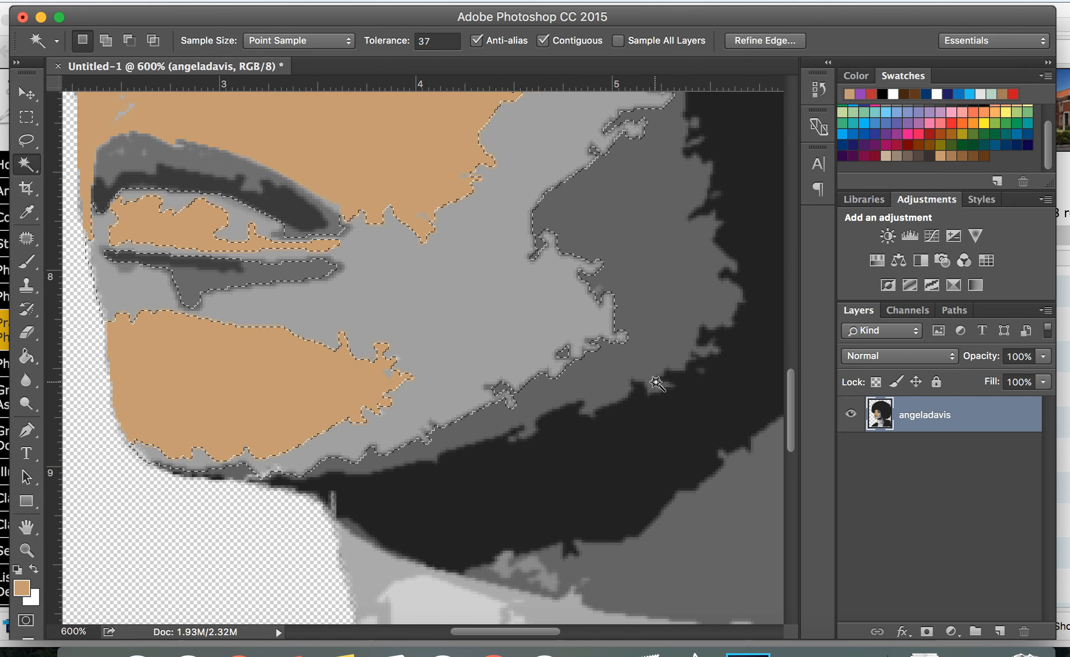
{"action": "scroll", "coordinate": [656, 384], "scroll_direction": "down", "scroll_amount": 5}
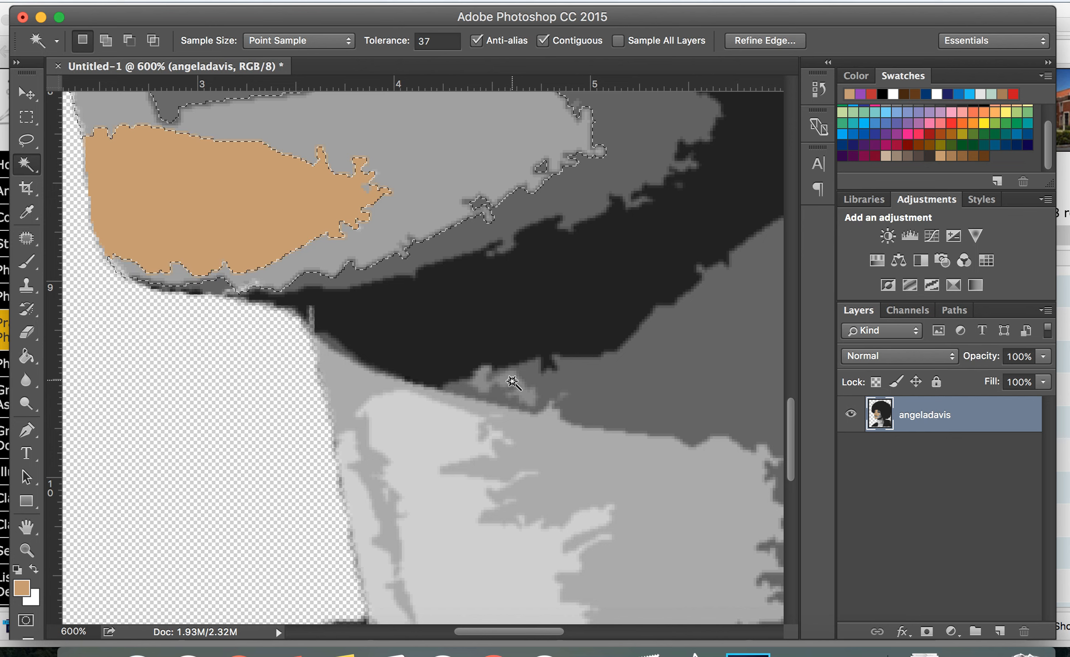
{"action": "left_click", "coordinate": [512, 382], "text": "shift"}
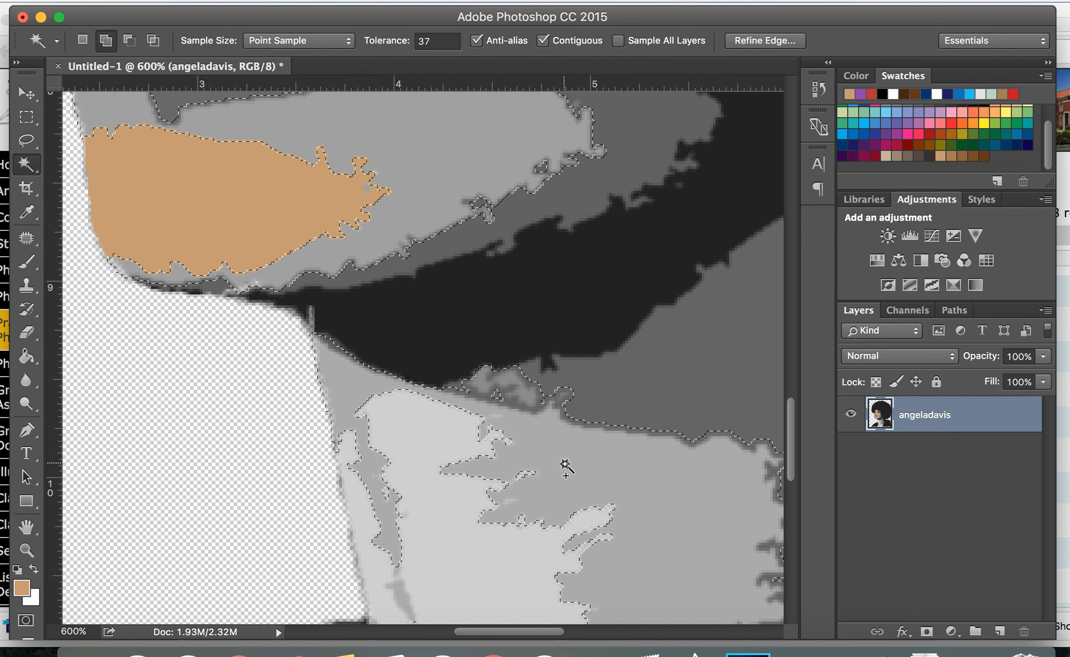
{"action": "scroll", "coordinate": [566, 467], "scroll_direction": "down", "scroll_amount": 4}
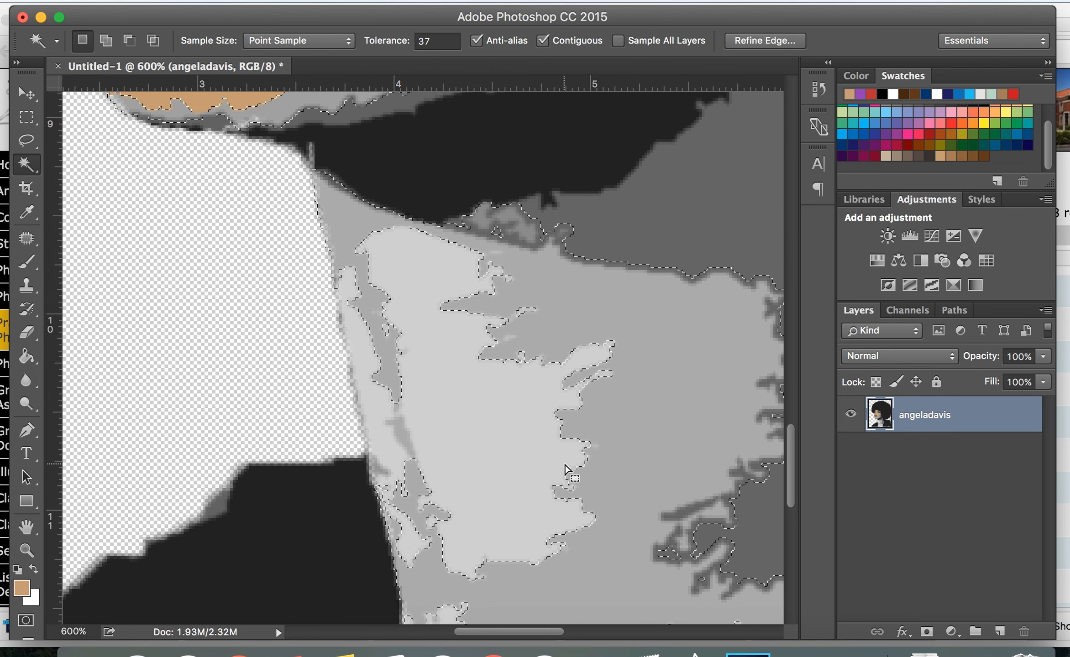
{"action": "scroll", "coordinate": [566, 469], "scroll_direction": "down", "scroll_amount": 3}
{"action": "scroll", "coordinate": [565, 469], "scroll_direction": "up", "scroll_amount": 4}
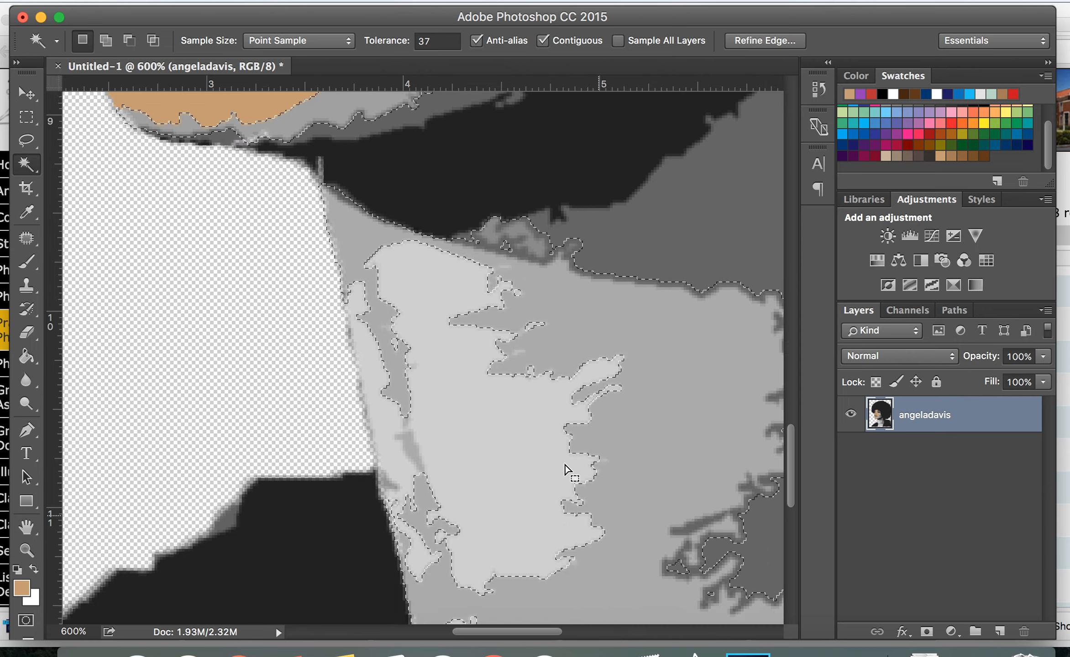
{"action": "scroll", "coordinate": [565, 466], "scroll_direction": "up", "scroll_amount": 8}
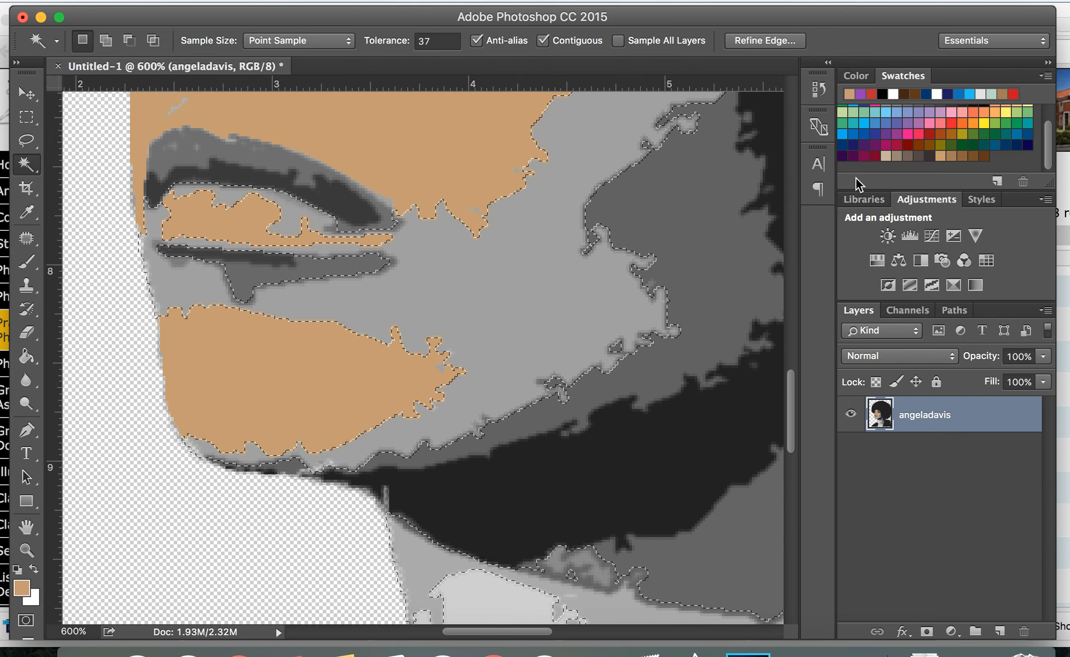
Set the foreground colour to a medium brown swatch and fill the selected cheek, jaw and eye-side areas with the Paint Bucket
{"action": "left_click", "coordinate": [953, 158]}
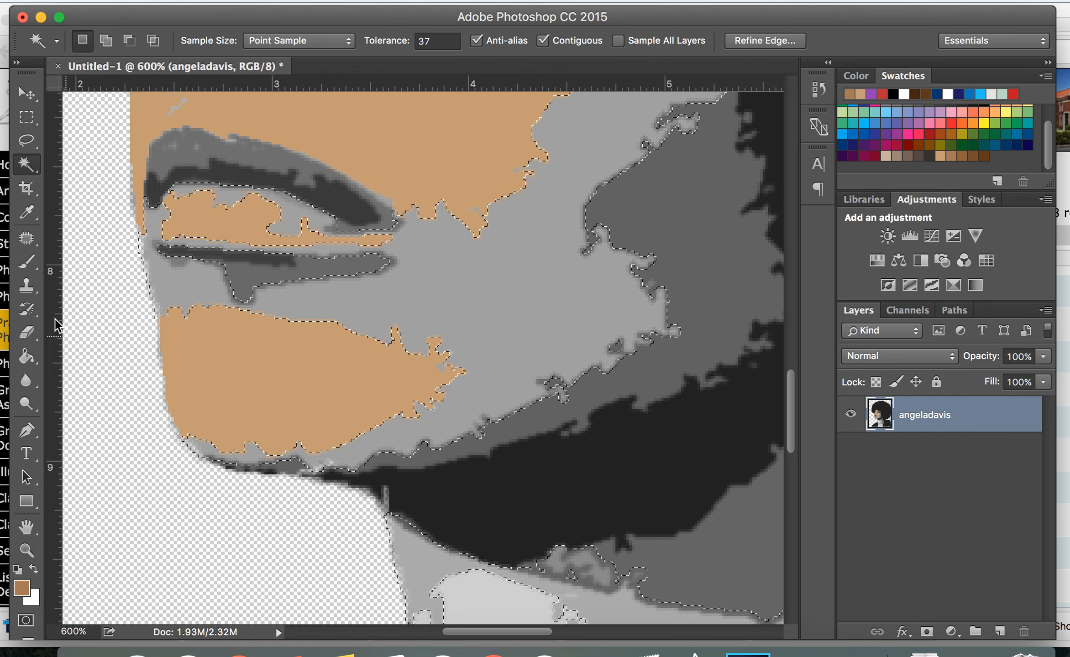
{"action": "left_click", "coordinate": [28, 357]}
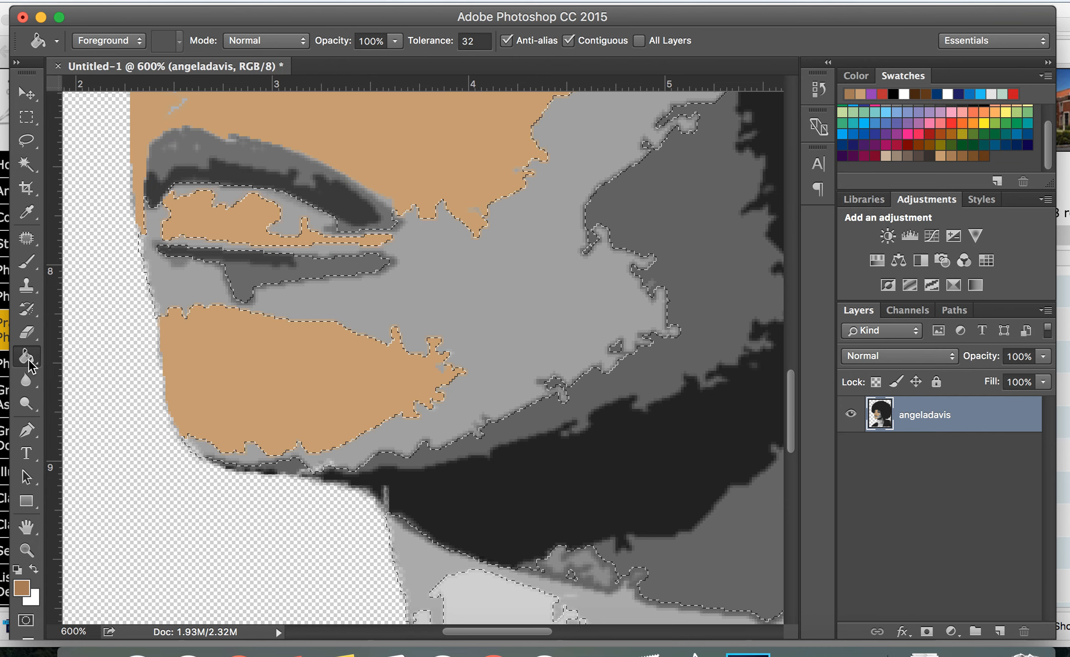
{"action": "left_click", "coordinate": [473, 313]}
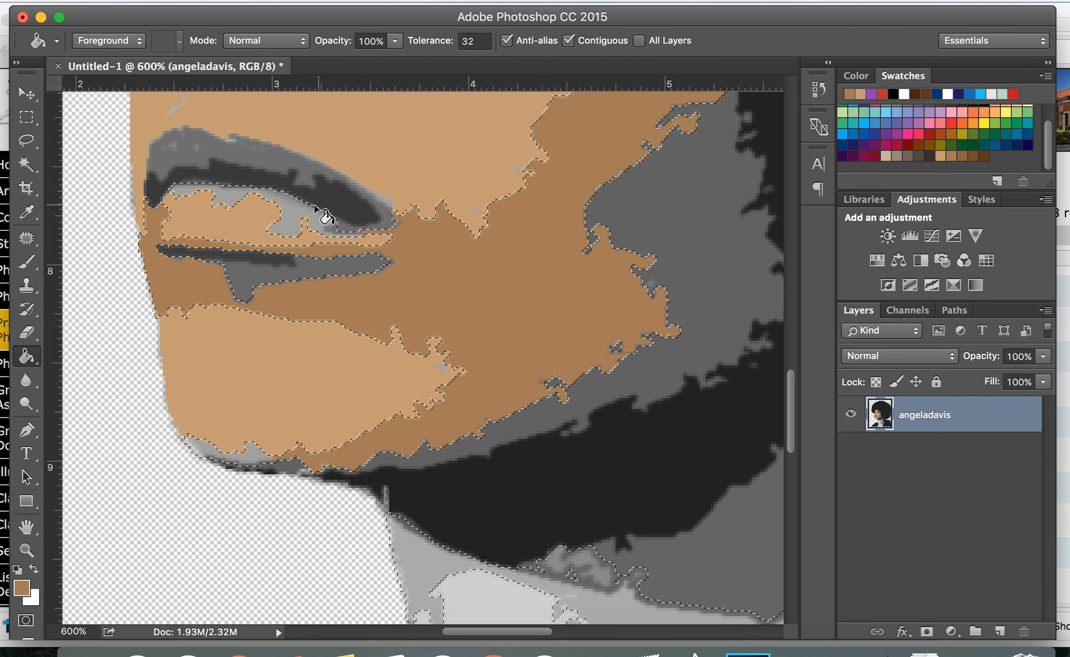
{"action": "scroll", "coordinate": [291, 209], "scroll_direction": "up", "scroll_amount": 10}
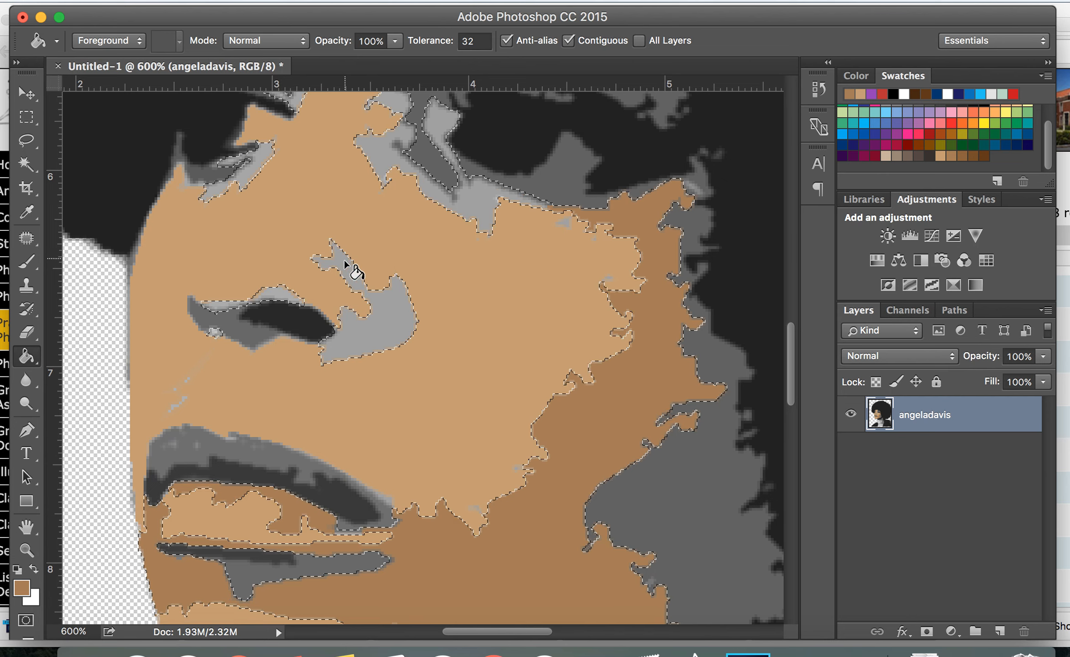
{"action": "left_click", "coordinate": [278, 290]}
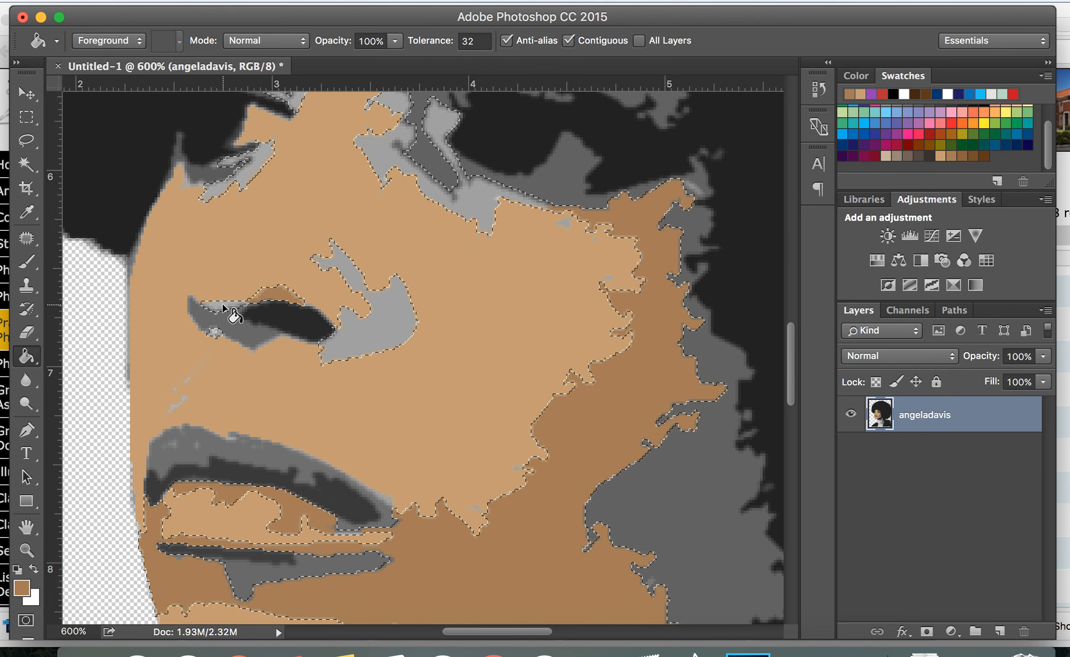
{"action": "left_click", "coordinate": [215, 332]}
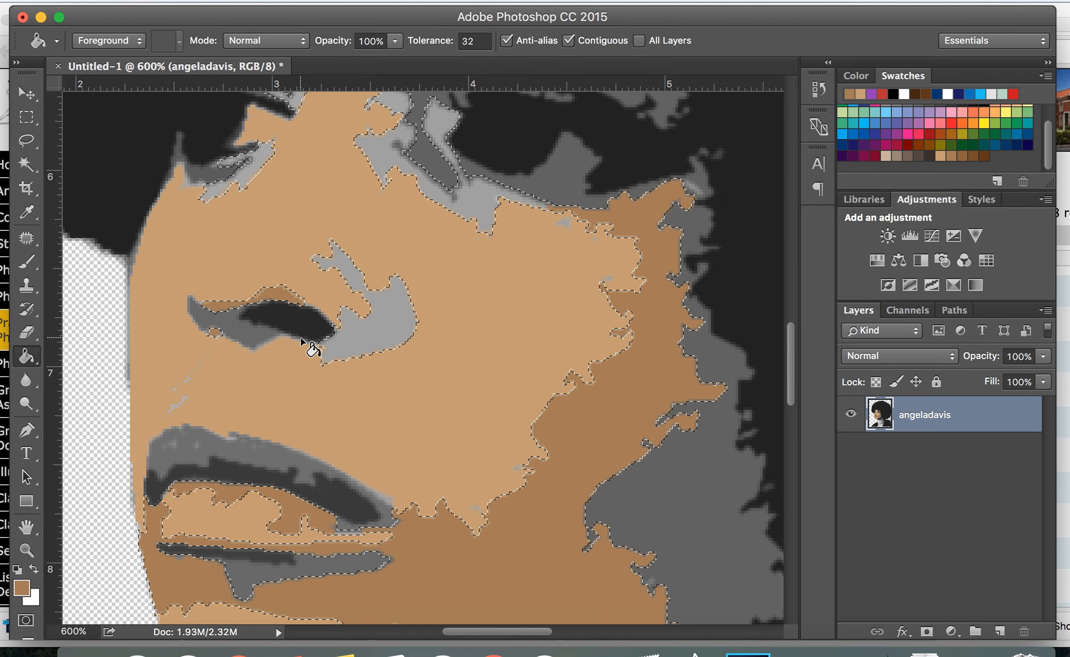
{"action": "left_click", "coordinate": [368, 339]}
{"action": "left_click", "coordinate": [468, 206]}
Fill the remaining selected medium-gray areas around the brows, eyes, forehead and neck with the medium brown
{"action": "scroll", "coordinate": [473, 201], "scroll_direction": "up", "scroll_amount": 2}
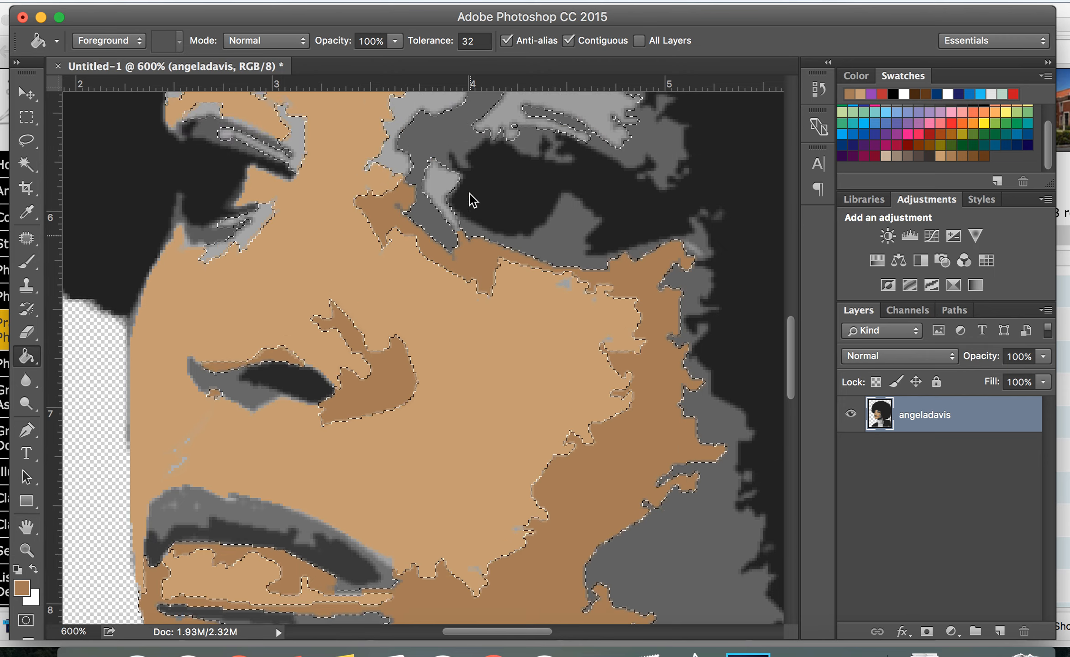
{"action": "scroll", "coordinate": [470, 194], "scroll_direction": "up", "scroll_amount": 2}
{"action": "left_click", "coordinate": [396, 206]}
{"action": "left_click", "coordinate": [440, 229]}
{"action": "left_click", "coordinate": [557, 136]}
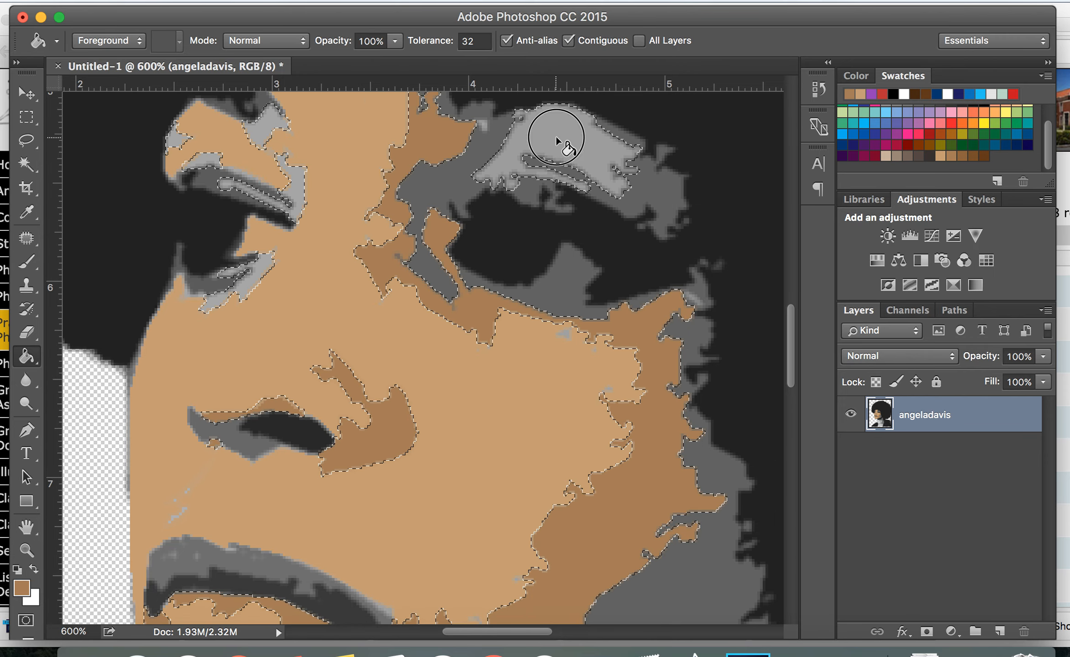
{"action": "left_click", "coordinate": [265, 125]}
{"action": "left_click", "coordinate": [204, 159]}
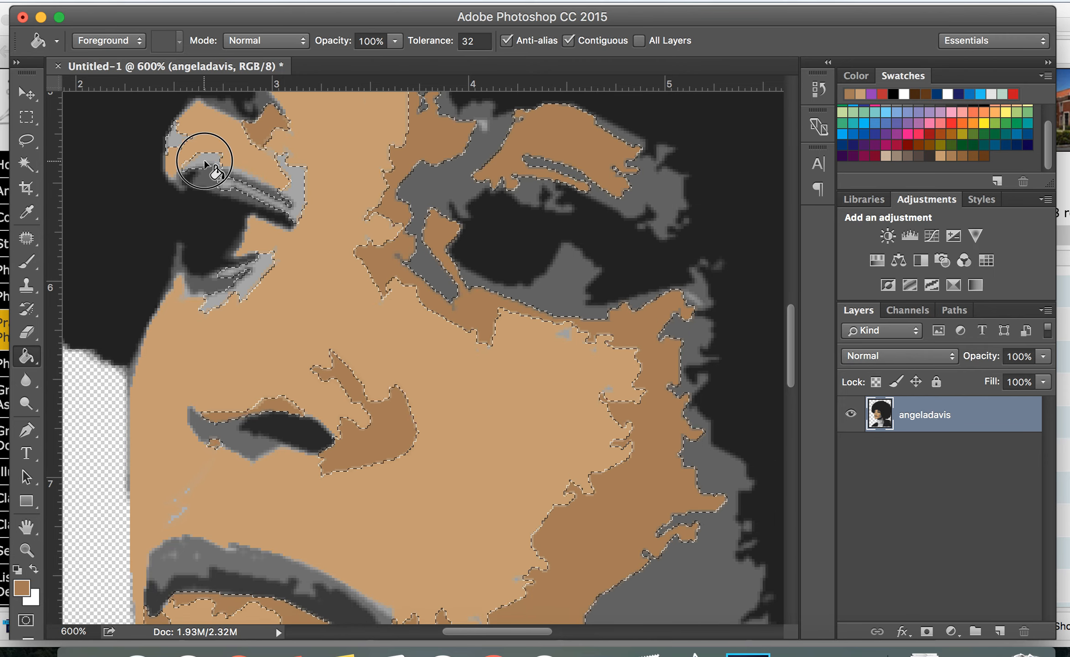
{"action": "left_click", "coordinate": [293, 185]}
{"action": "left_click", "coordinate": [175, 135]}
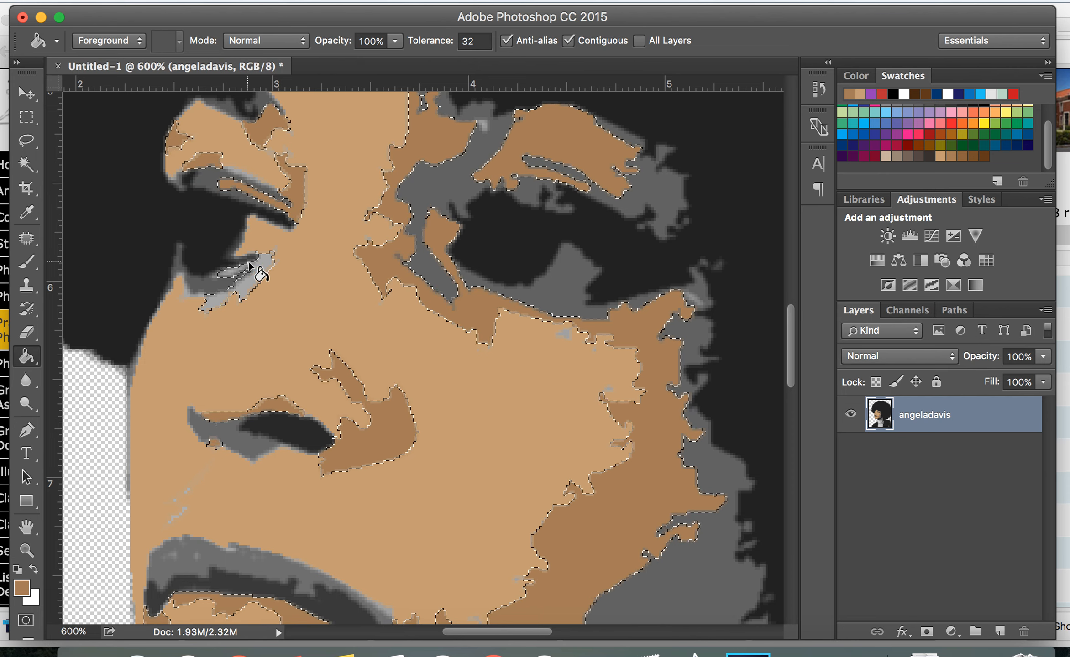
{"action": "left_click", "coordinate": [258, 270]}
{"action": "left_click", "coordinate": [223, 296]}
{"action": "scroll", "coordinate": [374, 319], "scroll_direction": "right", "scroll_amount": 3}
{"action": "scroll", "coordinate": [374, 320], "scroll_direction": "up", "scroll_amount": 3}
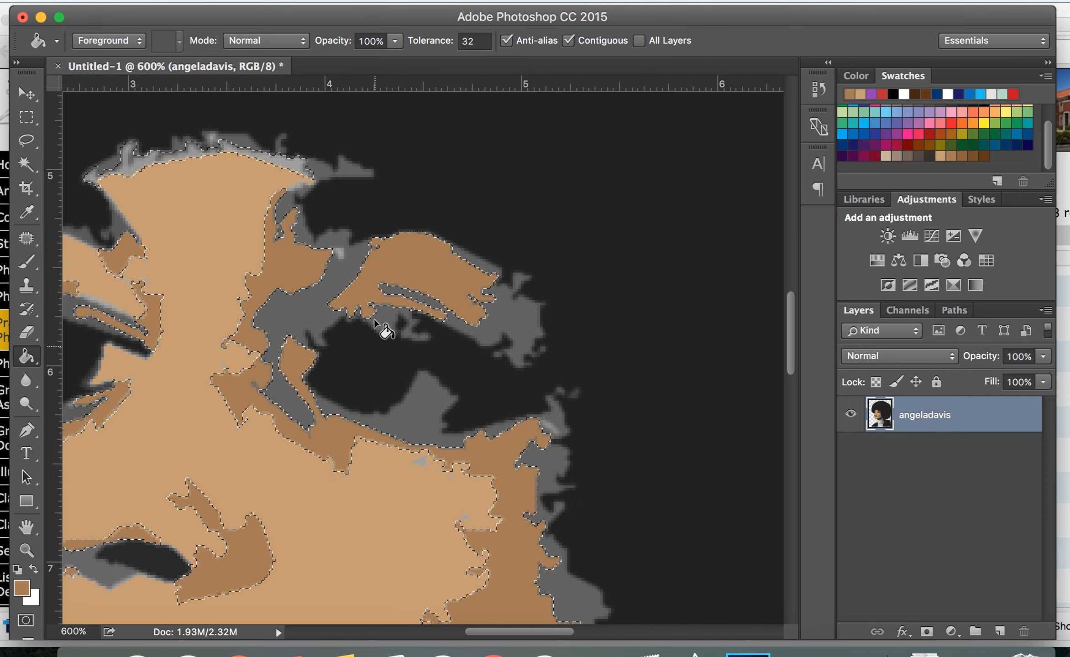
{"action": "scroll", "coordinate": [374, 319], "scroll_direction": "up", "scroll_amount": 3}
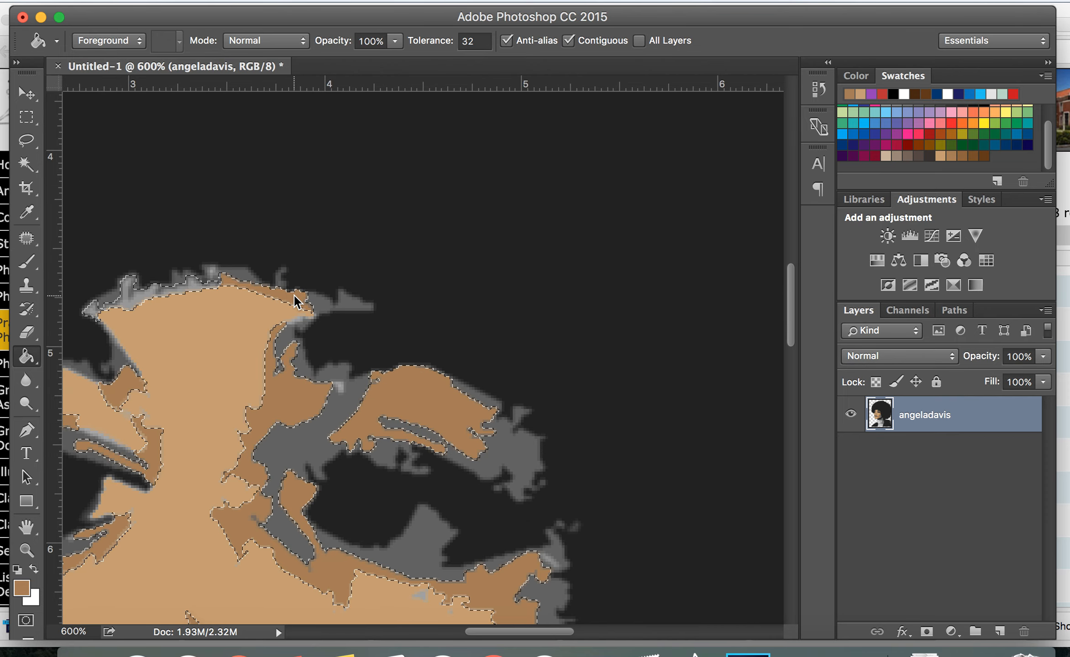
{"action": "left_click", "coordinate": [176, 286]}
{"action": "left_click", "coordinate": [137, 297]}
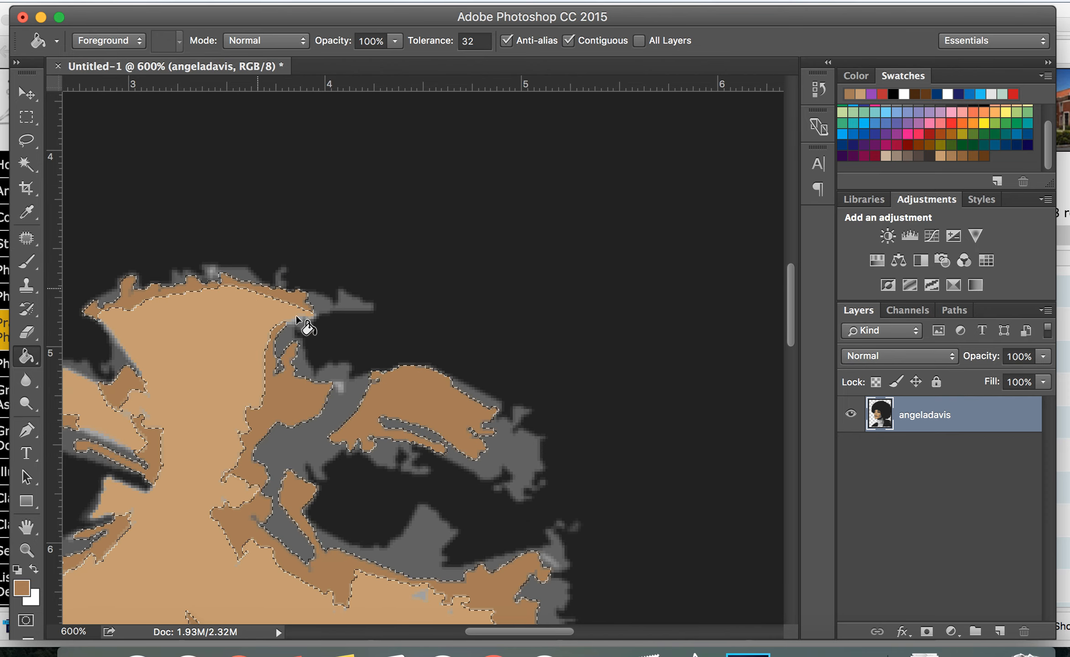
{"action": "scroll", "coordinate": [302, 328], "scroll_direction": "down", "scroll_amount": 15}
{"action": "scroll", "coordinate": [301, 329], "scroll_direction": "right", "scroll_amount": 1}
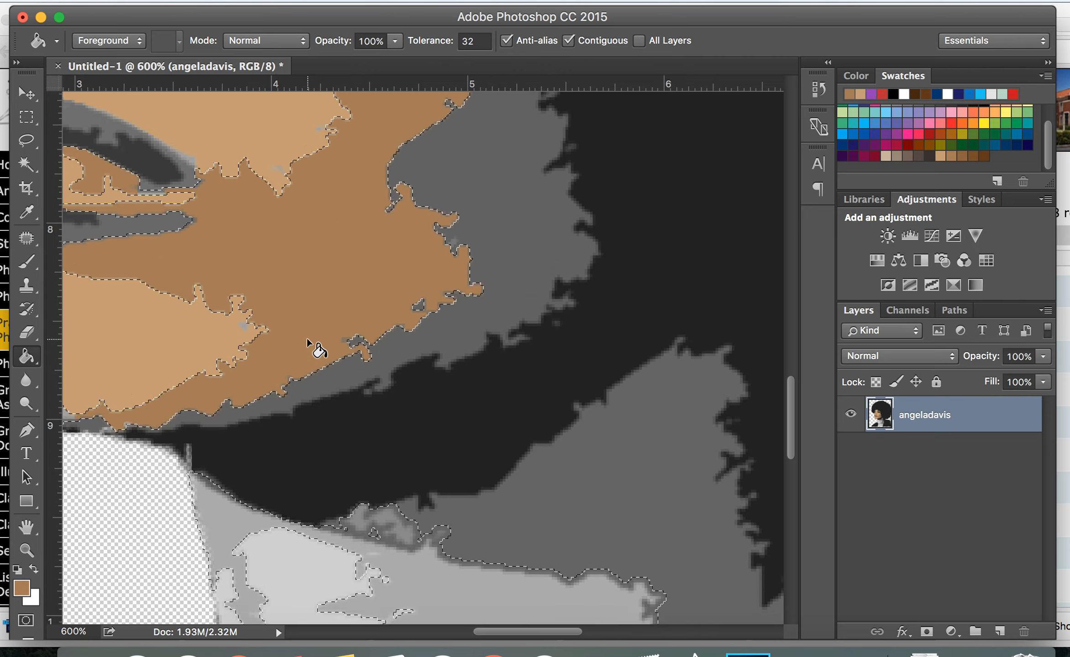
{"action": "scroll", "coordinate": [307, 339], "scroll_direction": "down", "scroll_amount": 6}
{"action": "scroll", "coordinate": [307, 338], "scroll_direction": "right", "scroll_amount": 1}
{"action": "left_click", "coordinate": [449, 317]}
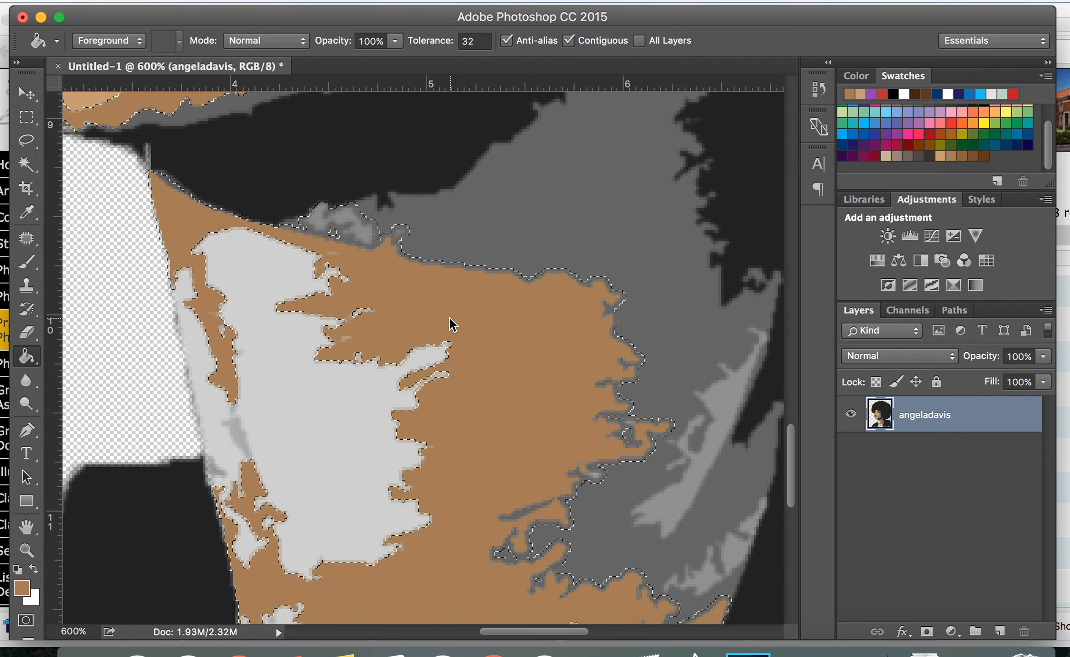
{"action": "scroll", "coordinate": [449, 318], "scroll_direction": "down", "scroll_amount": 8}
{"action": "scroll", "coordinate": [449, 317], "scroll_direction": "right", "scroll_amount": 1}
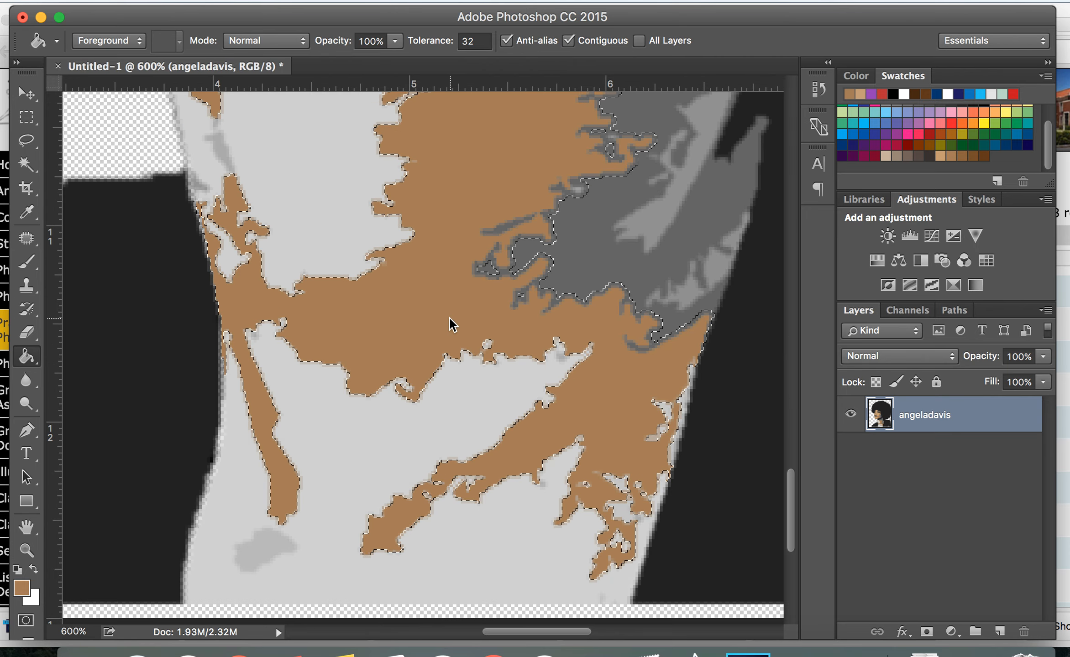
{"action": "scroll", "coordinate": [449, 318], "scroll_direction": "up", "scroll_amount": 6}
{"action": "scroll", "coordinate": [449, 318], "scroll_direction": "right", "scroll_amount": 1}
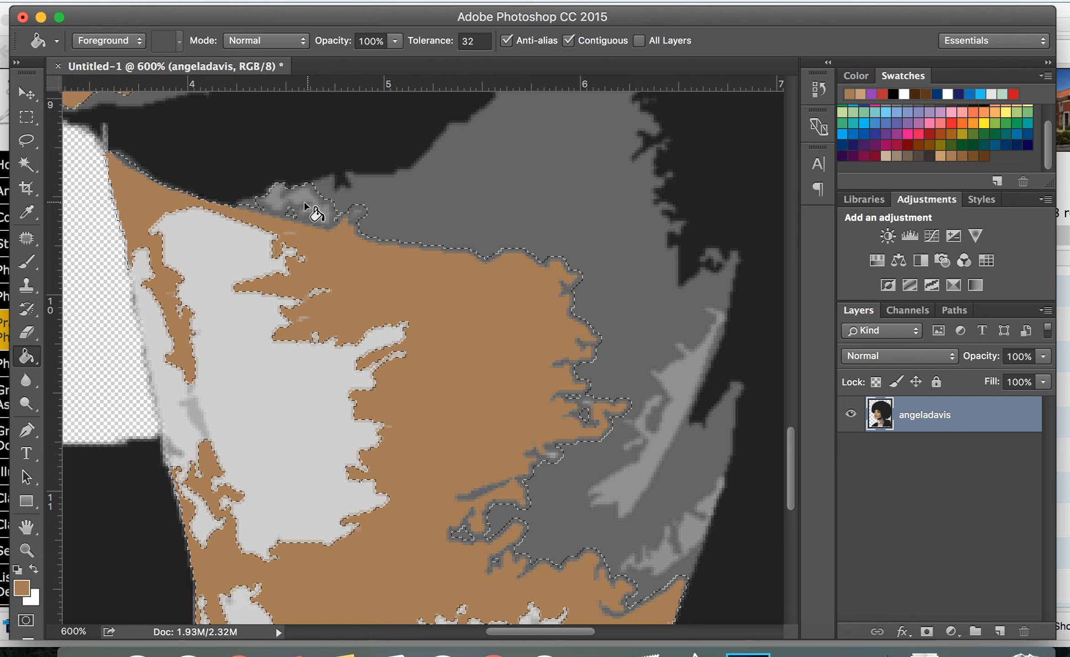
Select the two gray shadow strips along the neck's right edge with the Magic Wand and fill them with the brown
{"action": "left_click", "coordinate": [27, 165]}
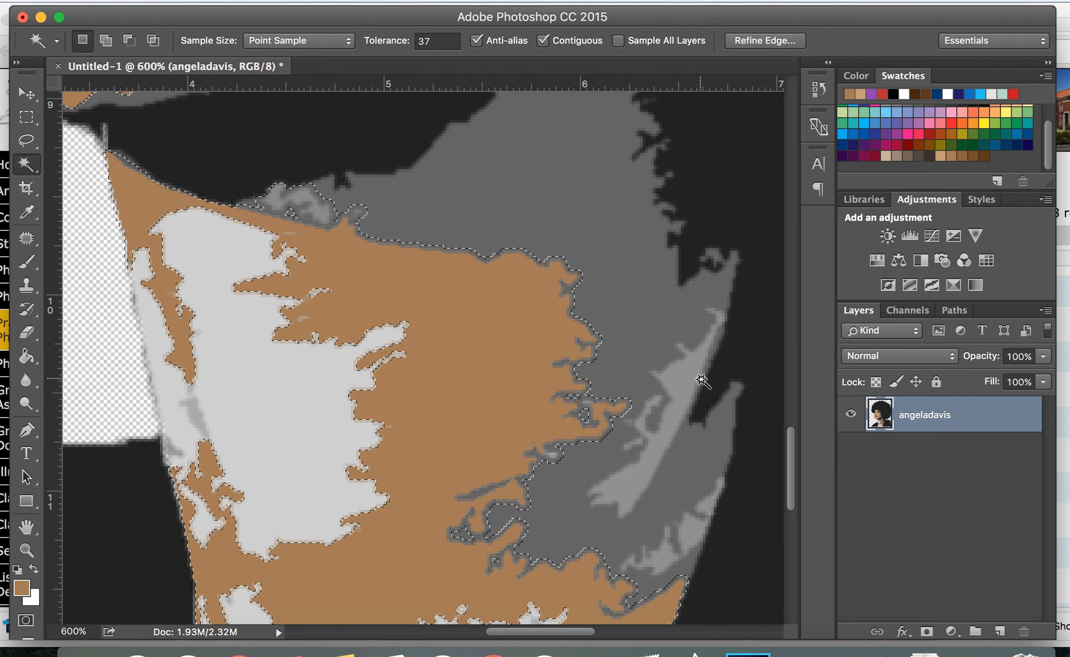
{"action": "left_click", "coordinate": [686, 377]}
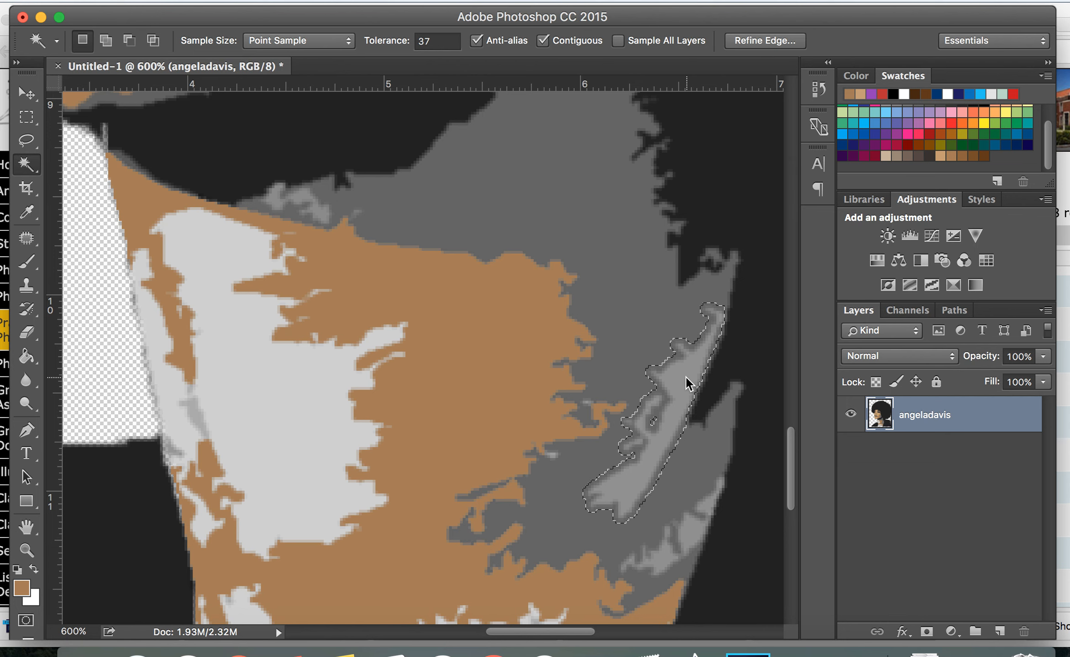
{"action": "left_click", "coordinate": [693, 533], "text": "shift"}
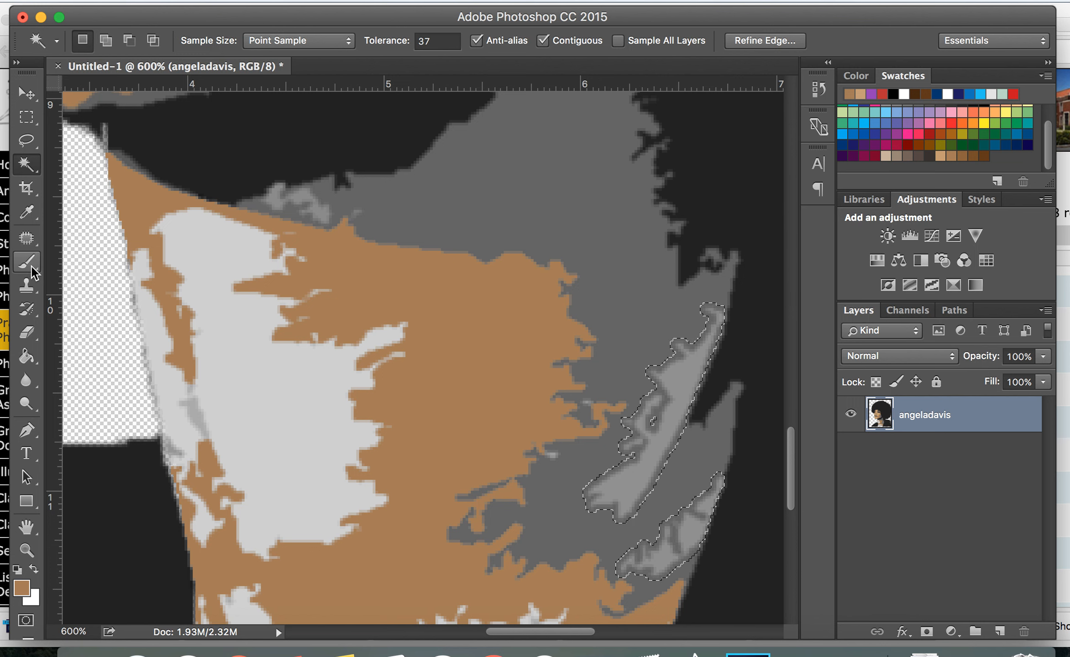
{"action": "left_click", "coordinate": [28, 363]}
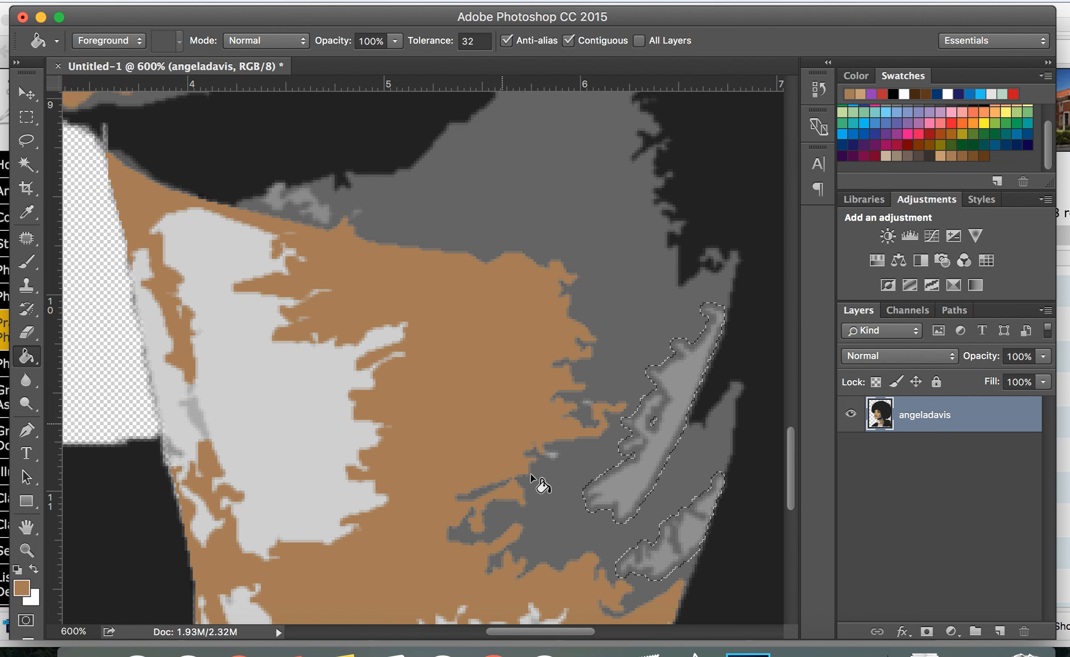
{"action": "left_click", "coordinate": [641, 470]}
{"action": "left_click", "coordinate": [691, 524]}
{"action": "scroll", "coordinate": [486, 368], "scroll_direction": "down", "scroll_amount": 10}
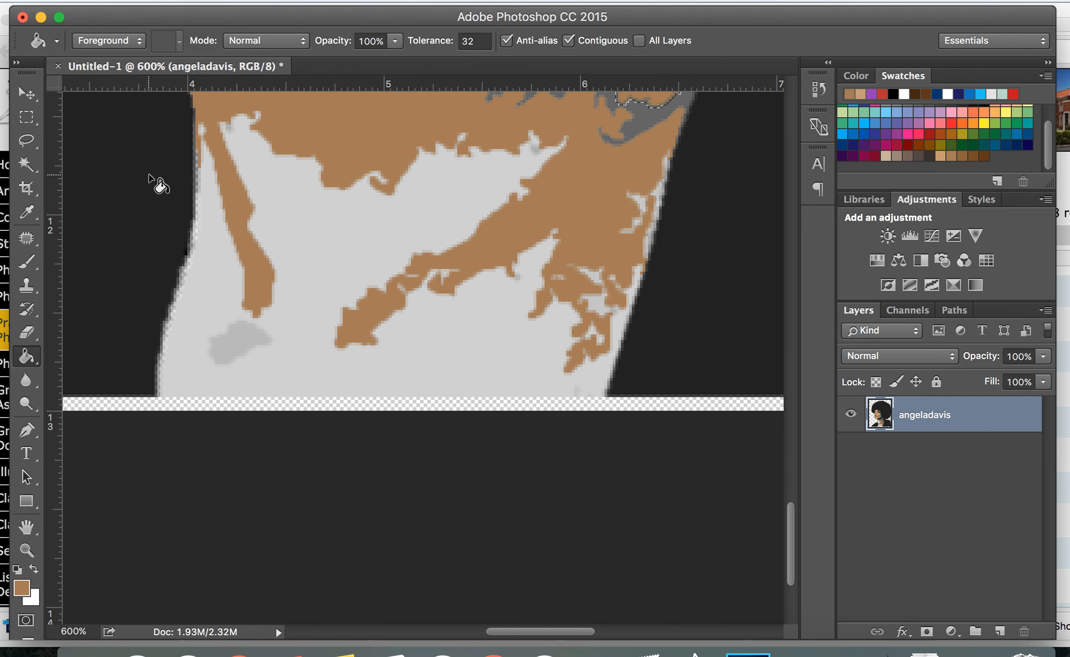
{"action": "left_click", "coordinate": [25, 164]}
{"action": "left_click", "coordinate": [234, 346]}
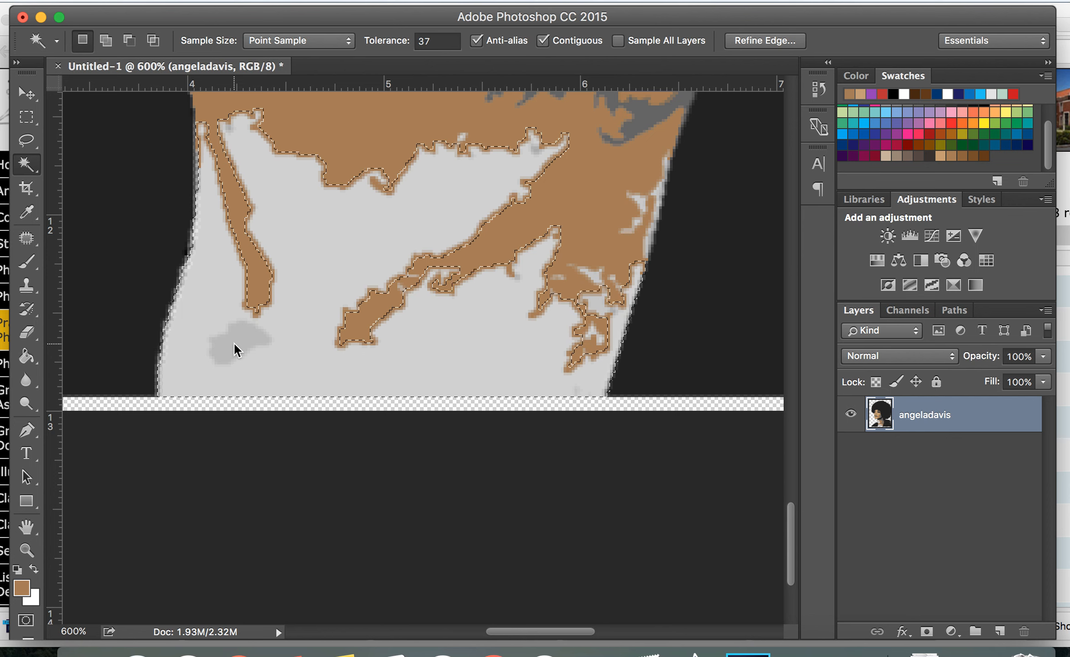
{"action": "left_click", "coordinate": [289, 343]}
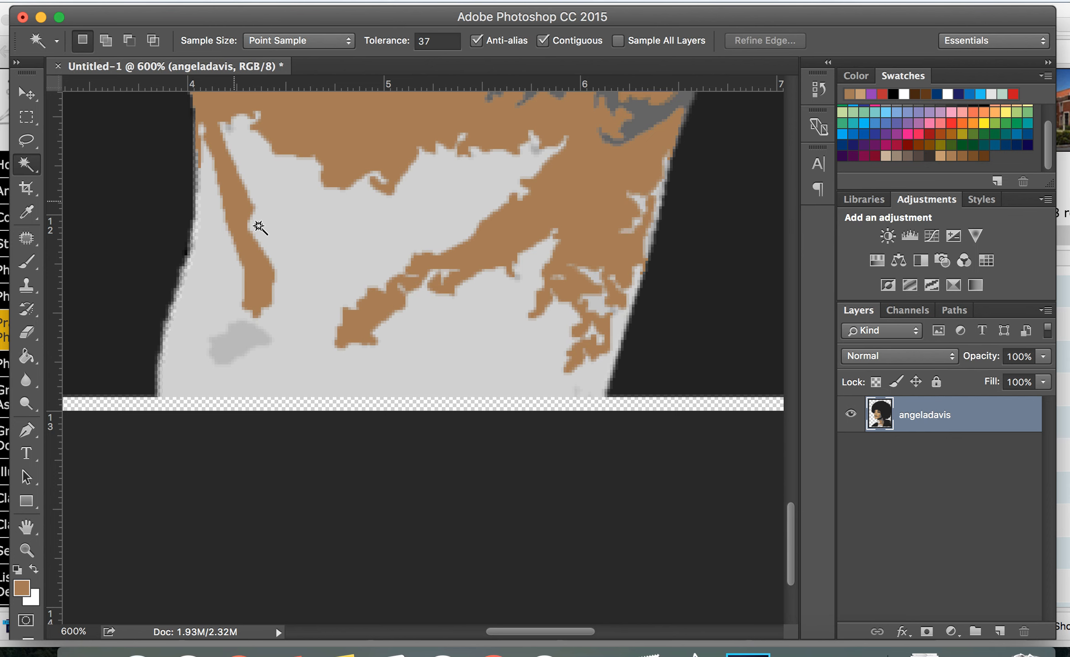
Select a small gray patch between the brows with the Magic Wand and fill it with the medium brown using the Paint Bucket
{"action": "scroll", "coordinate": [282, 359], "scroll_direction": "up", "scroll_amount": 10}
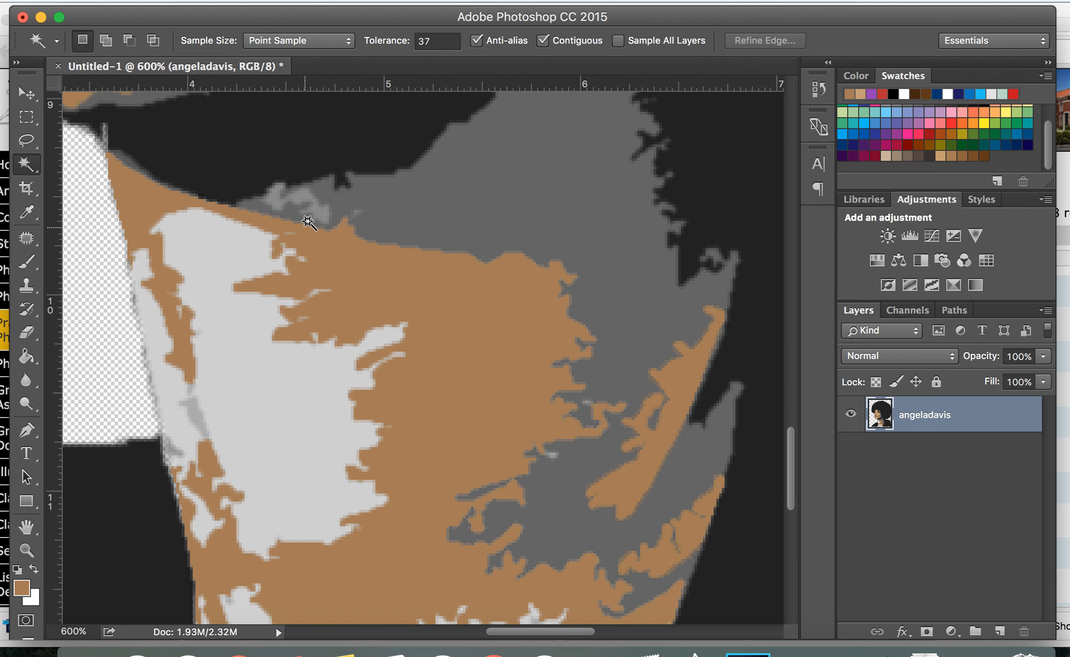
{"action": "left_click", "coordinate": [305, 205]}
{"action": "left_click", "coordinate": [194, 418]}
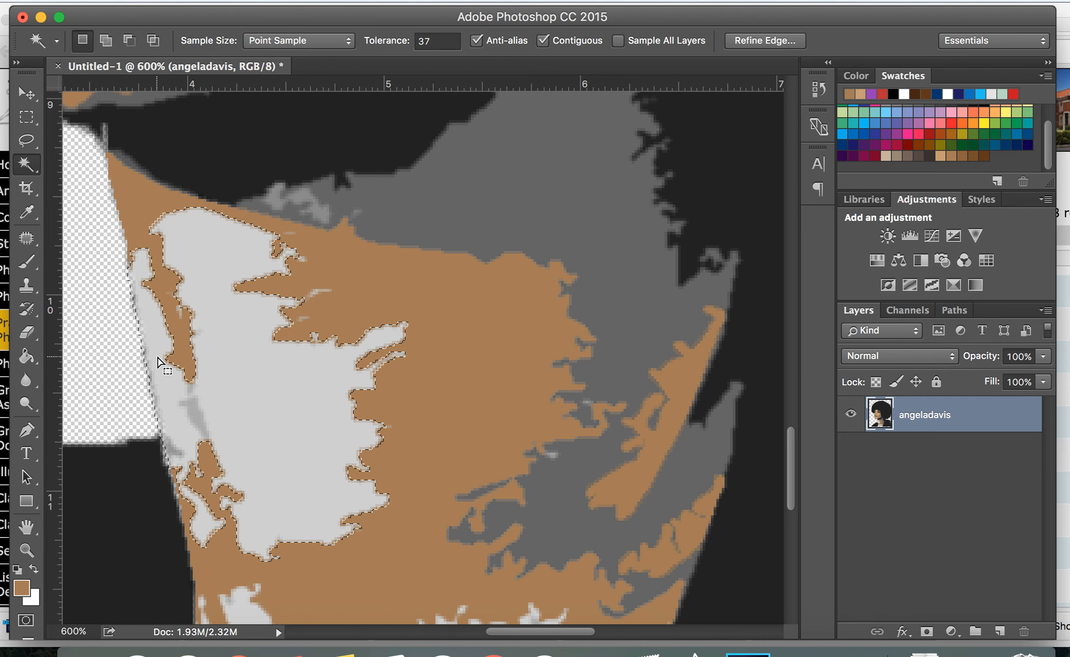
{"action": "scroll", "coordinate": [160, 363], "scroll_direction": "up", "scroll_amount": 10}
{"action": "scroll", "coordinate": [159, 363], "scroll_direction": "left", "scroll_amount": 8}
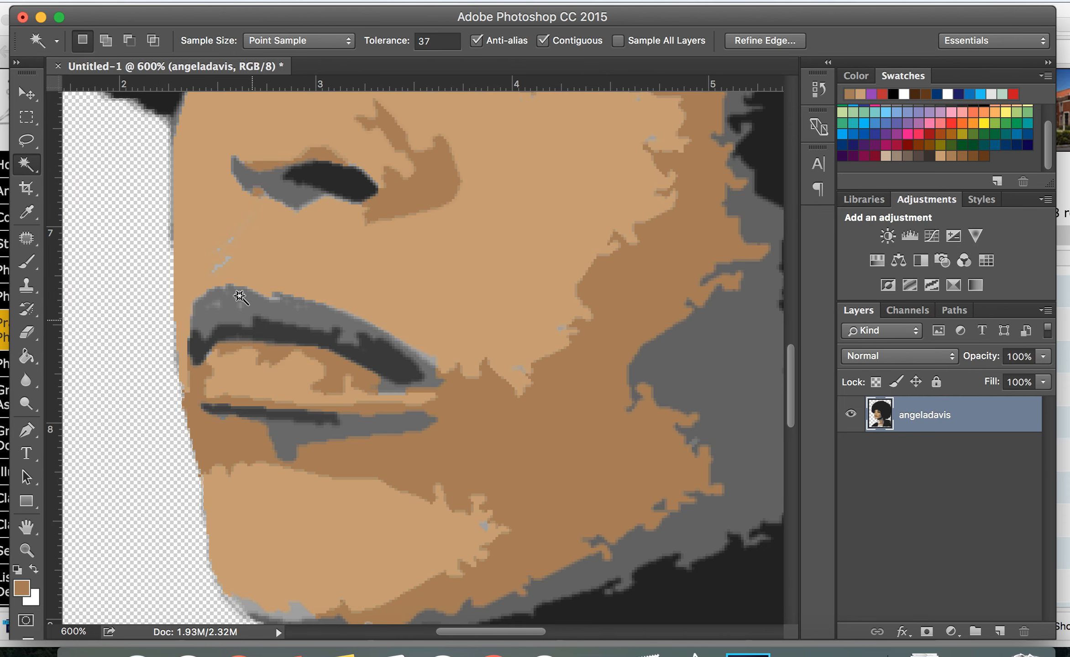
{"action": "scroll", "coordinate": [429, 280], "scroll_direction": "up", "scroll_amount": 10}
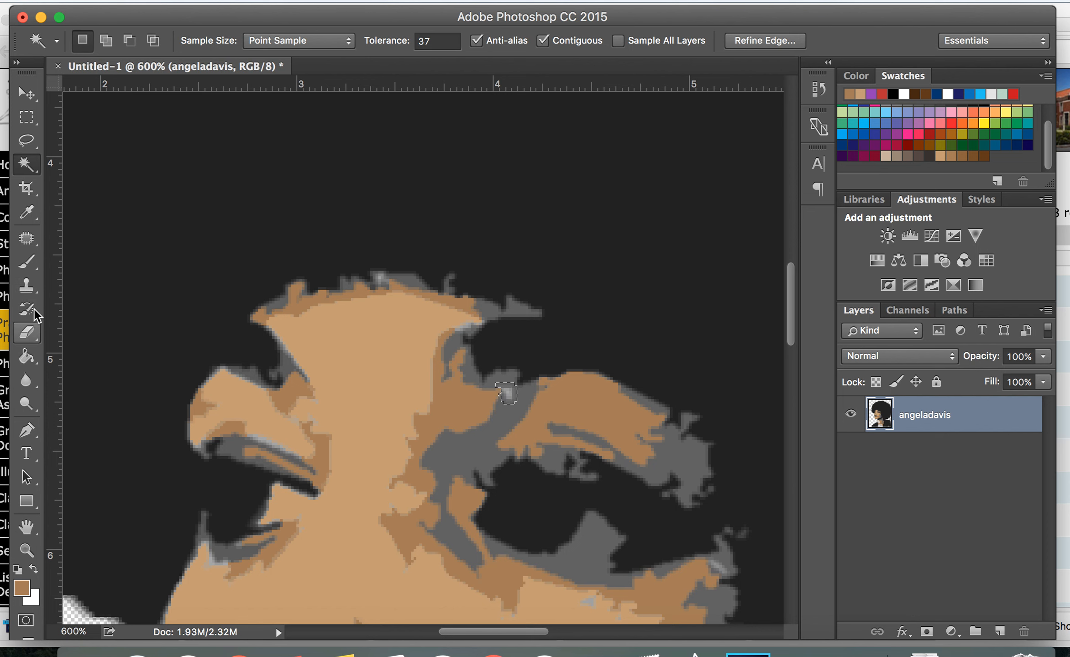
{"action": "left_click", "coordinate": [36, 291]}
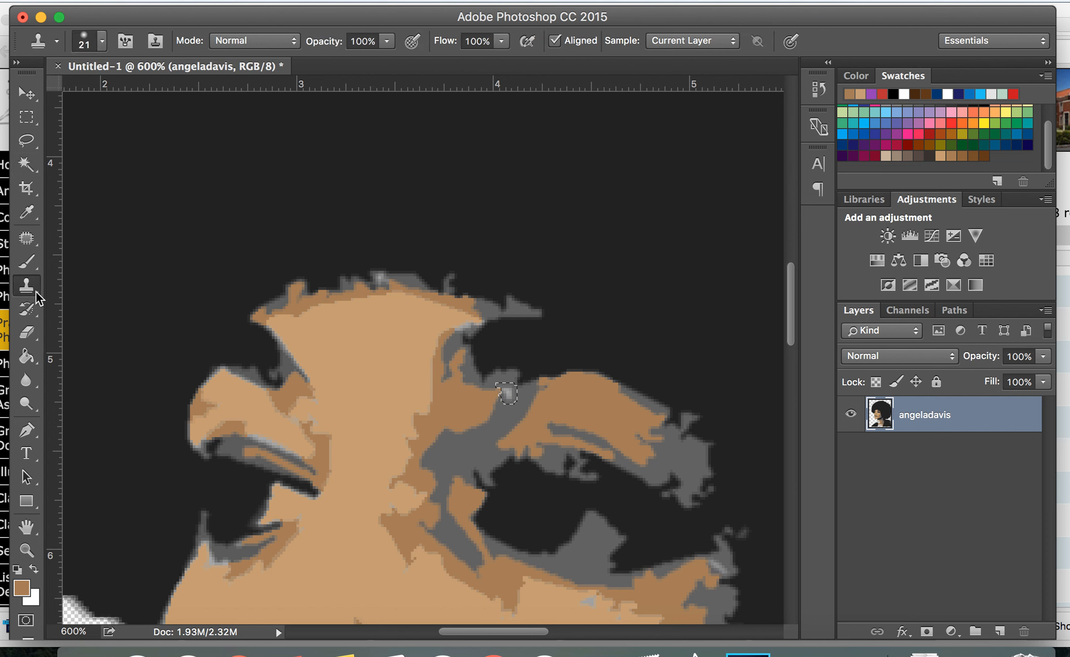
{"action": "left_click", "coordinate": [36, 292]}
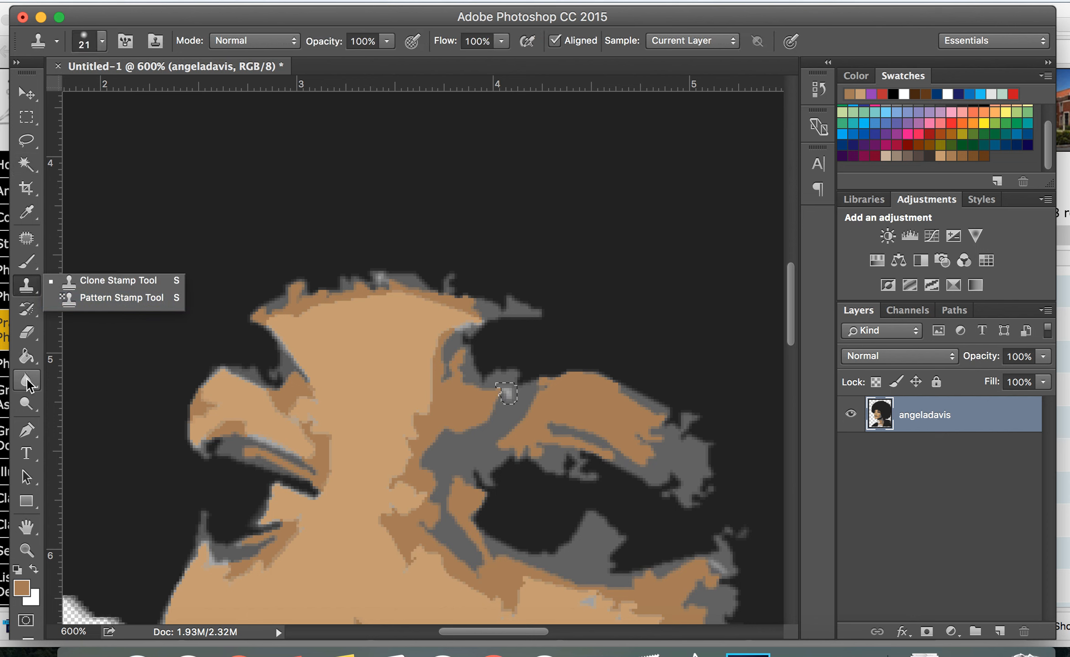
{"action": "left_click", "coordinate": [26, 356]}
{"action": "left_click", "coordinate": [510, 394]}
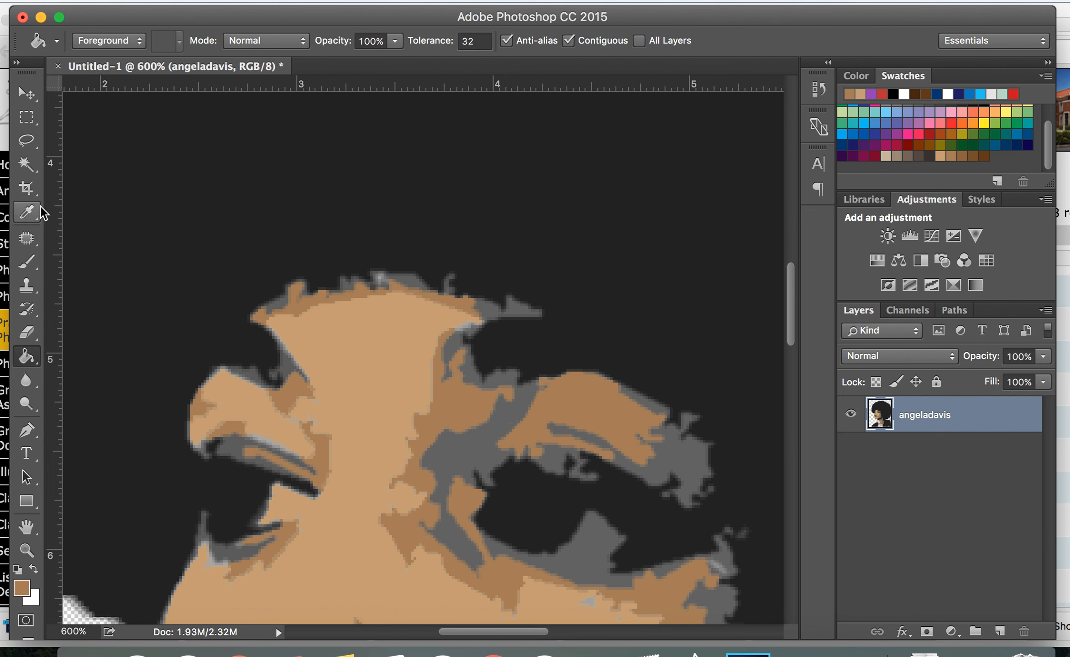
{"action": "left_click", "coordinate": [27, 167]}
{"action": "left_click", "coordinate": [474, 455]}
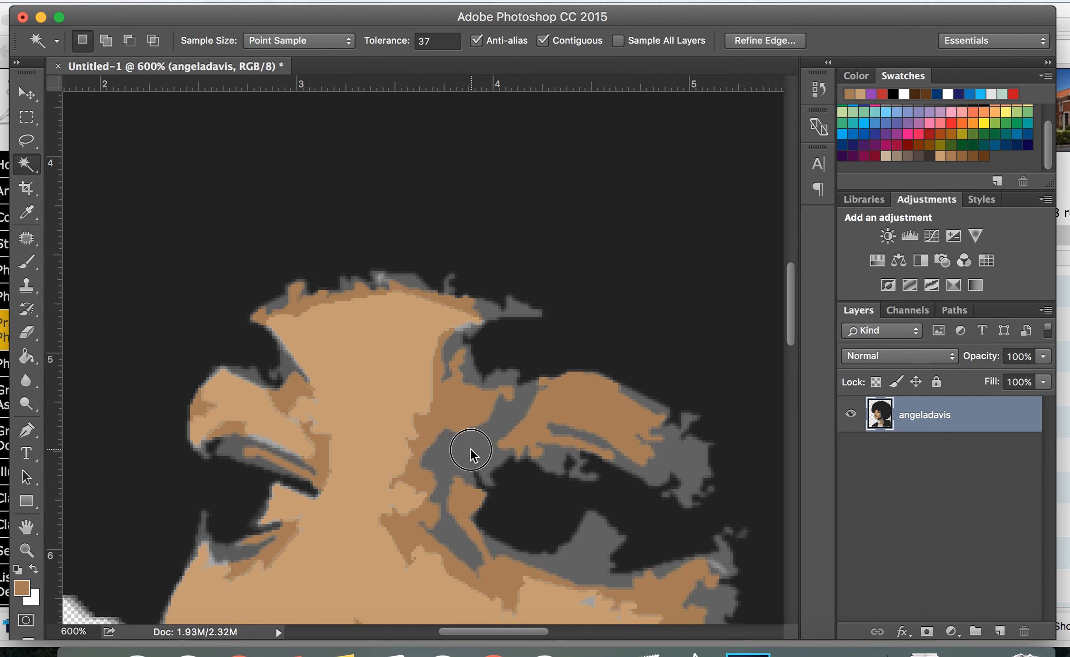
{"action": "left_click", "coordinate": [597, 555], "text": "shift"}
{"action": "left_click", "coordinate": [638, 401], "text": "shift"}
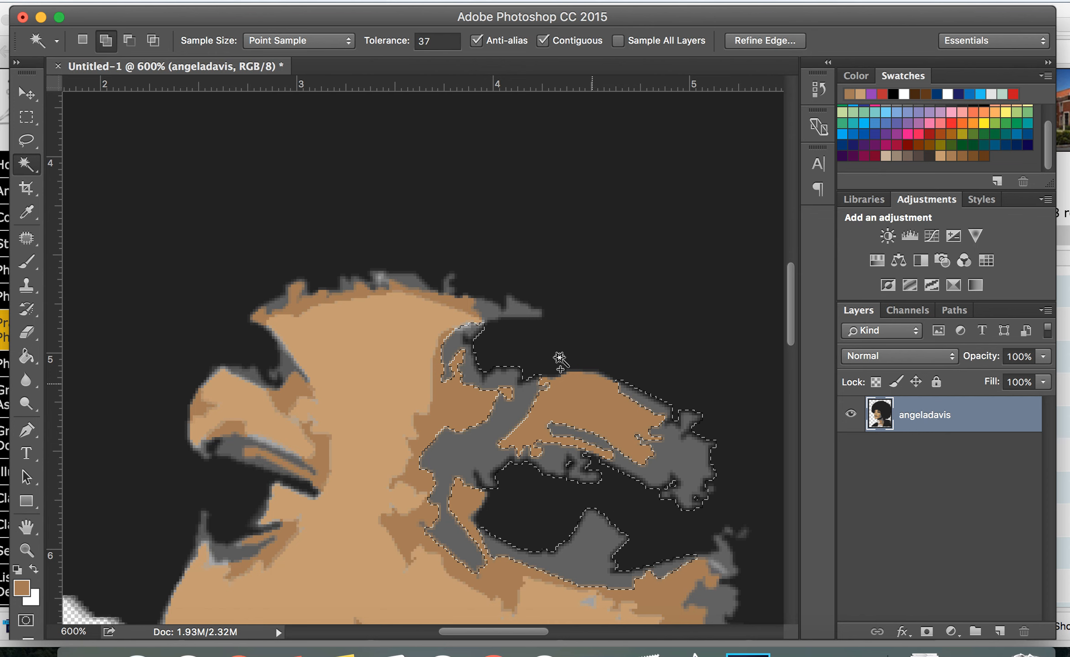
{"action": "left_click", "coordinate": [502, 314], "text": "shift"}
{"action": "left_click", "coordinate": [391, 281], "text": "shift"}
{"action": "left_click", "coordinate": [283, 304], "text": "shift"}
{"action": "left_click", "coordinate": [251, 376], "text": "shift"}
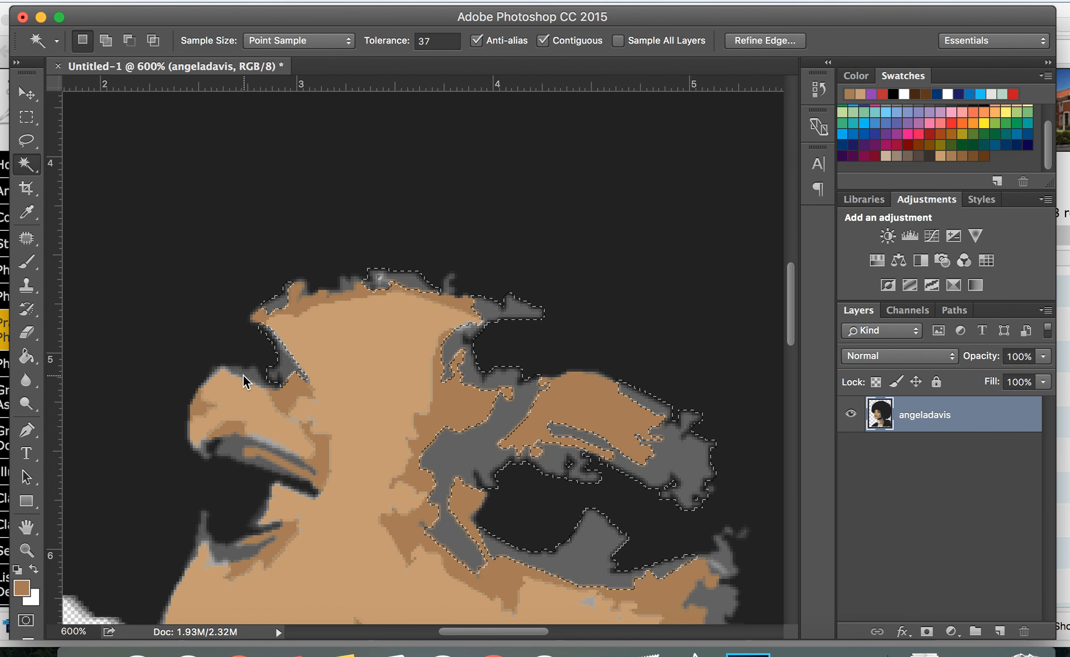
{"action": "left_click", "coordinate": [238, 449], "text": "shift"}
{"action": "left_click", "coordinate": [227, 567], "text": "shift"}
{"action": "scroll", "coordinate": [630, 533], "scroll_direction": "down", "scroll_amount": 1}
{"action": "scroll", "coordinate": [630, 533], "scroll_direction": "down", "scroll_amount": 10}
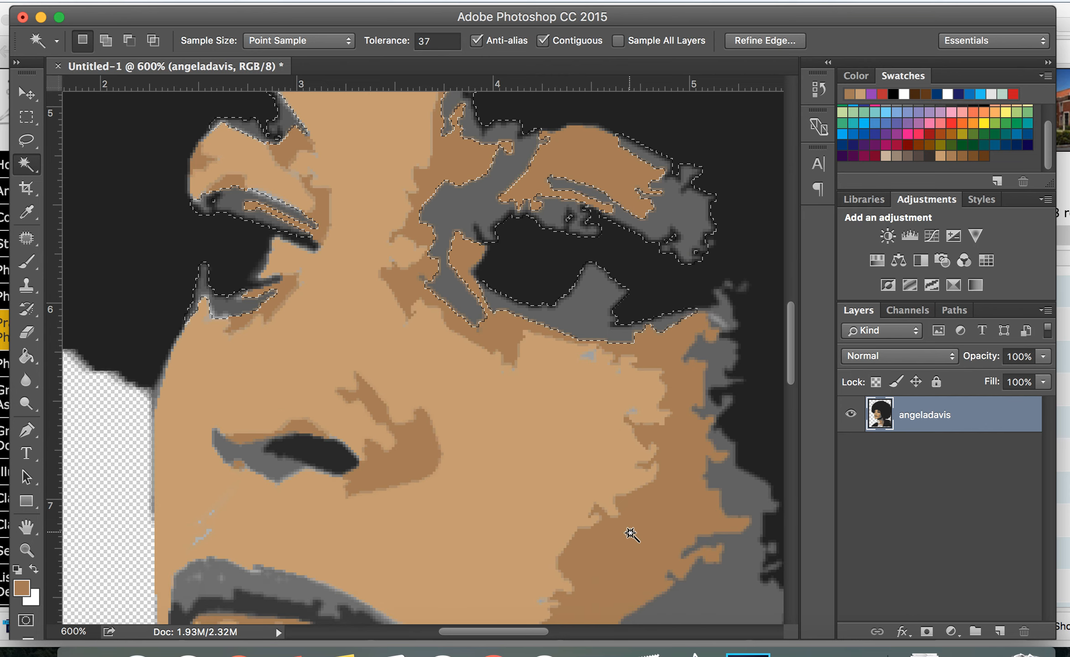
{"action": "left_click", "coordinate": [716, 356], "text": "shift"}
{"action": "left_click", "coordinate": [725, 311], "text": "shift"}
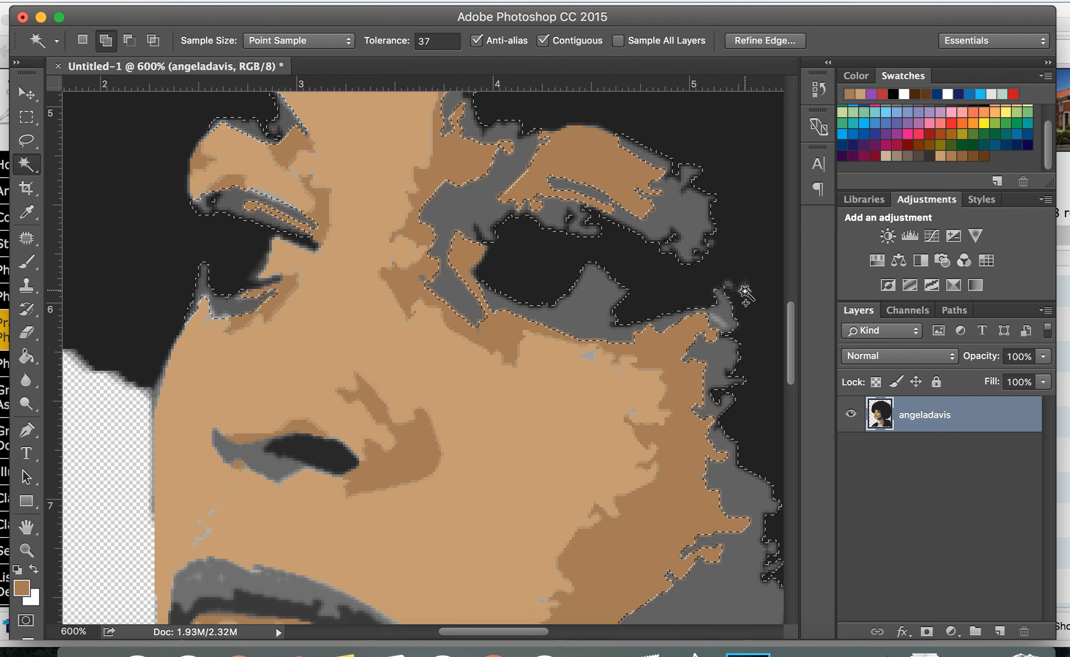
{"action": "left_click", "coordinate": [664, 283], "text": "shift"}
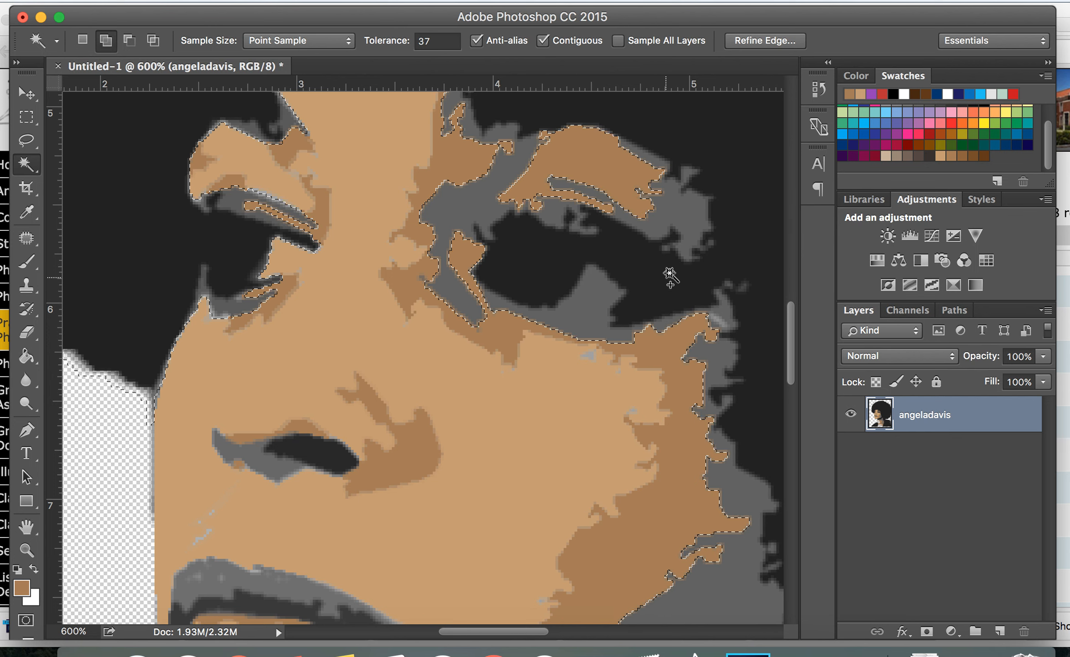
{"action": "left_click", "coordinate": [685, 210]}
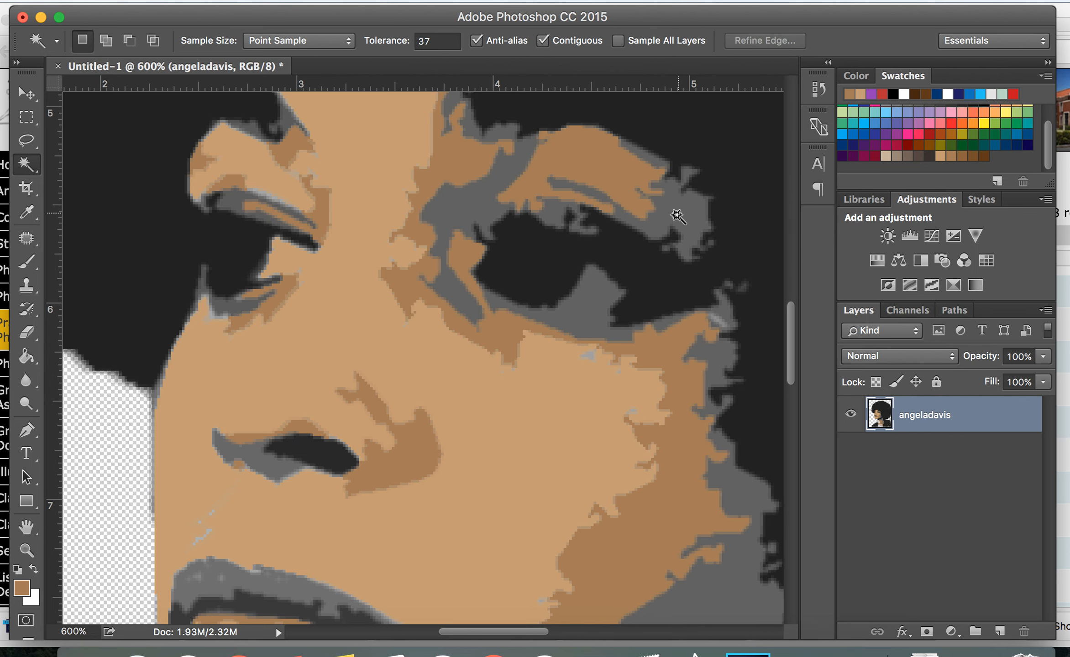
Select the dark-gray shadow areas around the eyes, brows and top of the forehead with the Magic Wand, adding to the selection
{"action": "left_click", "coordinate": [474, 203], "text": "shift"}
{"action": "left_click", "coordinate": [237, 303], "text": "shift"}
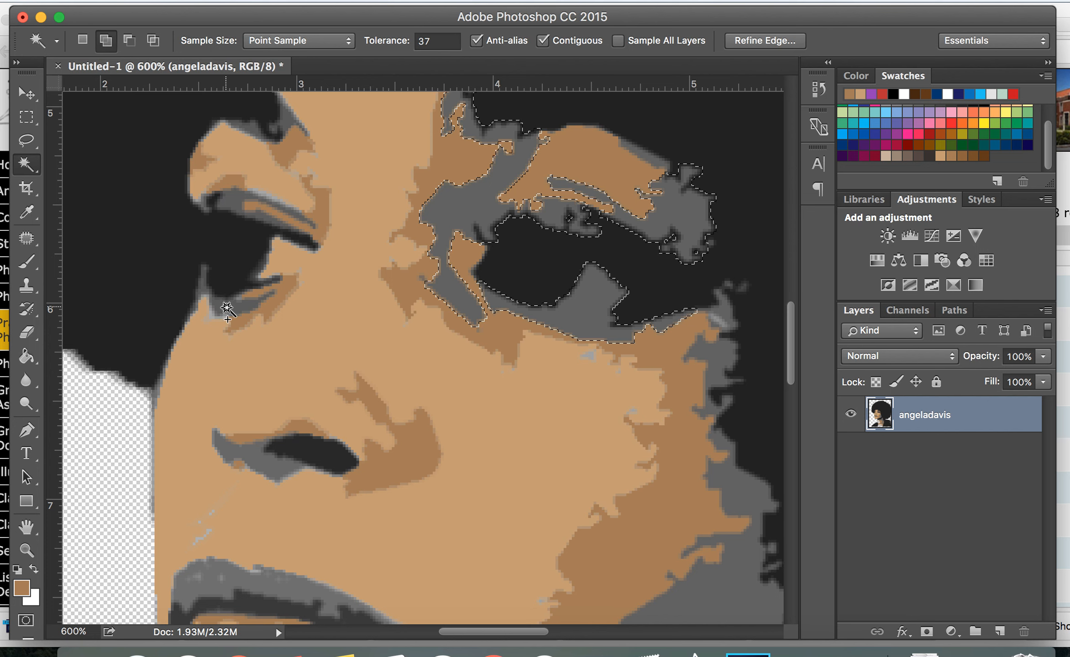
{"action": "left_click", "coordinate": [235, 209], "text": "shift"}
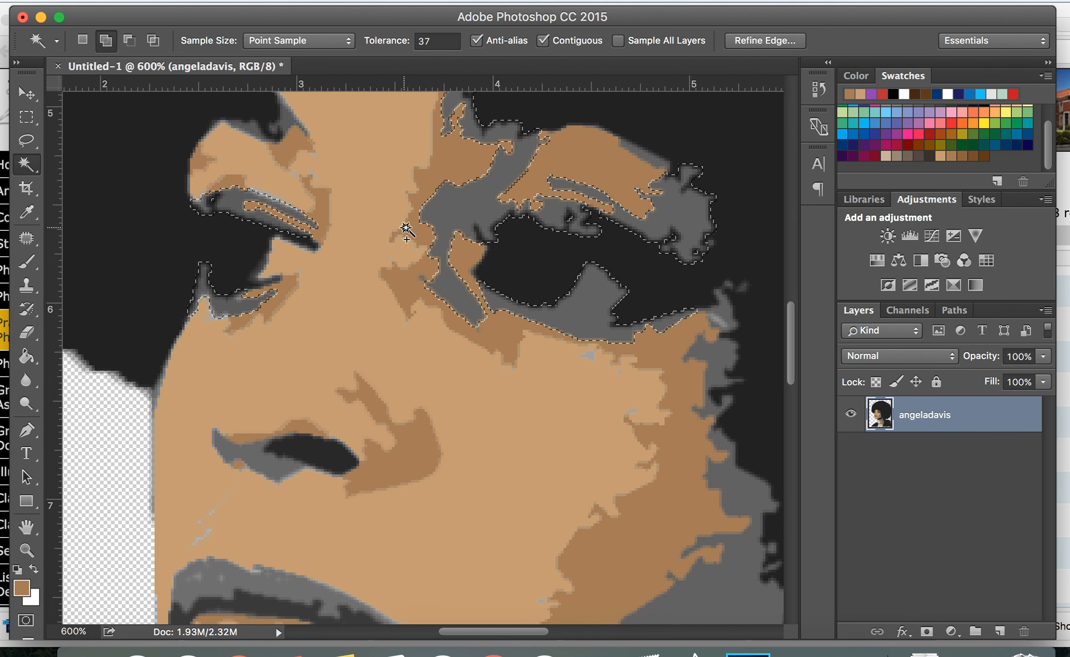
{"action": "scroll", "coordinate": [406, 227], "scroll_direction": "up", "scroll_amount": 5}
{"action": "left_click", "coordinate": [490, 185], "text": "shift"}
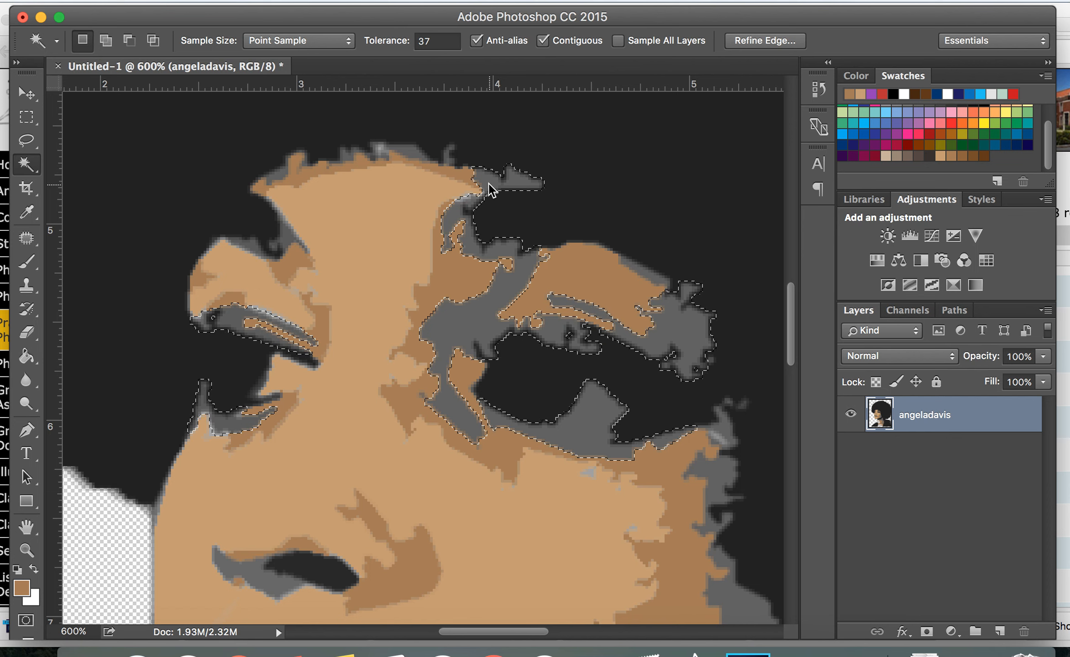
{"action": "left_click", "coordinate": [382, 154], "text": "shift"}
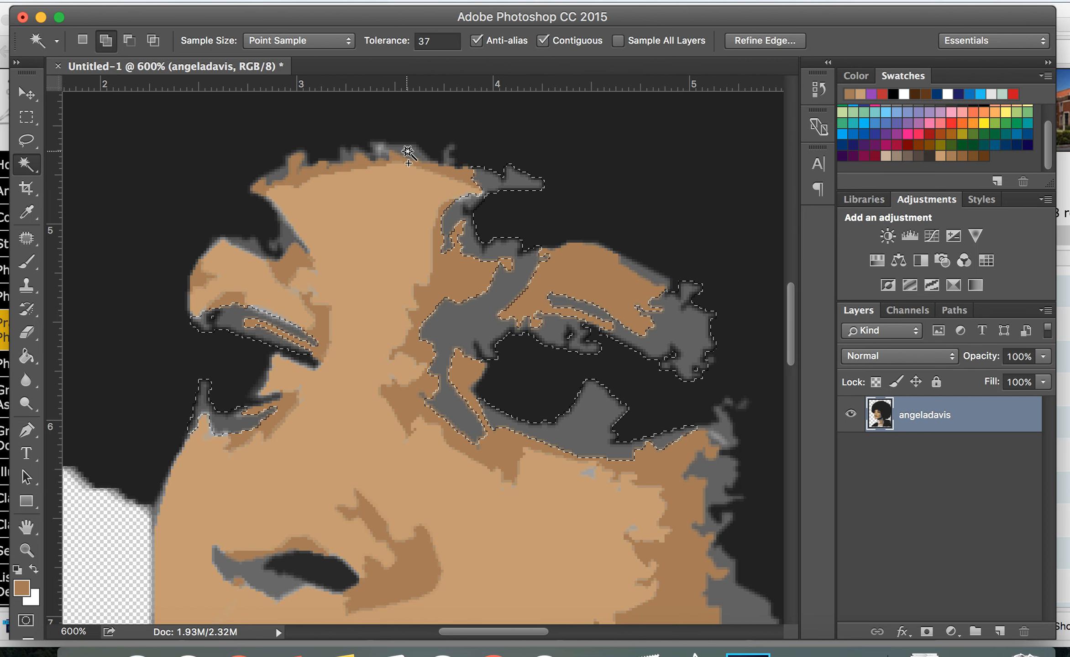
{"action": "left_click", "coordinate": [282, 174], "text": "shift"}
Add the dark-gray areas of the lips, chin and right cheek edge to the Magic Wand selection
{"action": "scroll", "coordinate": [410, 431], "scroll_direction": "down", "scroll_amount": 4}
{"action": "left_click", "coordinate": [274, 481], "text": "shift"}
{"action": "scroll", "coordinate": [275, 484], "scroll_direction": "down", "scroll_amount": 9}
{"action": "left_click", "coordinate": [282, 379], "text": "shift"}
{"action": "left_click", "coordinate": [276, 506], "text": "shift"}
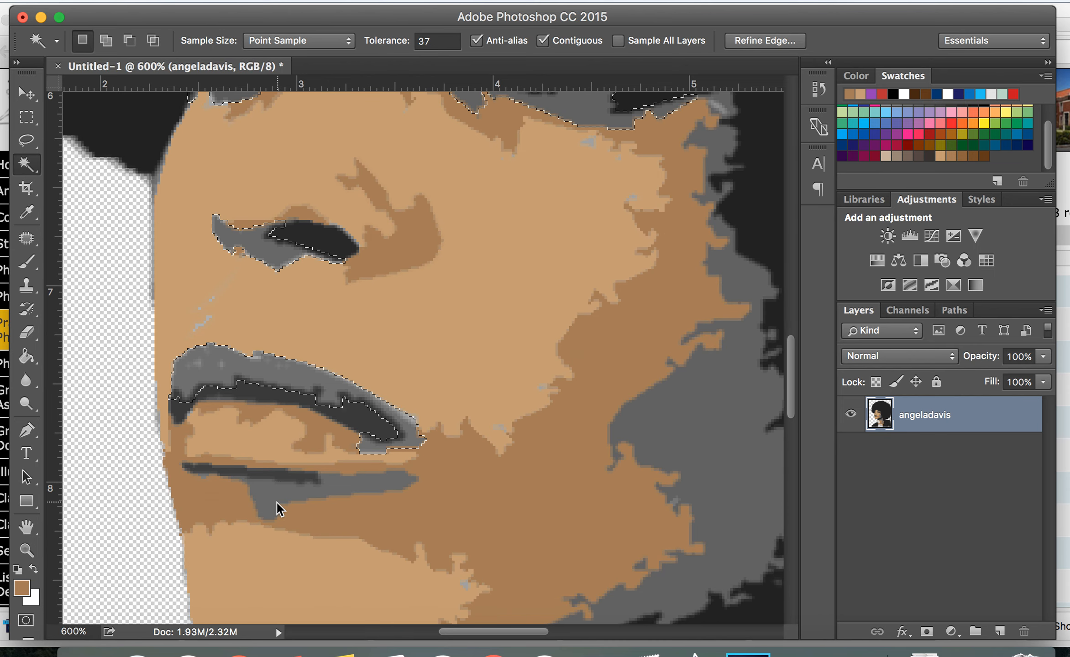
{"action": "left_click", "coordinate": [749, 433], "text": "shift"}
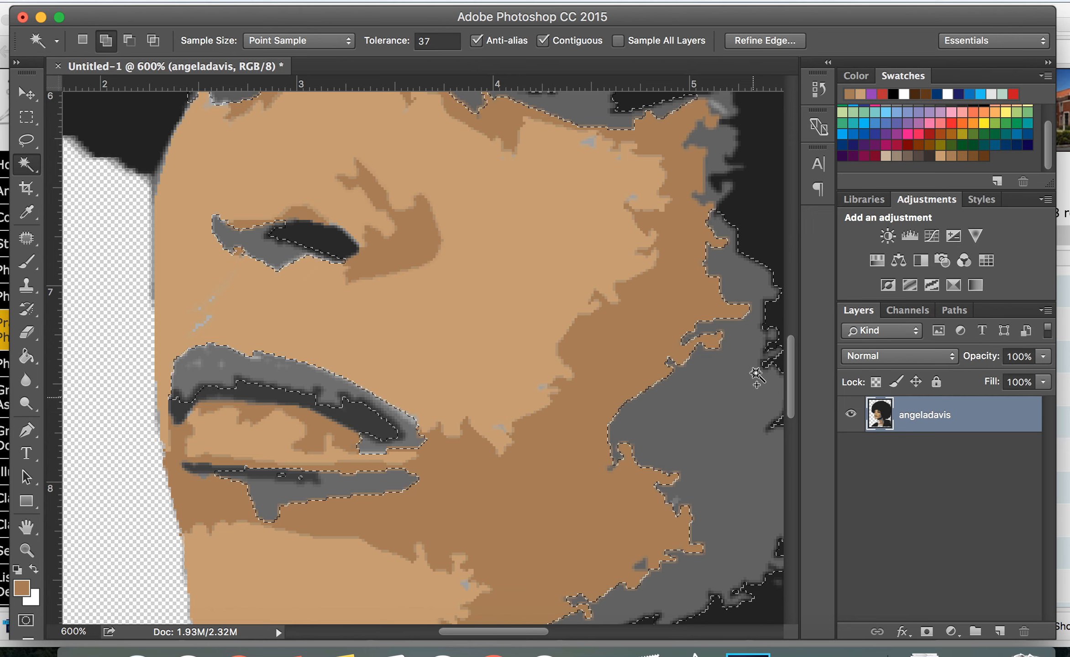
{"action": "left_click", "coordinate": [722, 151], "text": "shift"}
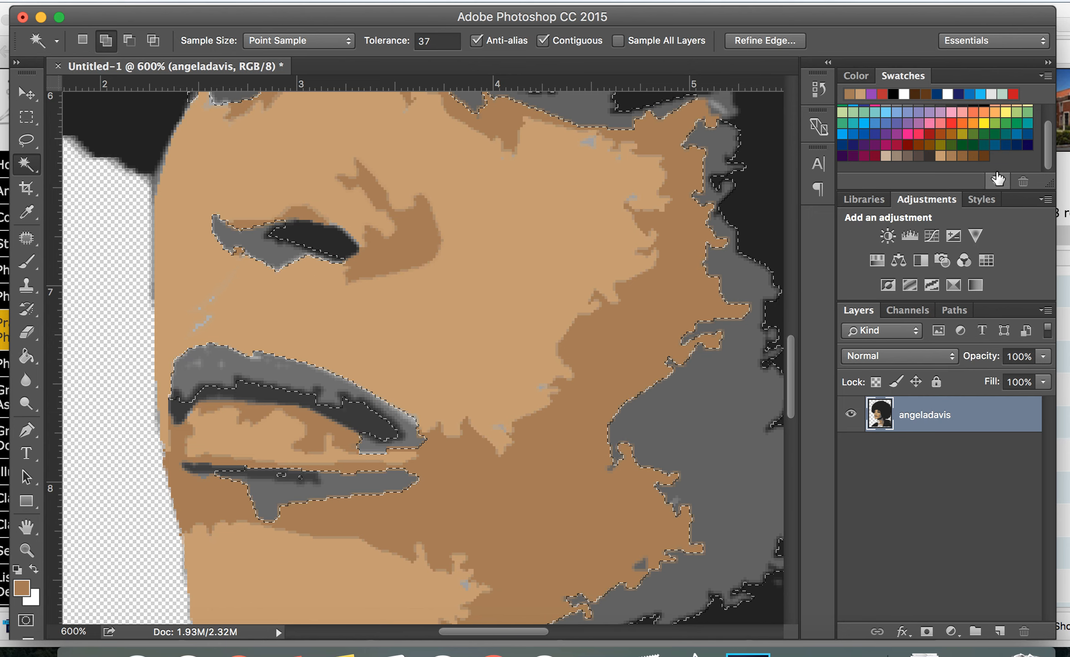
Set the foreground colour to a dark brown swatch and fill the selected lip, chin and right-cheek areas with the Paint Bucket
{"action": "left_click", "coordinate": [976, 157]}
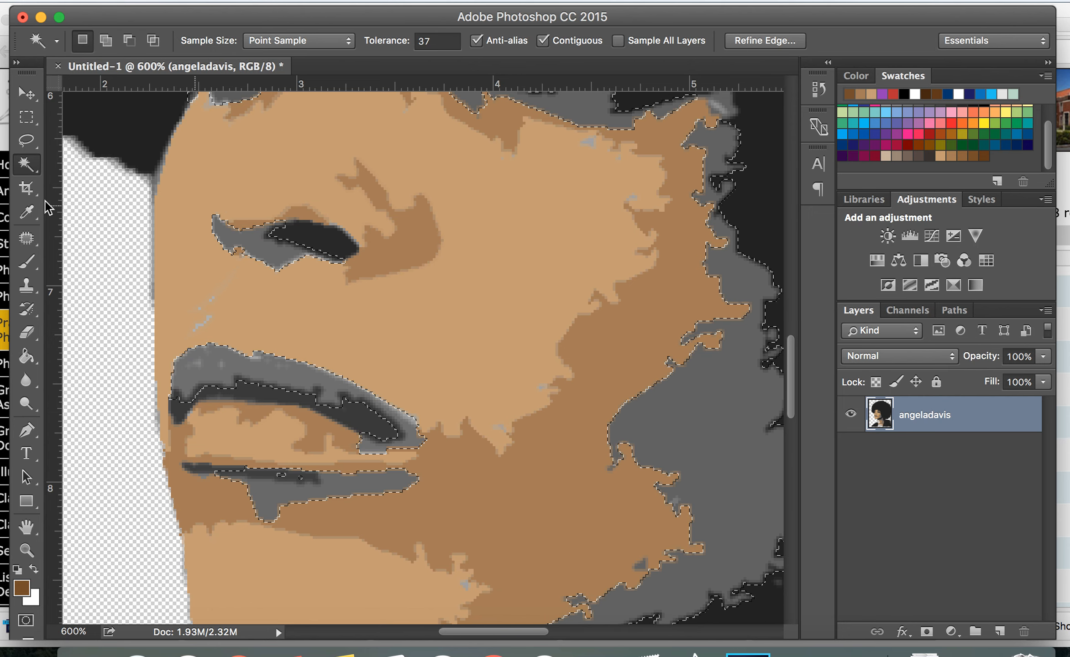
{"action": "left_click", "coordinate": [26, 360]}
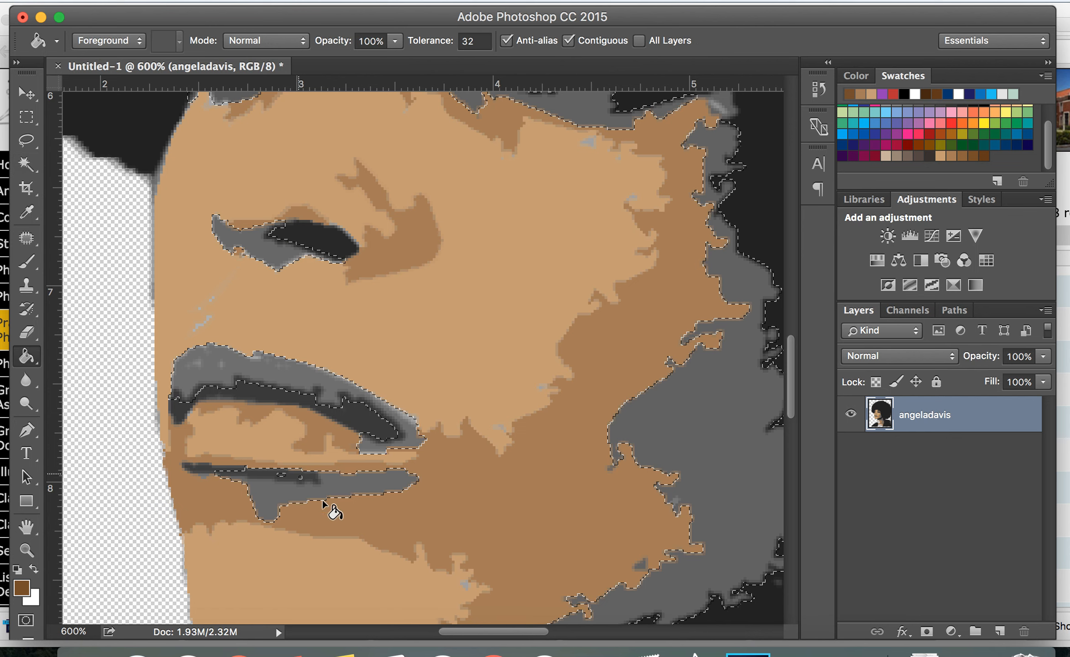
{"action": "left_click", "coordinate": [281, 487]}
{"action": "left_click", "coordinate": [280, 379]}
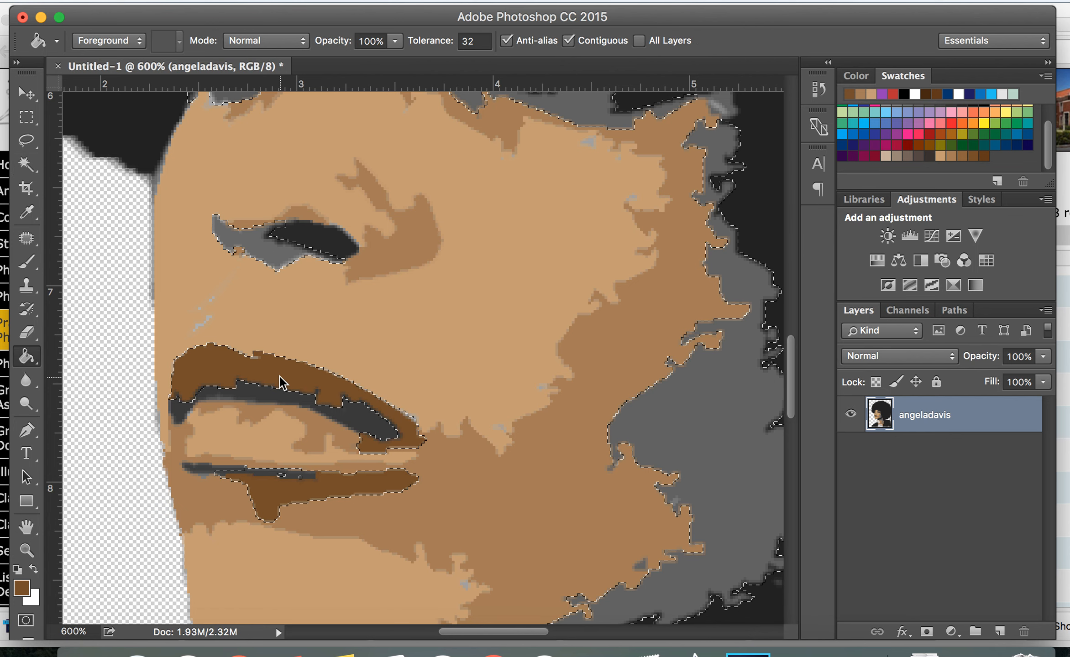
{"action": "left_click", "coordinate": [276, 251]}
{"action": "left_click", "coordinate": [707, 437]}
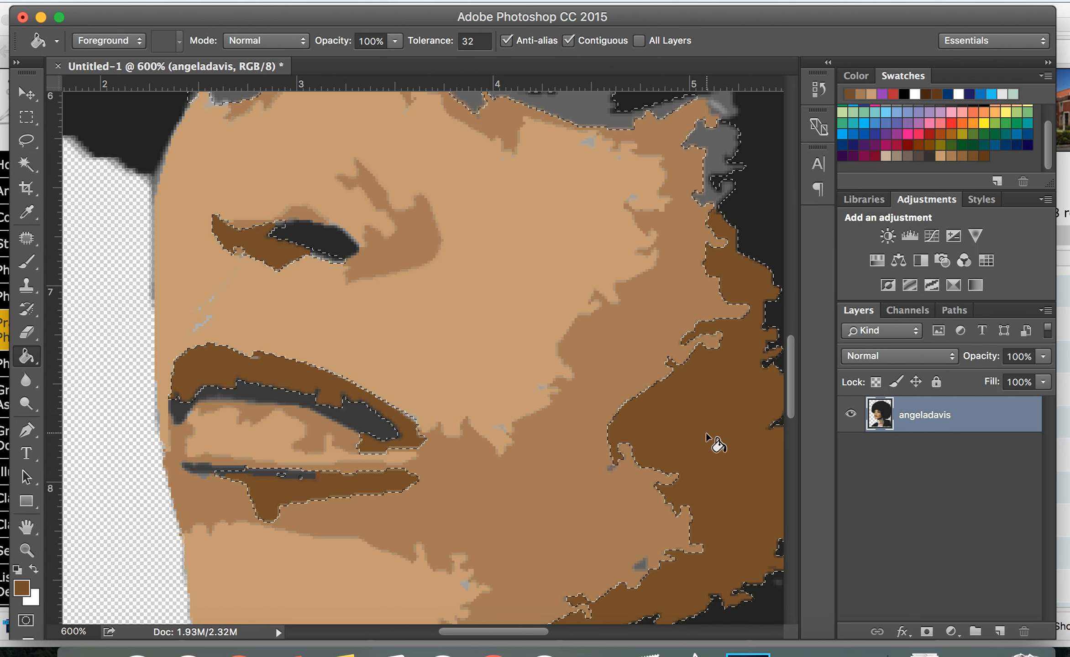
Fill the selected shadow areas along the right brow and temple with the dark brown
{"action": "scroll", "coordinate": [710, 144], "scroll_direction": "up", "scroll_amount": 3}
{"action": "scroll", "coordinate": [707, 138], "scroll_direction": "up", "scroll_amount": 2}
{"action": "left_click", "coordinate": [589, 237]}
{"action": "left_click", "coordinate": [684, 155]}
{"action": "left_click", "coordinate": [470, 120]}
{"action": "left_click", "coordinate": [566, 143]}
Fill the remaining selected shadow areas around the forehead, eye sockets and left brow with the dark brown
{"action": "scroll", "coordinate": [558, 139], "scroll_direction": "up", "scroll_amount": 5}
{"action": "scroll", "coordinate": [558, 142], "scroll_direction": "up", "scroll_amount": 3}
{"action": "left_click", "coordinate": [490, 254]}
{"action": "left_click", "coordinate": [416, 228]}
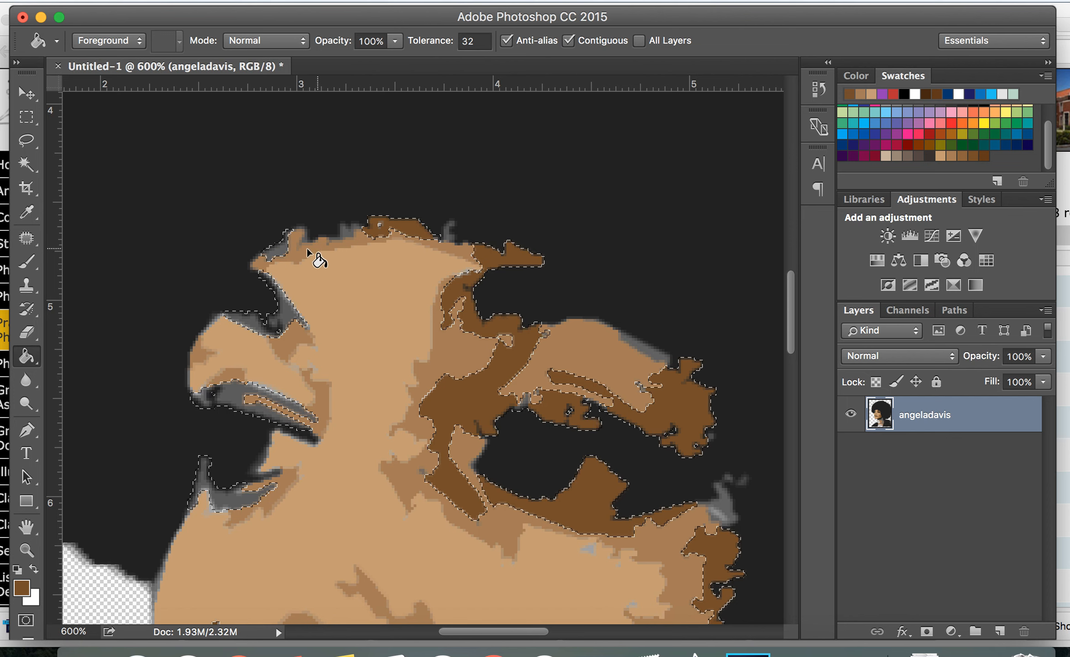
{"action": "left_click", "coordinate": [276, 250]}
{"action": "left_click", "coordinate": [281, 301]}
{"action": "left_click", "coordinate": [231, 397]}
{"action": "left_click", "coordinate": [253, 322]}
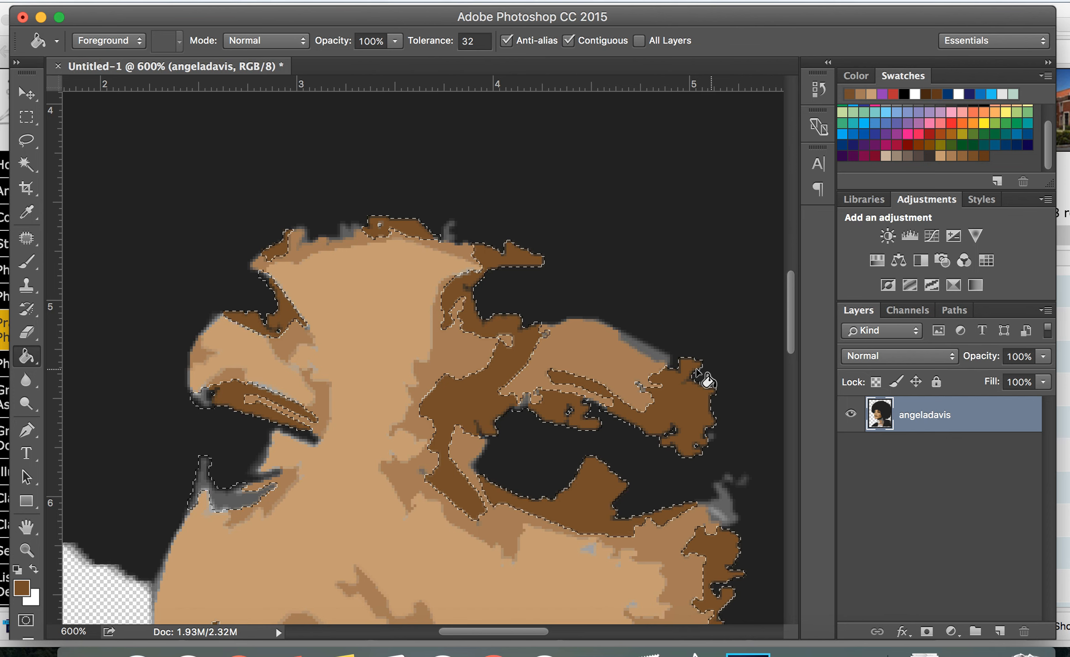
{"action": "left_click", "coordinate": [230, 497]}
Deselect the filled shadow areas
{"action": "scroll", "coordinate": [548, 503], "scroll_direction": "down", "scroll_amount": 15}
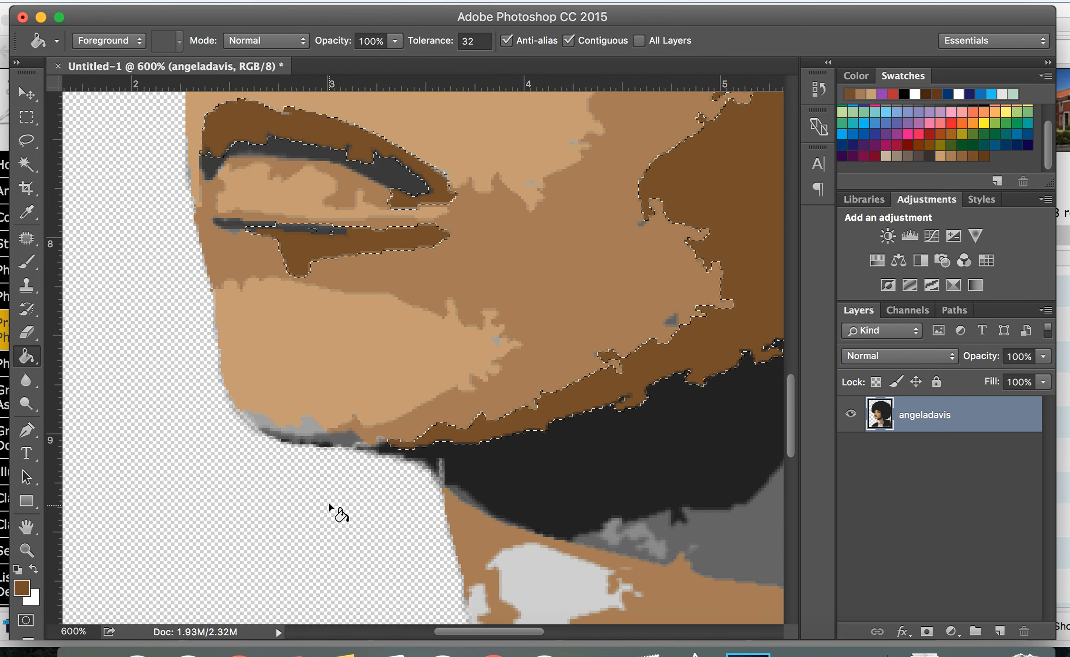
{"action": "scroll", "coordinate": [609, 497], "scroll_direction": "right", "scroll_amount": 3}
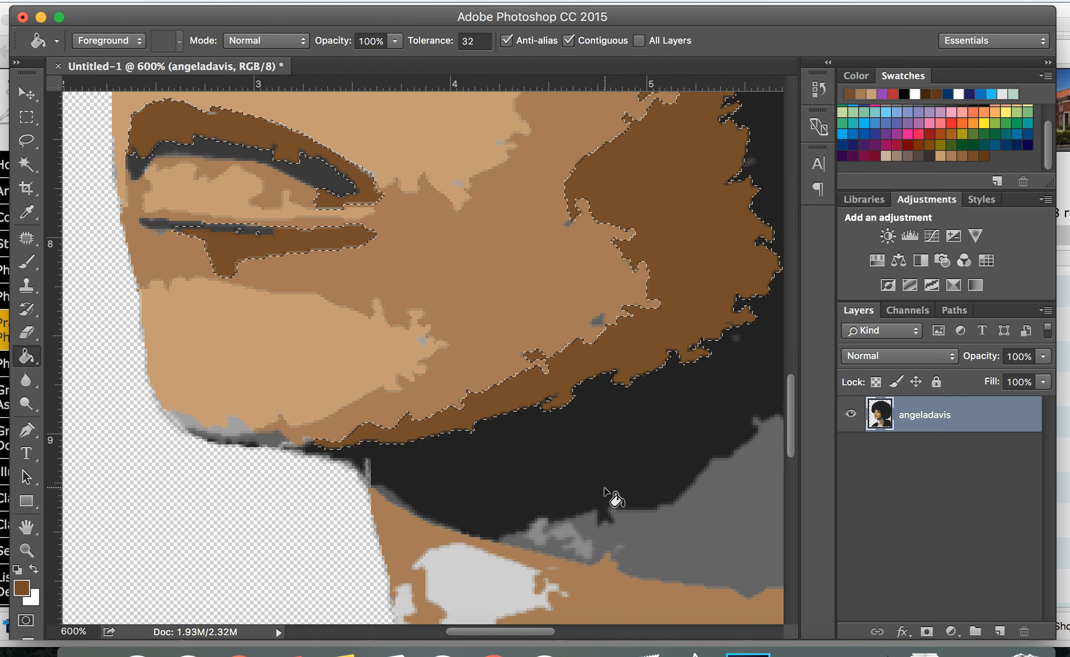
{"action": "key", "text": "super+d"}
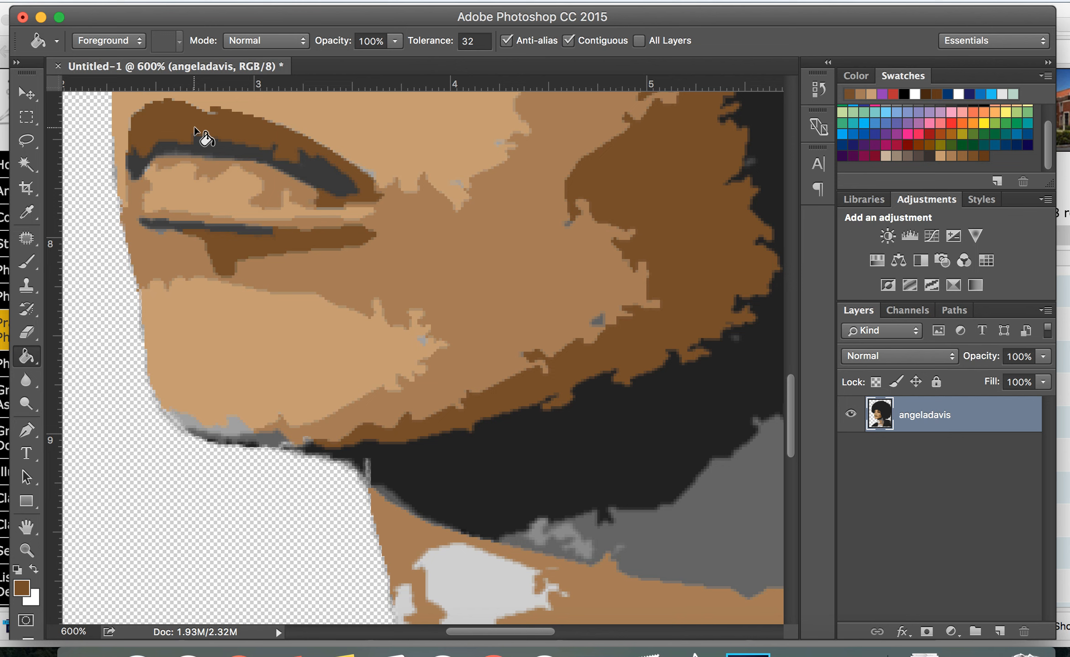
Select the grey shadow areas along the brow, eyelid, temple, chin and neck with the Magic Wand, adding to the selection
{"action": "left_click", "coordinate": [37, 167]}
{"action": "left_click", "coordinate": [205, 149]}
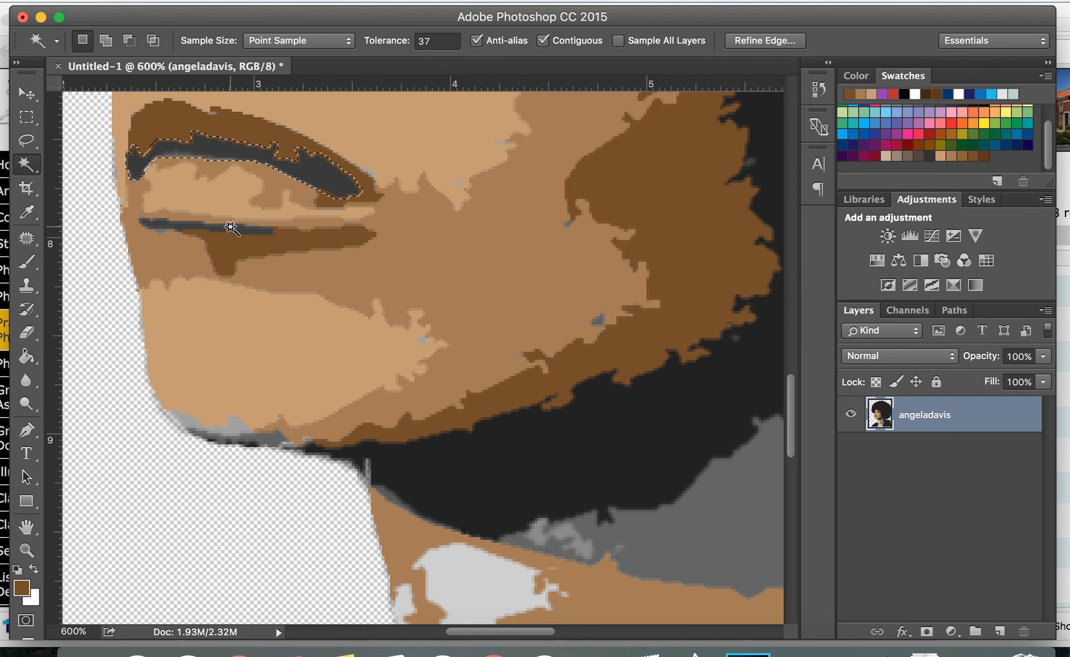
{"action": "scroll", "coordinate": [229, 226], "scroll_direction": "up", "scroll_amount": 10}
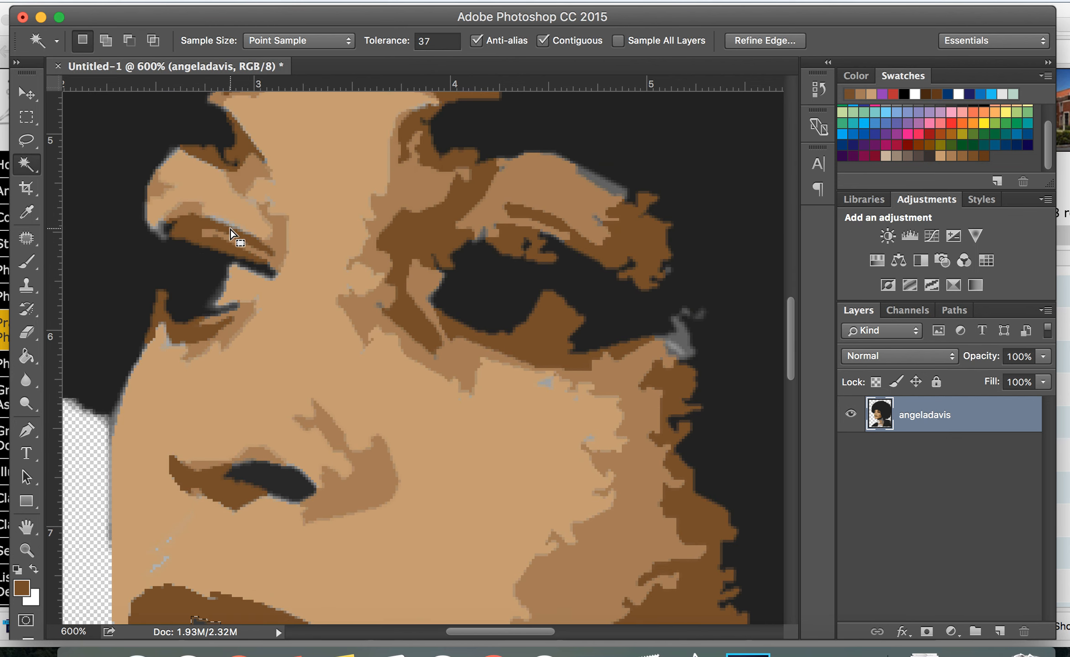
{"action": "key", "text": "shift"}
{"action": "left_click", "coordinate": [217, 296], "text": "shift"}
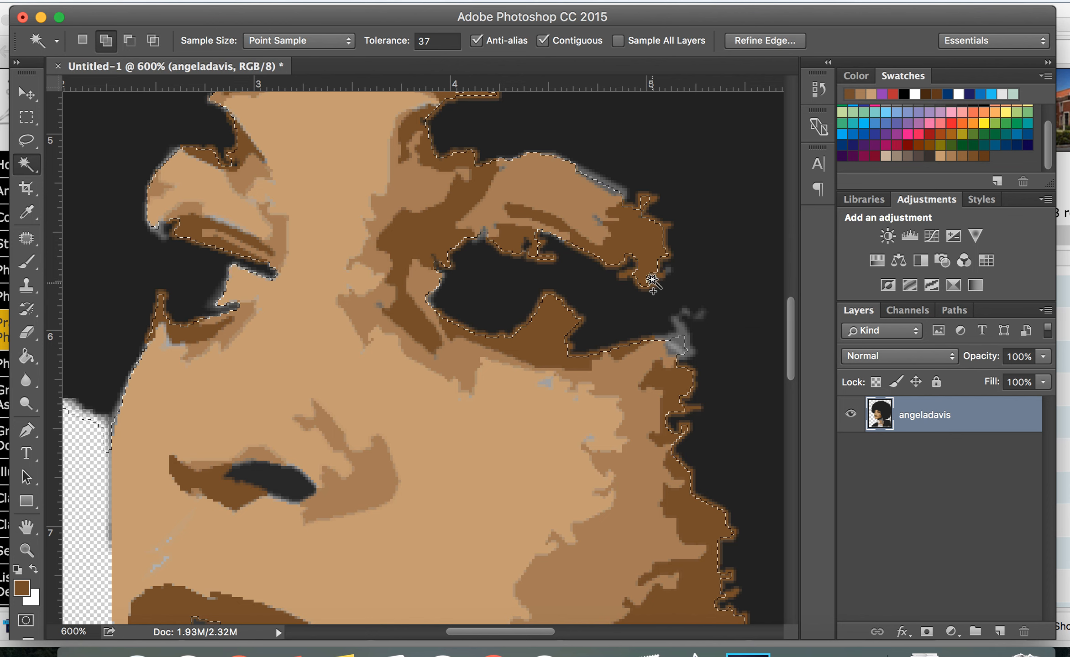
{"action": "left_click", "coordinate": [612, 188]}
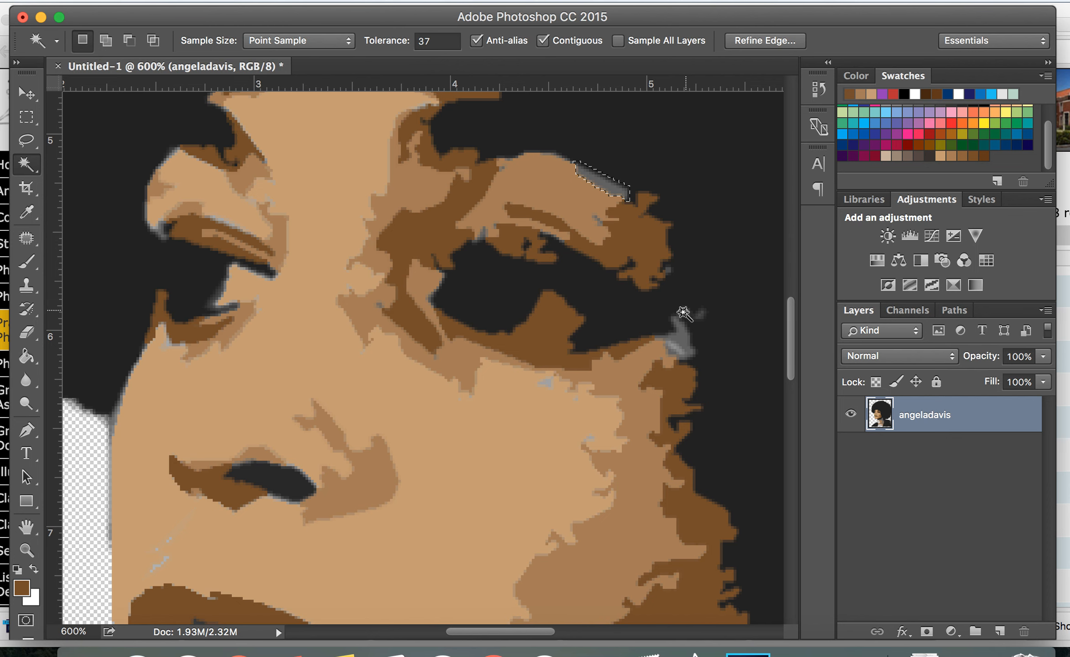
{"action": "left_click", "coordinate": [680, 340], "text": "shift"}
{"action": "scroll", "coordinate": [499, 456], "scroll_direction": "down", "scroll_amount": 10}
{"action": "left_click", "coordinate": [269, 412], "text": "shift"}
{"action": "scroll", "coordinate": [499, 485], "scroll_direction": "right", "scroll_amount": 5}
{"action": "left_click", "coordinate": [612, 462], "text": "shift"}
{"action": "scroll", "coordinate": [613, 464], "scroll_direction": "down", "scroll_amount": 9}
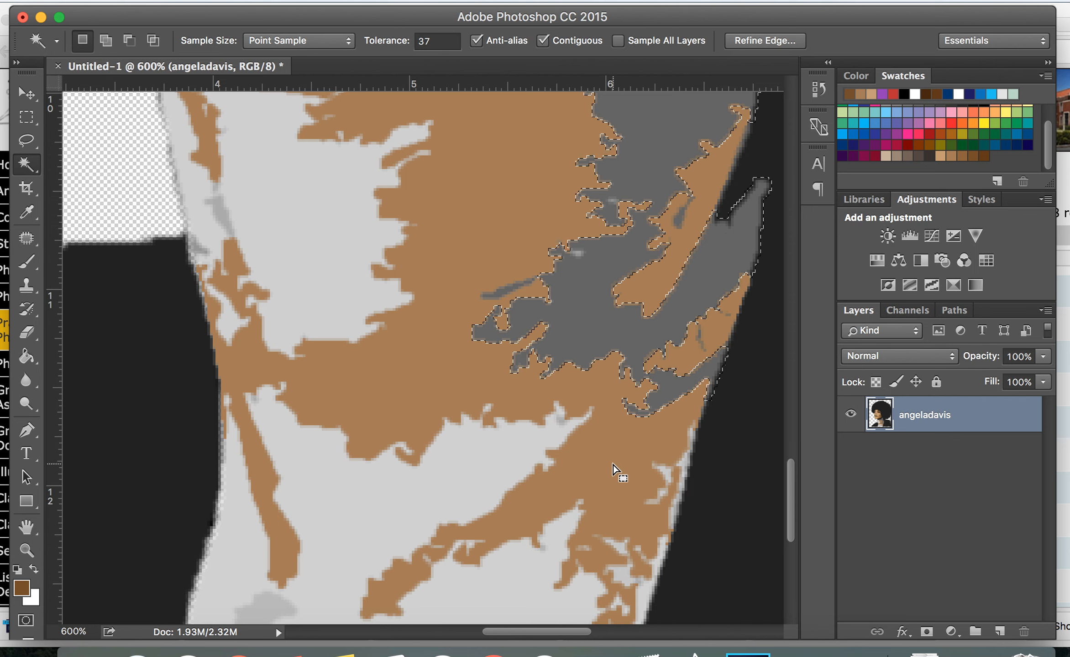
Set the foreground colour to the dark brown swatch and fill the selected grey neck area with the Paint Bucket
{"action": "left_click", "coordinate": [988, 157]}
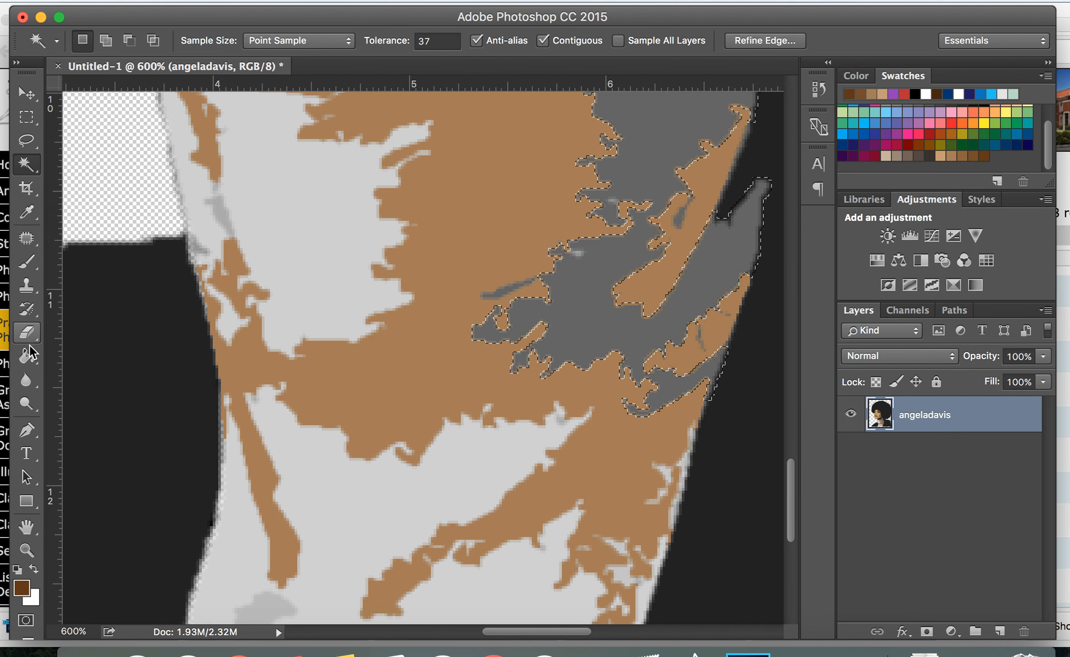
{"action": "left_click", "coordinate": [27, 356]}
{"action": "left_click", "coordinate": [729, 270]}
Fill the selected grey patches under the chin and at the temple with the dark brown
{"action": "scroll", "coordinate": [724, 259], "scroll_direction": "up", "scroll_amount": 10}
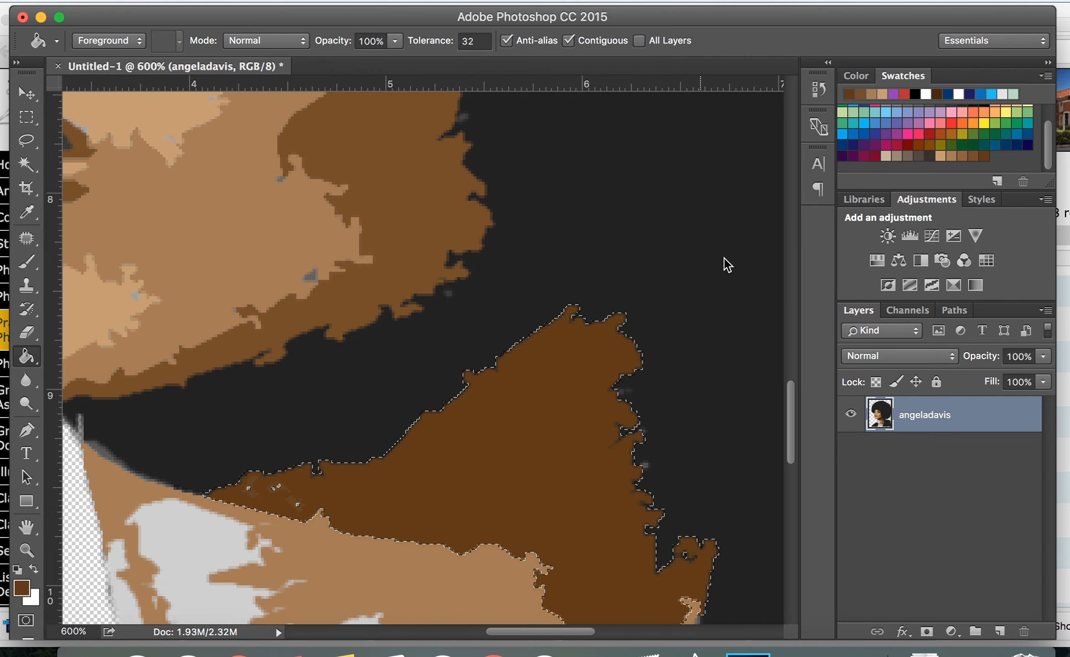
{"action": "scroll", "coordinate": [270, 281], "scroll_direction": "left", "scroll_amount": 10}
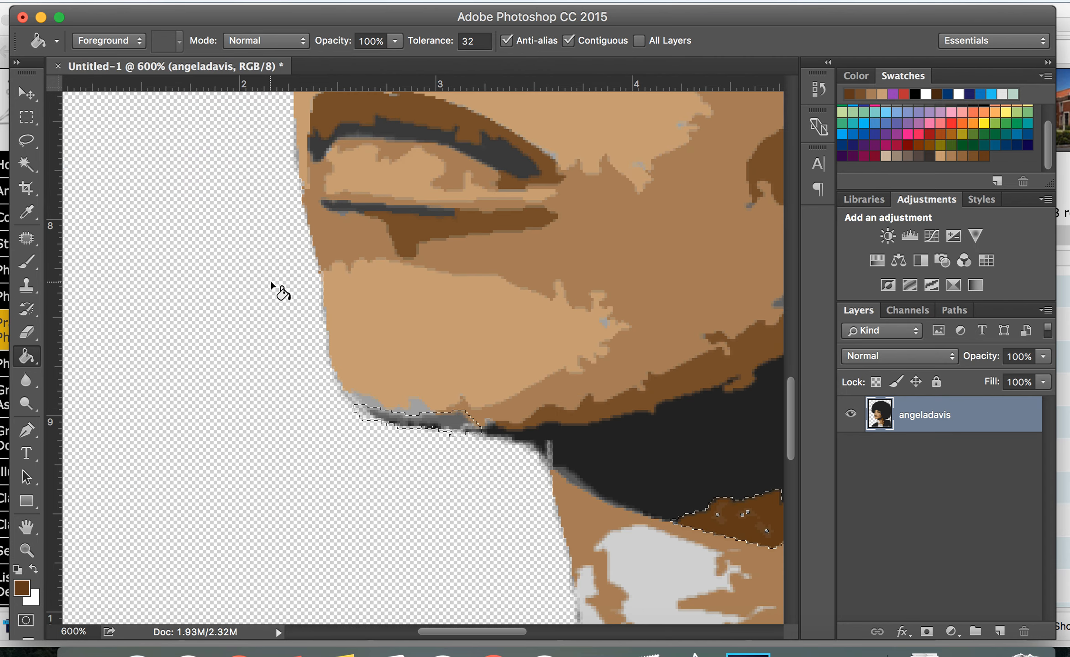
{"action": "left_click", "coordinate": [447, 419]}
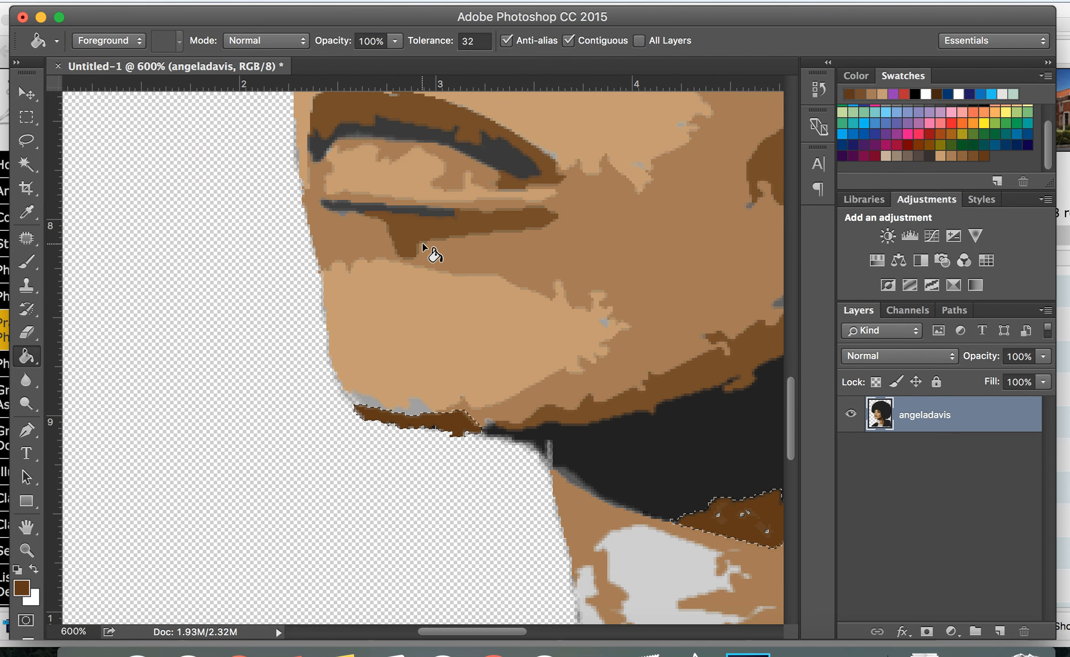
{"action": "scroll", "coordinate": [422, 243], "scroll_direction": "up", "scroll_amount": 10}
{"action": "scroll", "coordinate": [423, 242], "scroll_direction": "right", "scroll_amount": 10}
{"action": "scroll", "coordinate": [423, 241], "scroll_direction": "up", "scroll_amount": 4}
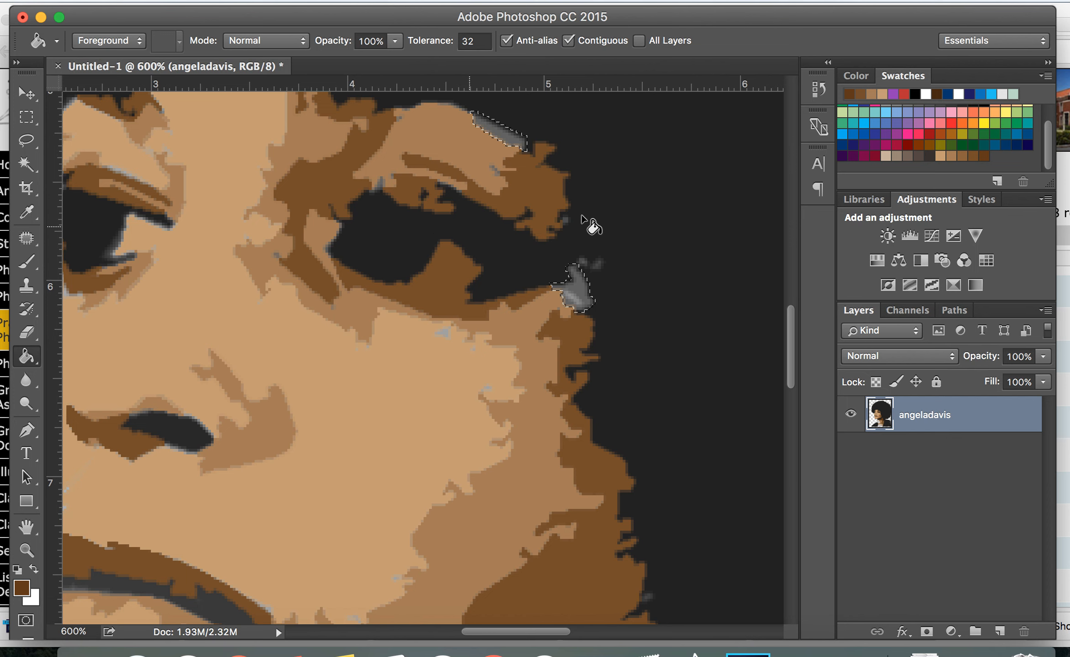
{"action": "left_click", "coordinate": [583, 285]}
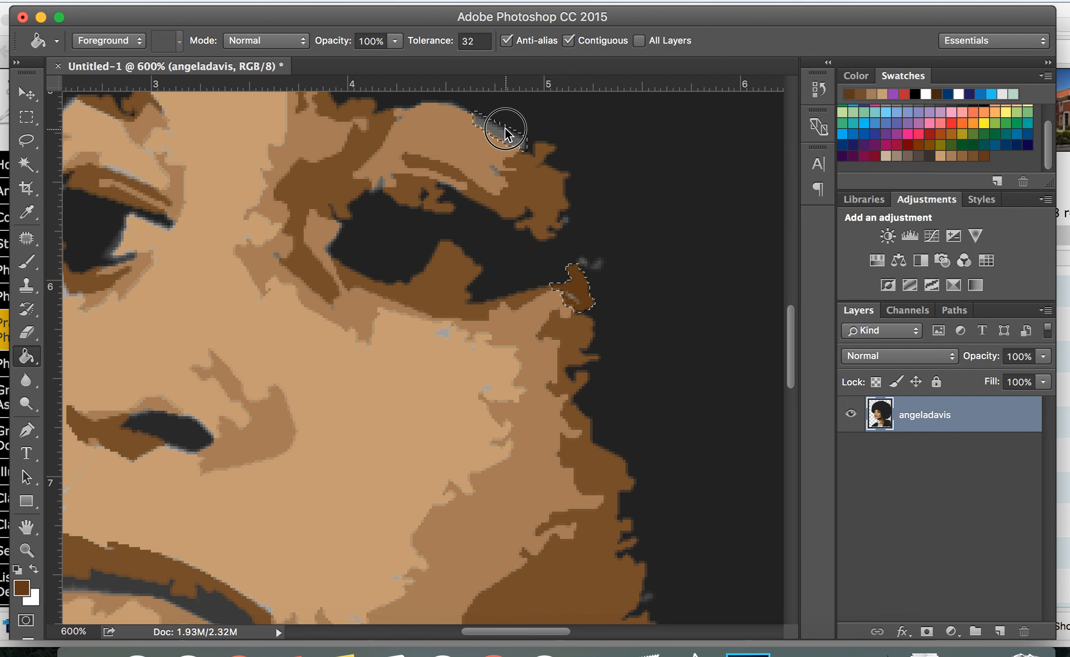
Zoom out to review the whole coloured portrait
{"action": "scroll", "coordinate": [505, 128], "scroll_direction": "up", "scroll_amount": 8}
{"action": "scroll", "coordinate": [505, 128], "scroll_direction": "left", "scroll_amount": 10}
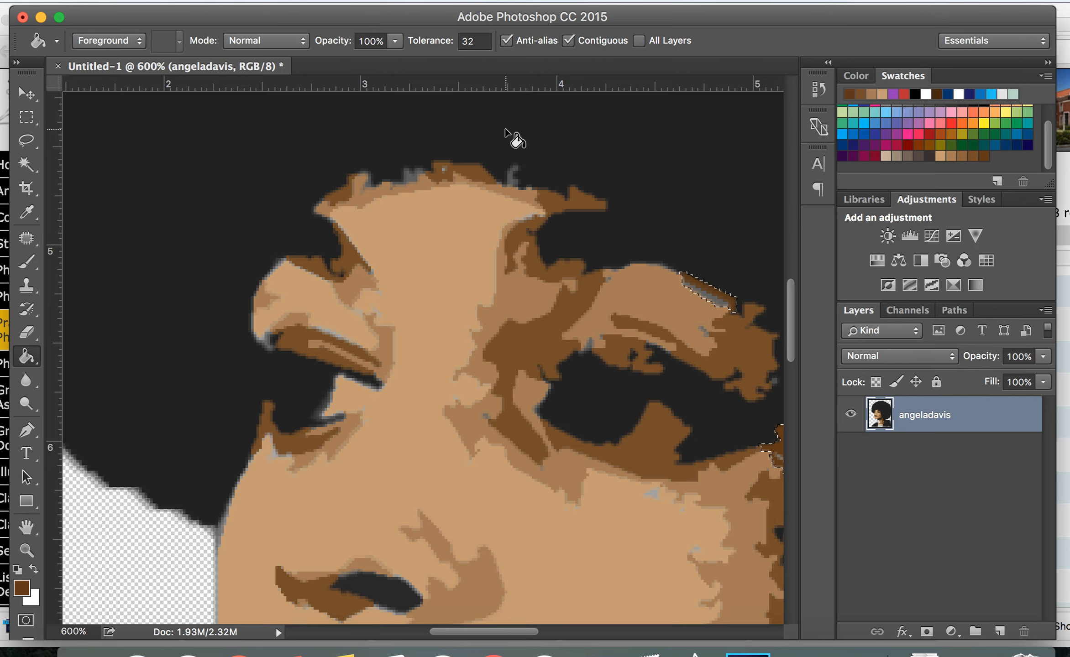
{"action": "key", "text": "super+minus"}
{"action": "key", "text": "super+minus"}
{"action": "key", "text": "super+minus"}
{"action": "key", "text": "super+minus"}
{"action": "key", "text": "super+minus"}
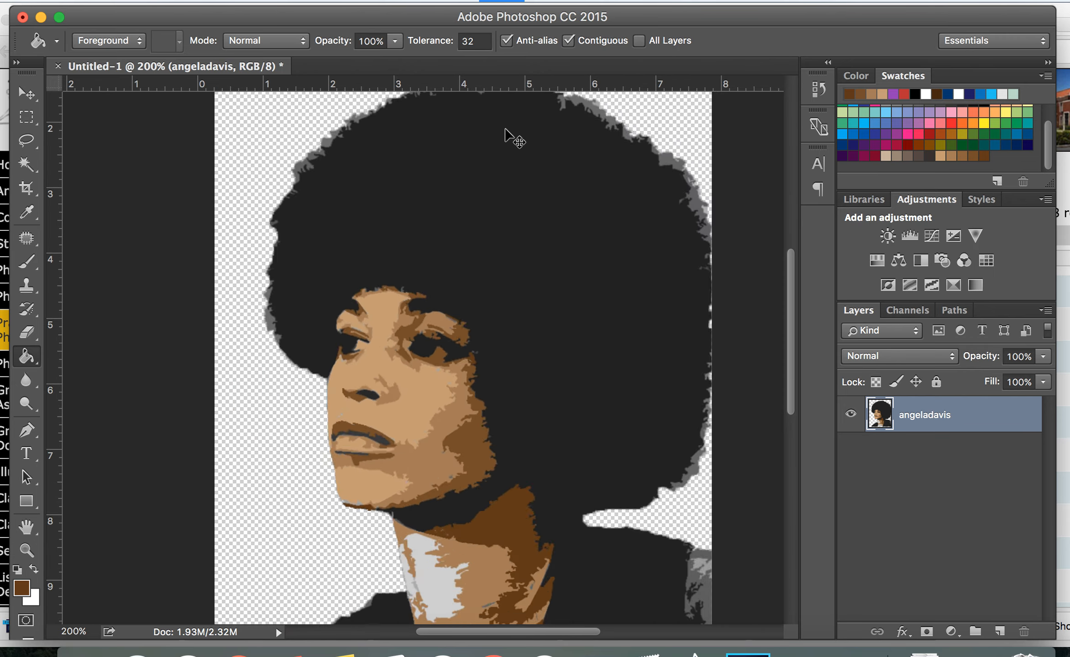
{"action": "key", "text": "super+minus"}
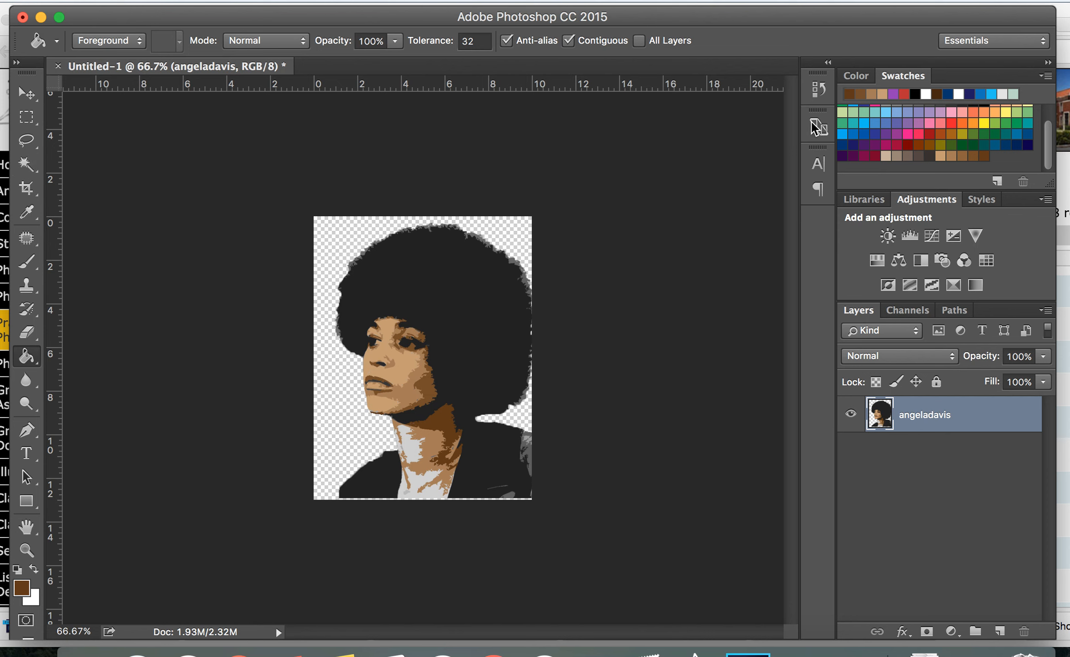
Open BHM_Poster.psd from the Desktop
{"action": "left_click", "coordinate": [163, 3]}
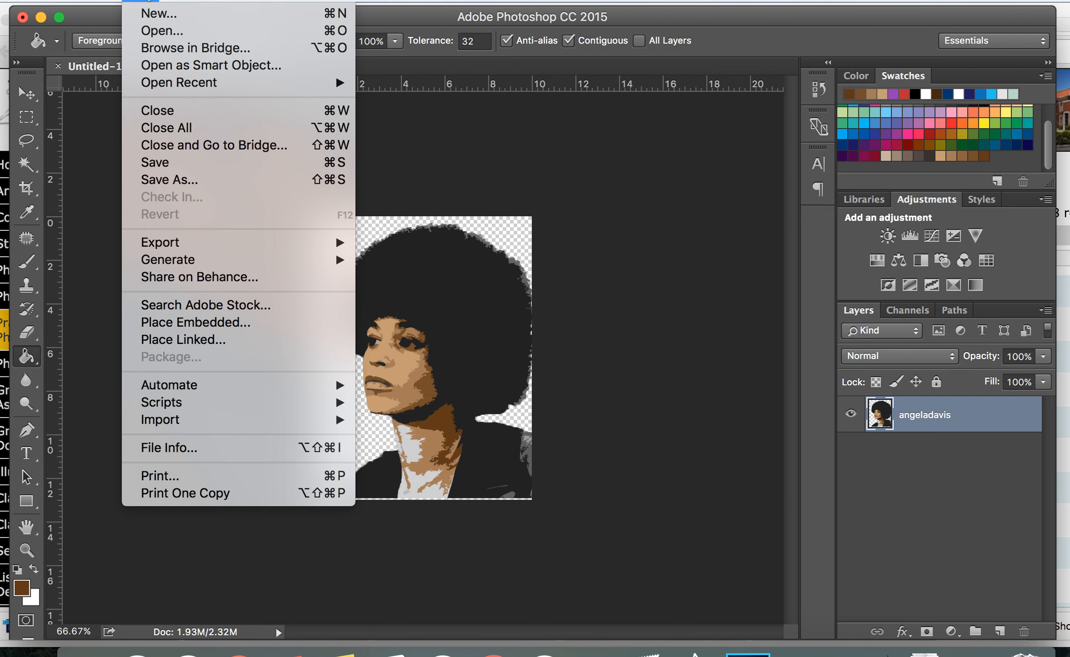
{"action": "left_click", "coordinate": [161, 37]}
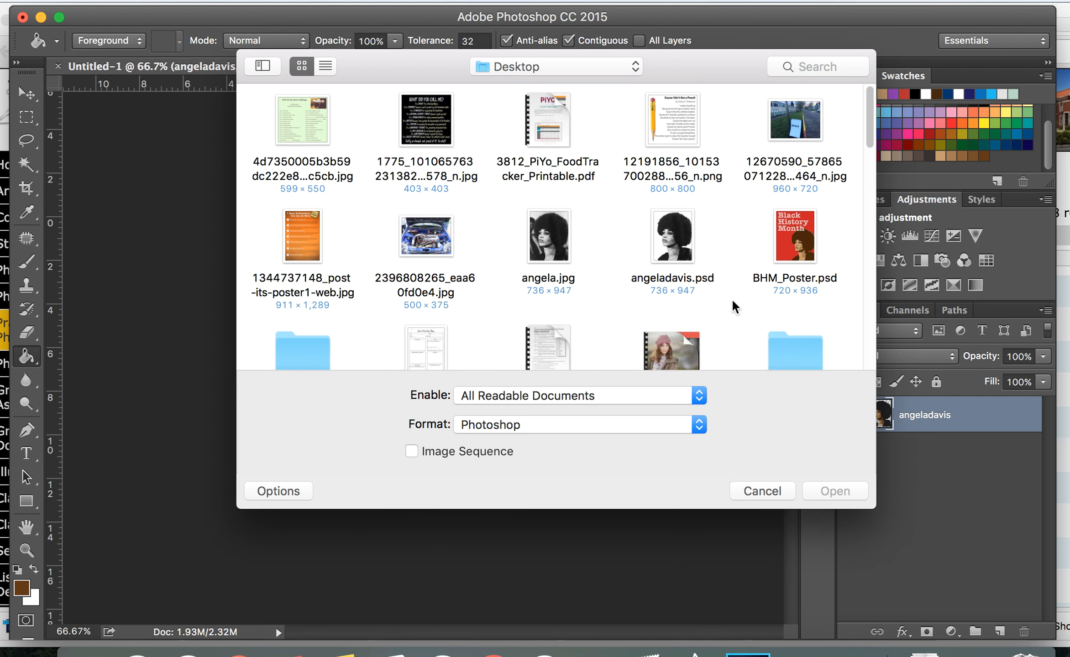
{"action": "left_click", "coordinate": [803, 242]}
{"action": "left_click", "coordinate": [835, 492]}
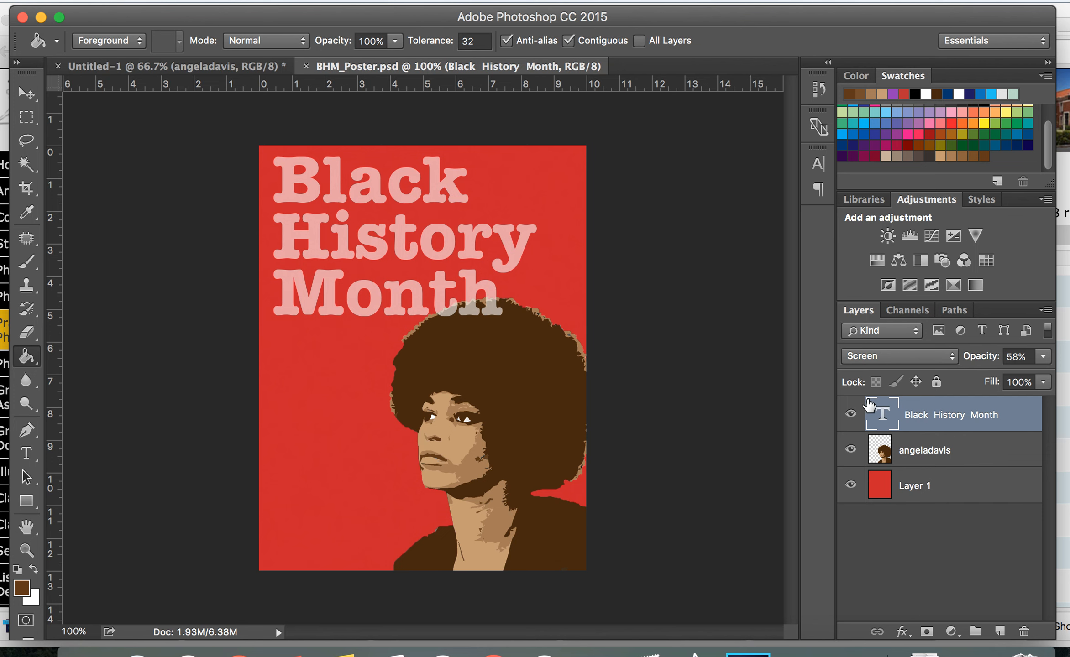
Hide the Black History Month text and Layer 1 so only the angeladavis layer is visible
{"action": "left_click", "coordinate": [850, 416]}
{"action": "left_click", "coordinate": [850, 450]}
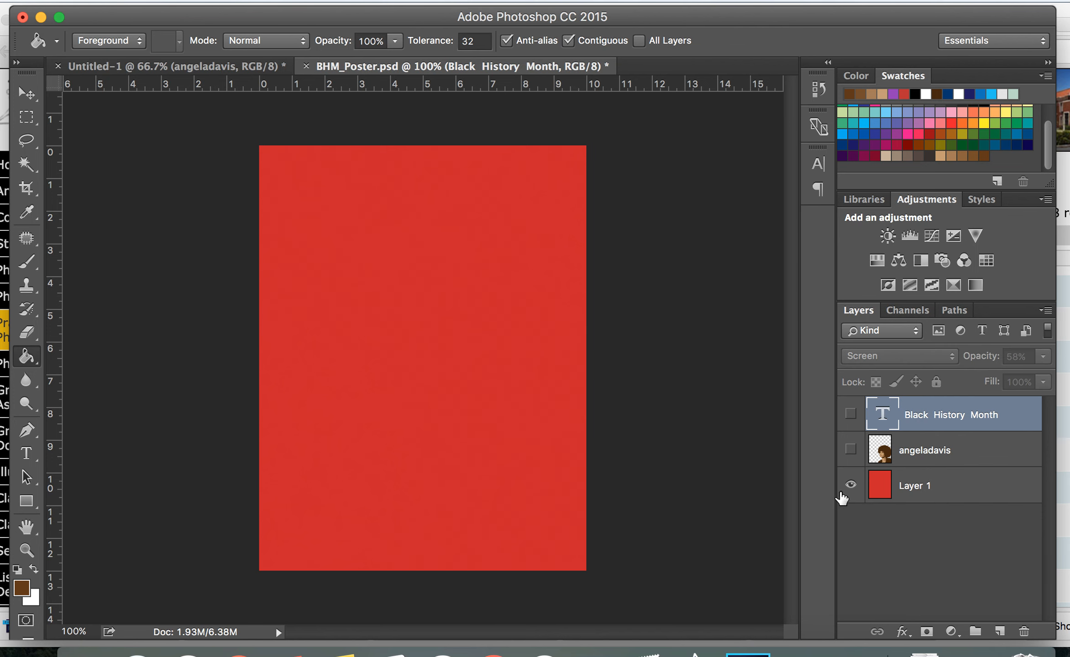
{"action": "left_click", "coordinate": [922, 456]}
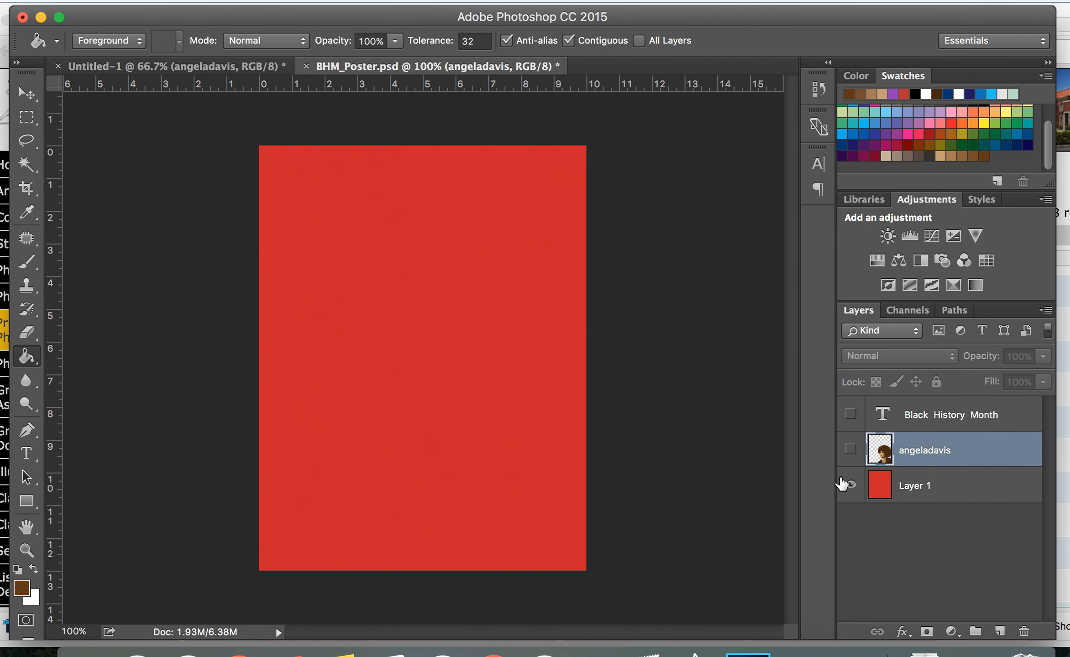
{"action": "left_click", "coordinate": [850, 485]}
{"action": "left_click", "coordinate": [852, 450]}
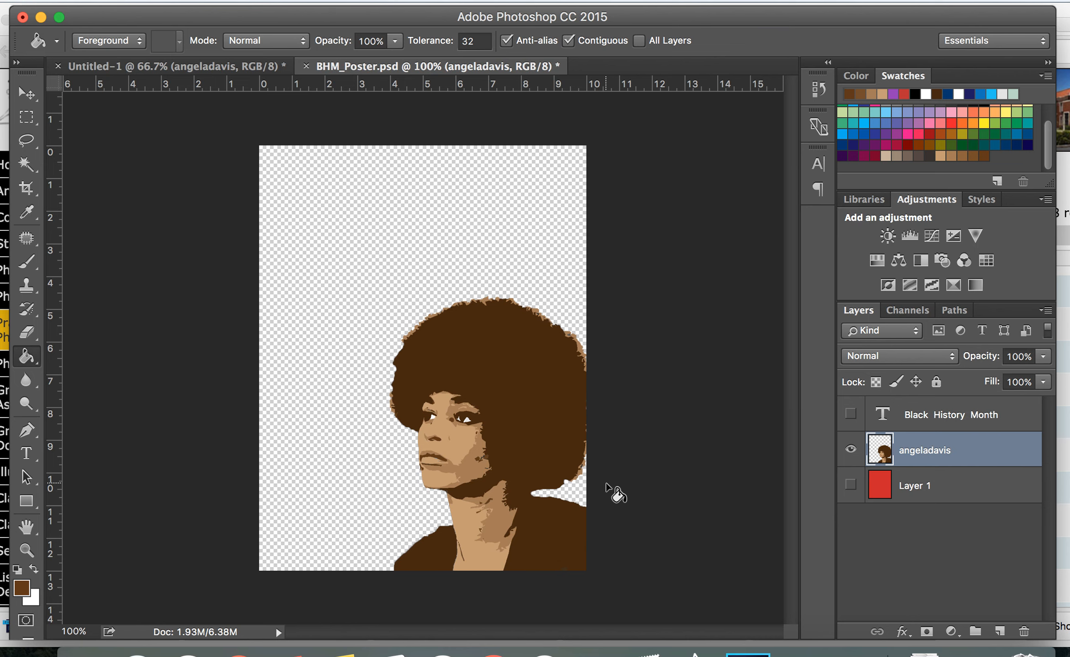
Zoom in and scroll around to inspect the portrait layer in the poster
{"action": "key", "text": "super+plus"}
{"action": "key", "text": "super+plus"}
{"action": "scroll", "coordinate": [606, 488], "scroll_direction": "down", "scroll_amount": 5}
{"action": "scroll", "coordinate": [606, 488], "scroll_direction": "right", "scroll_amount": 4}
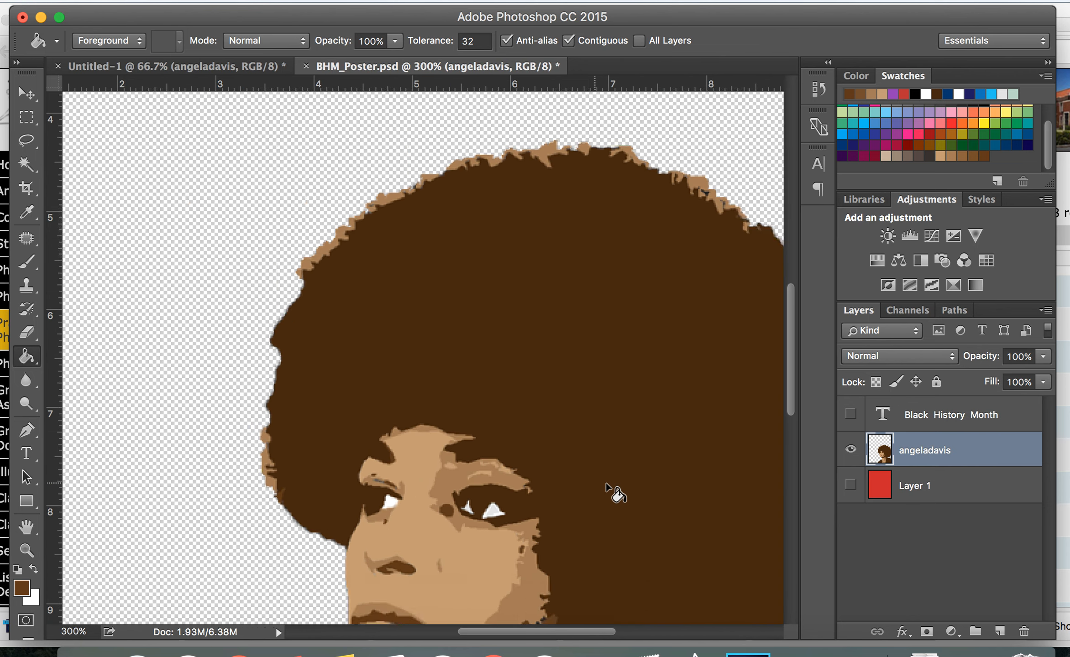
{"action": "scroll", "coordinate": [606, 488], "scroll_direction": "down", "scroll_amount": 5}
{"action": "scroll", "coordinate": [606, 488], "scroll_direction": "left", "scroll_amount": 1}
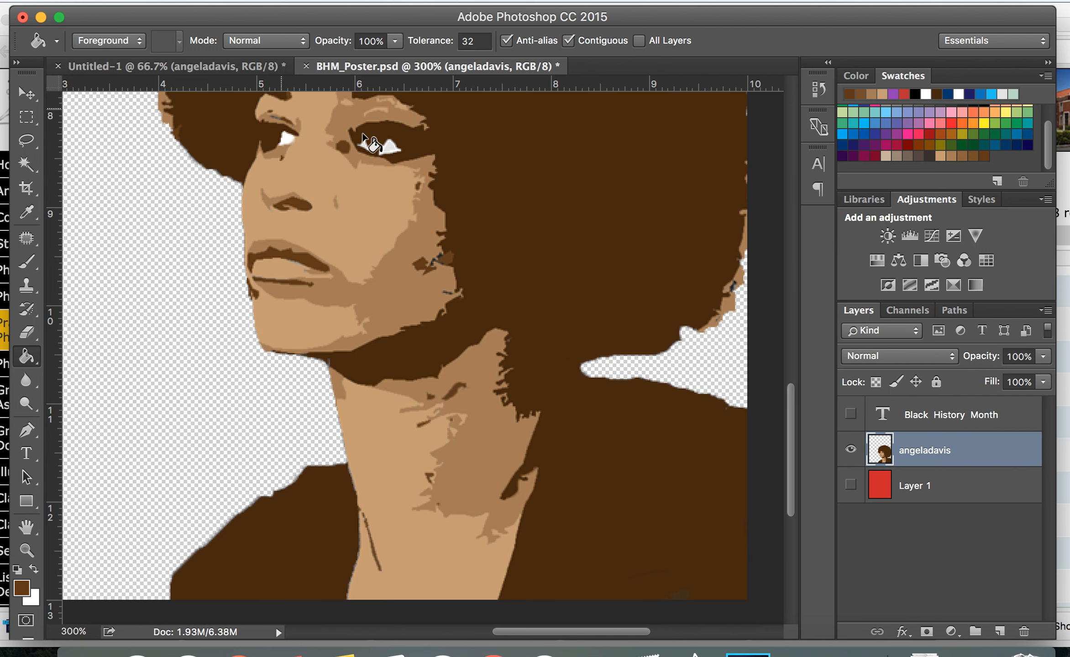
{"action": "scroll", "coordinate": [684, 453], "scroll_direction": "up", "scroll_amount": 1}
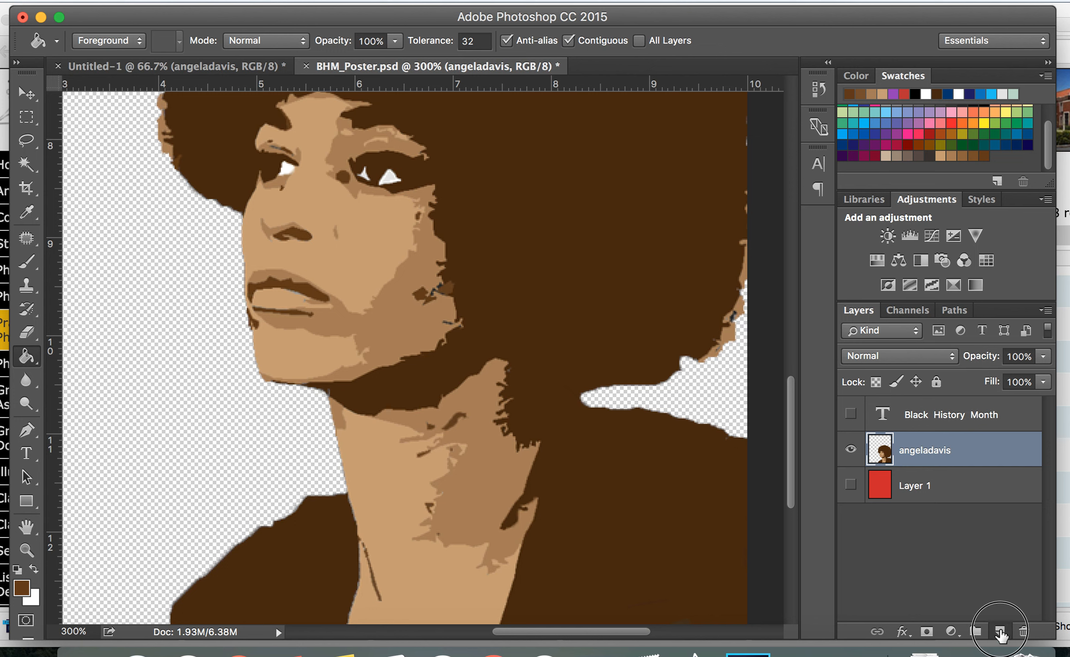
Add a new layer and name it background layer
{"action": "left_click", "coordinate": [1000, 632]}
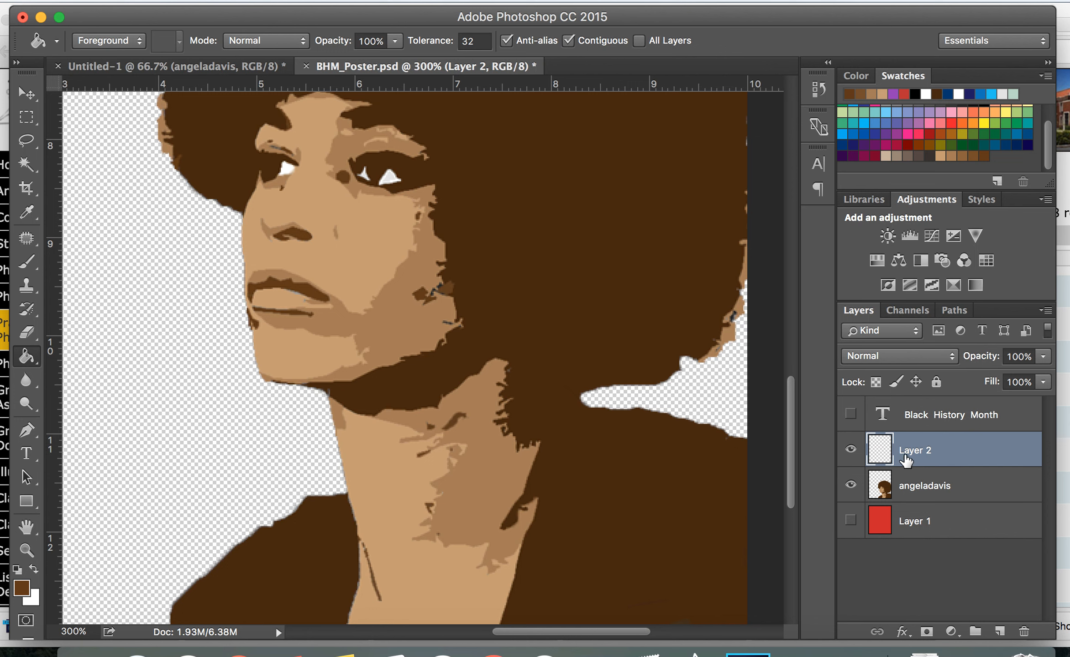
{"action": "double_click", "coordinate": [918, 451]}
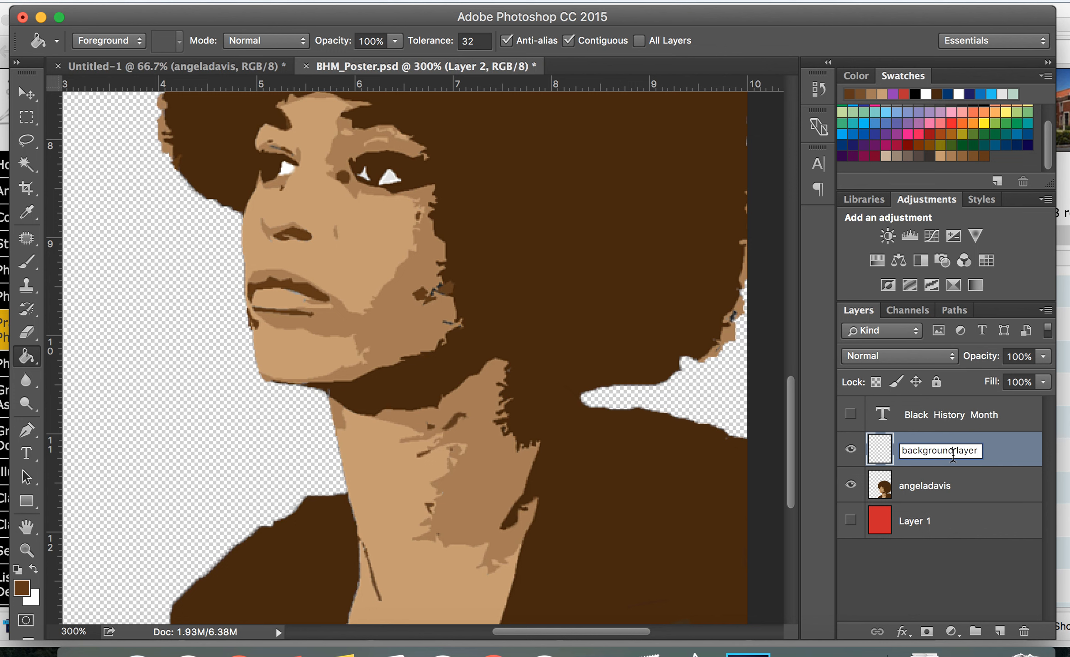
{"action": "type", "text": "background layer"}
{"action": "key", "text": "Return"}
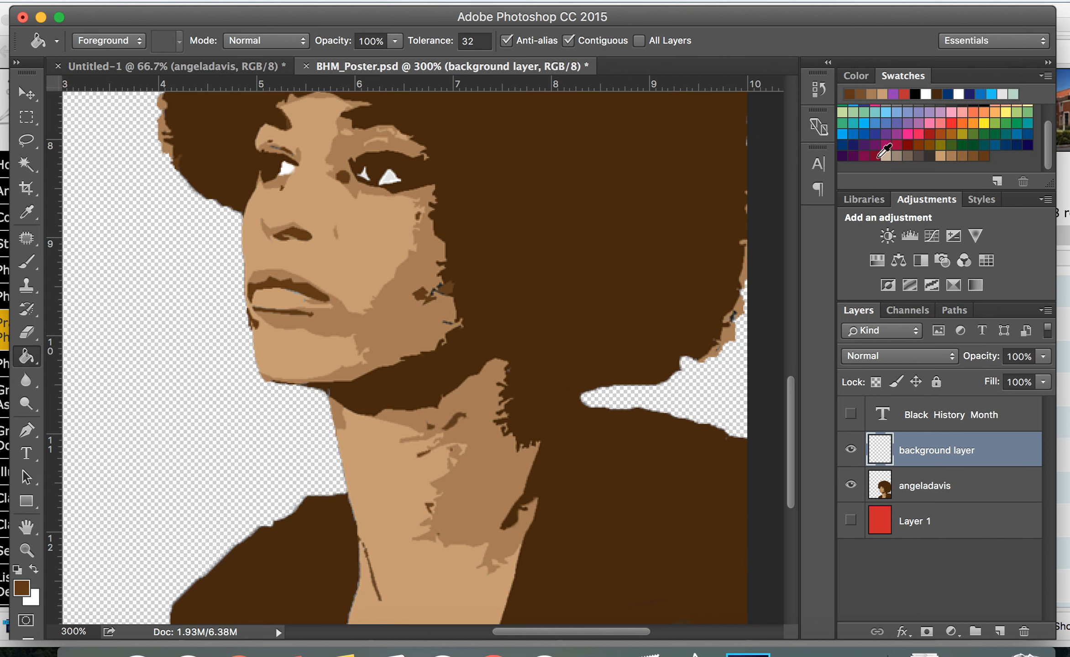
Fill the background layer with a dark crimson swatch using the Paint Bucket
{"action": "left_click", "coordinate": [880, 156]}
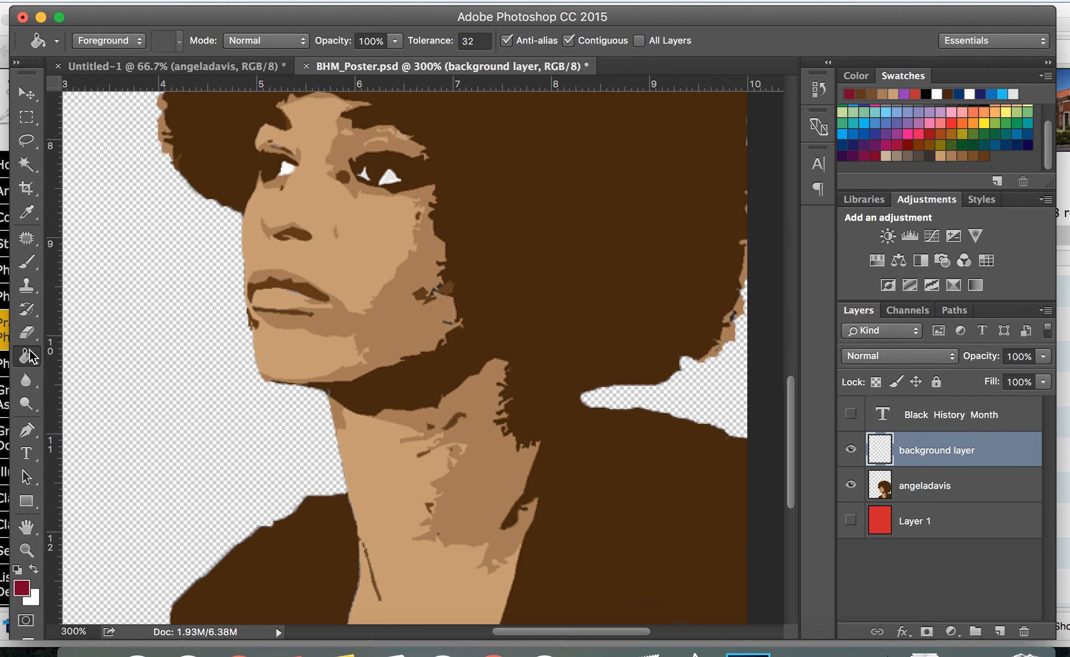
{"action": "left_click", "coordinate": [140, 411]}
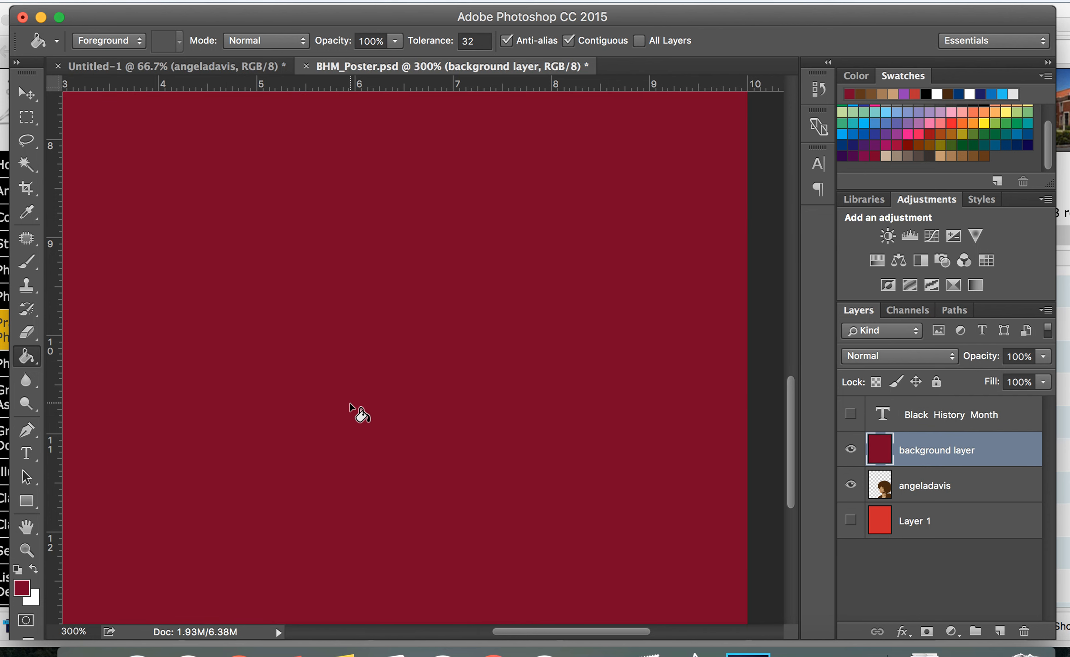
Move the background layer below the angeladavis layer
{"action": "key", "text": "super+minus"}
{"action": "key", "text": "super+minus"}
{"action": "key", "text": "super+minus"}
{"action": "key", "text": "super+minus"}
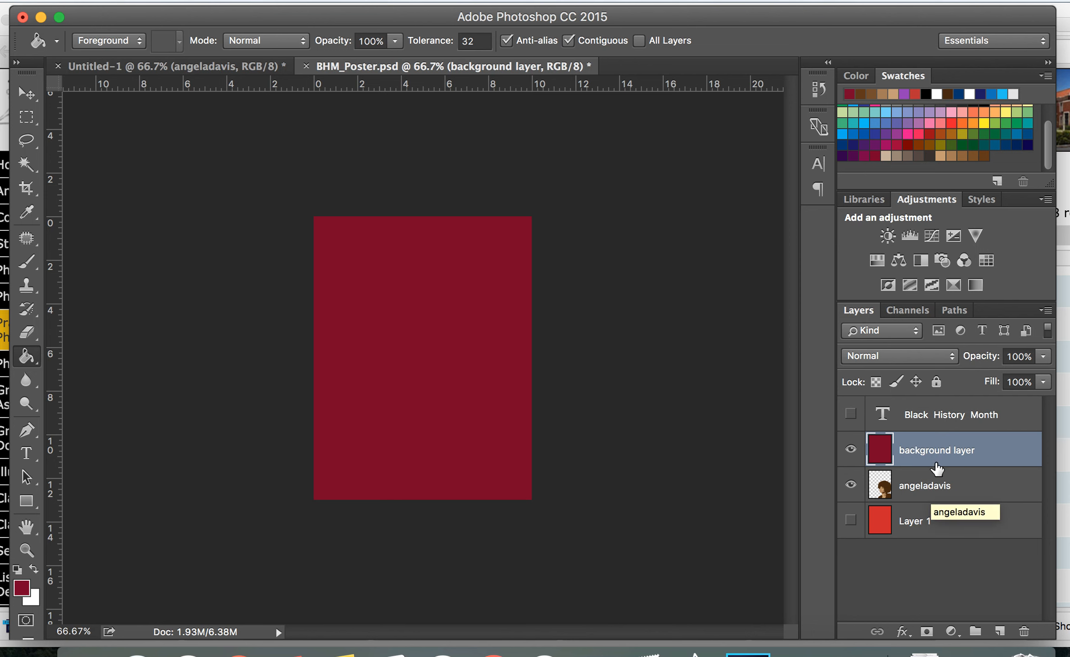
{"action": "left_click_drag", "start_coordinate": [929, 449], "coordinate": [927, 495]}
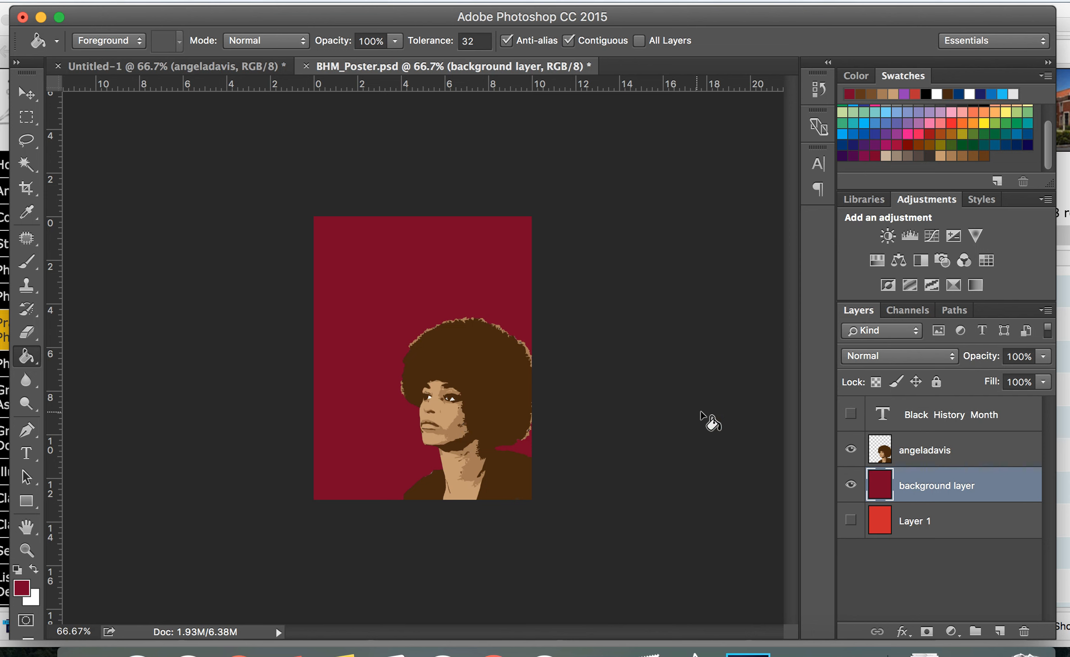
Toggle the background layer and Layer 1 visibility to compare the crimson and red backgrounds
{"action": "left_click", "coordinate": [932, 451]}
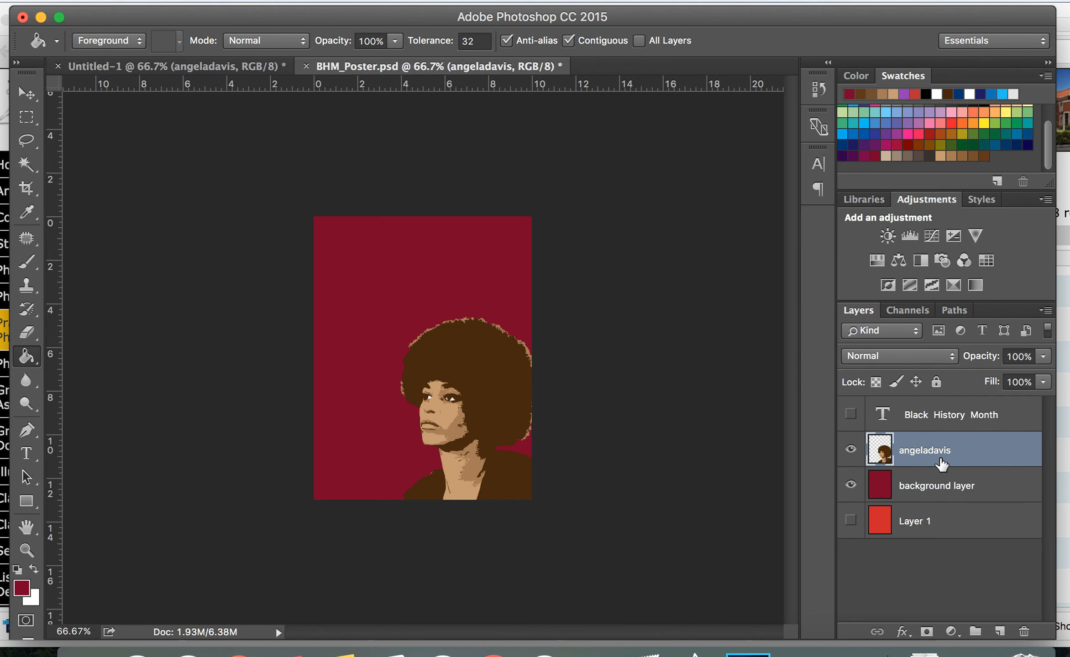
{"action": "left_click", "coordinate": [922, 494]}
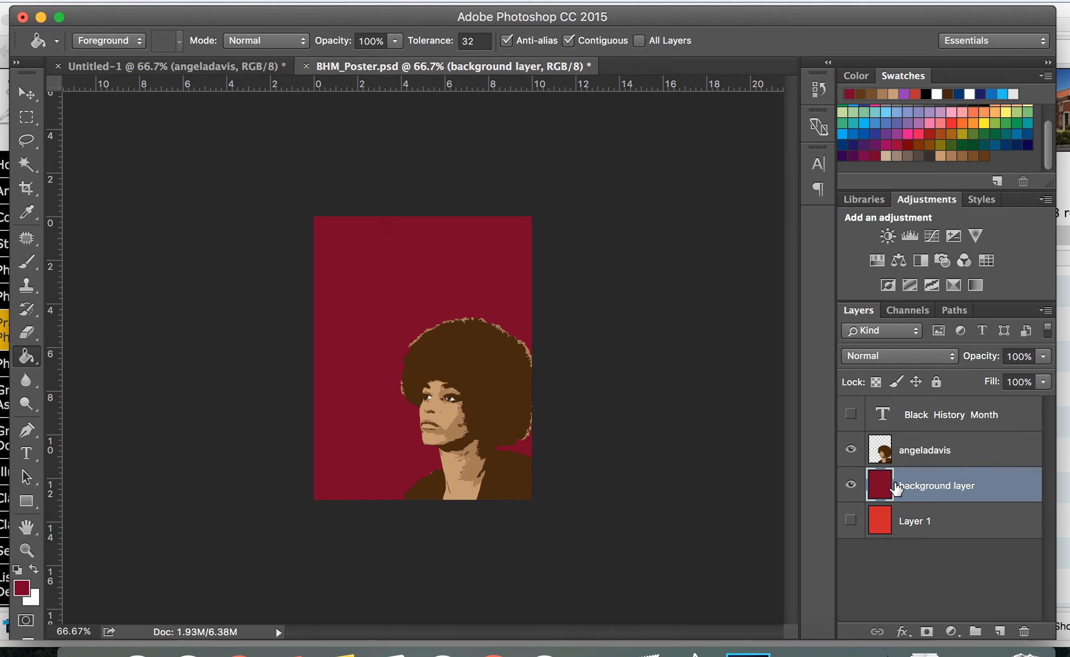
{"action": "left_click", "coordinate": [850, 485]}
{"action": "left_click", "coordinate": [851, 521]}
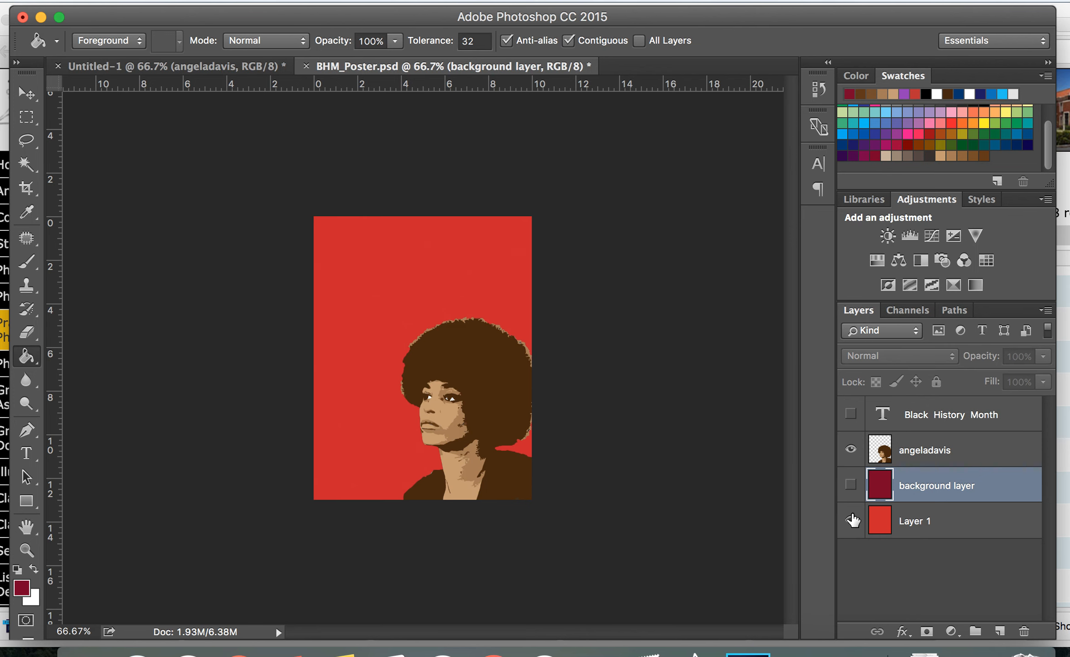
{"action": "left_click", "coordinate": [851, 521]}
{"action": "left_click", "coordinate": [851, 485]}
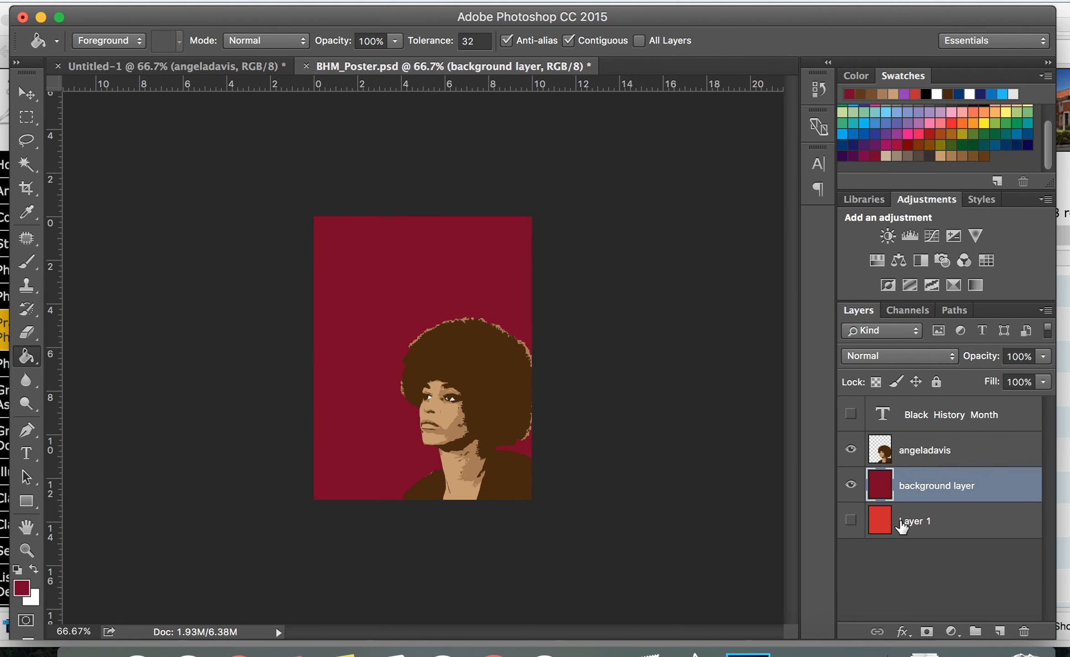
{"action": "left_click", "coordinate": [851, 520]}
{"action": "left_click", "coordinate": [851, 520]}
Toggle the angeladavis layer's visibility to compare the poster with and without the portrait
{"action": "left_click", "coordinate": [851, 450]}
{"action": "left_click", "coordinate": [852, 451]}
{"action": "left_click", "coordinate": [852, 450]}
{"action": "left_click", "coordinate": [851, 450]}
{"action": "left_click", "coordinate": [851, 450]}
{"action": "left_click", "coordinate": [851, 450]}
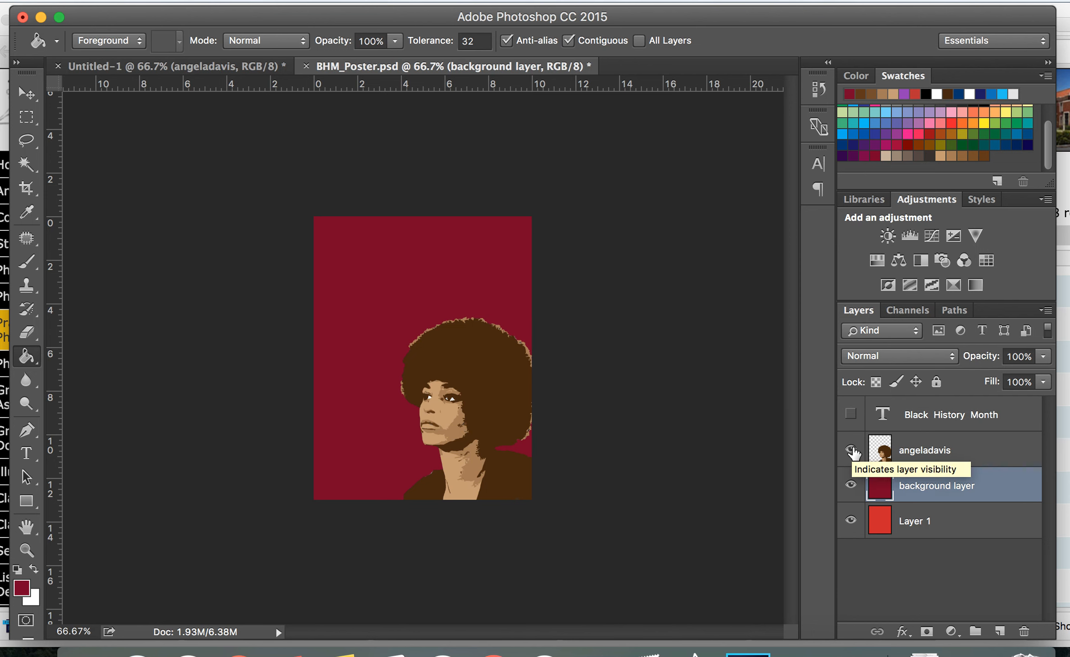
Scale up the angeladavis portrait with Free Transform, enlarging it from its top-left corner
{"action": "left_click", "coordinate": [972, 451]}
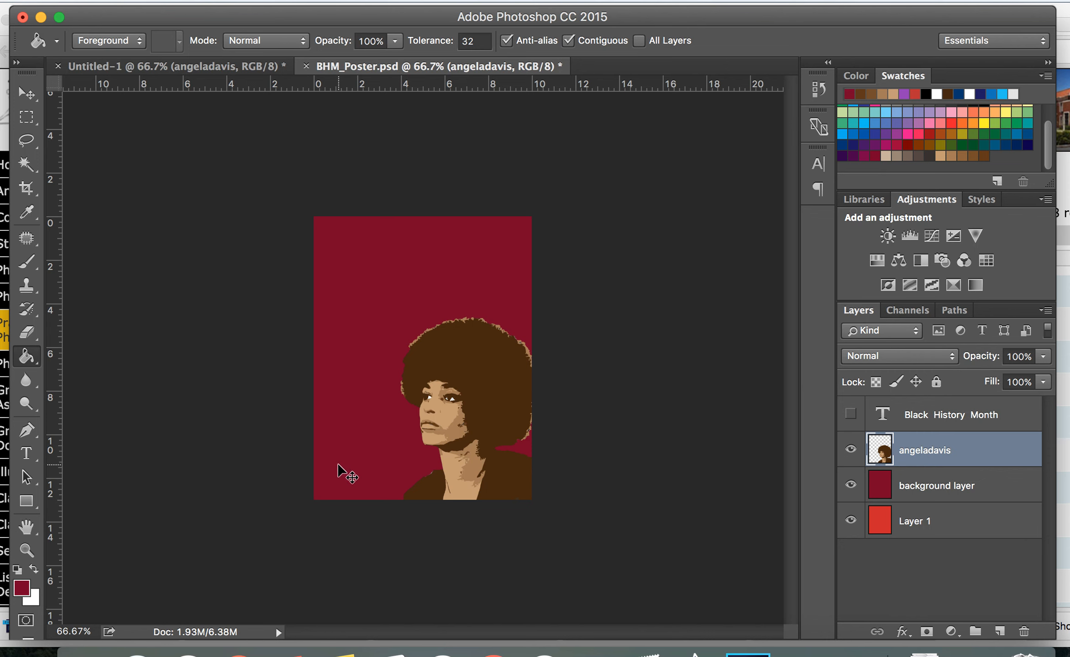
{"action": "key", "text": "super+t"}
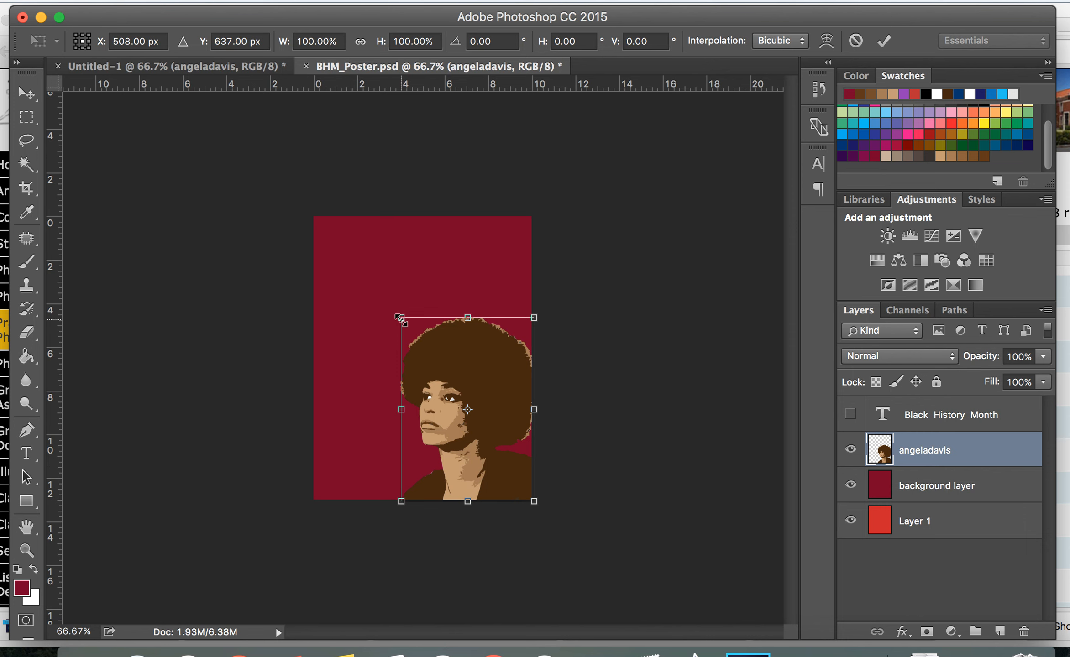
{"action": "left_click_drag", "start_coordinate": [399, 319], "coordinate": [378, 296]}
{"action": "key", "text": "Return"}
{"action": "key", "text": "g"}
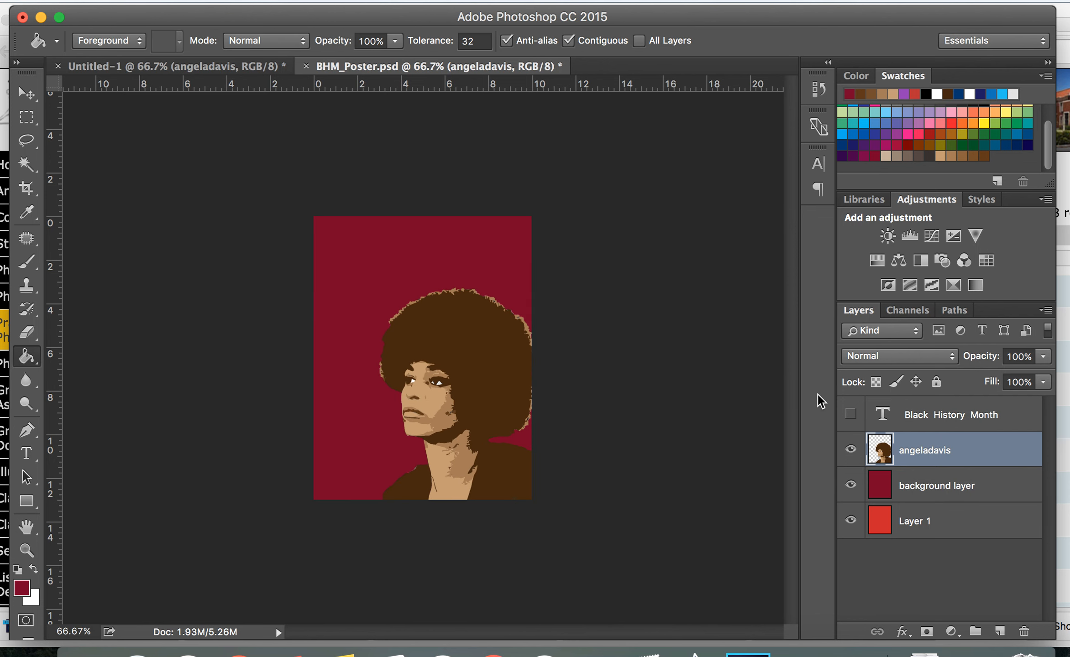
Toggle the Black History Month text layer's visibility to preview the title over the portrait
{"action": "left_click", "coordinate": [851, 414]}
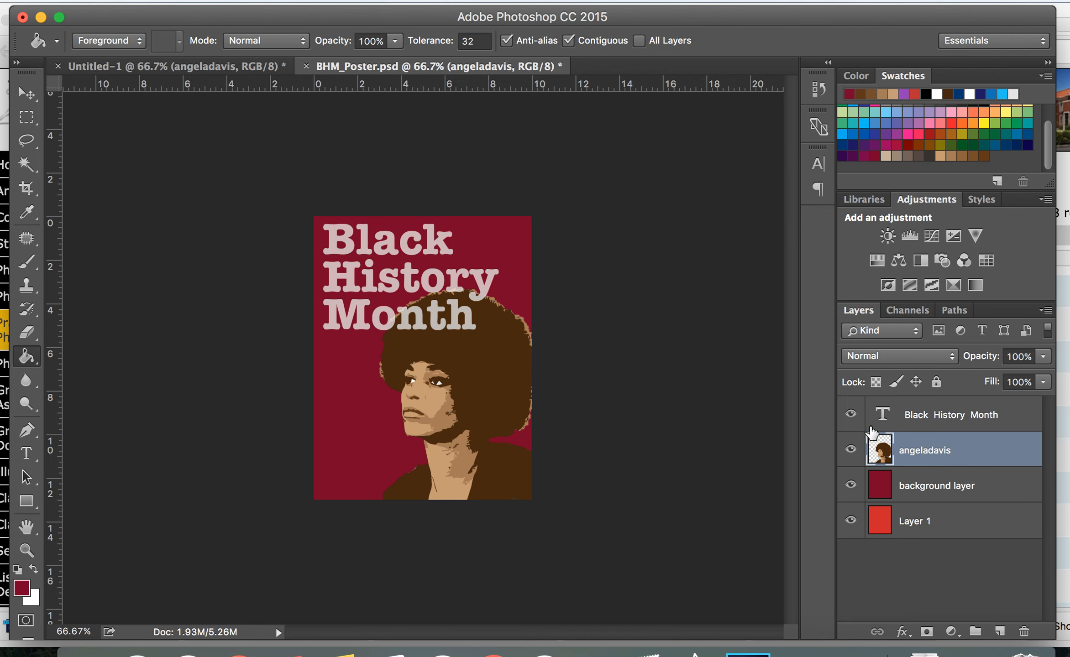
{"action": "left_click", "coordinate": [850, 414]}
{"action": "double_click", "coordinate": [957, 416]}
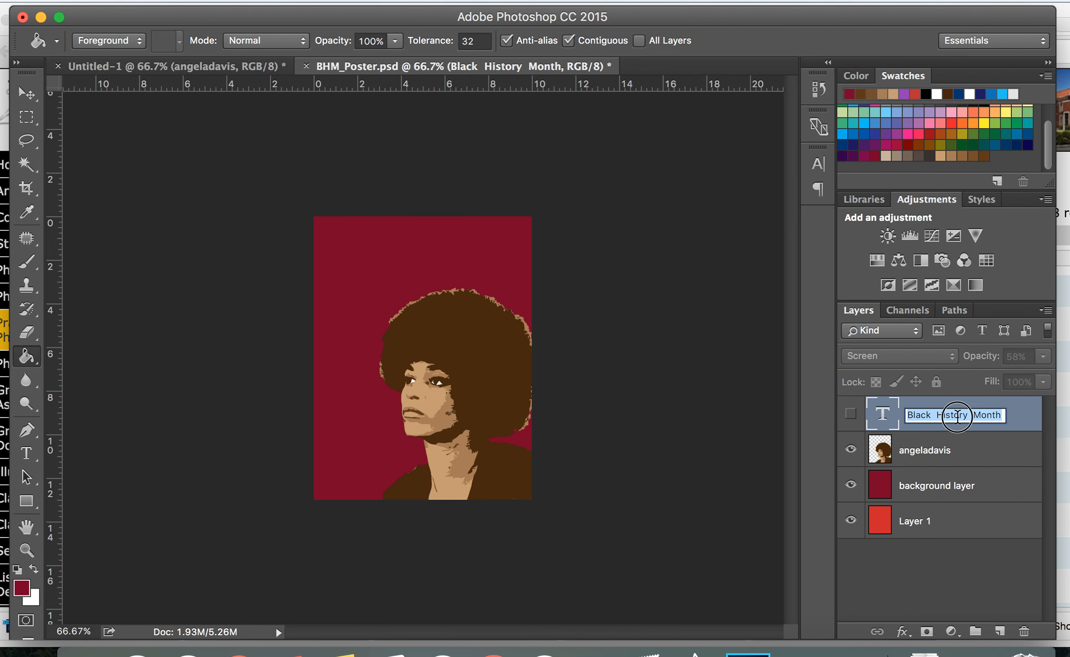
{"action": "left_click", "coordinate": [1024, 419]}
{"action": "double_click", "coordinate": [1025, 418]}
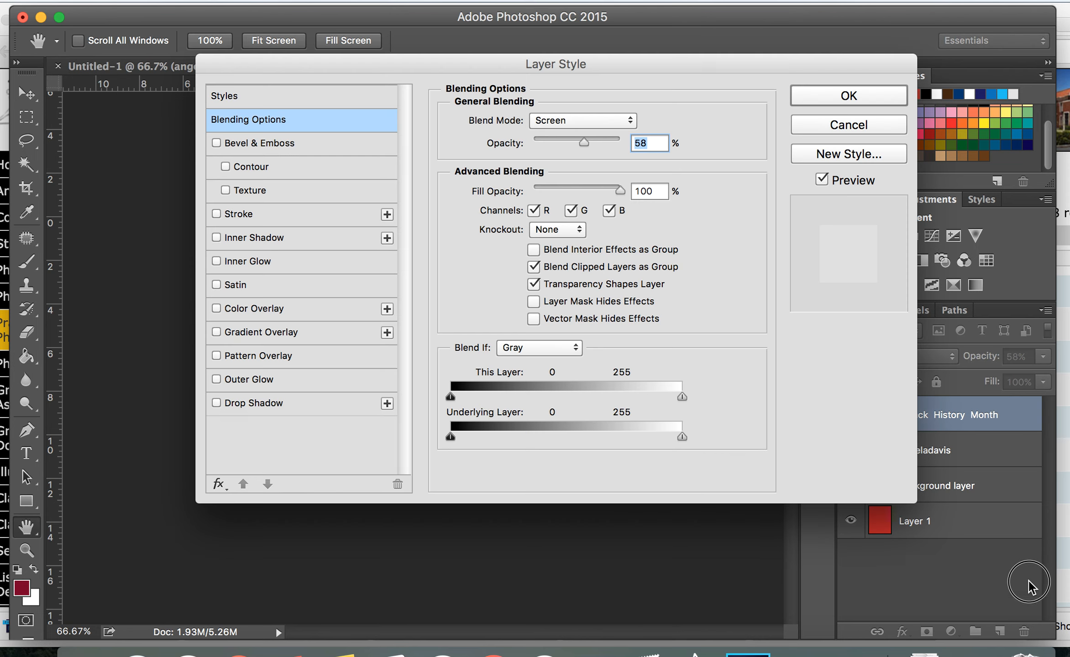
{"action": "left_click", "coordinate": [854, 131]}
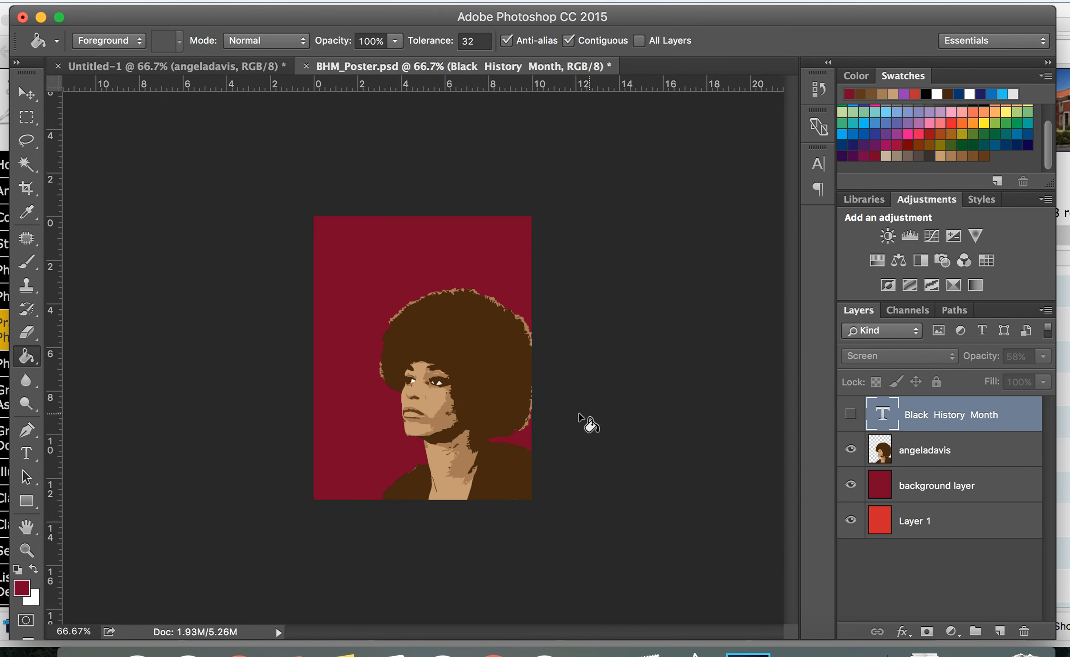
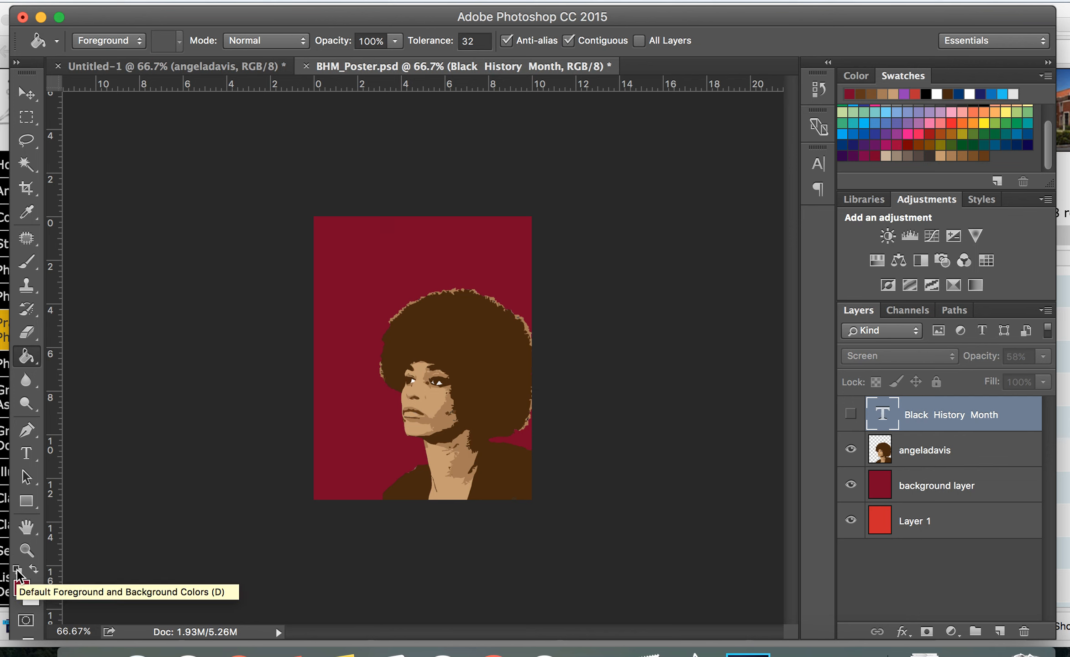
Reset to the default colours and swap them so the foreground is white and the background black
{"action": "left_click", "coordinate": [18, 571]}
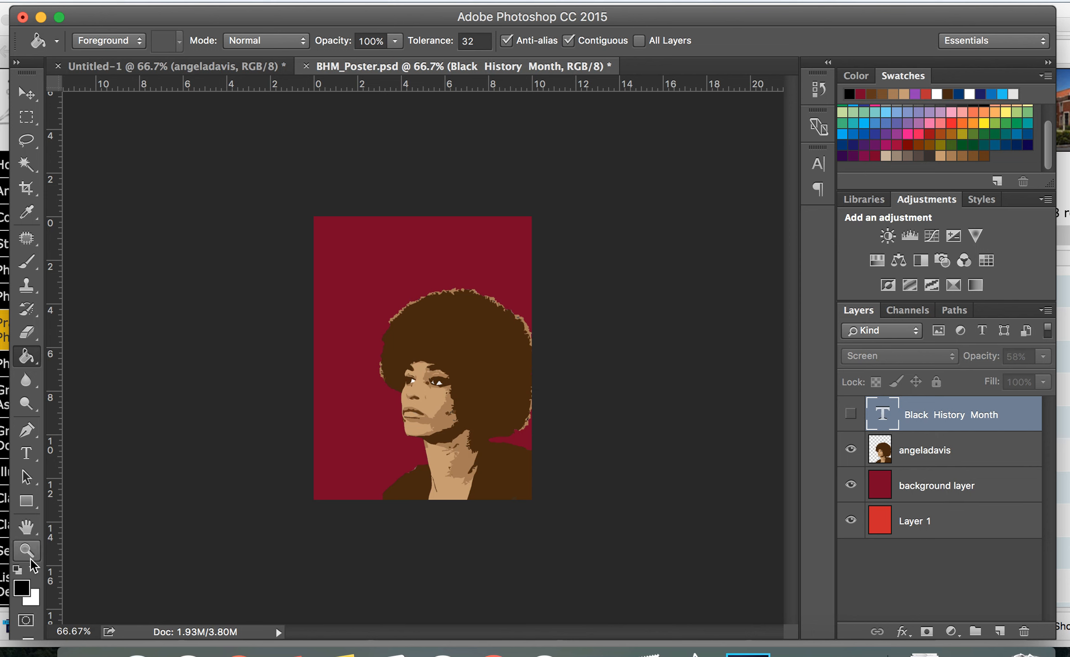
{"action": "left_click", "coordinate": [33, 569]}
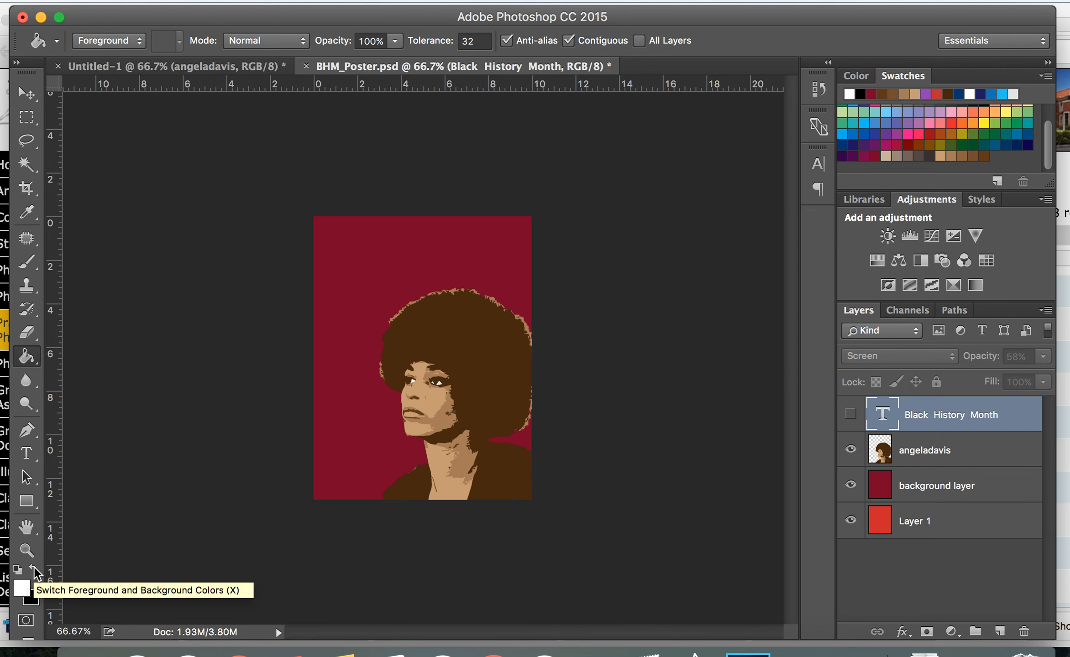
{"action": "left_click", "coordinate": [34, 567]}
{"action": "left_click", "coordinate": [34, 567]}
{"action": "left_click", "coordinate": [33, 567]}
{"action": "left_click", "coordinate": [33, 567]}
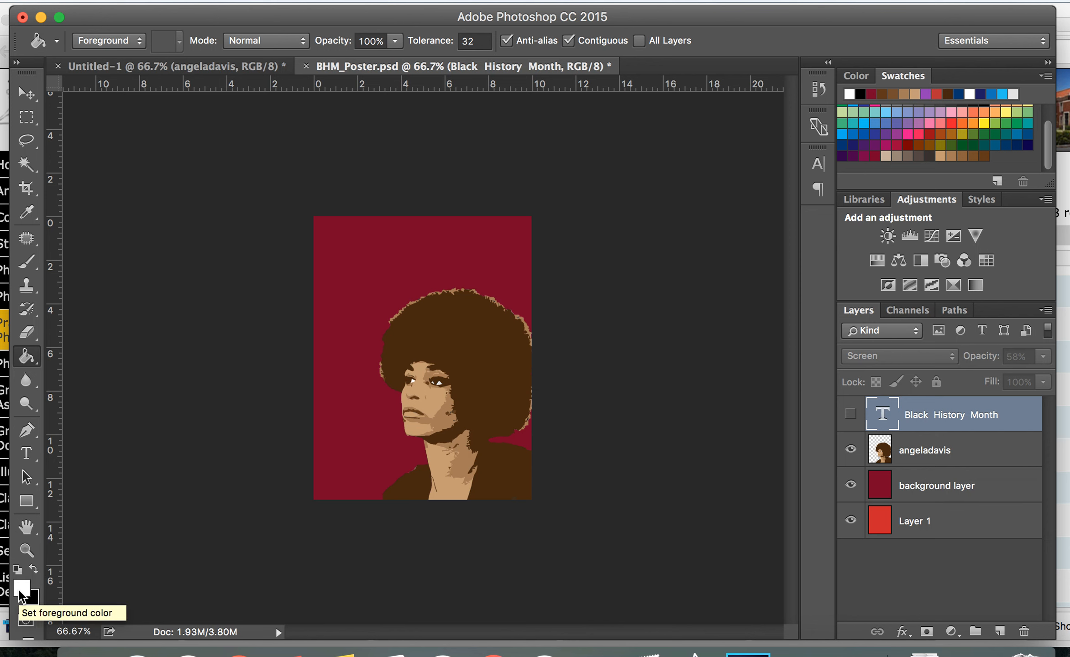
{"action": "left_click", "coordinate": [33, 567]}
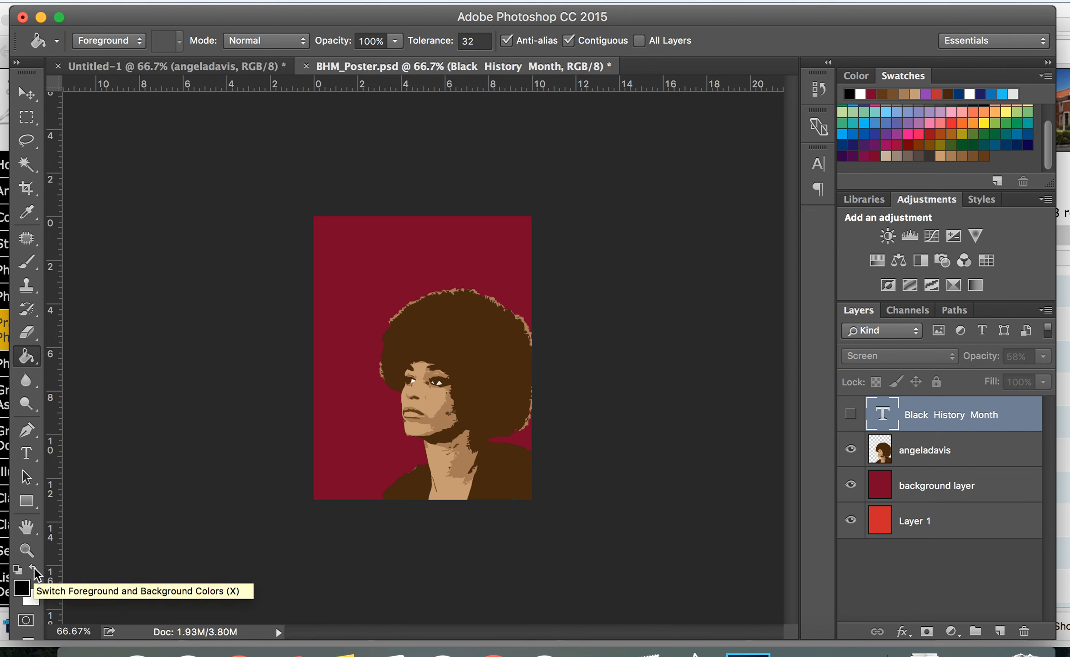
{"action": "left_click", "coordinate": [33, 568]}
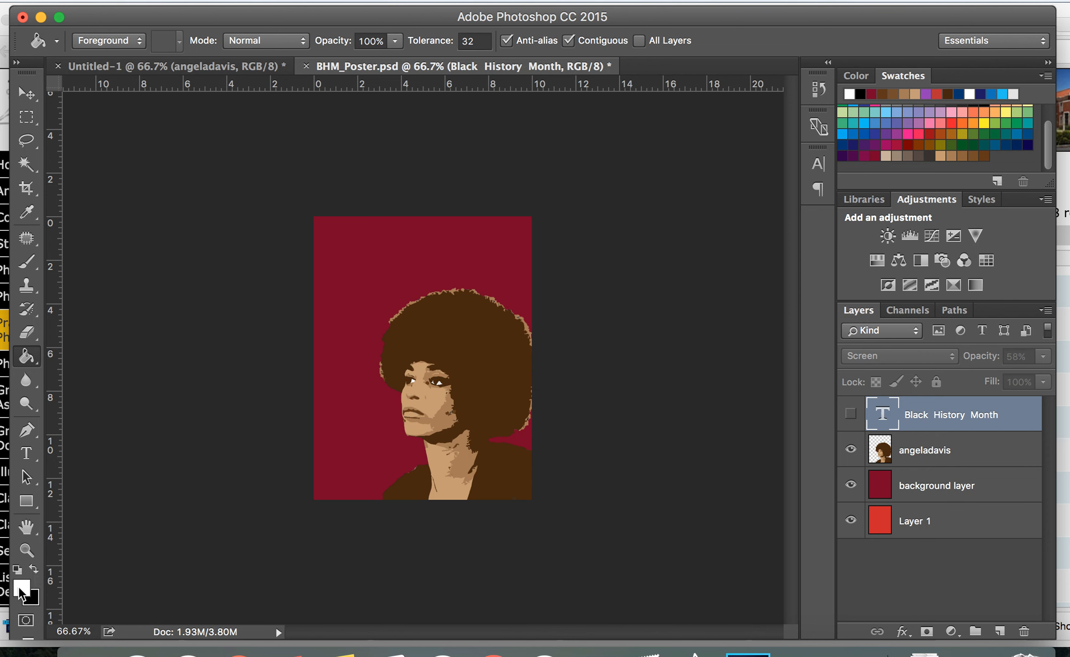
{"action": "left_click", "coordinate": [32, 566]}
{"action": "left_click", "coordinate": [32, 565]}
{"action": "left_click", "coordinate": [27, 453]}
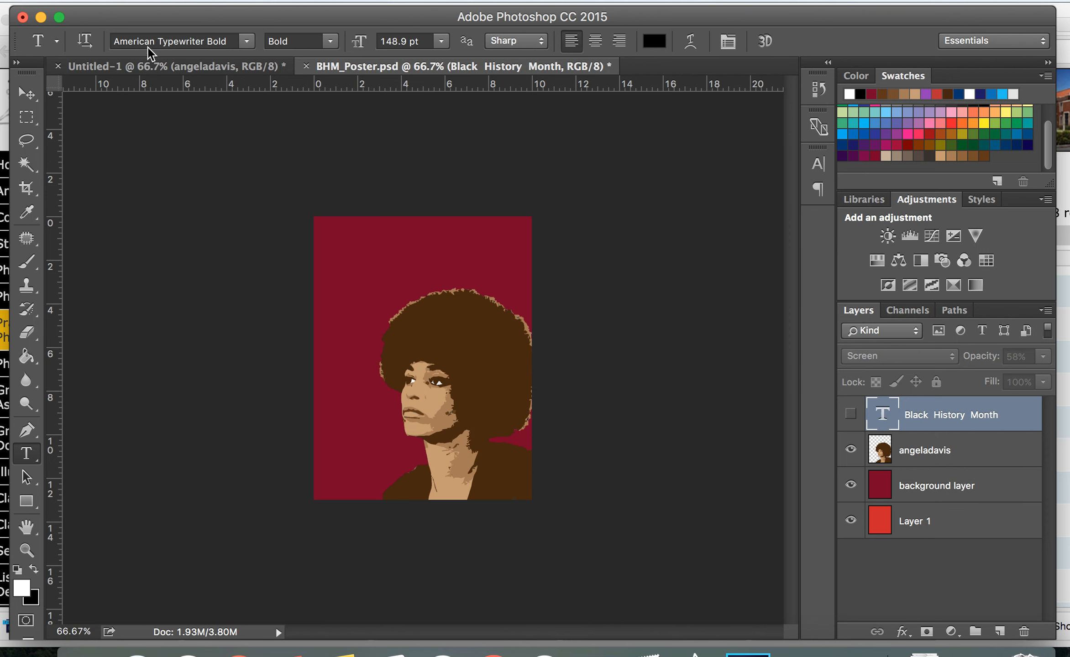
{"action": "left_click", "coordinate": [28, 164]}
{"action": "left_click", "coordinate": [27, 208]}
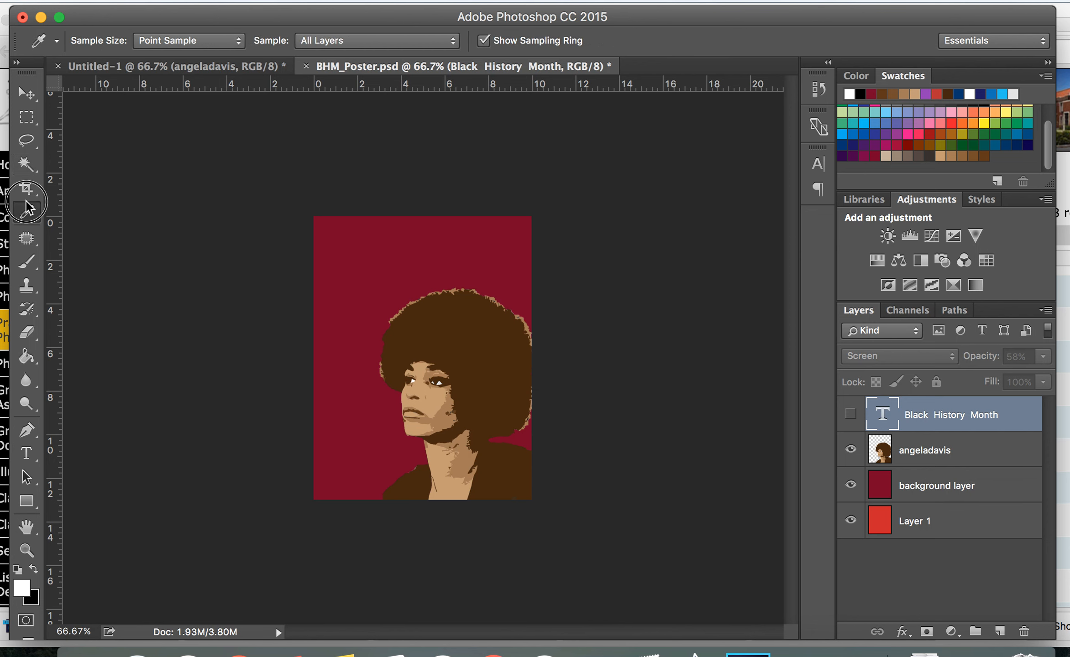
{"action": "left_click", "coordinate": [27, 191]}
{"action": "left_click", "coordinate": [26, 238]}
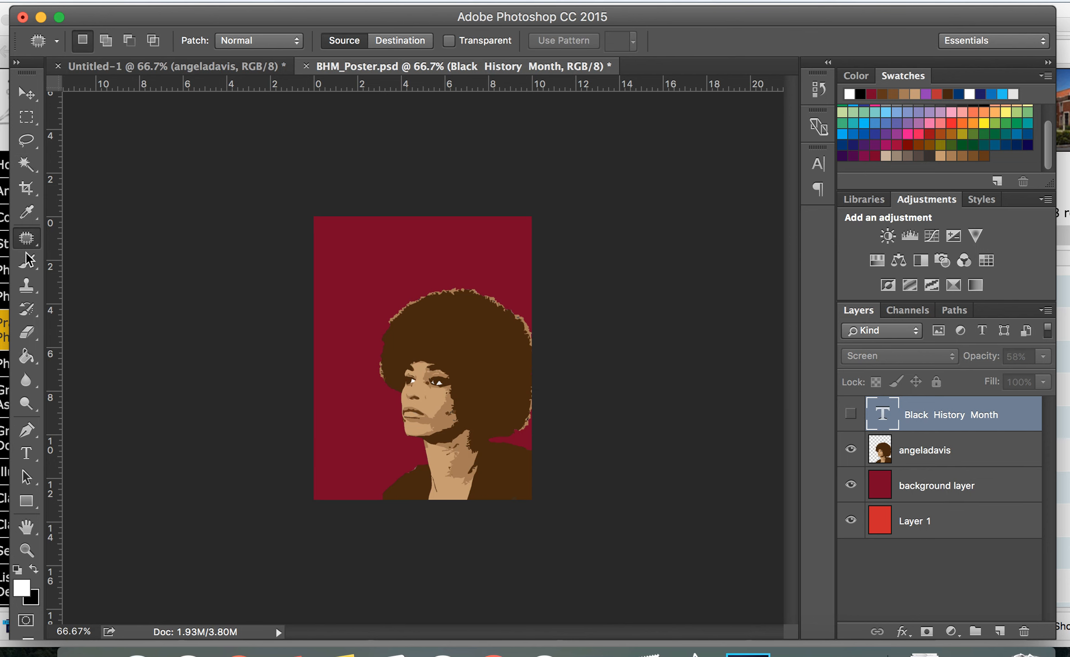
{"action": "left_click", "coordinate": [26, 310]}
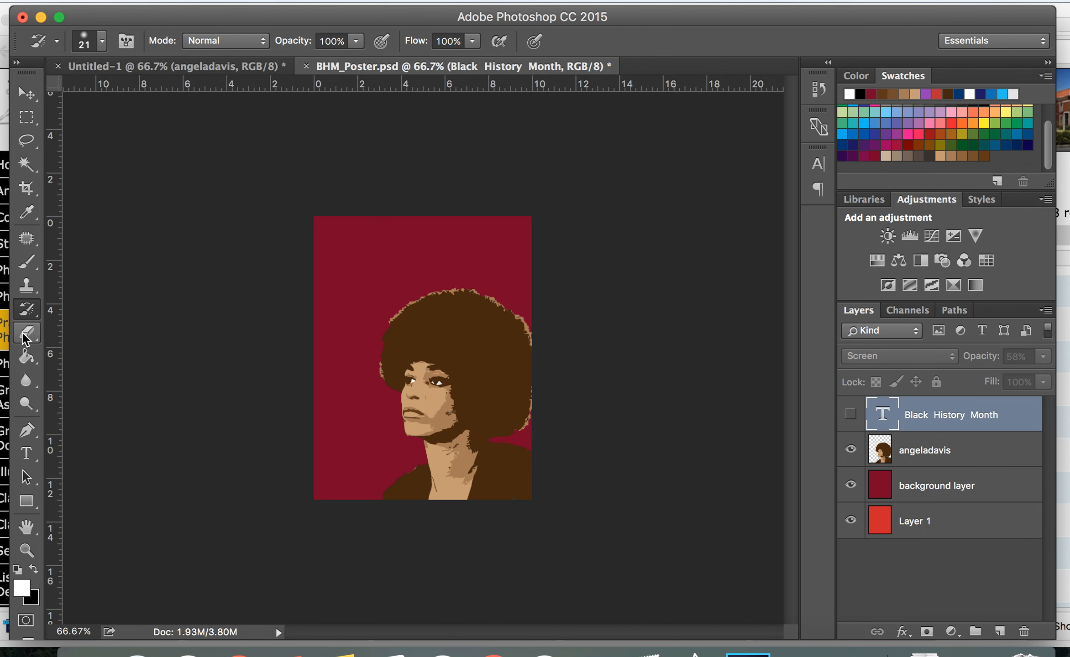
{"action": "left_click", "coordinate": [26, 337]}
{"action": "left_click", "coordinate": [26, 358]}
{"action": "left_click", "coordinate": [25, 382]}
{"action": "left_click", "coordinate": [26, 429]}
Set the Type tool's font to American Typewriter Regular and its size to 72 pt
{"action": "left_click", "coordinate": [26, 454]}
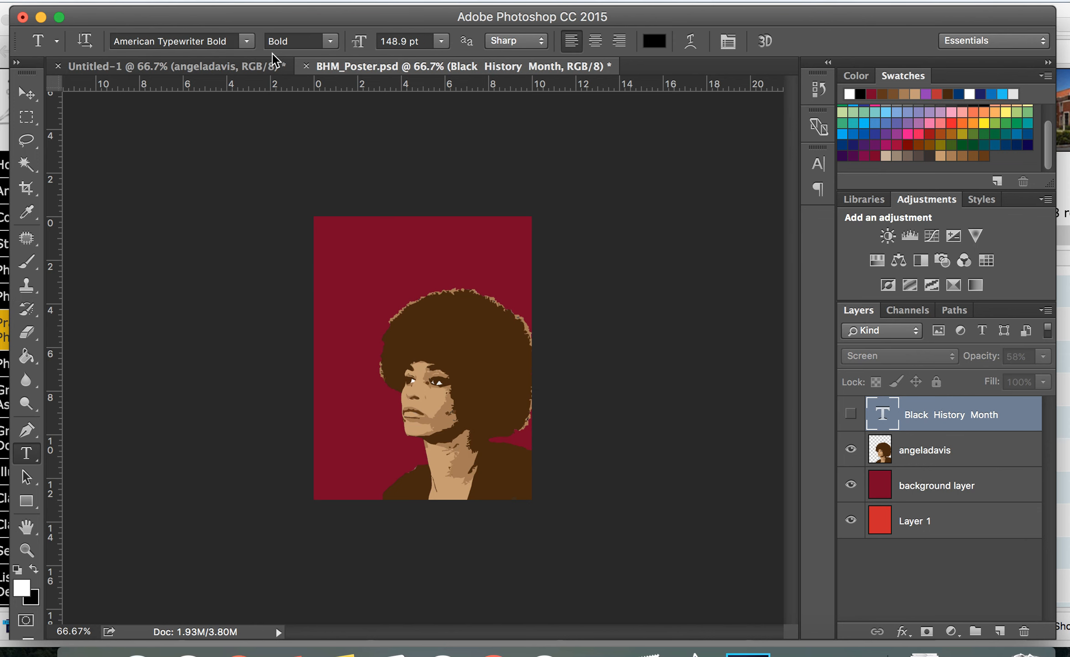
{"action": "left_click", "coordinate": [247, 43]}
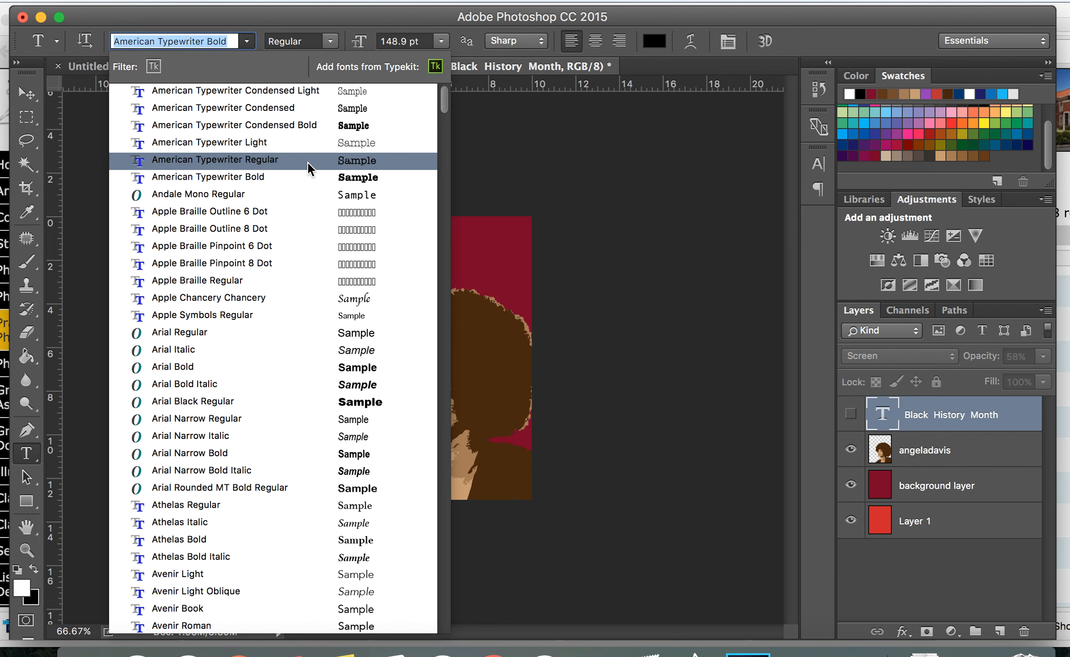
{"action": "scroll", "coordinate": [309, 168], "scroll_direction": "down", "scroll_amount": 5}
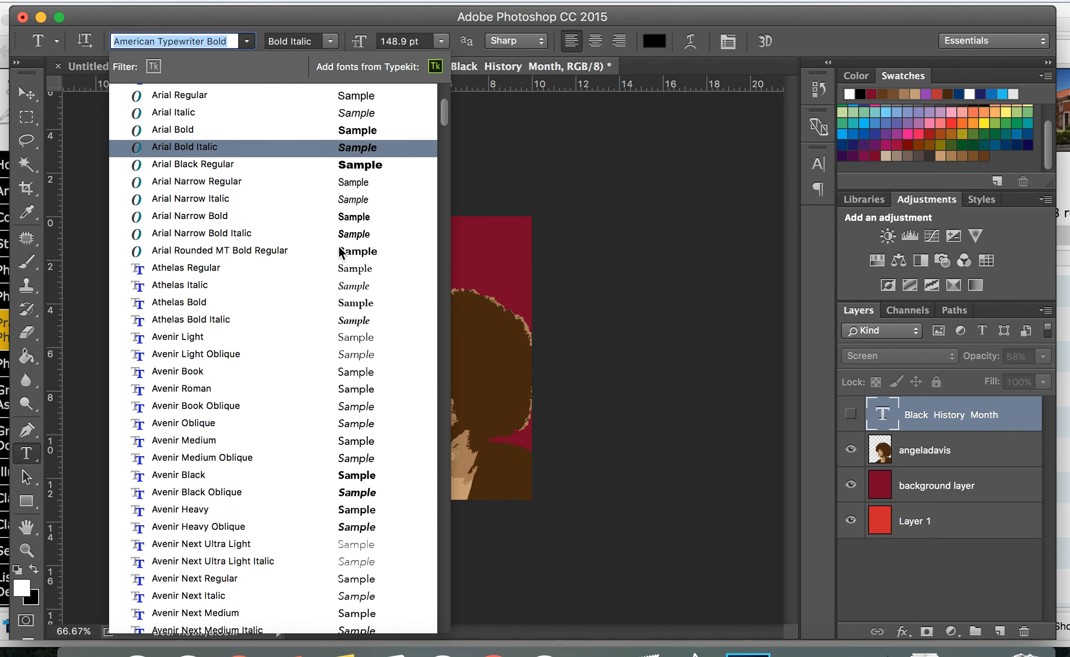
{"action": "scroll", "coordinate": [340, 255], "scroll_direction": "down", "scroll_amount": 7}
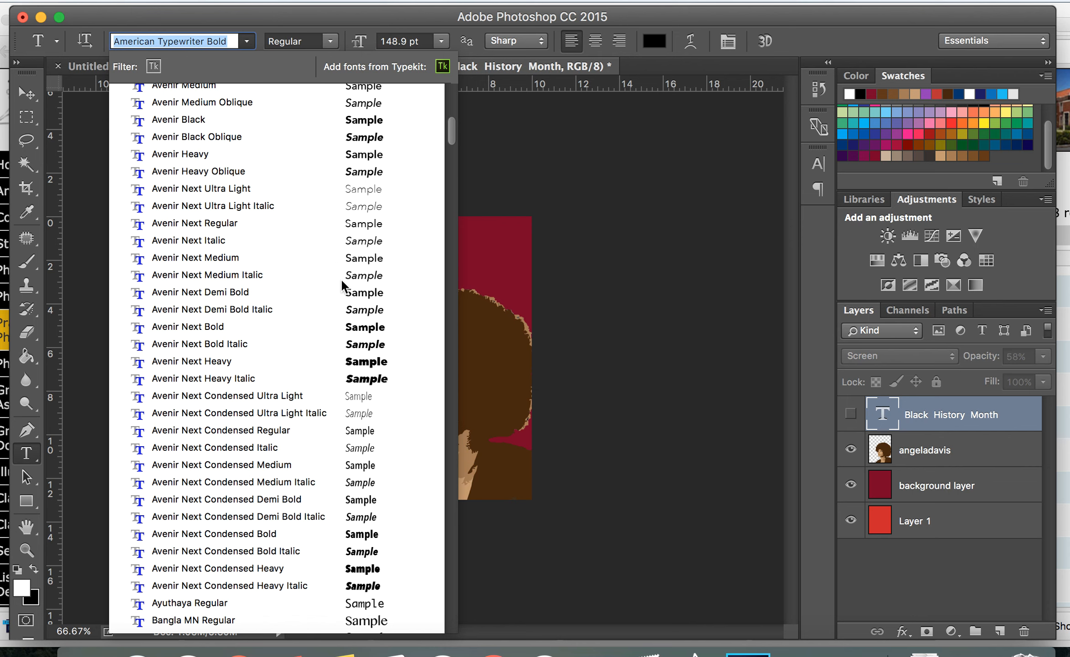
{"action": "scroll", "coordinate": [354, 363], "scroll_direction": "up", "scroll_amount": 11}
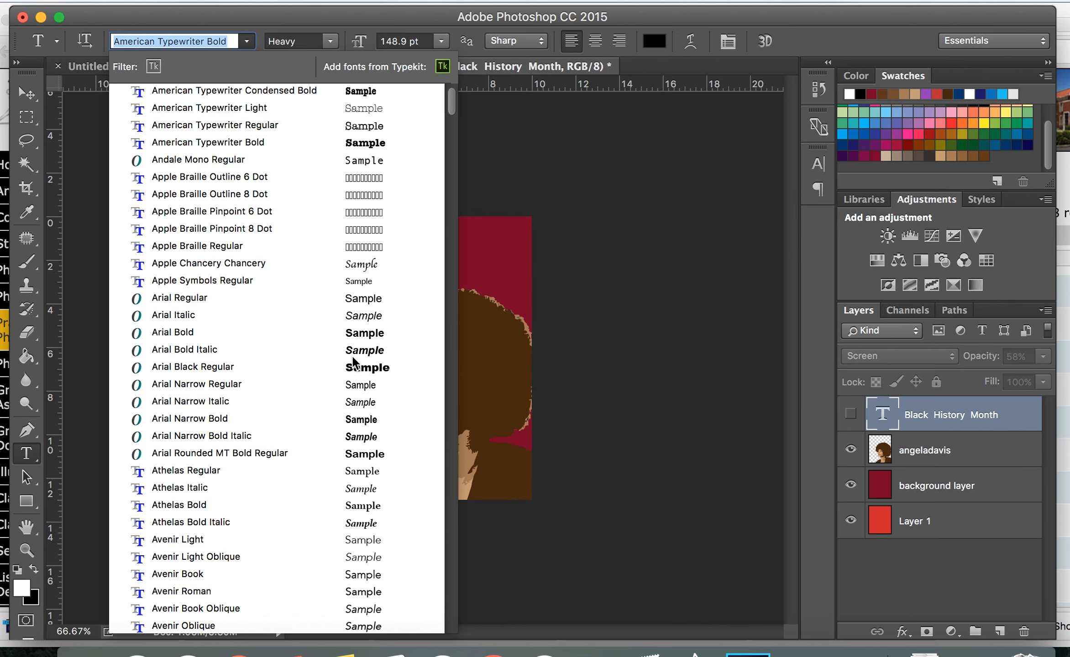
{"action": "scroll", "coordinate": [354, 363], "scroll_direction": "up", "scroll_amount": 1}
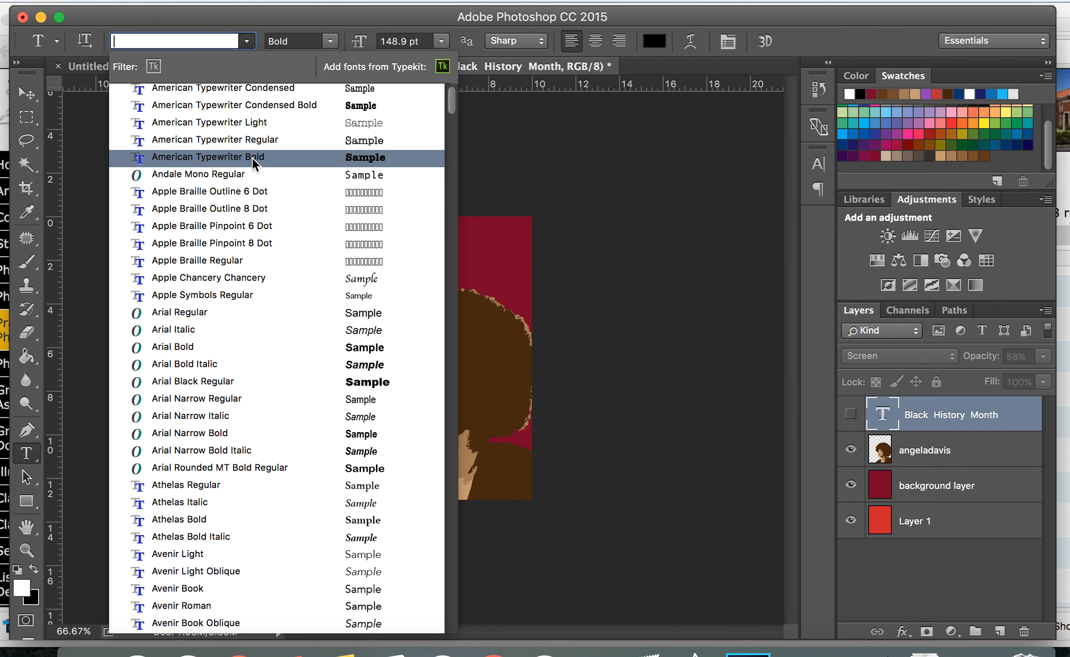
{"action": "left_click", "coordinate": [246, 142]}
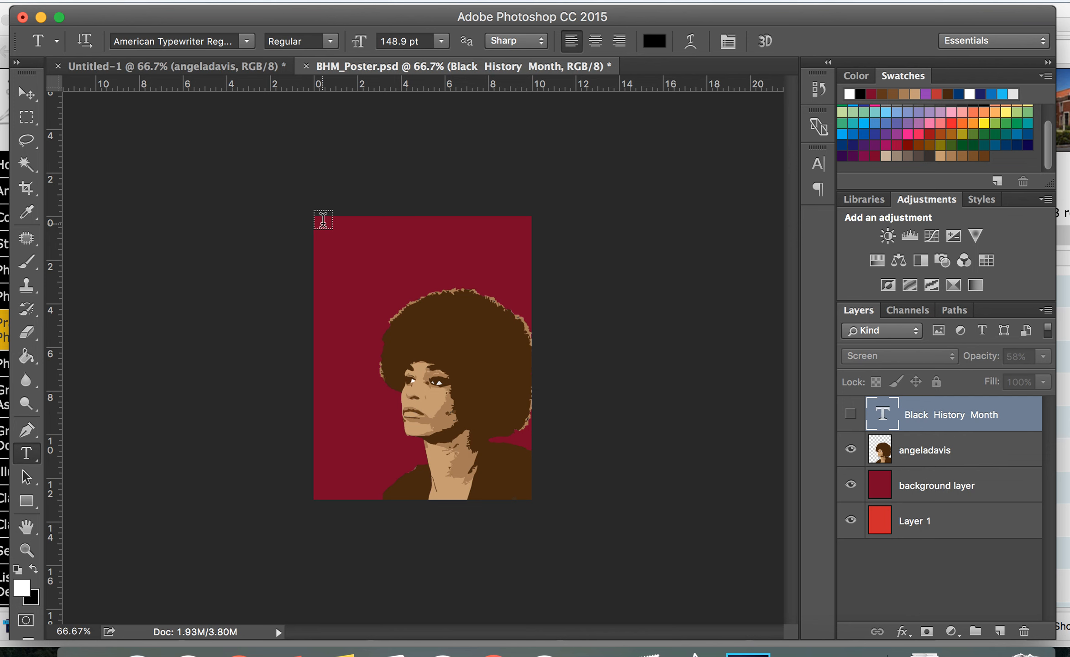
{"action": "left_click", "coordinate": [441, 41]}
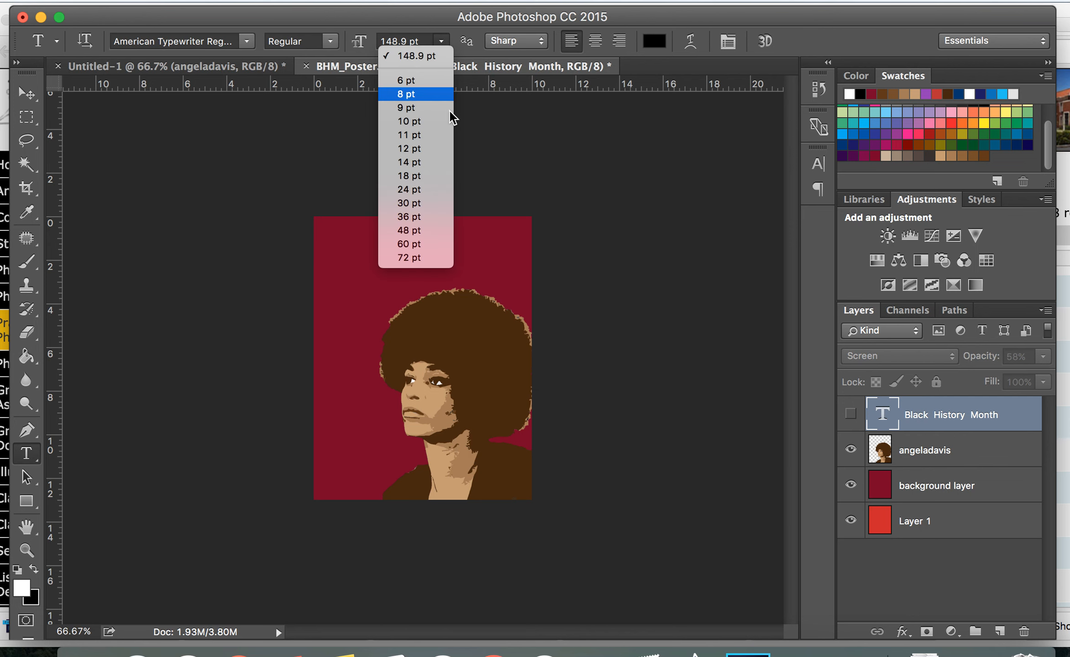
{"action": "left_click", "coordinate": [437, 258]}
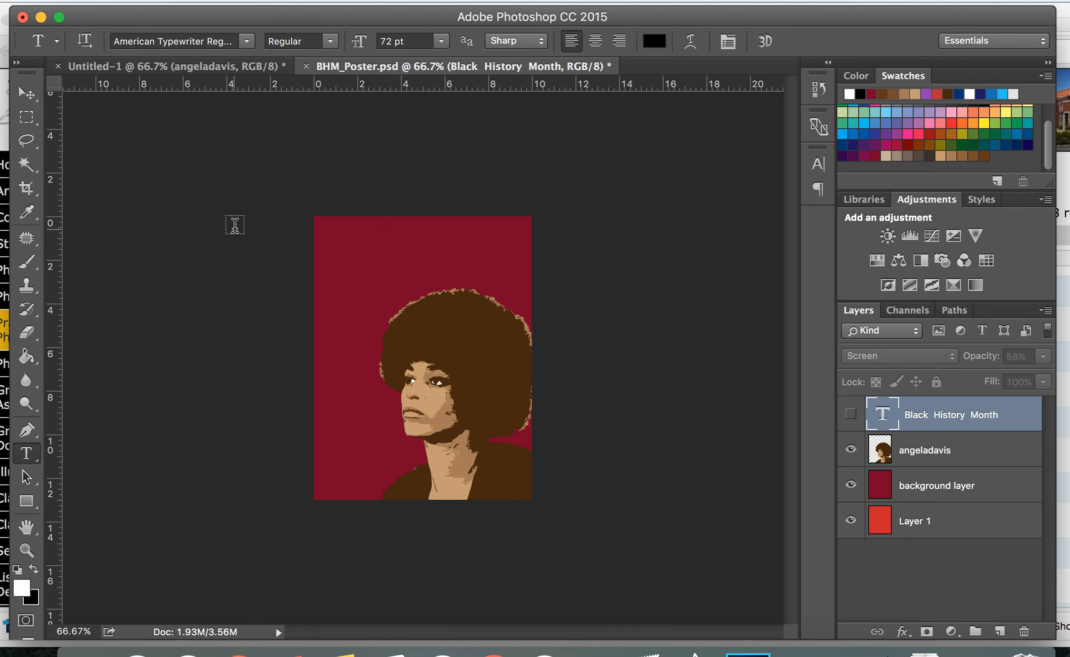
Create a new text layer reading Black History Month on three lines above the poster's top-left corner
{"action": "left_click", "coordinate": [258, 213]}
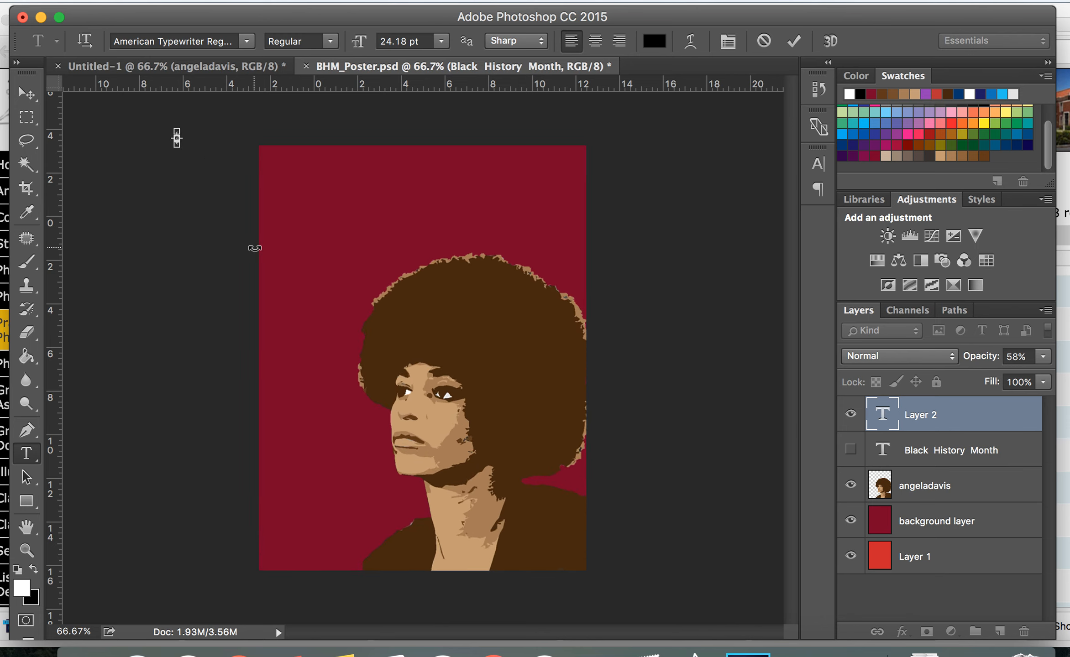
{"action": "key", "text": "super+equal"}
{"action": "key", "text": "super+equal"}
{"action": "key", "text": "super+equal"}
{"action": "scroll", "coordinate": [254, 248], "scroll_direction": "up", "scroll_amount": 10}
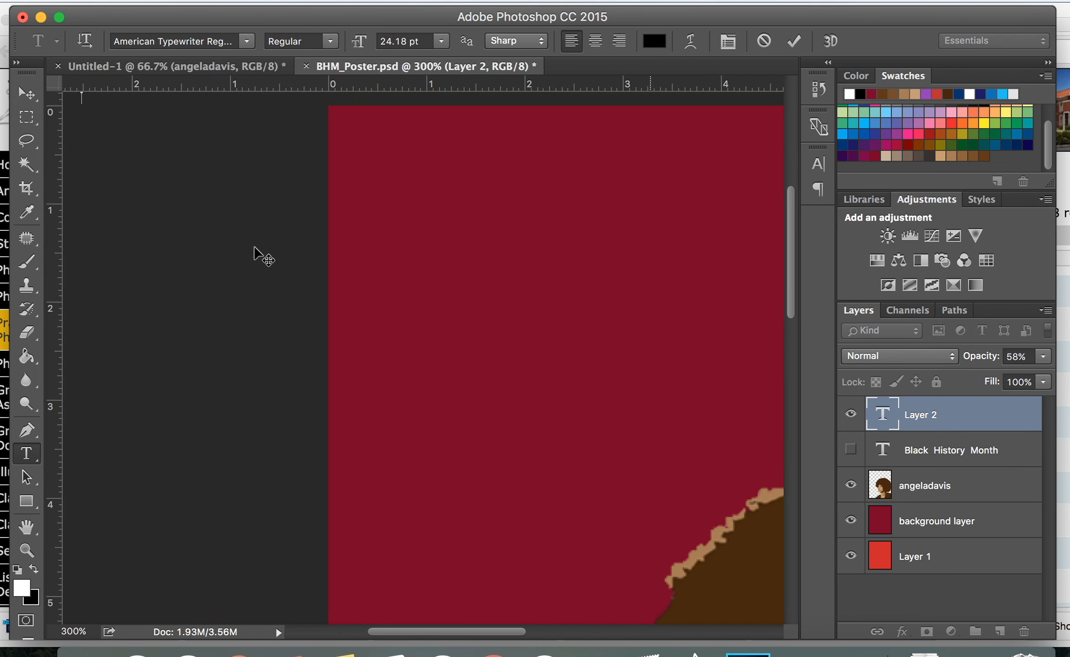
{"action": "scroll", "coordinate": [254, 248], "scroll_direction": "left", "scroll_amount": 5}
{"action": "scroll", "coordinate": [254, 247], "scroll_direction": "left", "scroll_amount": 1}
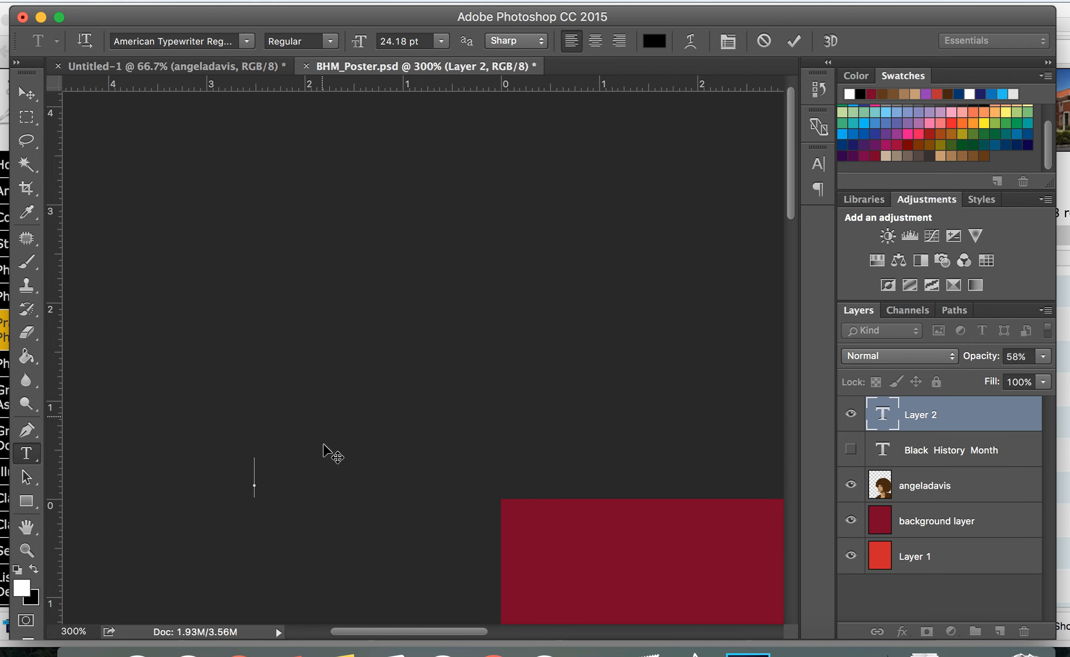
{"action": "left_click", "coordinate": [256, 486]}
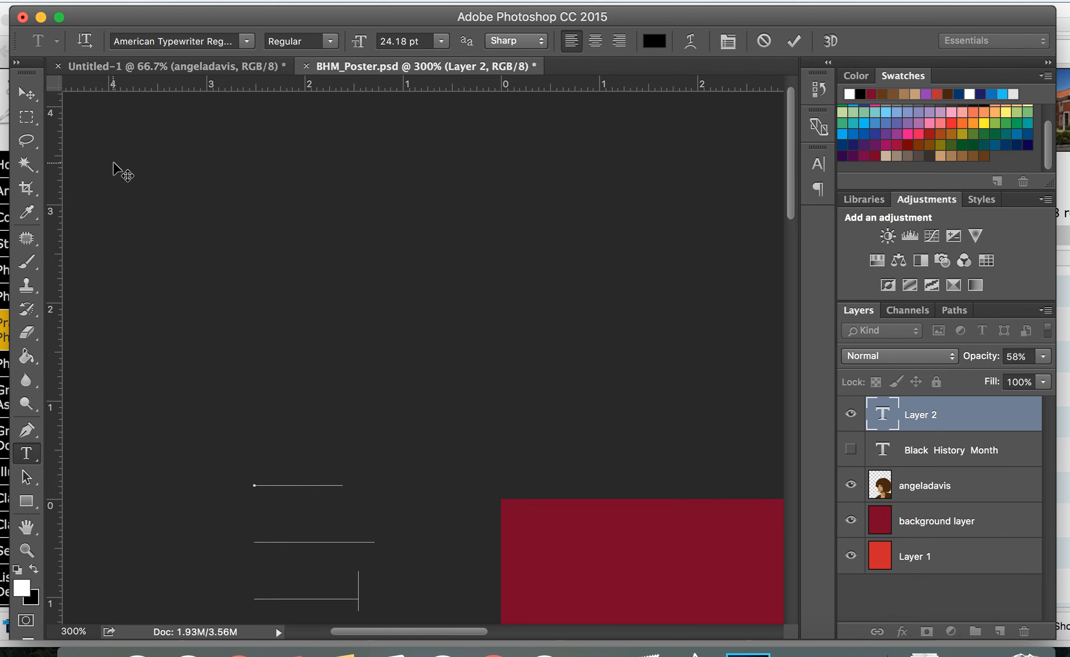
Move the new title text onto the crimson background in the poster's upper left area
{"action": "left_click", "coordinate": [32, 97]}
{"action": "scroll", "coordinate": [372, 573], "scroll_direction": "down", "scroll_amount": 10}
{"action": "scroll", "coordinate": [372, 574], "scroll_direction": "up", "scroll_amount": 3}
{"action": "left_click_drag", "start_coordinate": [299, 241], "coordinate": [640, 326]}
{"action": "scroll", "coordinate": [640, 327], "scroll_direction": "right", "scroll_amount": 5}
{"action": "scroll", "coordinate": [641, 327], "scroll_direction": "right", "scroll_amount": 5}
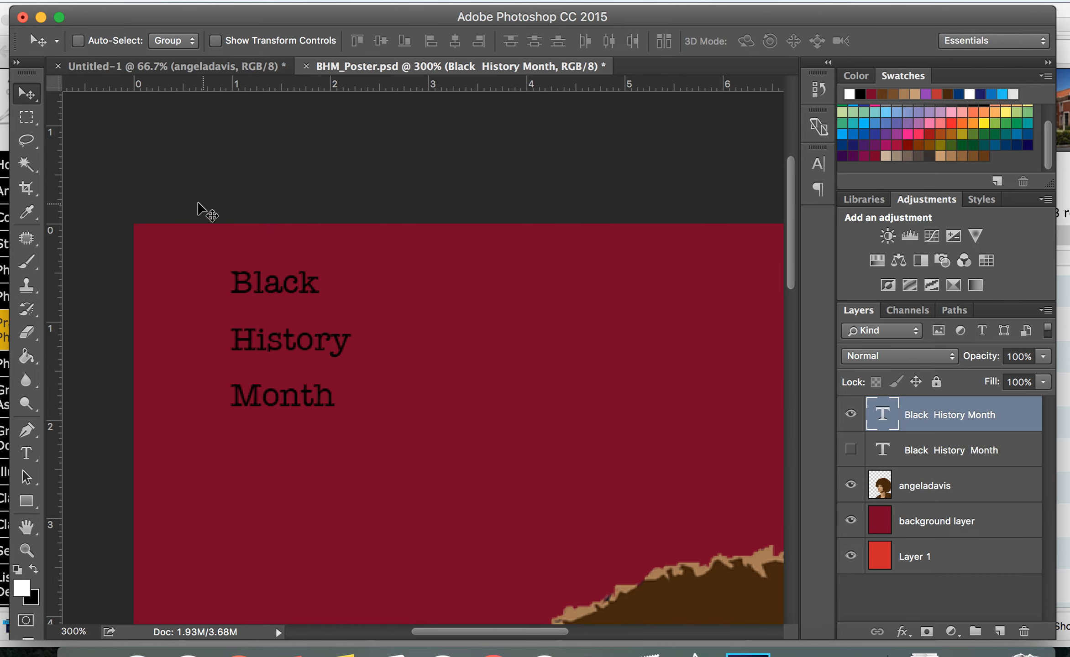
{"action": "left_click_drag", "start_coordinate": [279, 347], "coordinate": [416, 395]}
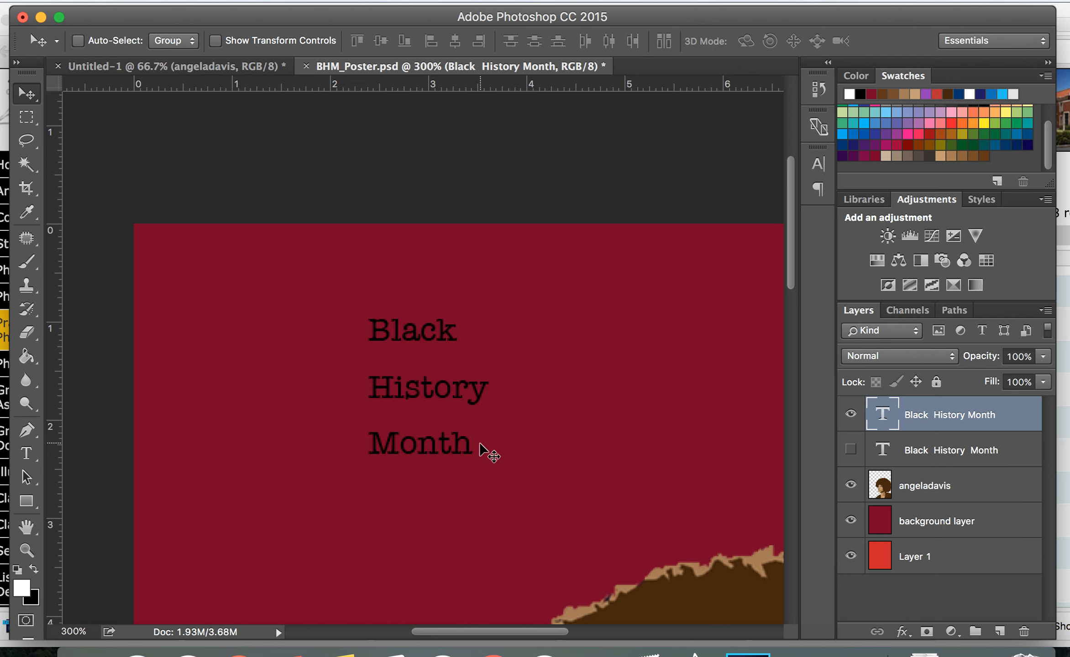
Select all the title text and change its colour to white, ffffff
{"action": "left_click", "coordinate": [27, 456]}
{"action": "left_click", "coordinate": [470, 442]}
{"action": "left_click_drag", "start_coordinate": [470, 442], "coordinate": [369, 328]}
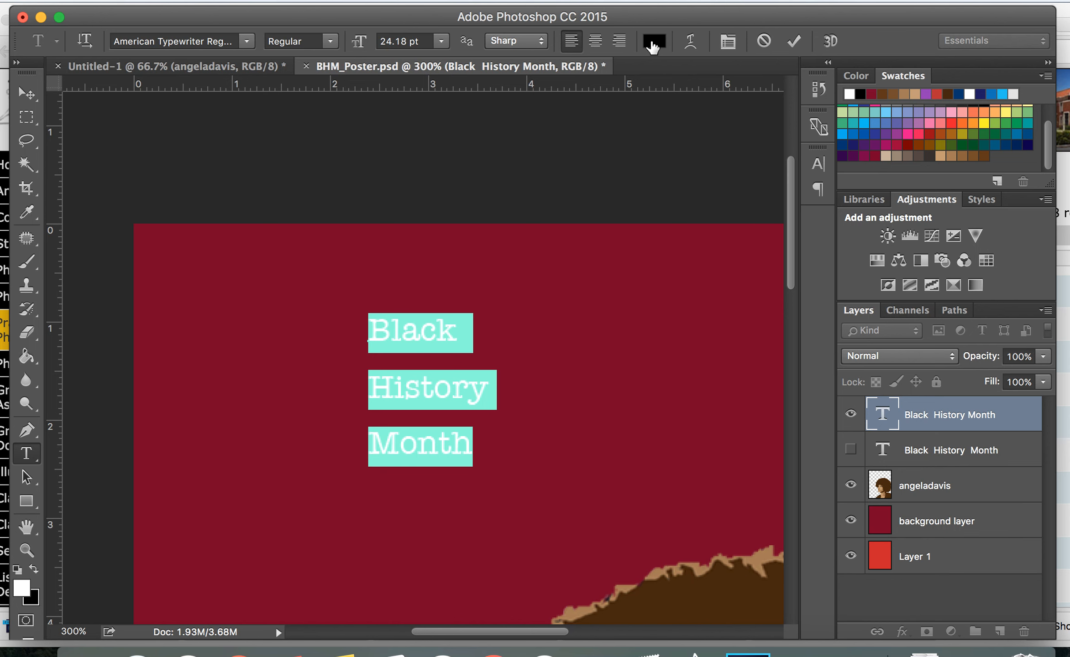
{"action": "left_click", "coordinate": [655, 42]}
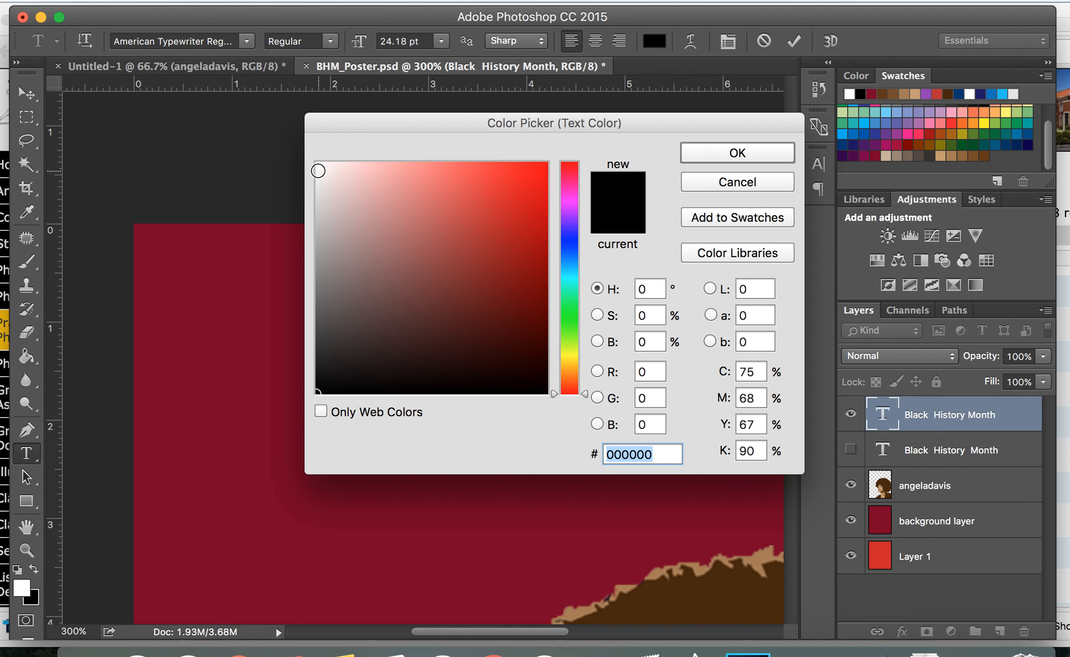
{"action": "left_click_drag", "start_coordinate": [324, 167], "coordinate": [310, 157]}
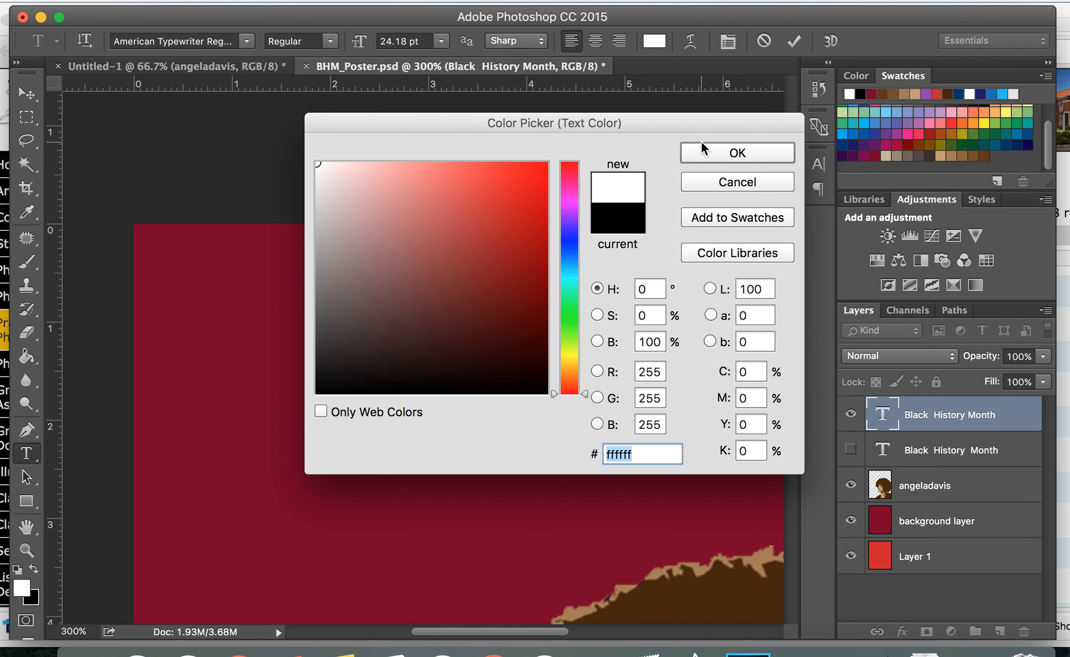
{"action": "left_click", "coordinate": [707, 155]}
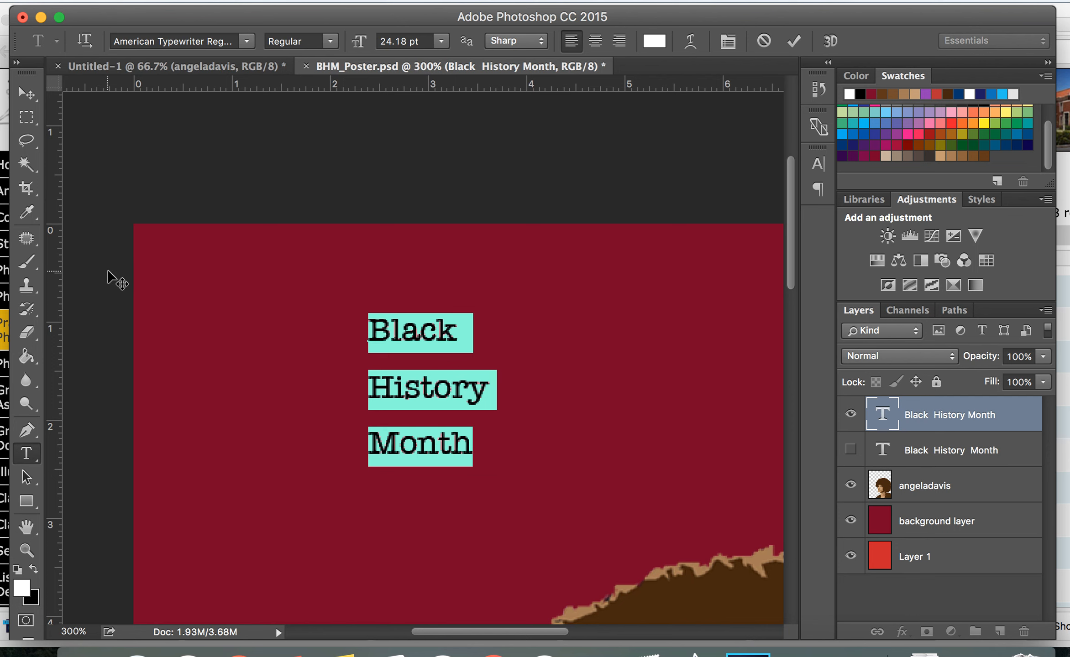
Reposition the white title text near the poster's upper left, viewing the whole poster
{"action": "left_click", "coordinate": [26, 93]}
{"action": "left_click", "coordinate": [415, 391]}
{"action": "left_click_drag", "start_coordinate": [415, 391], "coordinate": [375, 363]}
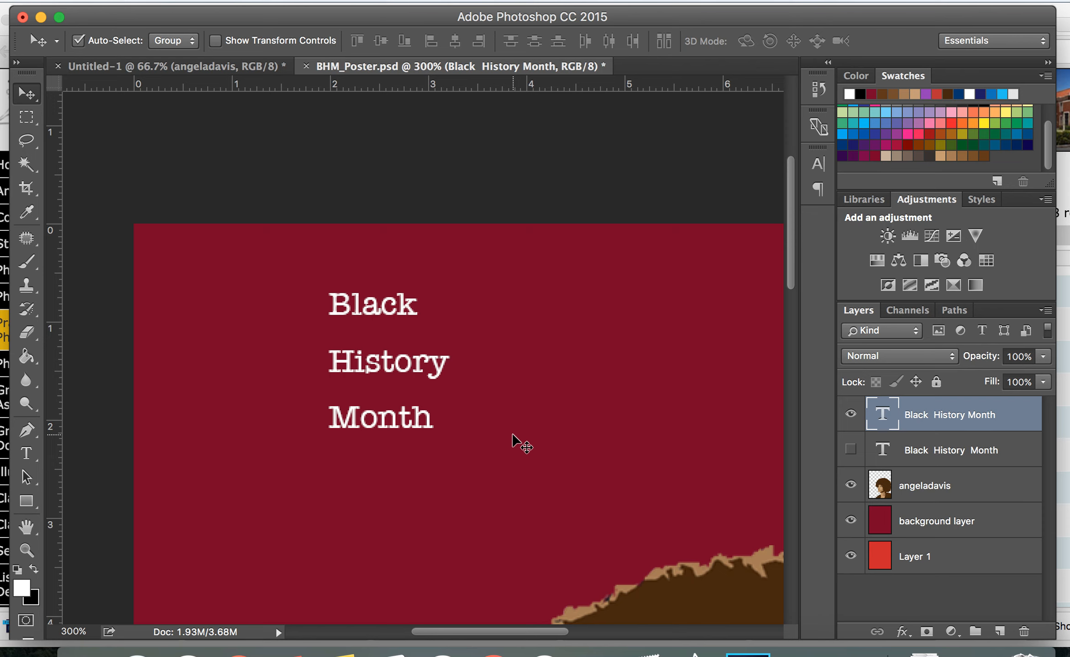
{"action": "key", "text": "super+minus"}
{"action": "key", "text": "super+minus"}
{"action": "key", "text": "super+minus"}
{"action": "left_click_drag", "start_coordinate": [355, 259], "coordinate": [369, 275]}
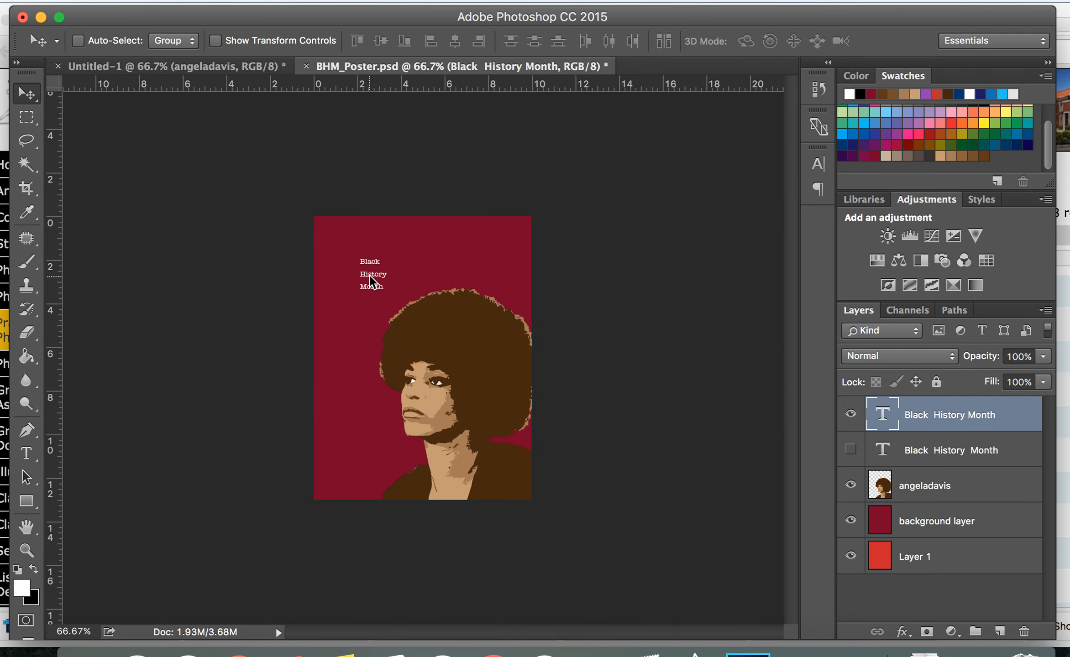
Scale the title text up to about 484% with Free Transform and place it in the poster's top-left corner
{"action": "key", "text": "super+t"}
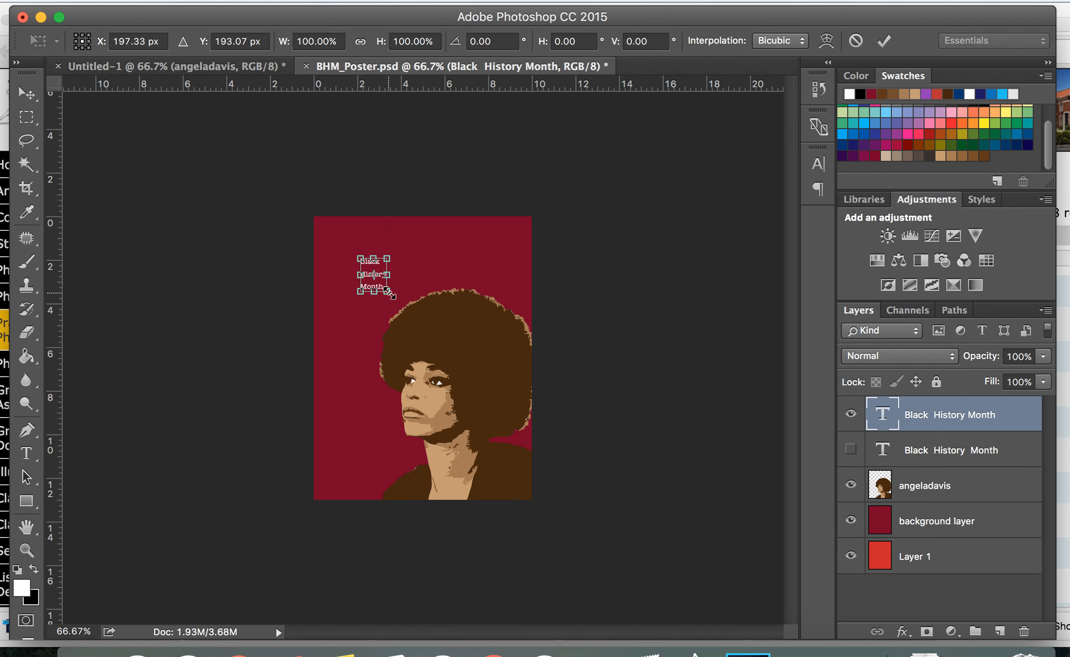
{"action": "left_click_drag", "start_coordinate": [389, 293], "coordinate": [526, 402]}
{"action": "left_click_drag", "start_coordinate": [457, 348], "coordinate": [420, 306]}
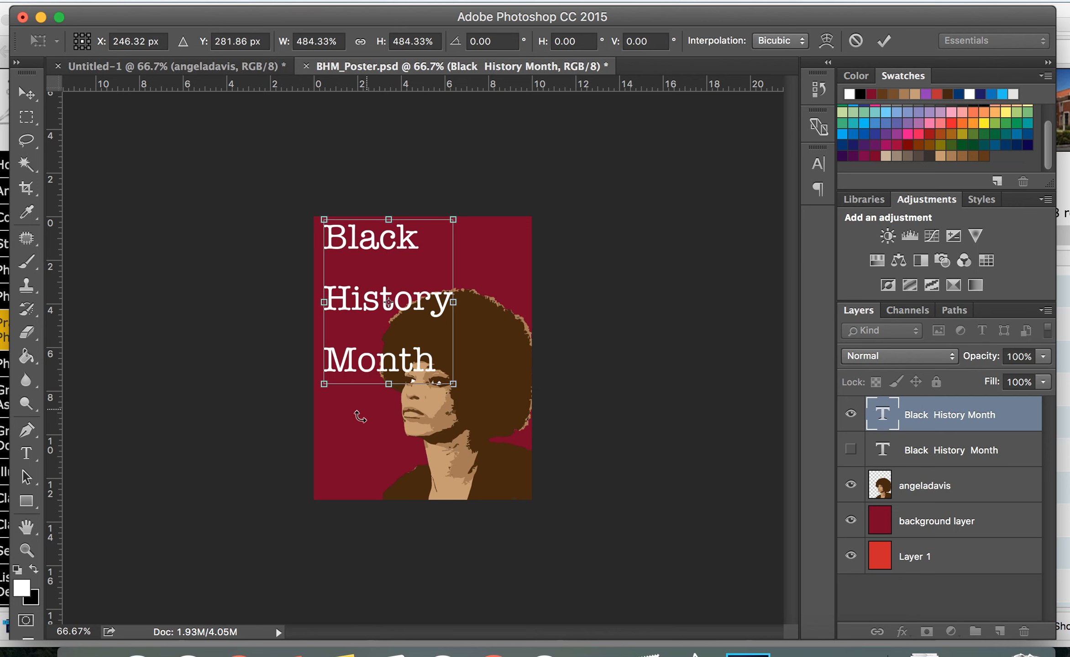
{"action": "key", "text": "Return"}
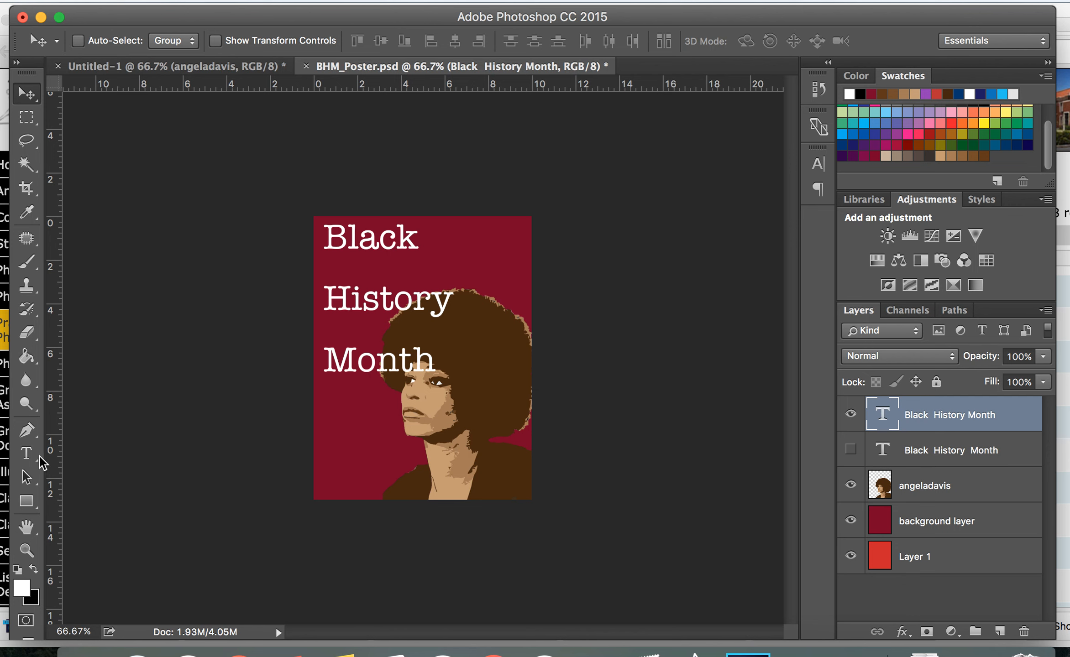
Select all the title text and tighten its leading to 104.15 pt in the Character panel
{"action": "left_click", "coordinate": [26, 455]}
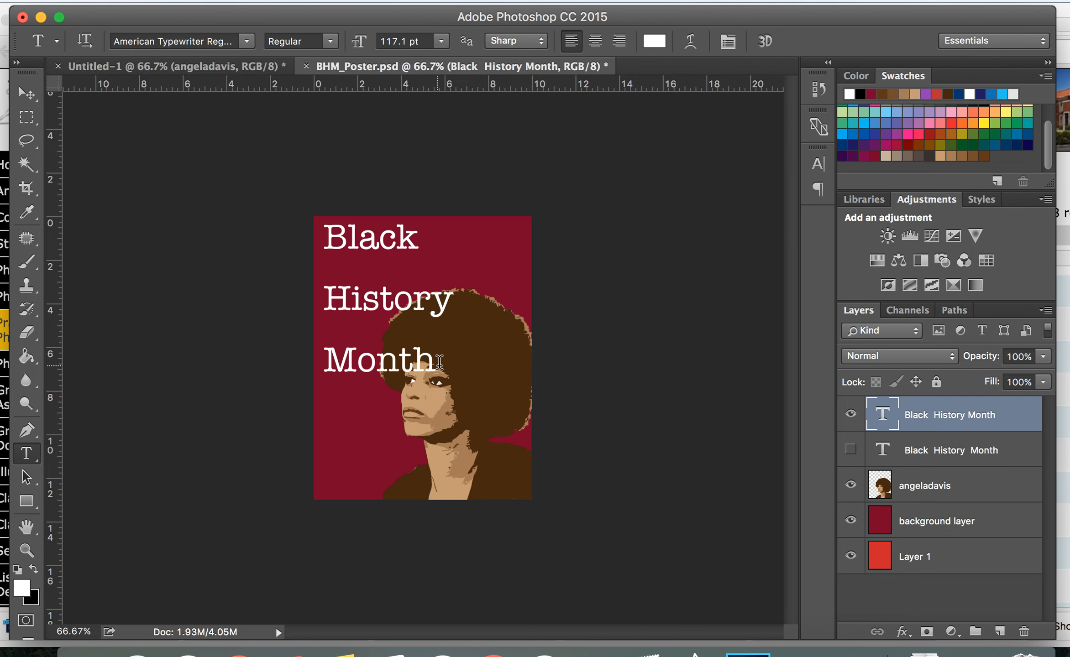
{"action": "left_click_drag", "start_coordinate": [432, 361], "coordinate": [327, 237]}
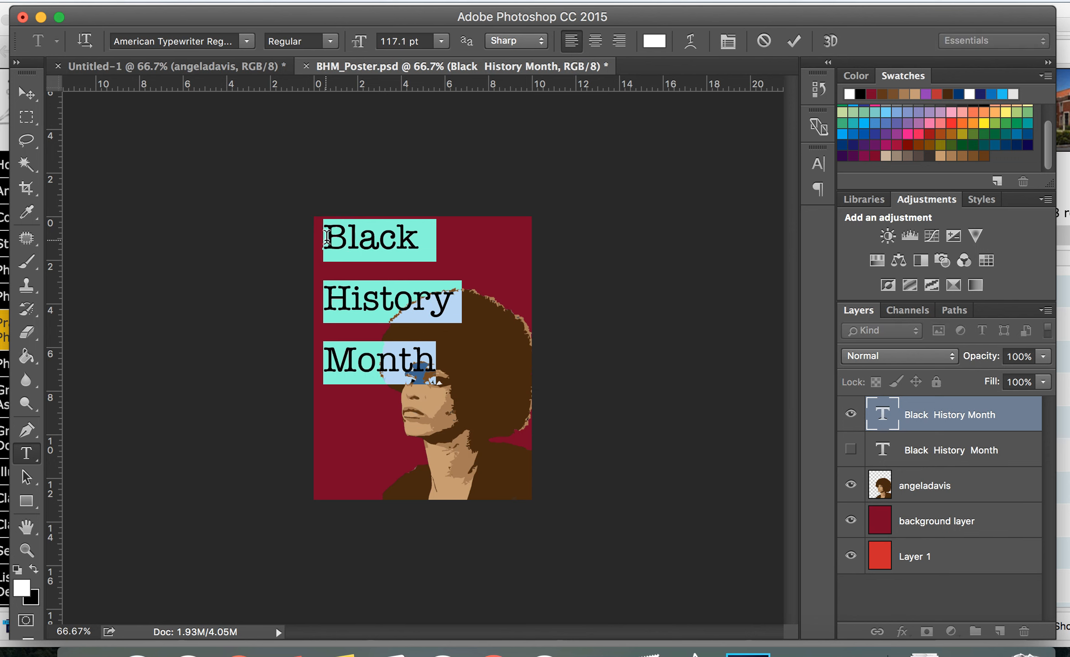
{"action": "left_click", "coordinate": [729, 43]}
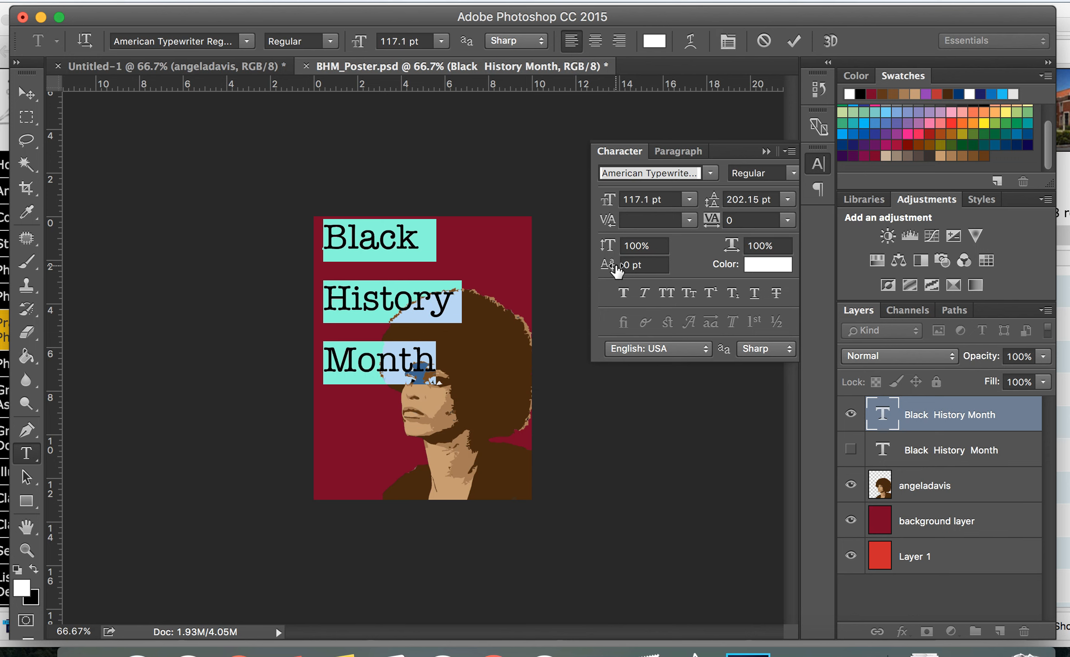
{"action": "left_click_drag", "start_coordinate": [721, 204], "coordinate": [646, 210]}
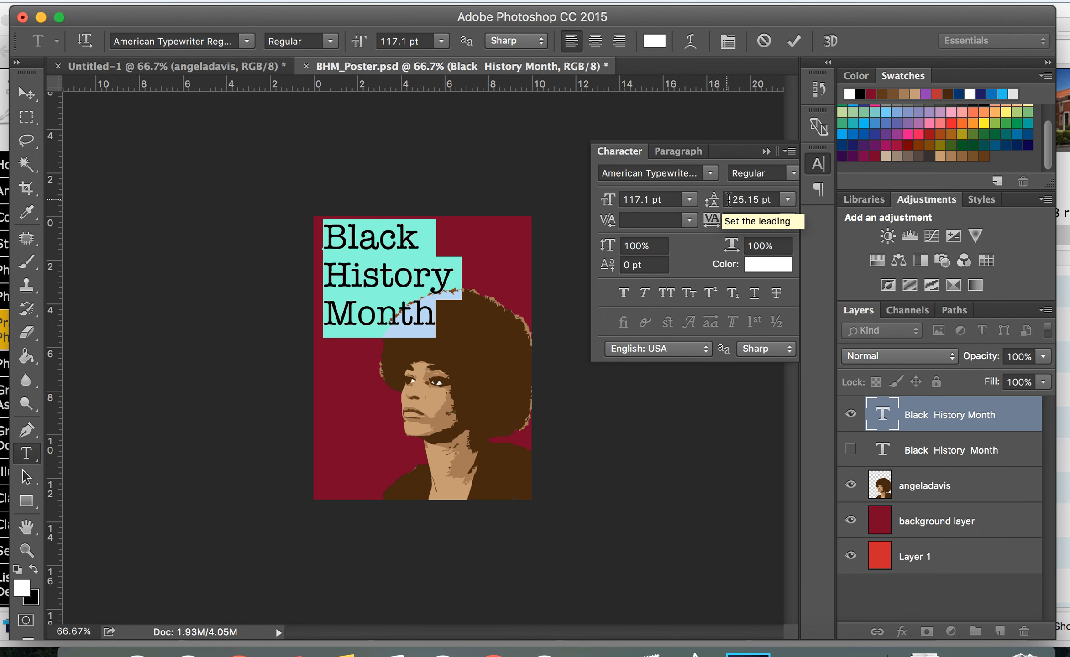
{"action": "left_click", "coordinate": [720, 205]}
{"action": "mouse_move", "coordinate": [719, 205]}
{"action": "left_mouse_down"}
{"action": "mouse_move", "coordinate": [665, 209]}
{"action": "mouse_move", "coordinate": [701, 204]}
{"action": "left_mouse_up"}
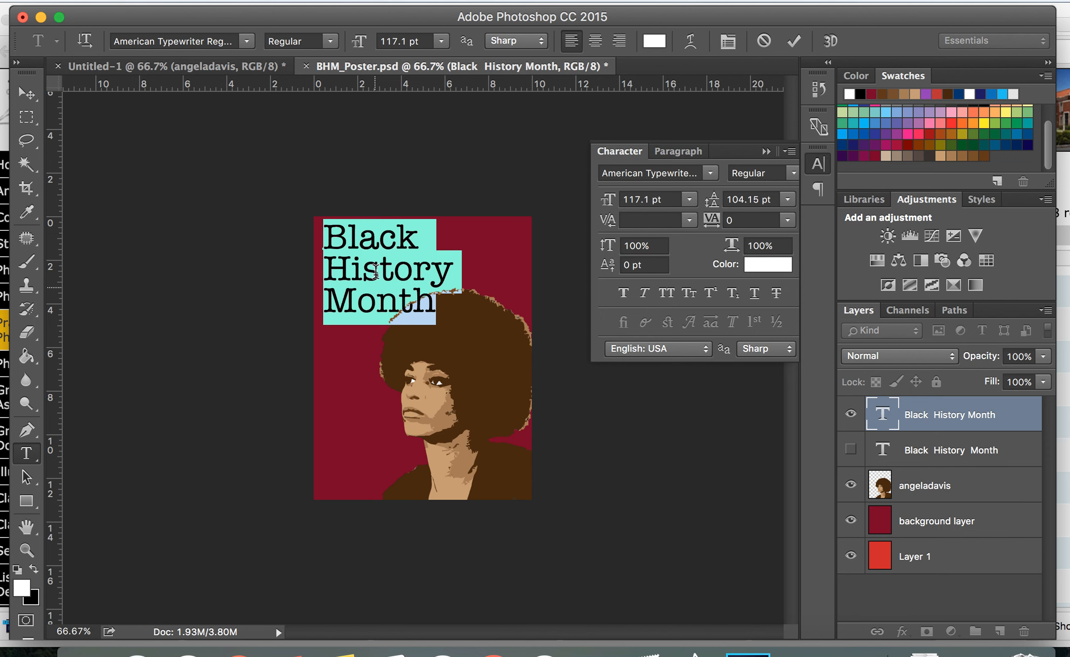
Try centred and then right-aligned text for the title and drag it back onto the poster
{"action": "left_click", "coordinate": [595, 40]}
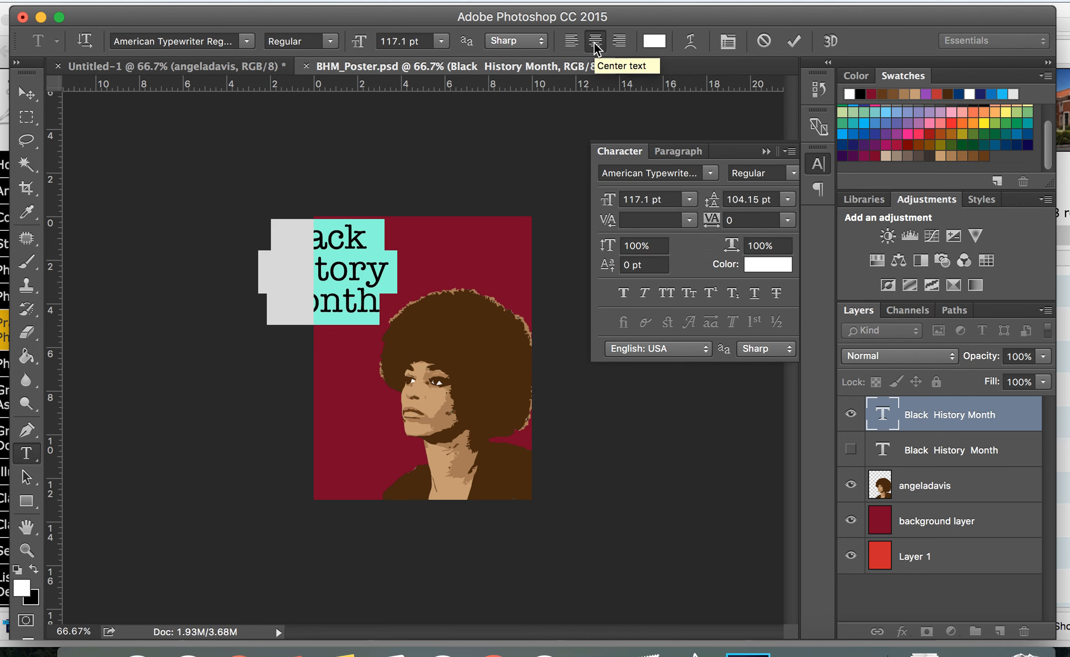
{"action": "left_click", "coordinate": [619, 41]}
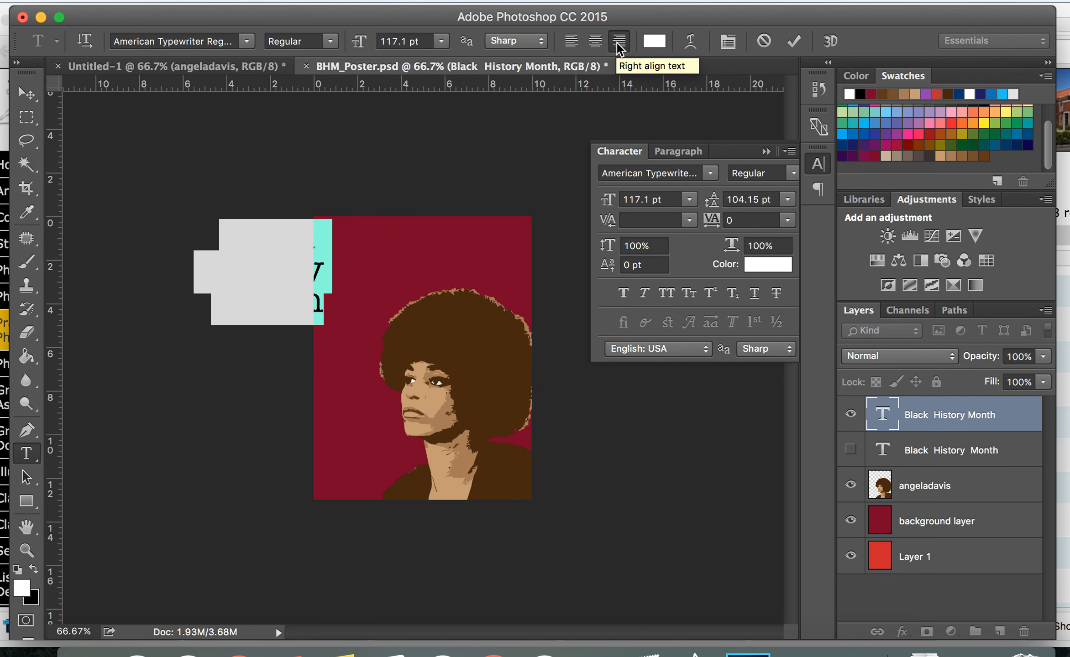
{"action": "left_click", "coordinate": [26, 93]}
{"action": "left_click_drag", "start_coordinate": [294, 270], "coordinate": [475, 280]}
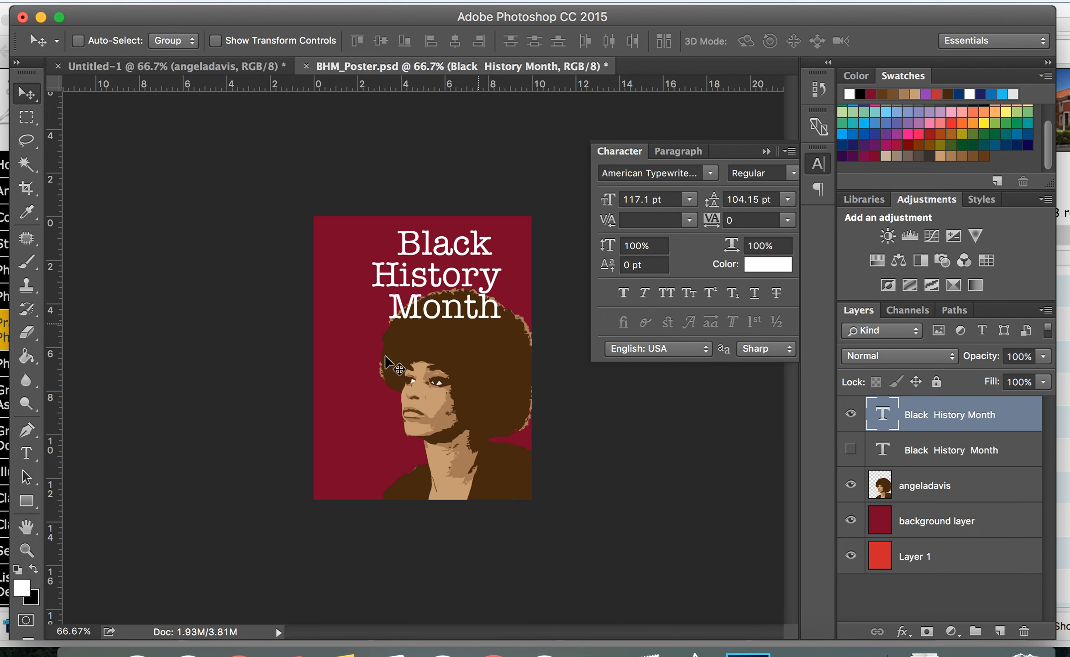
Select the title text, left-align it, and reposition it in the poster's upper-left corner
{"action": "left_click", "coordinate": [27, 453]}
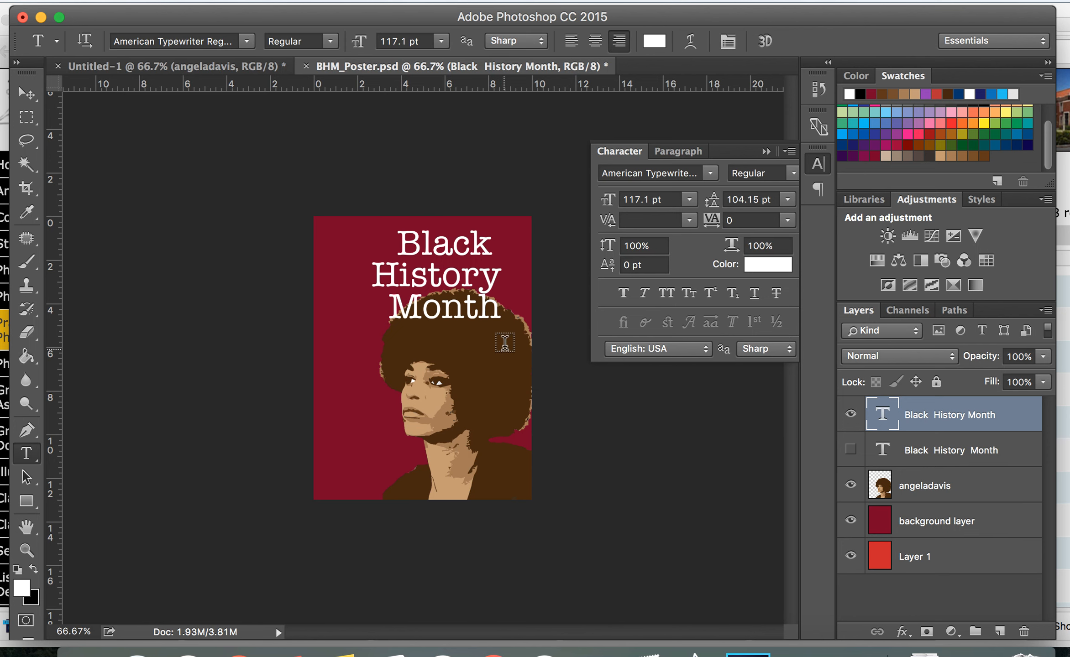
{"action": "left_click_drag", "start_coordinate": [498, 311], "coordinate": [366, 227]}
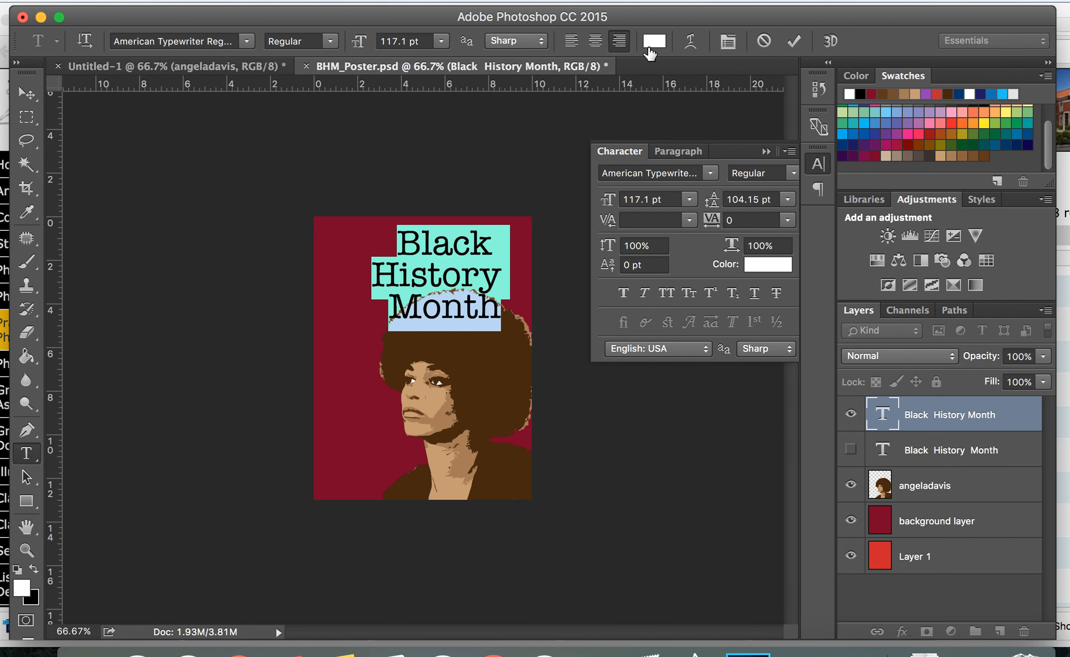
{"action": "left_click", "coordinate": [574, 44]}
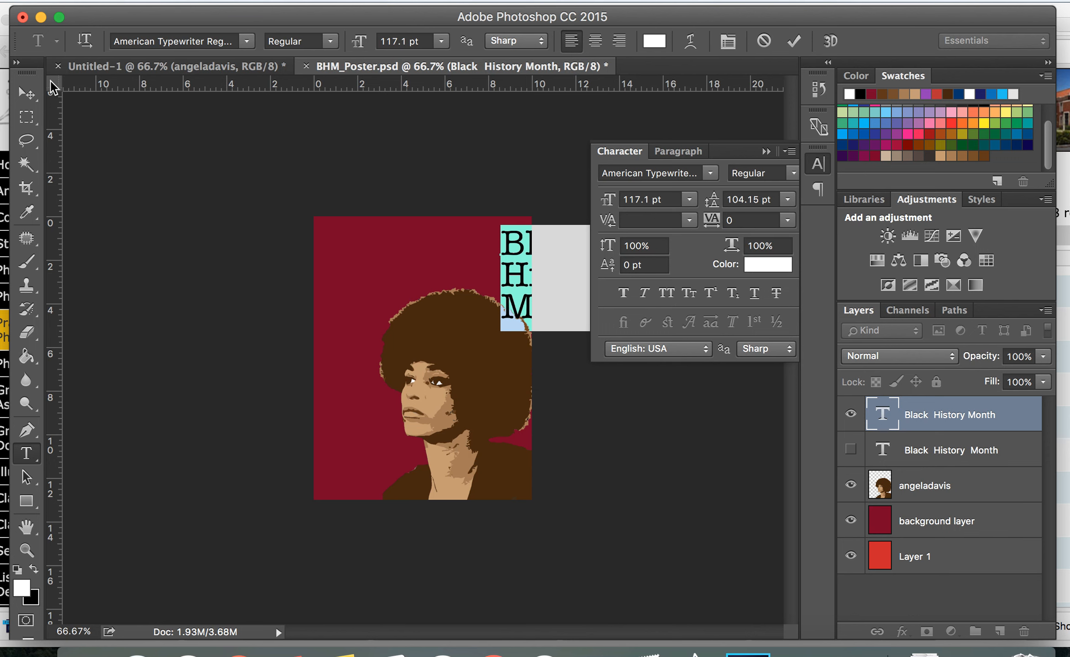
{"action": "left_click", "coordinate": [26, 94]}
{"action": "left_click_drag", "start_coordinate": [513, 240], "coordinate": [357, 235]}
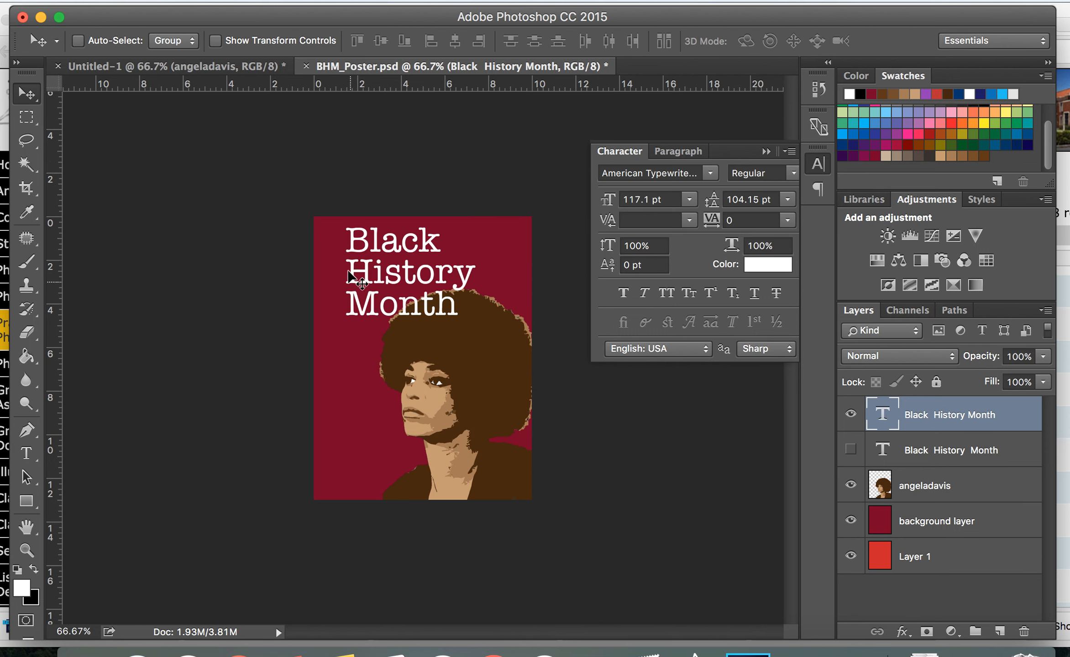
{"action": "left_click", "coordinate": [379, 270]}
{"action": "left_click_drag", "start_coordinate": [379, 270], "coordinate": [357, 269]}
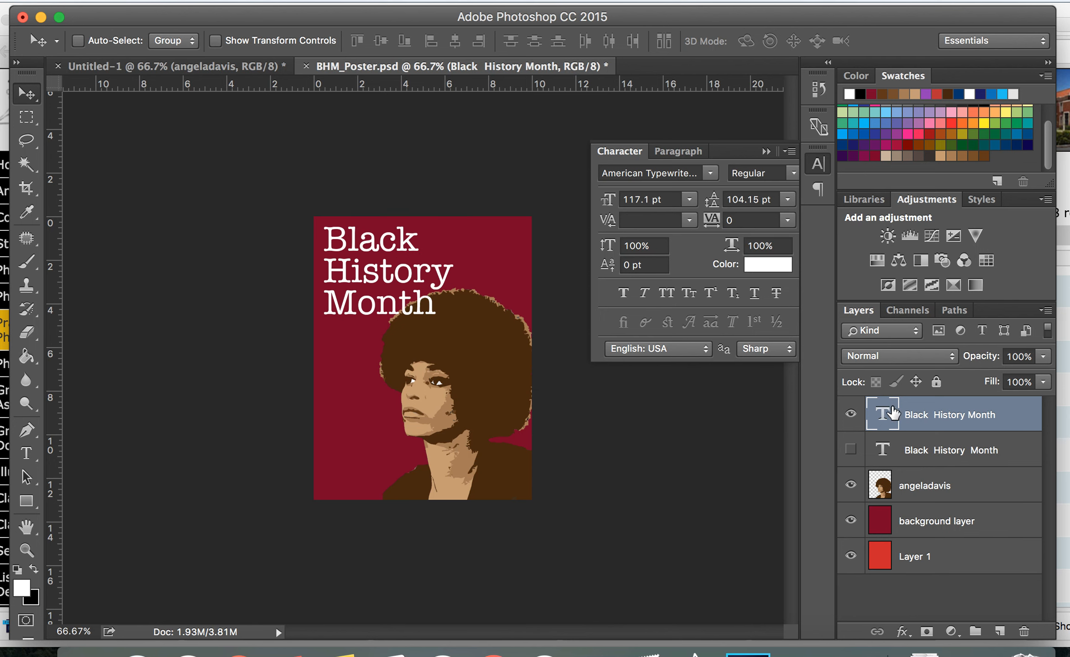
Scale the title up to about 132% with Free Transform from its lower-right corner and apply it
{"action": "key", "text": "super+t"}
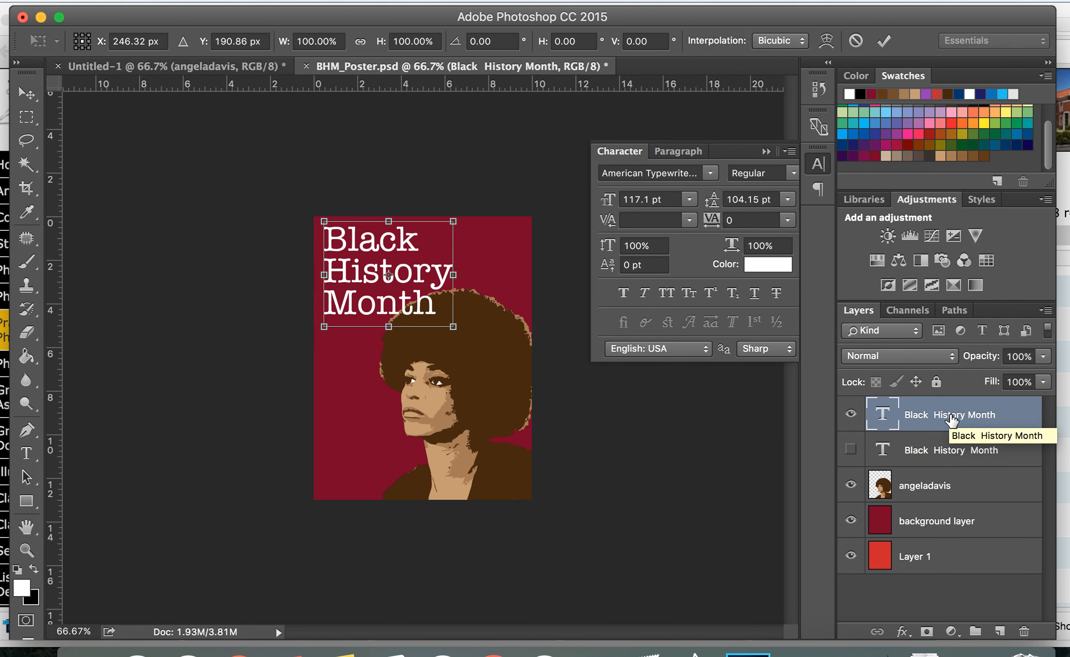
{"action": "left_click_drag", "start_coordinate": [451, 326], "coordinate": [498, 349]}
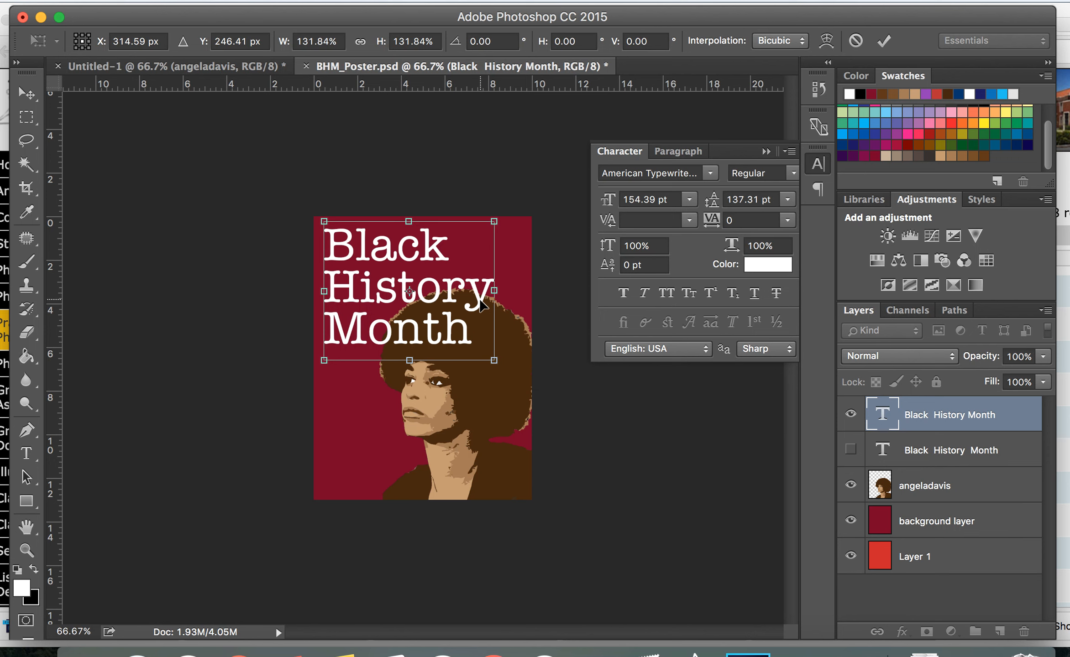
{"action": "key", "text": "Return"}
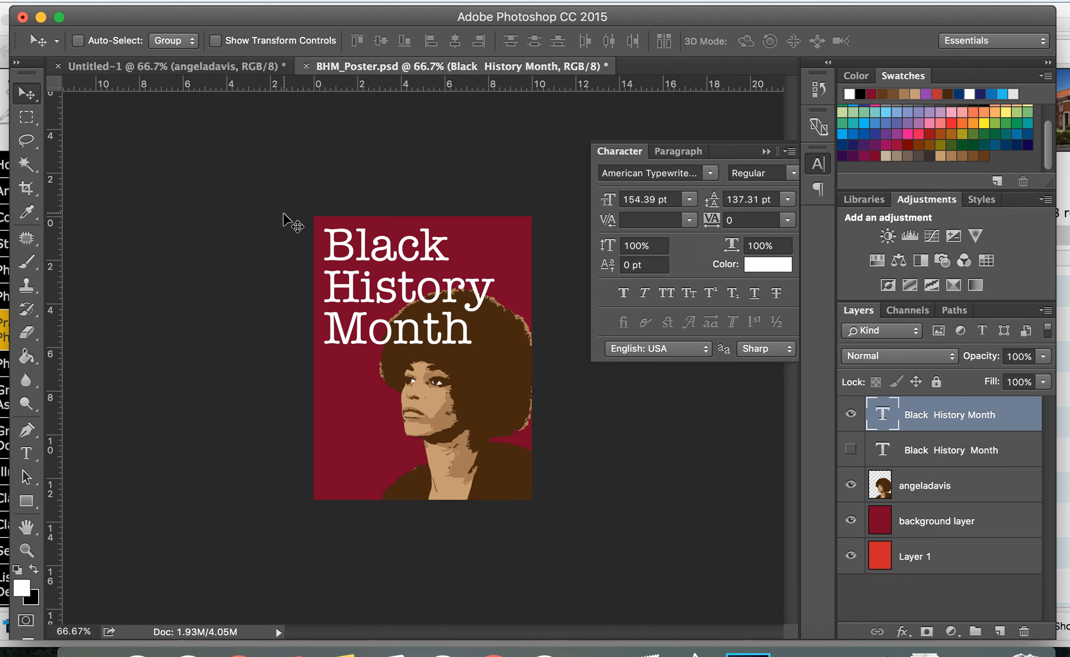
Collapse the Character panel, set the title layer's blending mode to Soft Light, and nudge the title slightly down
{"action": "left_click", "coordinate": [767, 152]}
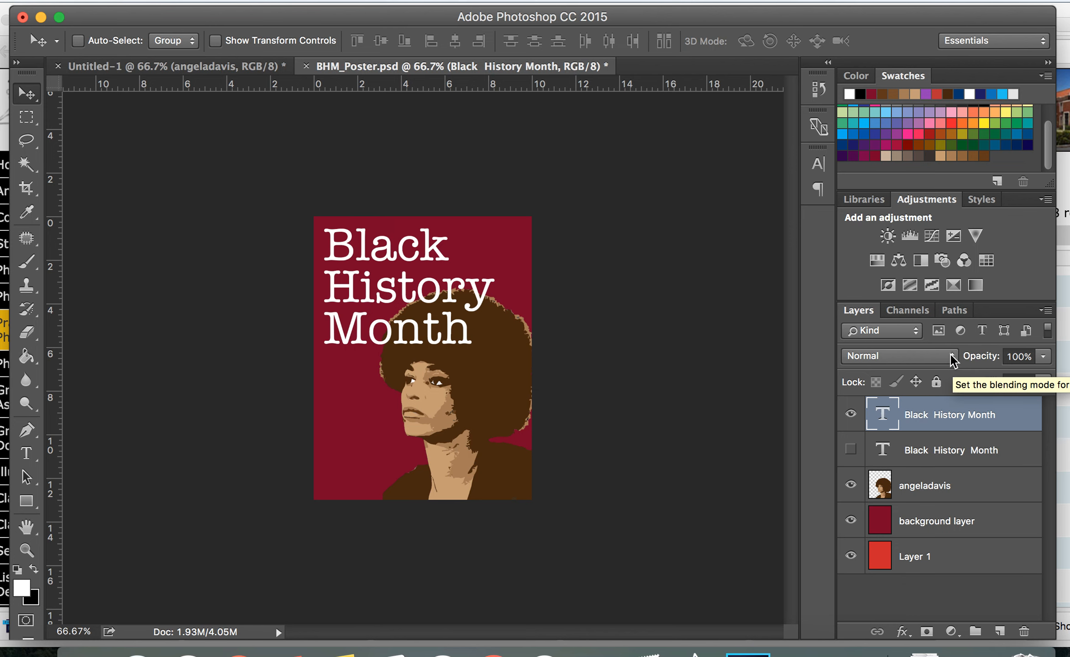
{"action": "left_click", "coordinate": [953, 360]}
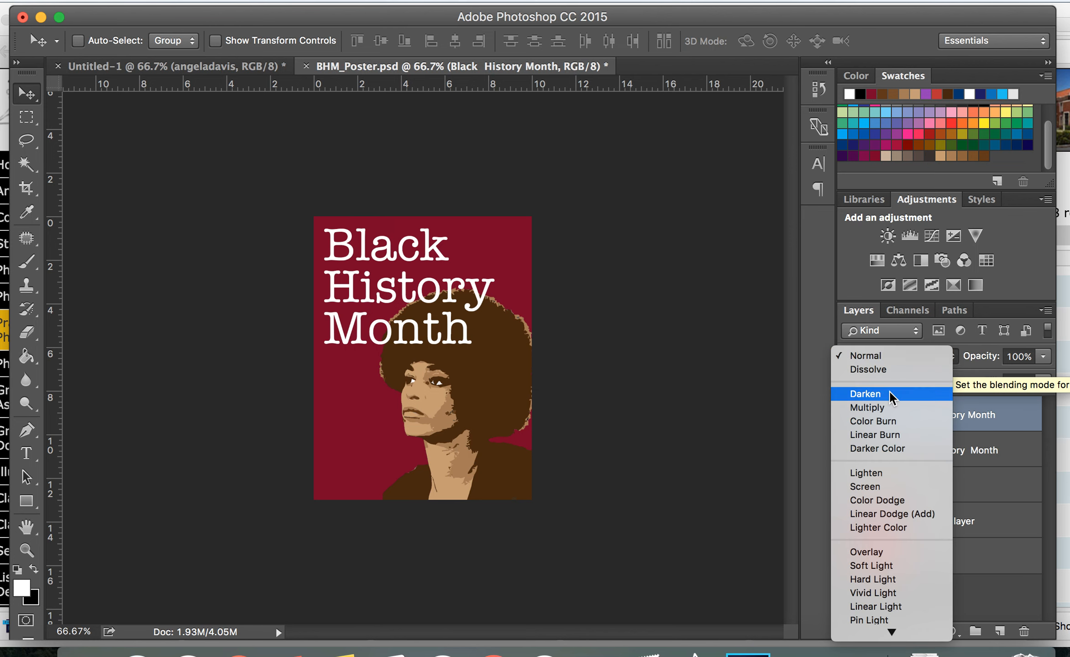
{"action": "mouse_move", "coordinate": [888, 639]}
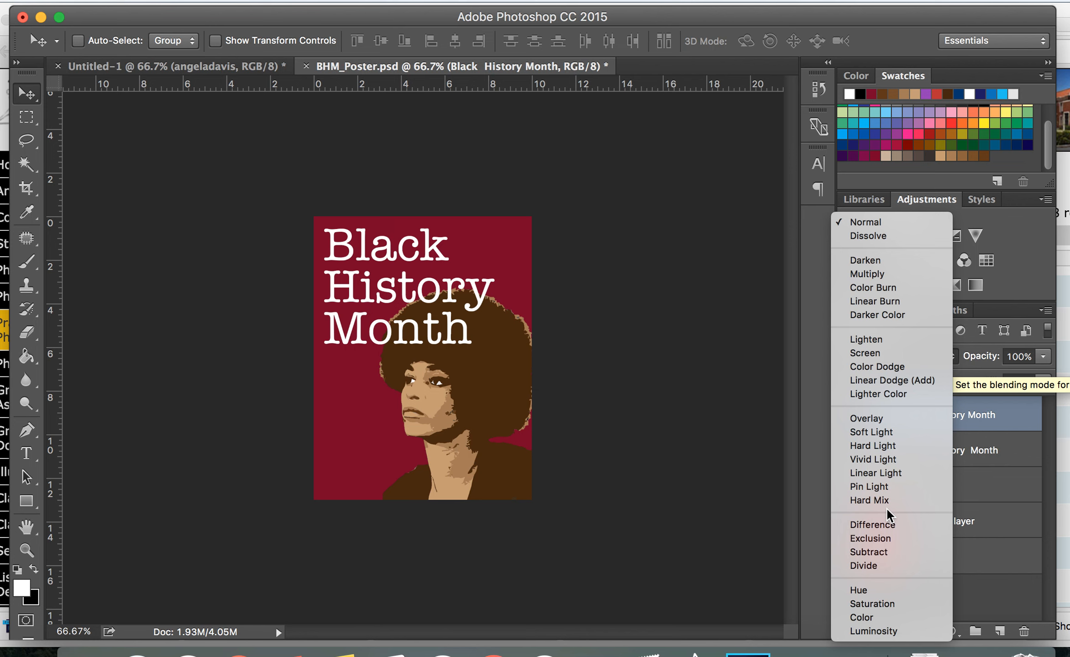
{"action": "left_click", "coordinate": [897, 430]}
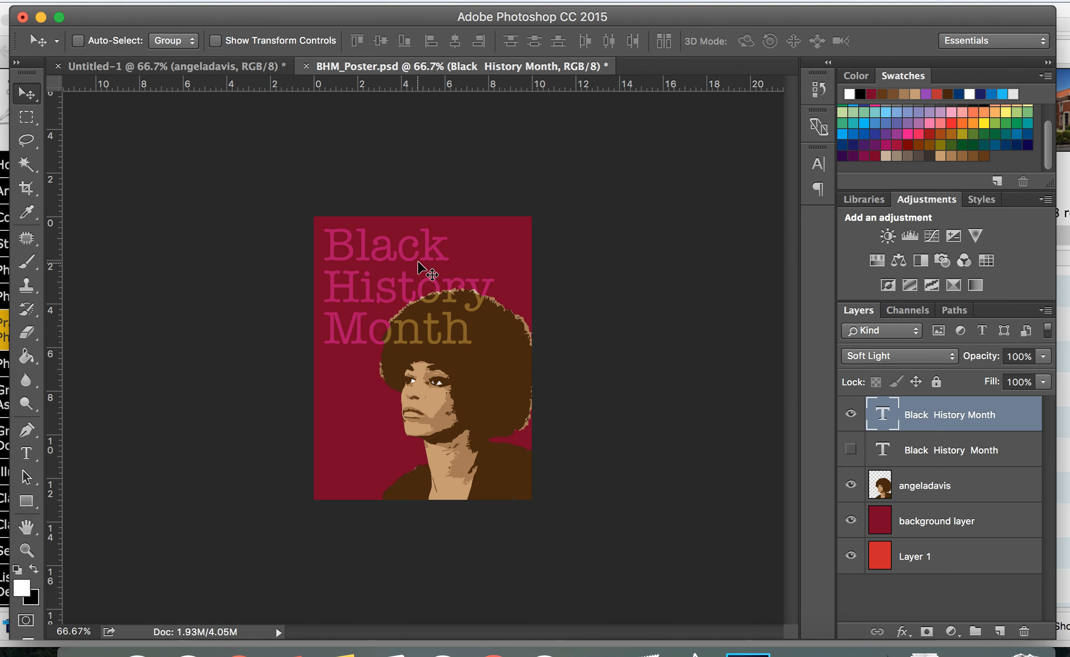
{"action": "left_click_drag", "start_coordinate": [412, 257], "coordinate": [411, 261]}
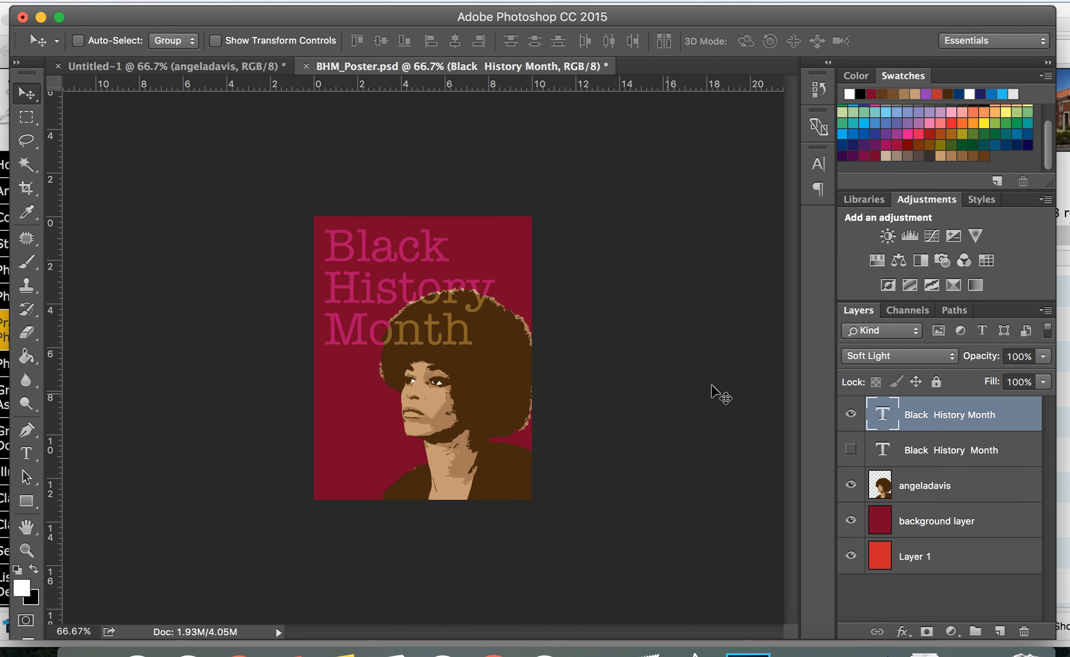
{"action": "left_click", "coordinate": [1042, 358]}
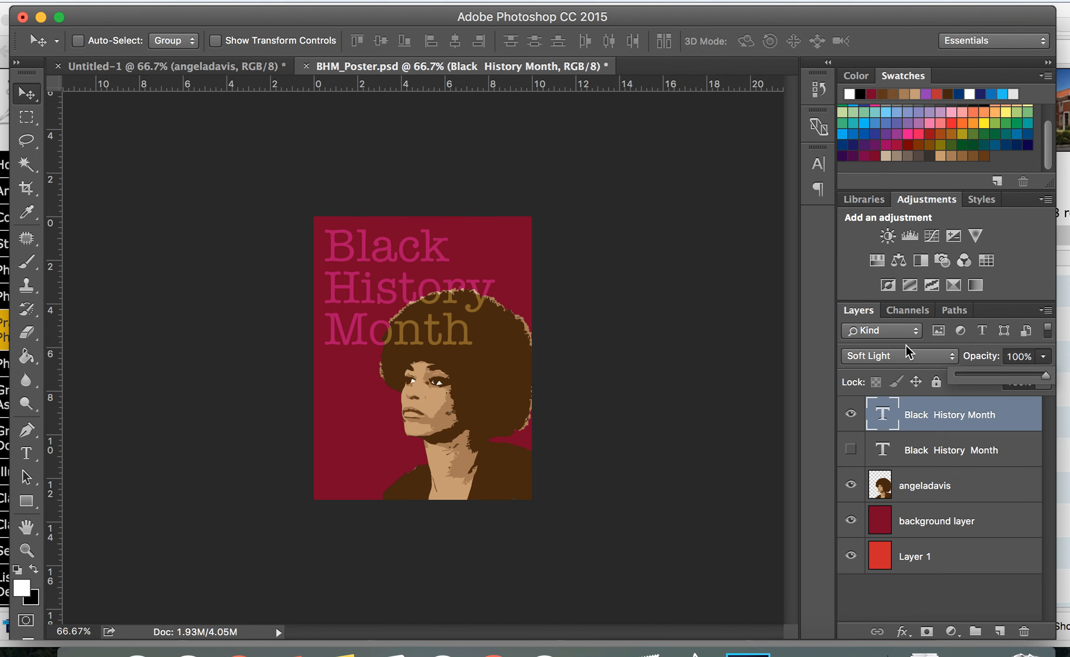
{"action": "left_click_drag", "start_coordinate": [984, 378], "coordinate": [1048, 377]}
{"action": "left_click", "coordinate": [936, 431]}
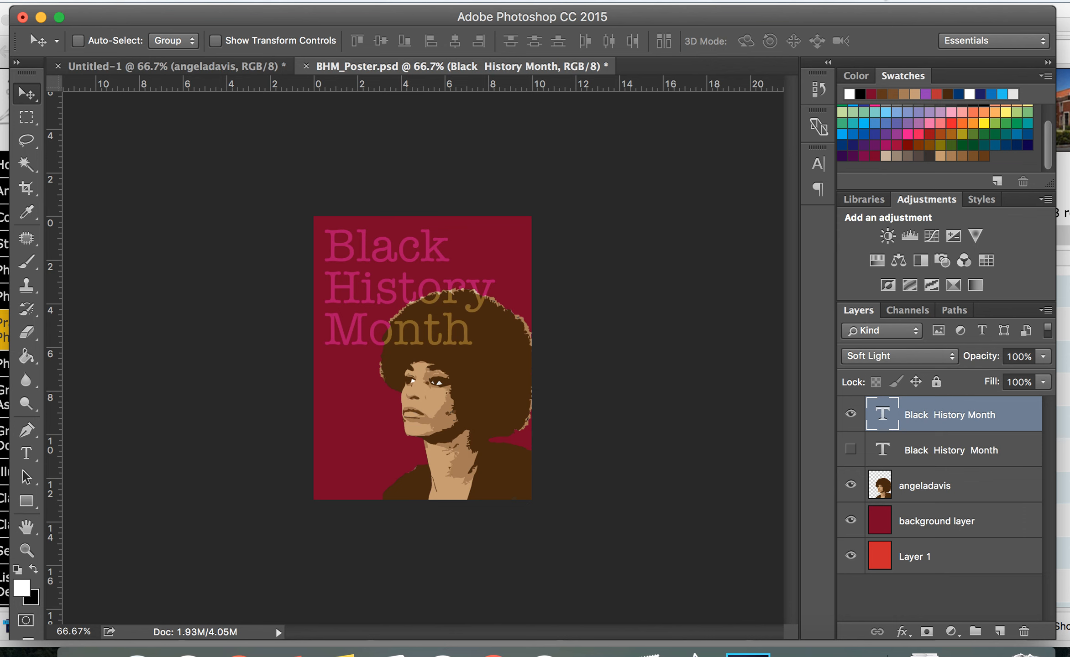
{"action": "left_click", "coordinate": [882, 1]}
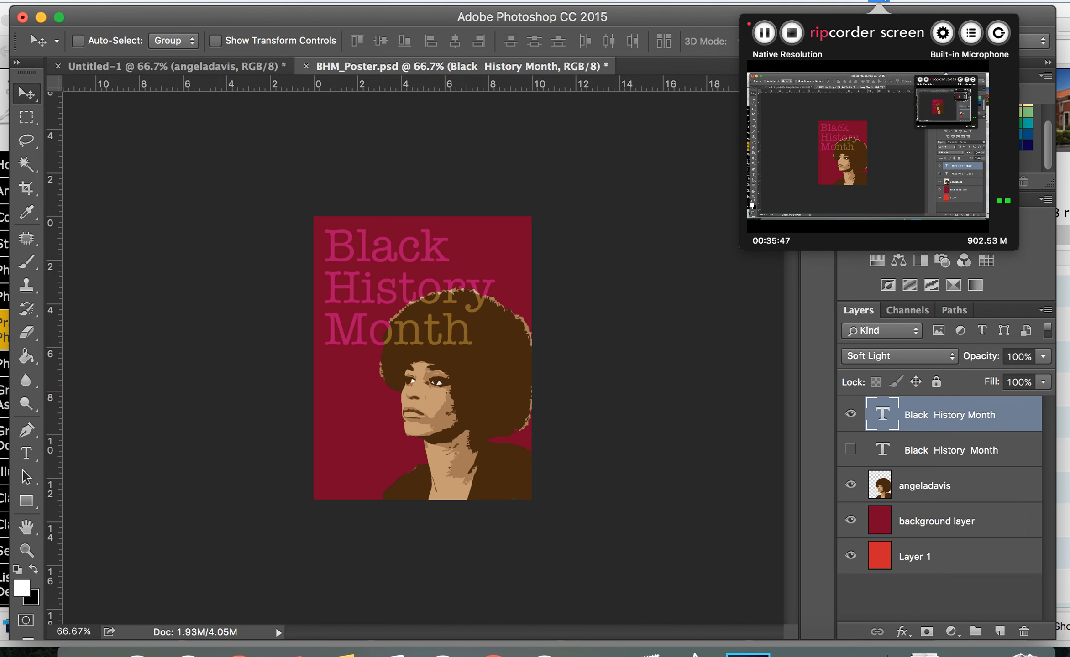